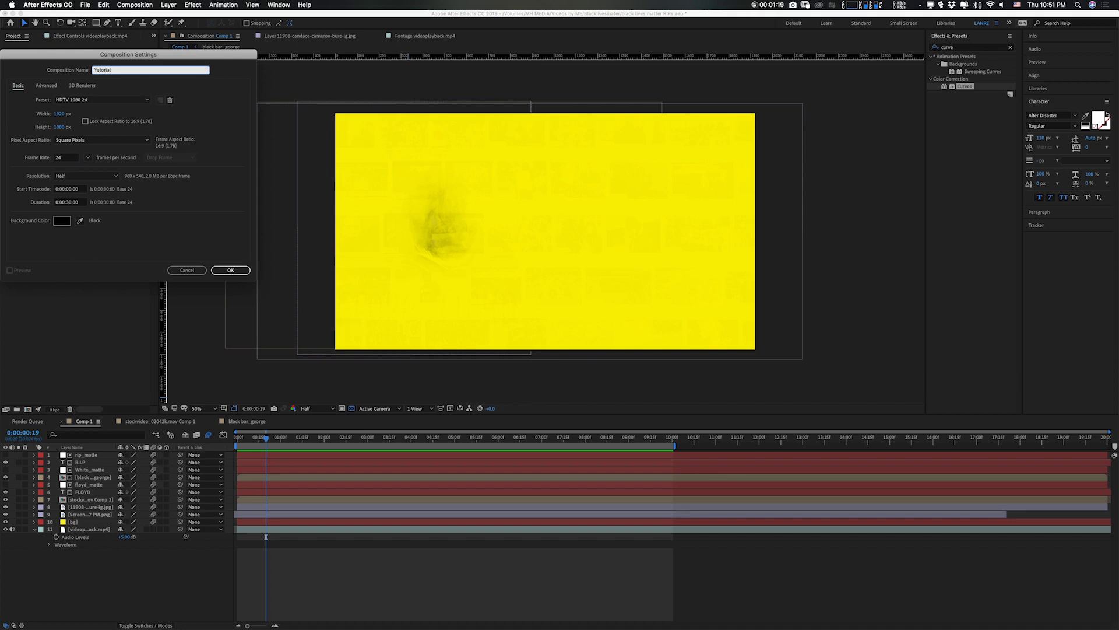
# Create a 30-second HDTV 1080 24 composition named Tutorial.
pyautogui.write('T')
pyautogui.click(231, 271)
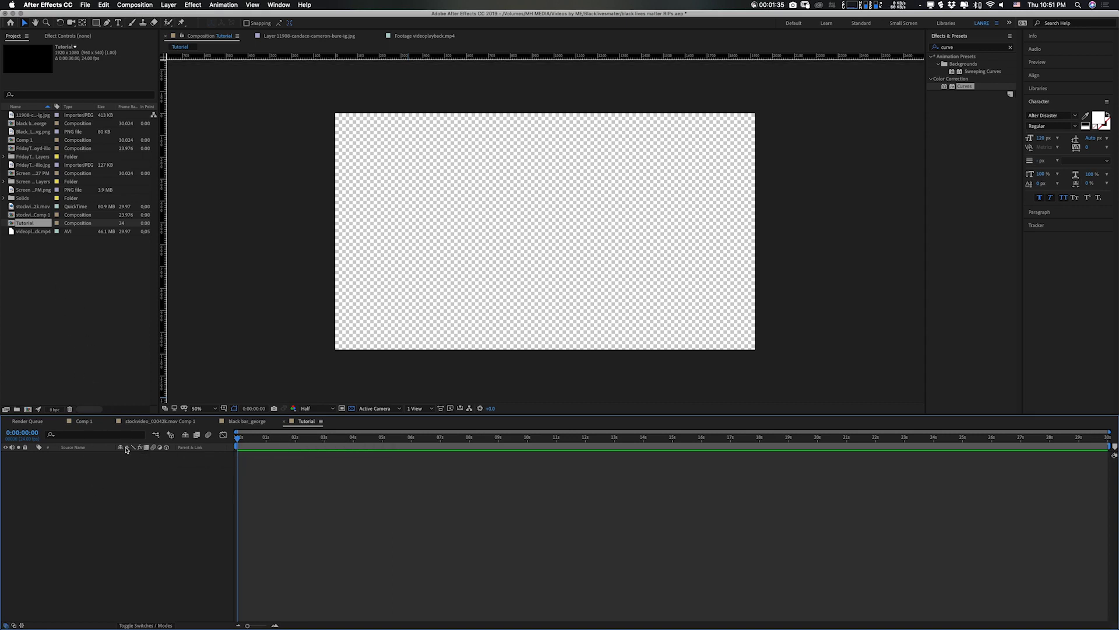
# Add a full-frame yellow solid named background to the Tutorial composition.
pyautogui.press('super+y')
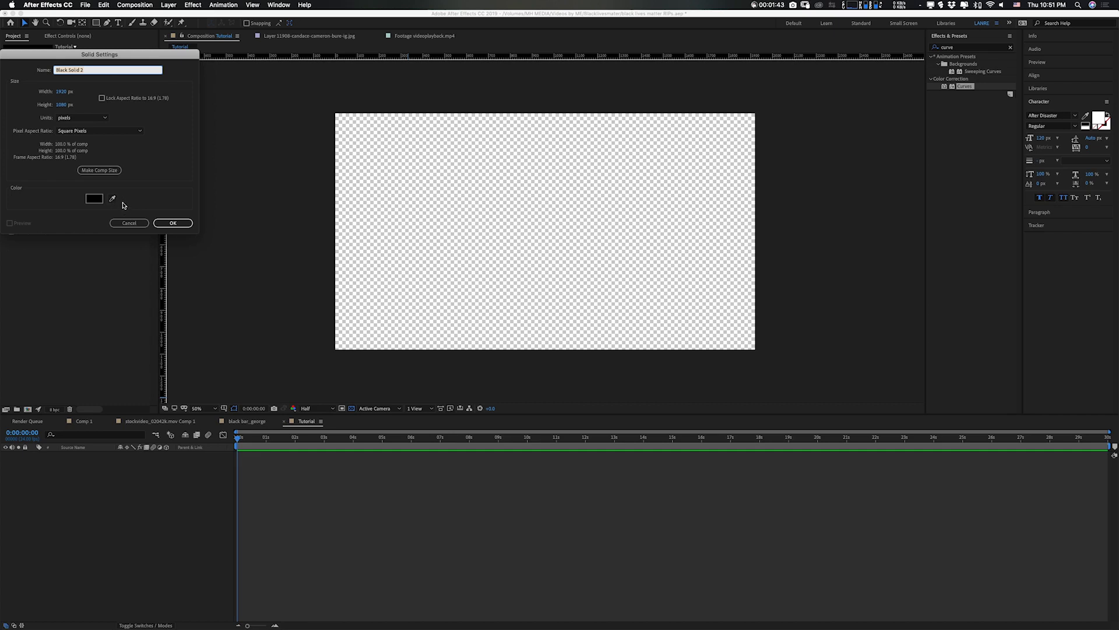
pyautogui.moveTo(153, 60); pyautogui.dragTo(212, 107)
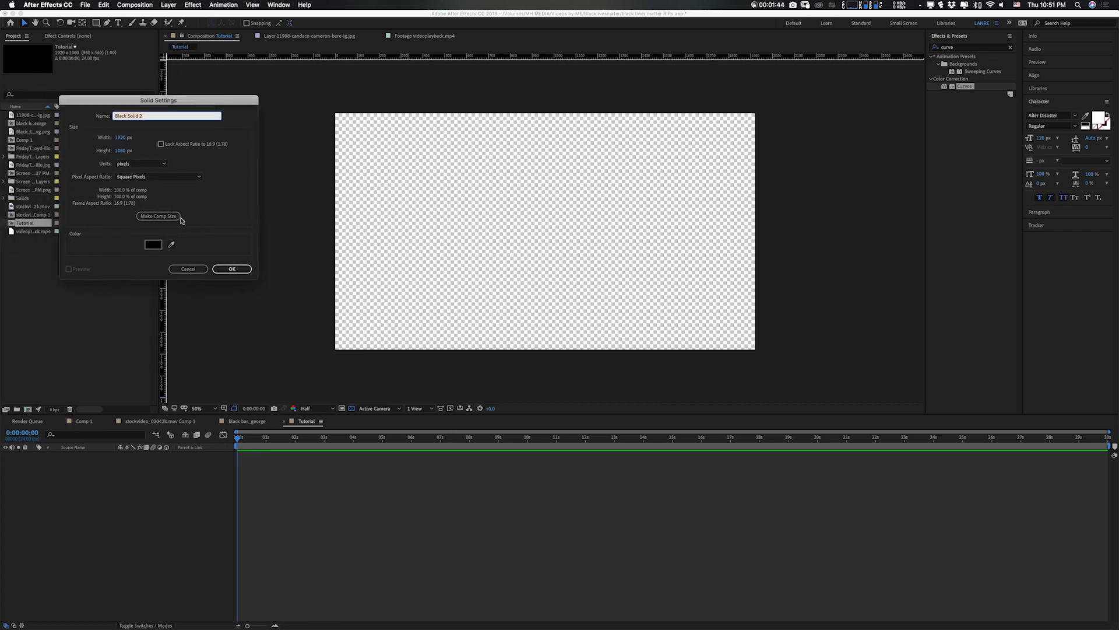
pyautogui.click(155, 245)
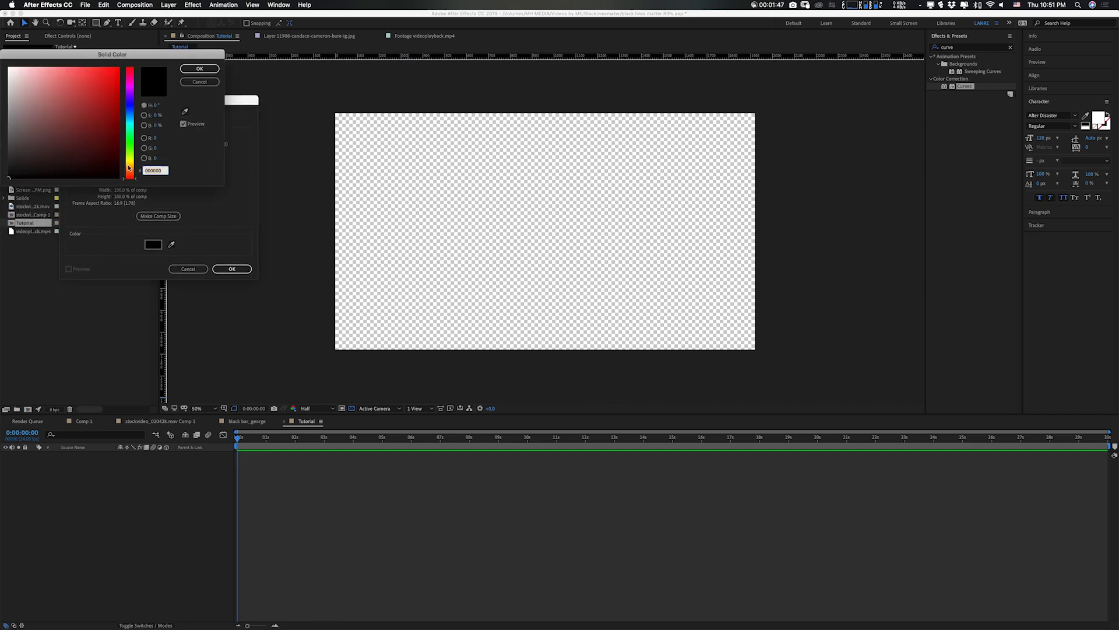
pyautogui.click(129, 162)
pyautogui.moveTo(95, 115)
pyautogui.mouseDown()
pyautogui.moveTo(128, 63)
pyautogui.moveTo(130, 79)
pyautogui.mouseUp()
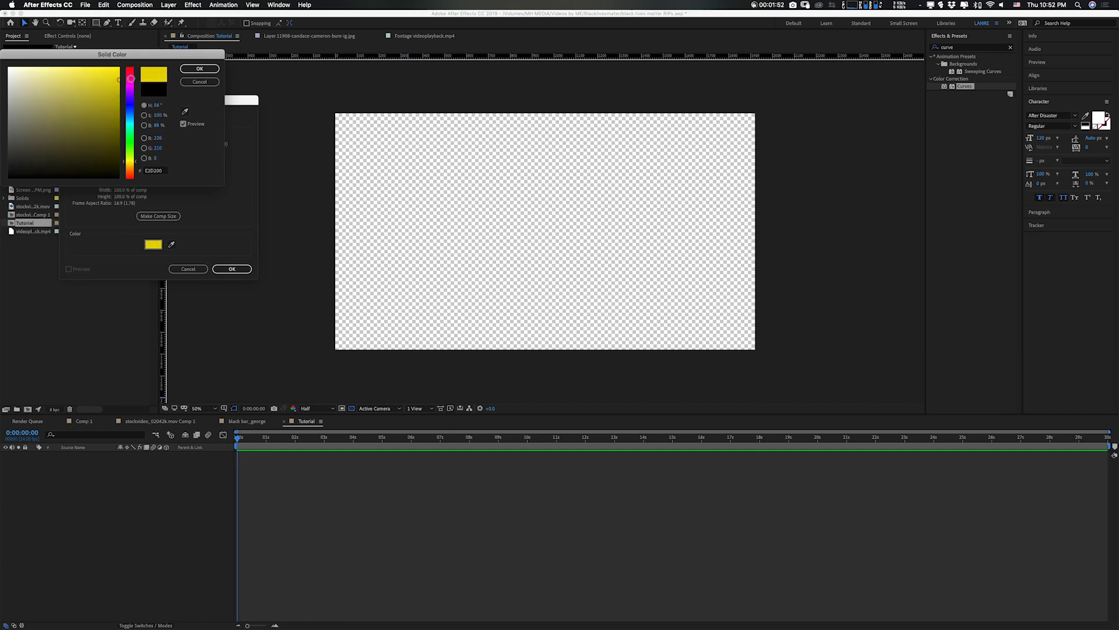
pyautogui.click(198, 71)
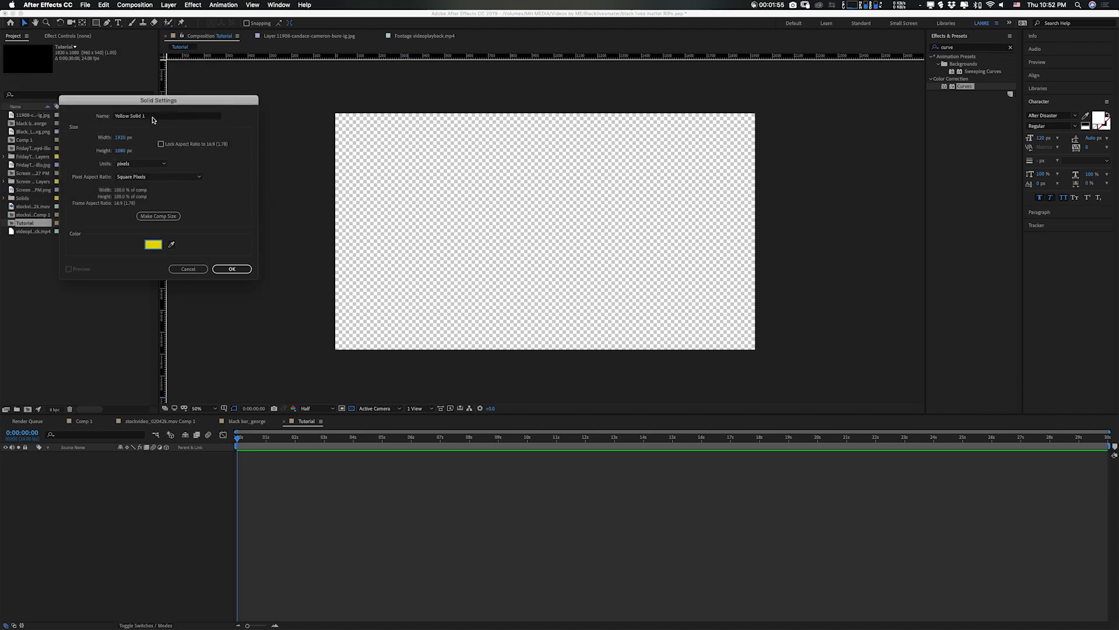
pyautogui.write('b')
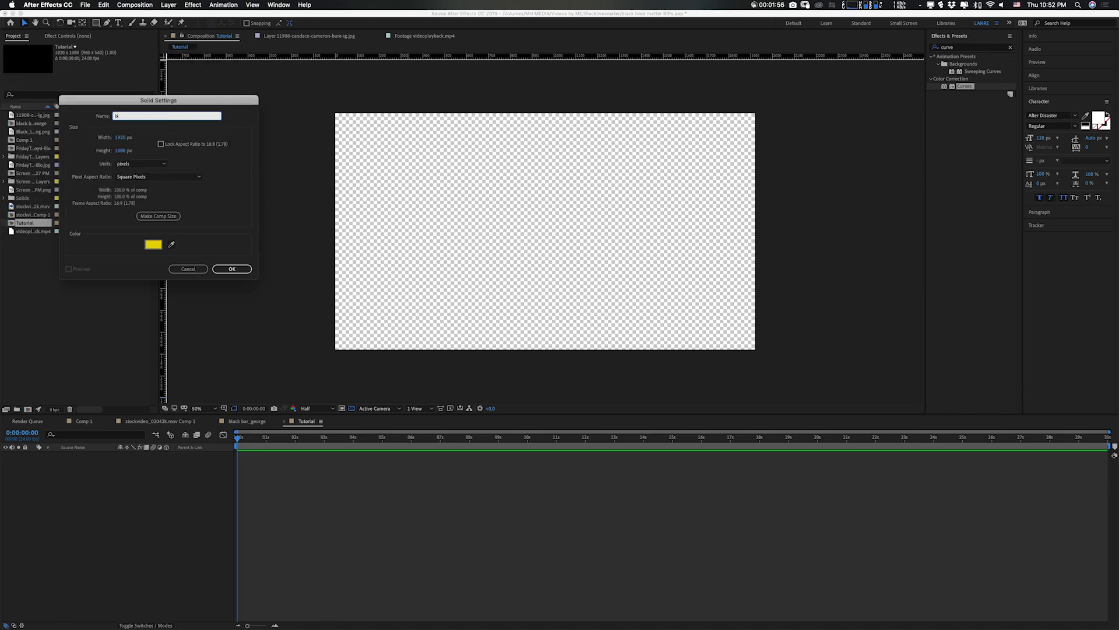
pyautogui.write('ackground')
pyautogui.press('BackSpace')
pyautogui.click(226, 270)
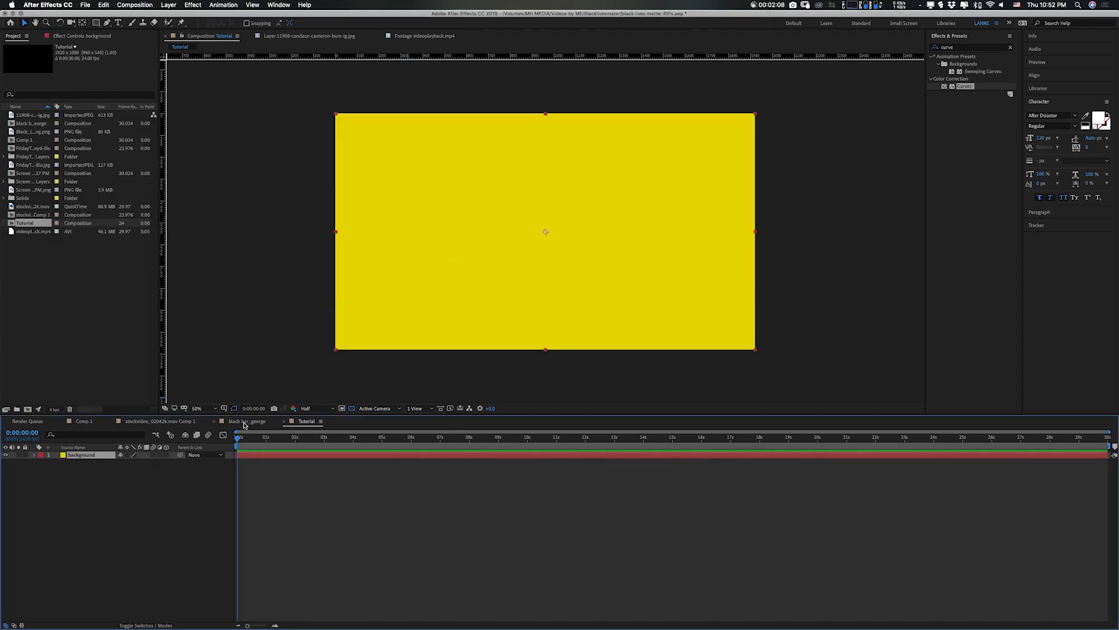
# Examine the project's imported images and compositions, including the original George Floyd illustration and its cut-out composition.
pyautogui.click(30, 116)
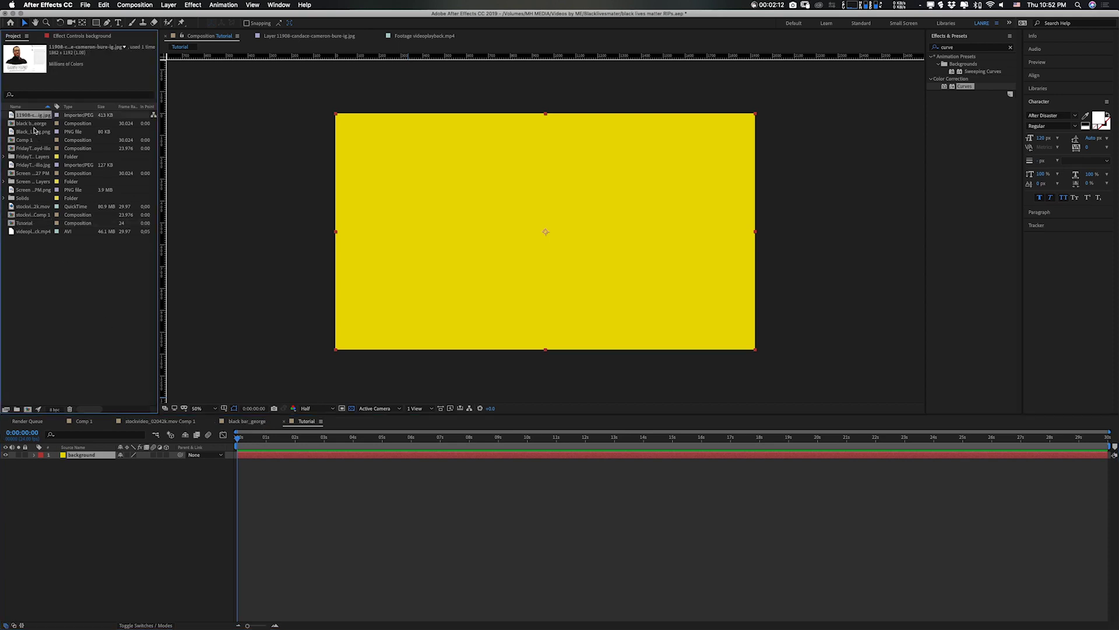
pyautogui.click(29, 132)
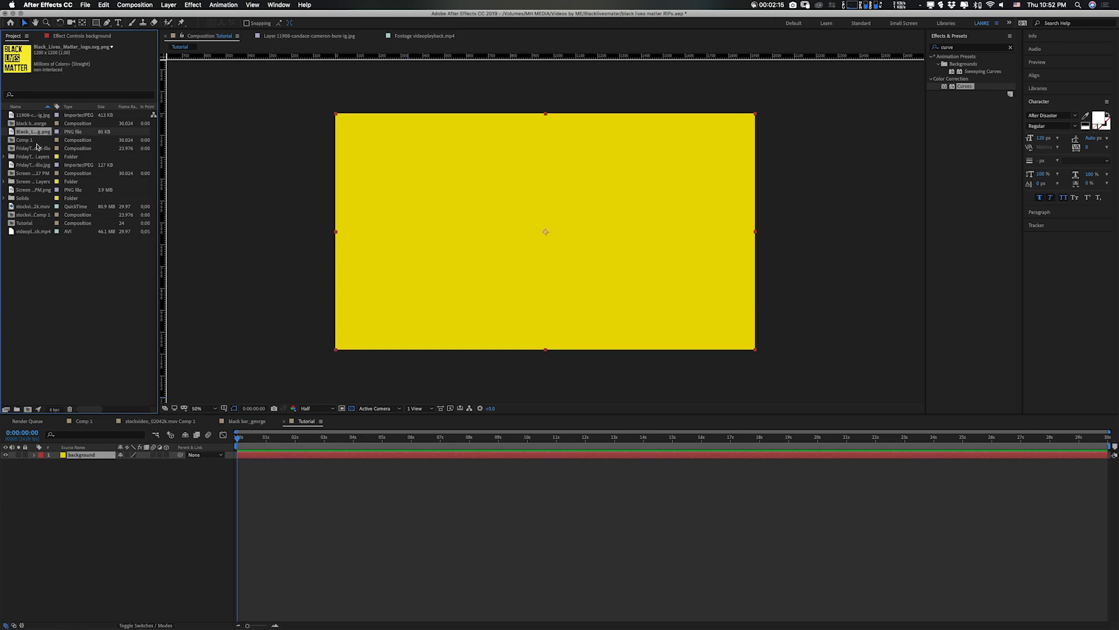
pyautogui.click(32, 165)
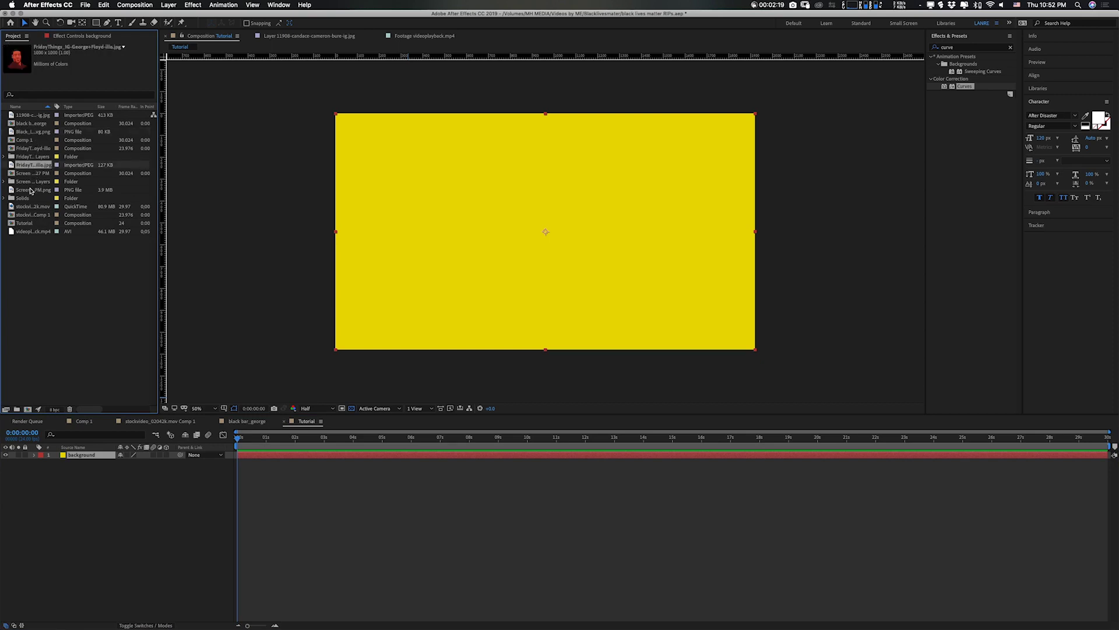
pyautogui.click(31, 190)
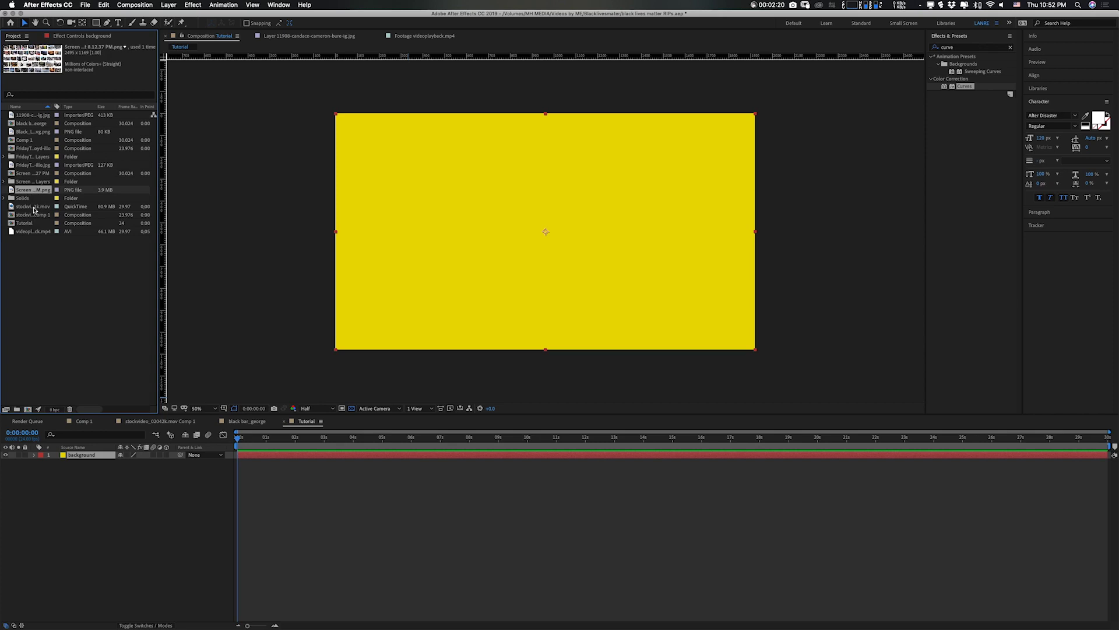
pyautogui.click(32, 123)
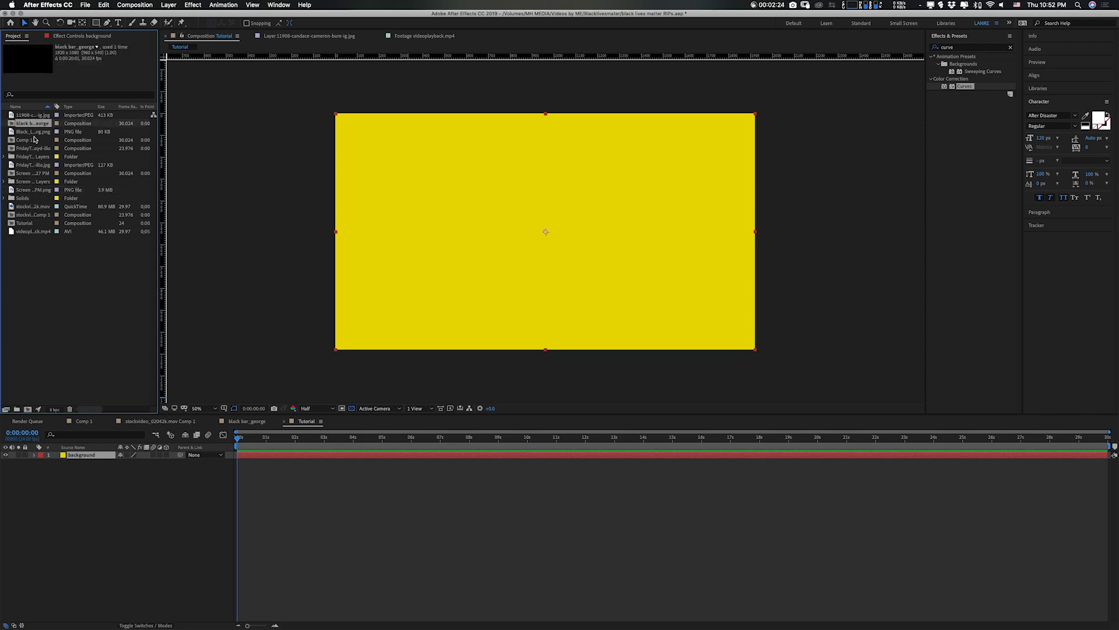
pyautogui.click(34, 131)
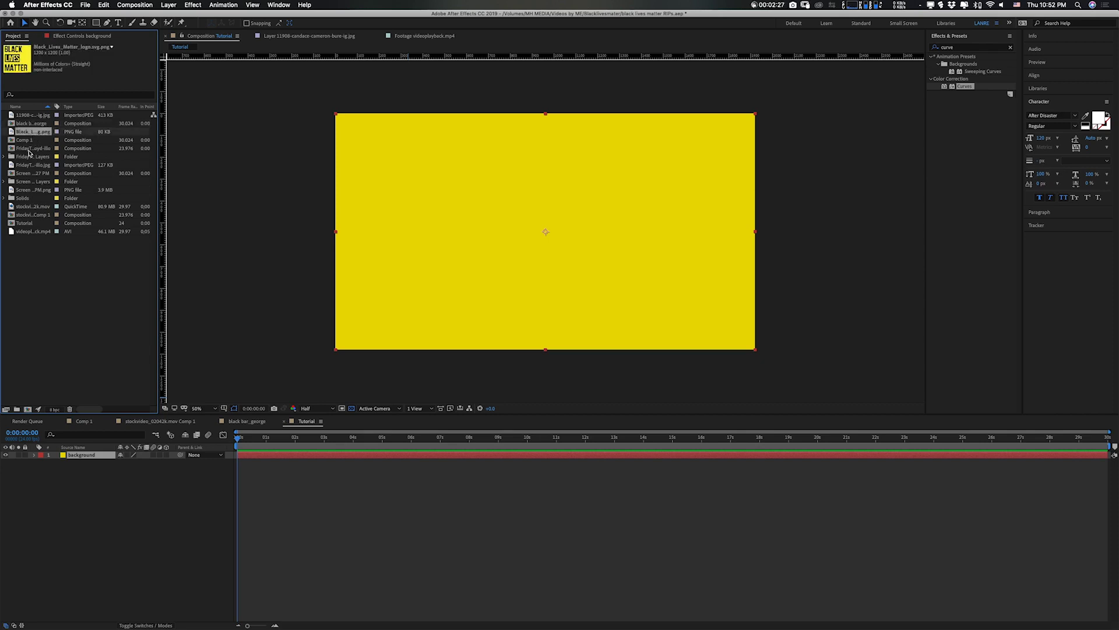
pyautogui.click(30, 167)
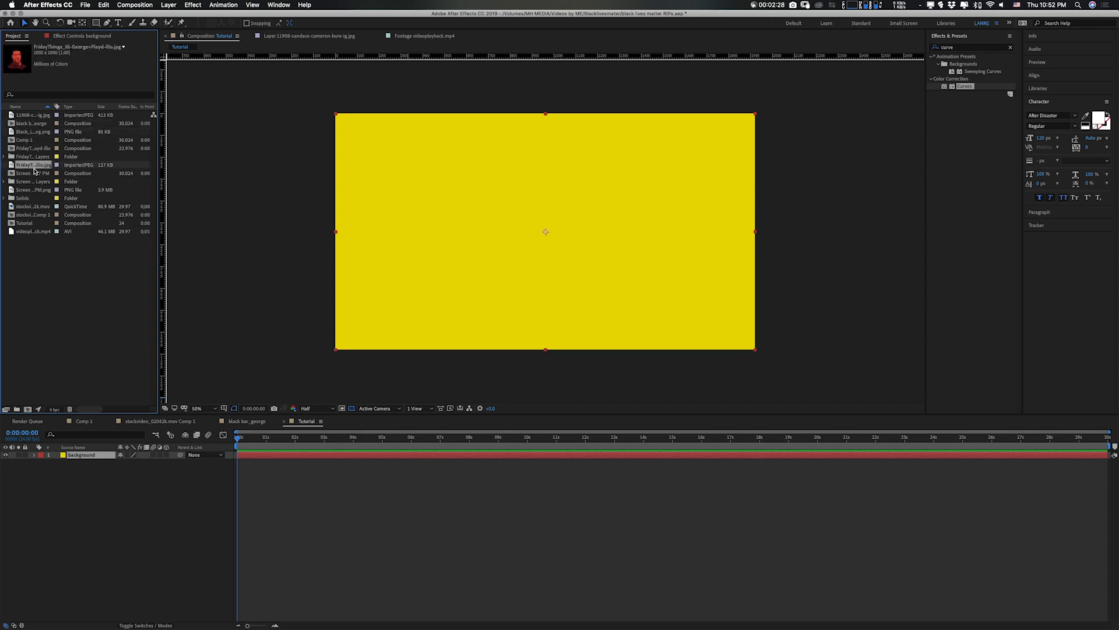
pyautogui.doubleClick(29, 166)
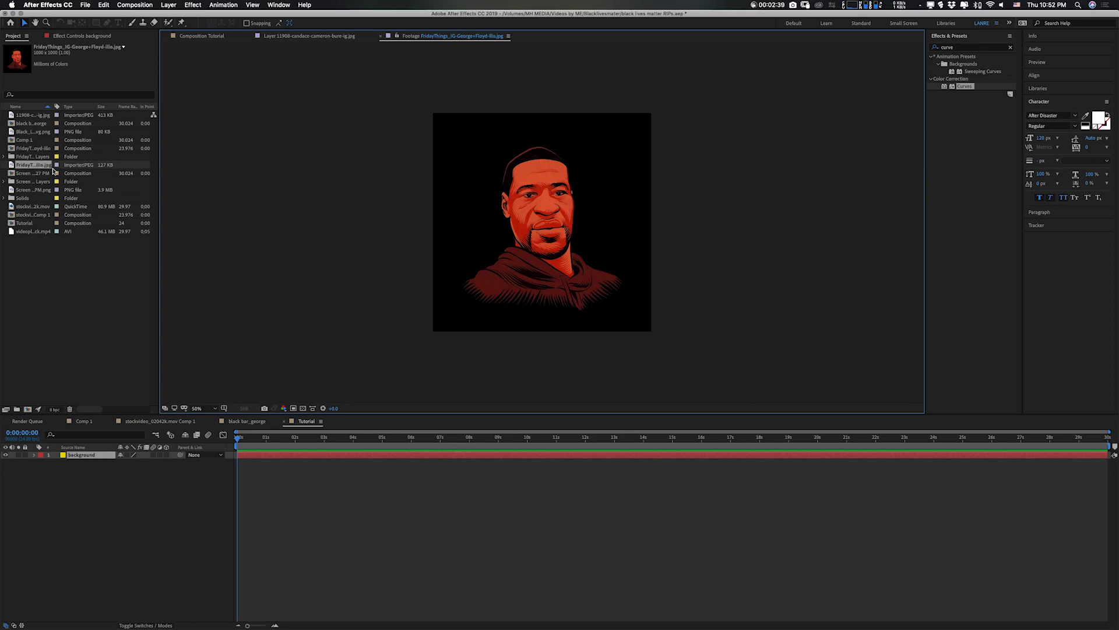
pyautogui.click(25, 149)
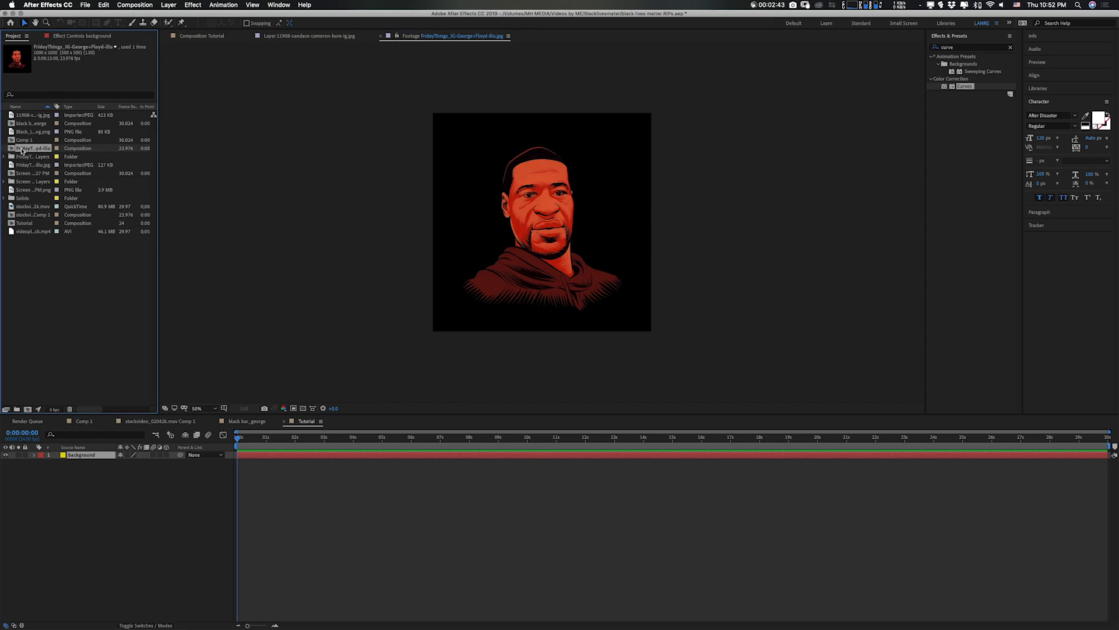
pyautogui.doubleClick(22, 151)
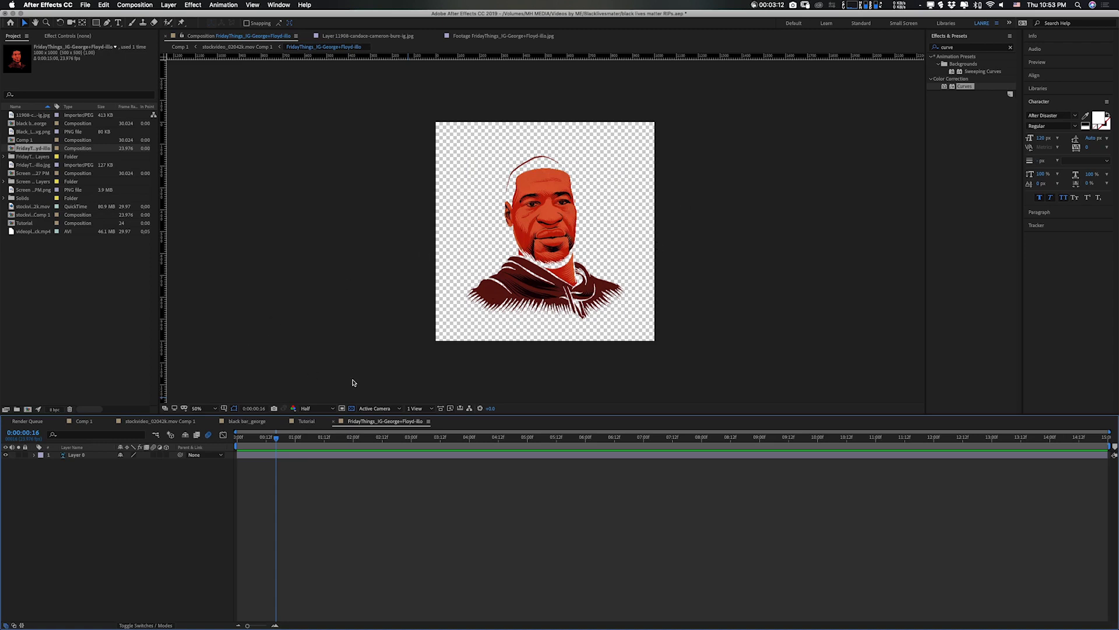
# Place the cut-out George Floyd illustration composition above the background in Tutorial and position it in the left half of the frame.
pyautogui.click(333, 425)
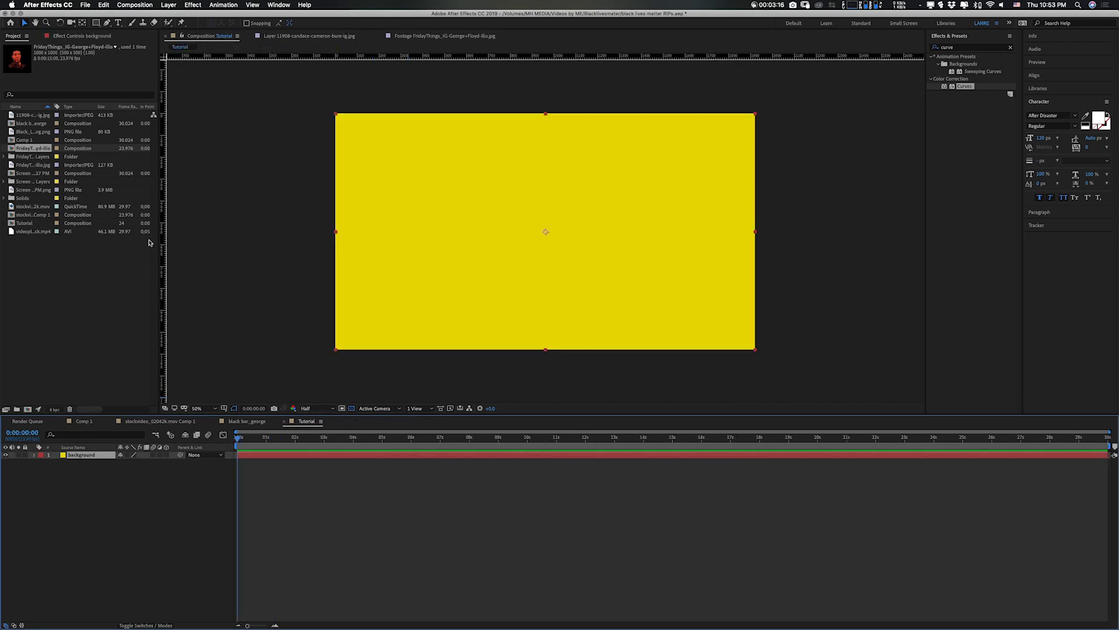
pyautogui.moveTo(41, 150); pyautogui.dragTo(102, 456)
pyautogui.moveTo(545, 290); pyautogui.dragTo(437, 288)
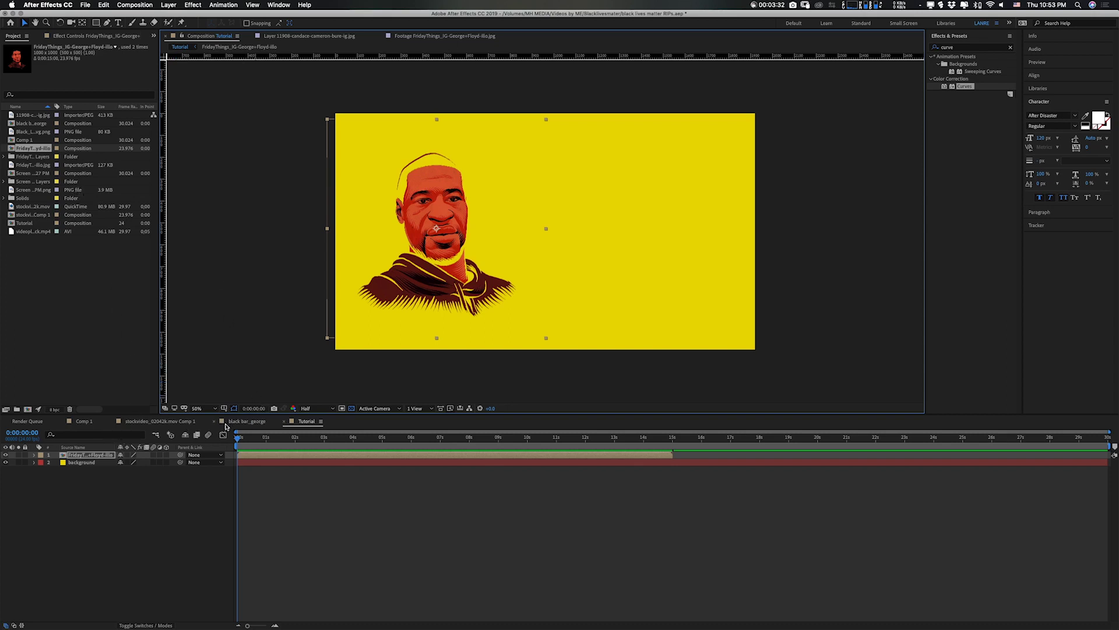
# Review the reference animation in Comp 1 up to about 0:00:03:25, and return to the Tutorial composition.
pyautogui.click(84, 422)
pyautogui.moveTo(257, 441); pyautogui.dragTo(406, 454)
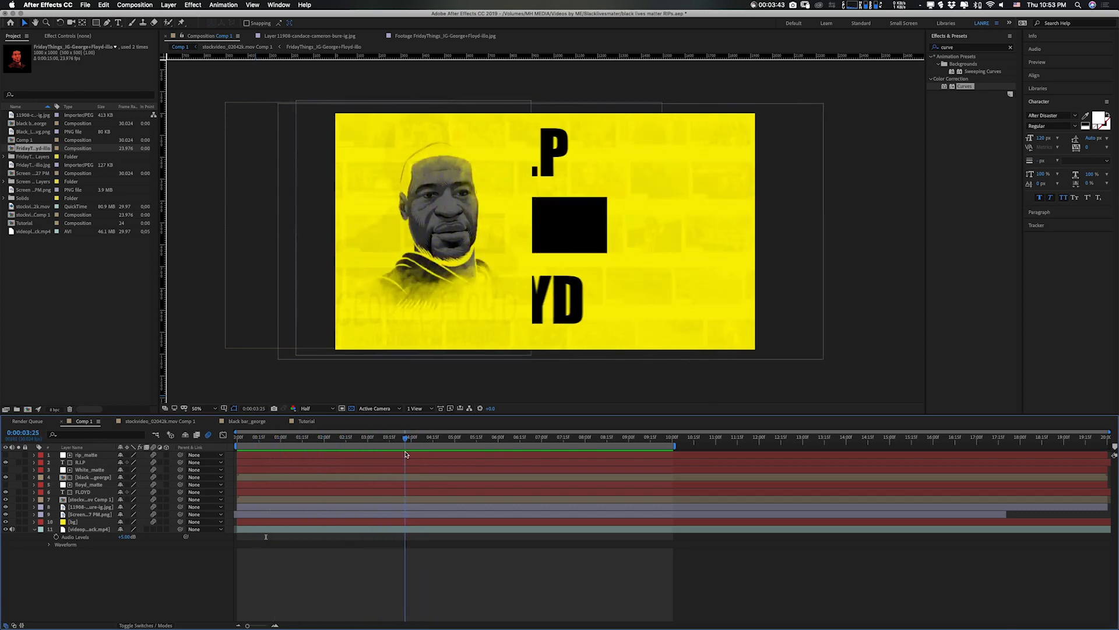
pyautogui.click(306, 422)
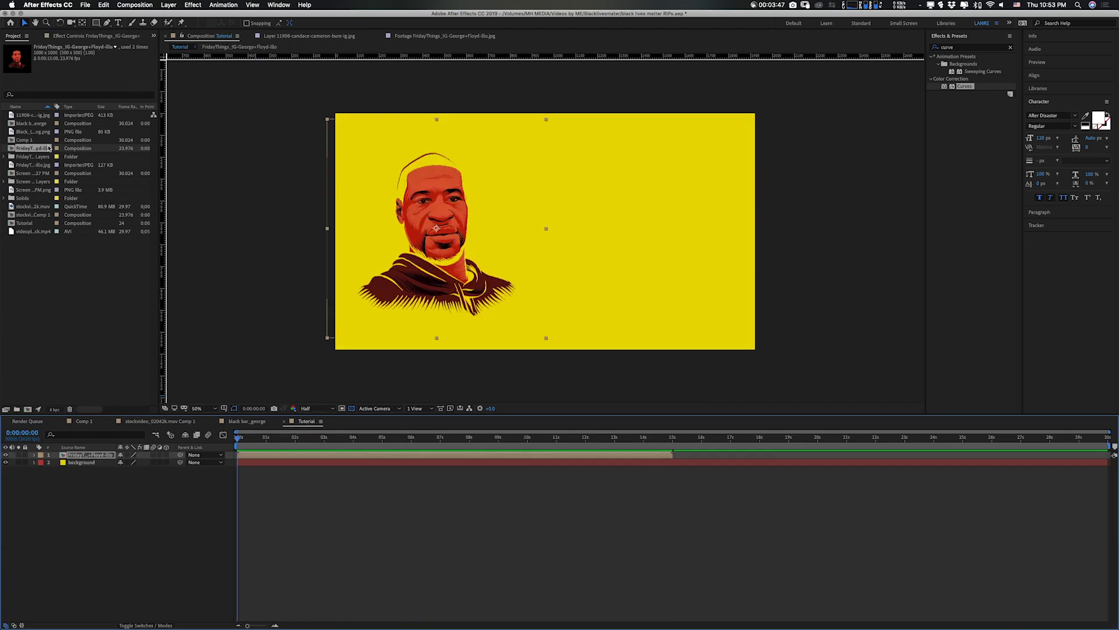
# Find the ink stock video among the project footage and preview how the ink spreads over its first three seconds.
pyautogui.click(33, 115)
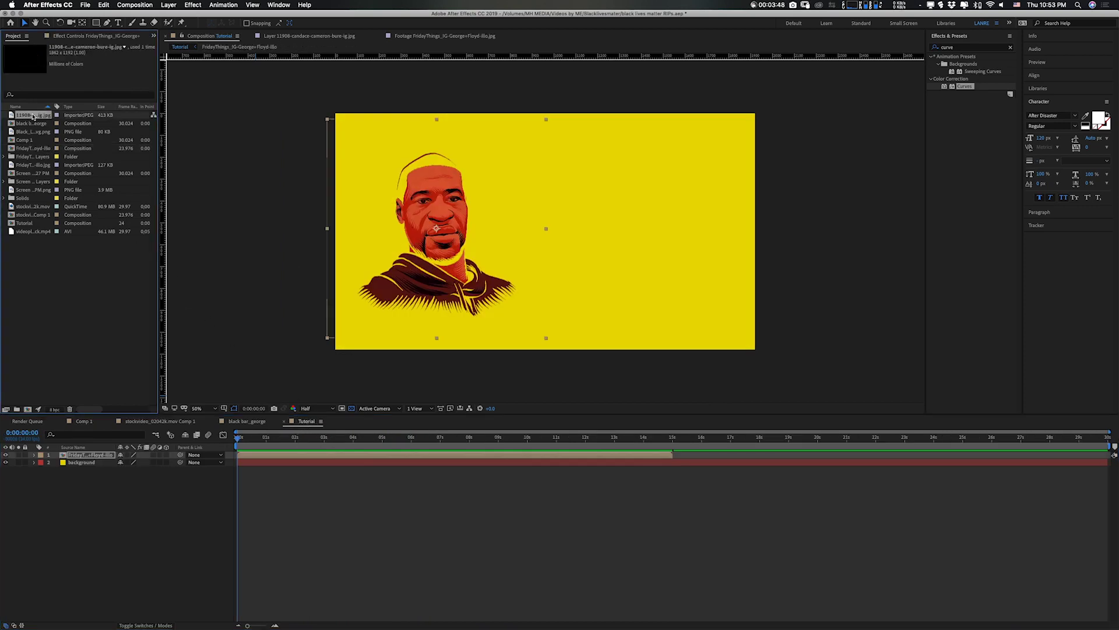
pyautogui.click(33, 232)
pyautogui.click(26, 206)
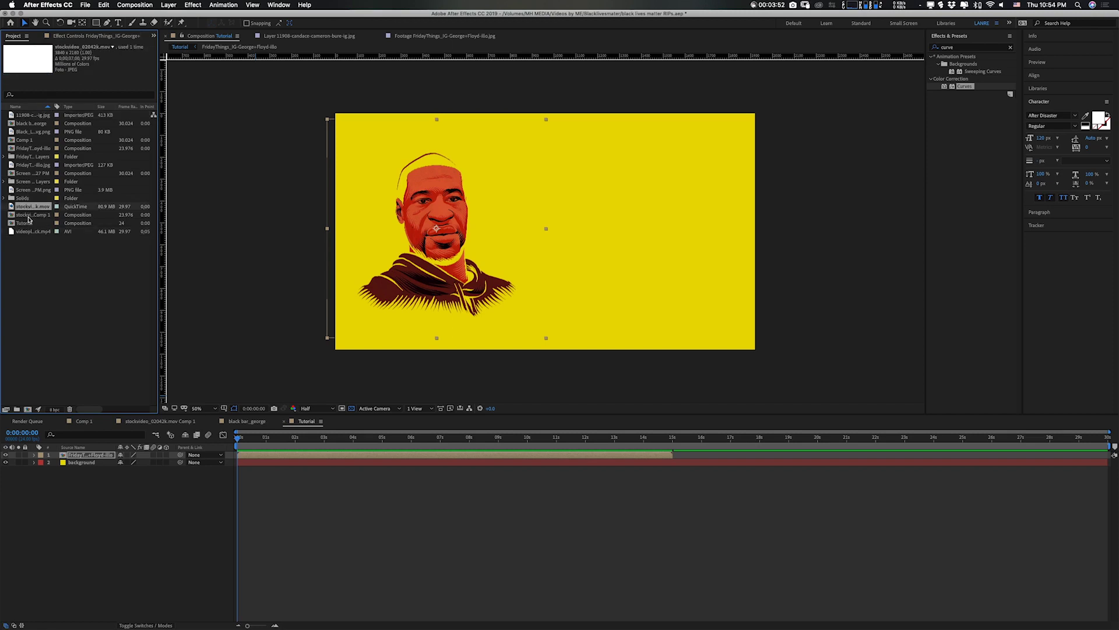
pyautogui.doubleClick(28, 208)
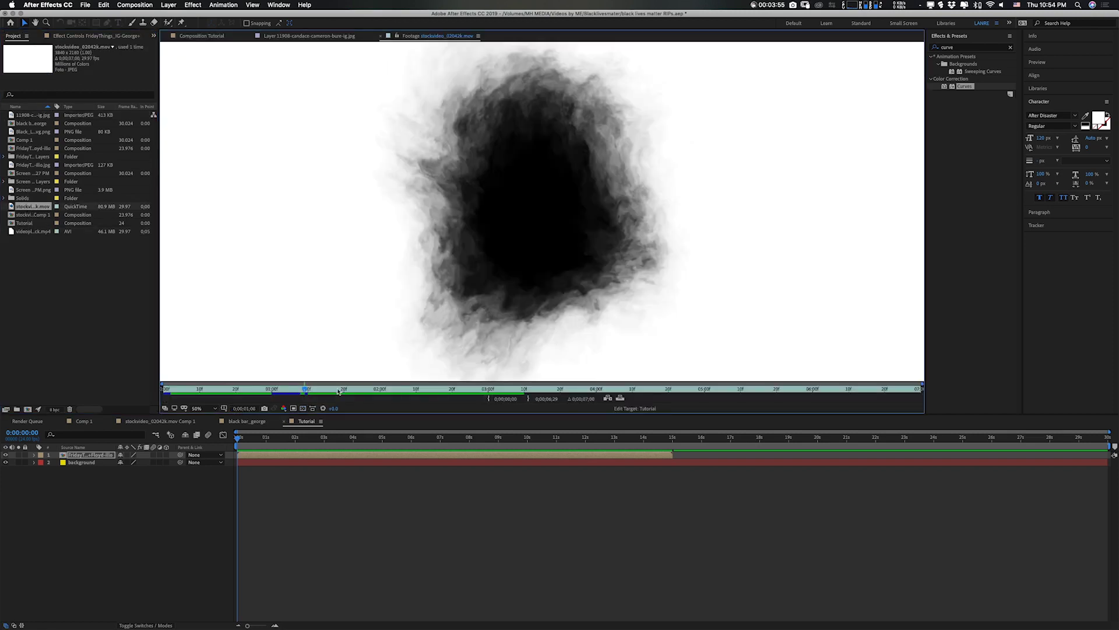
pyautogui.moveTo(303, 391); pyautogui.dragTo(441, 392)
pyautogui.press(',')
pyautogui.moveTo(320, 394); pyautogui.dragTo(441, 395)
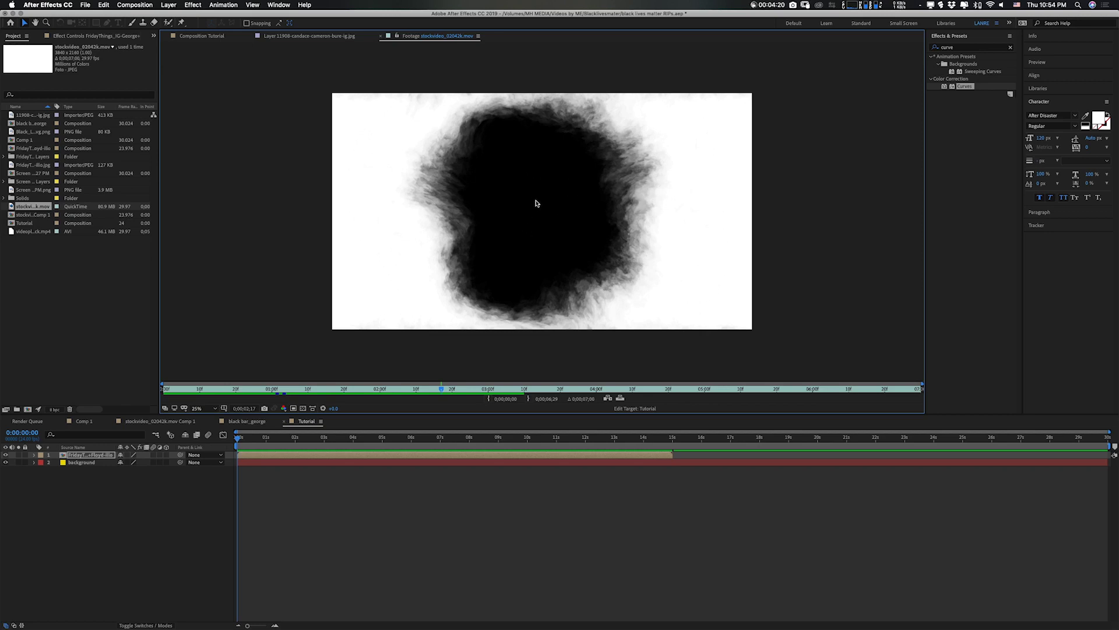
pyautogui.moveTo(449, 390); pyautogui.dragTo(309, 393)
pyautogui.moveTo(351, 389); pyautogui.dragTo(521, 376)
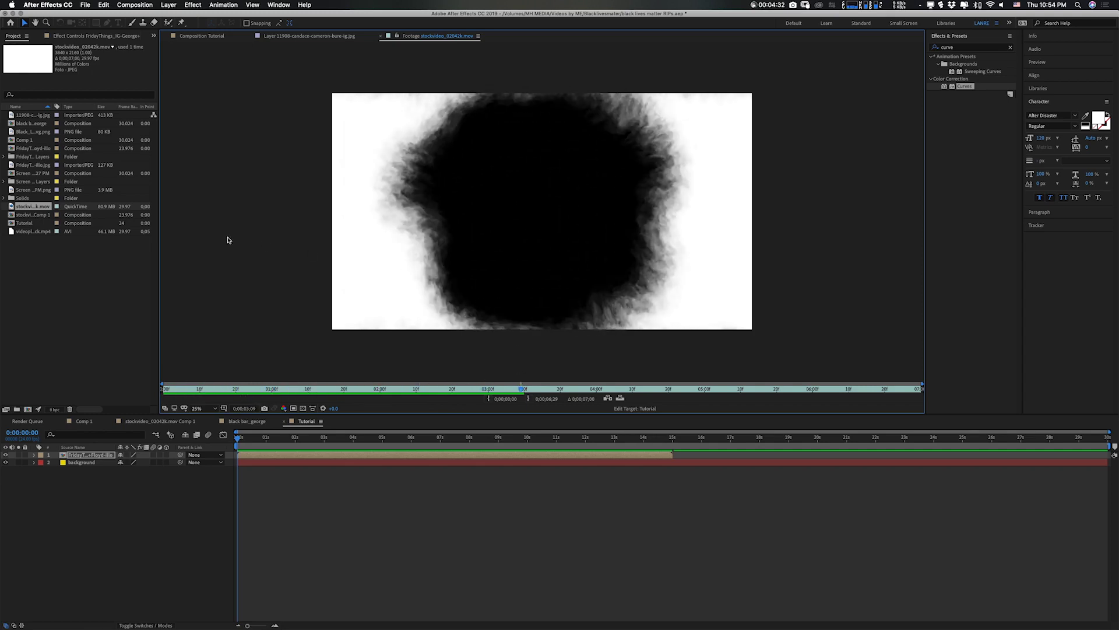
# Add the ink stock video above the illustration layer in the Tutorial composition and rename the new layer as ink.
pyautogui.click(308, 422)
pyautogui.moveTo(27, 212); pyautogui.dragTo(93, 457)
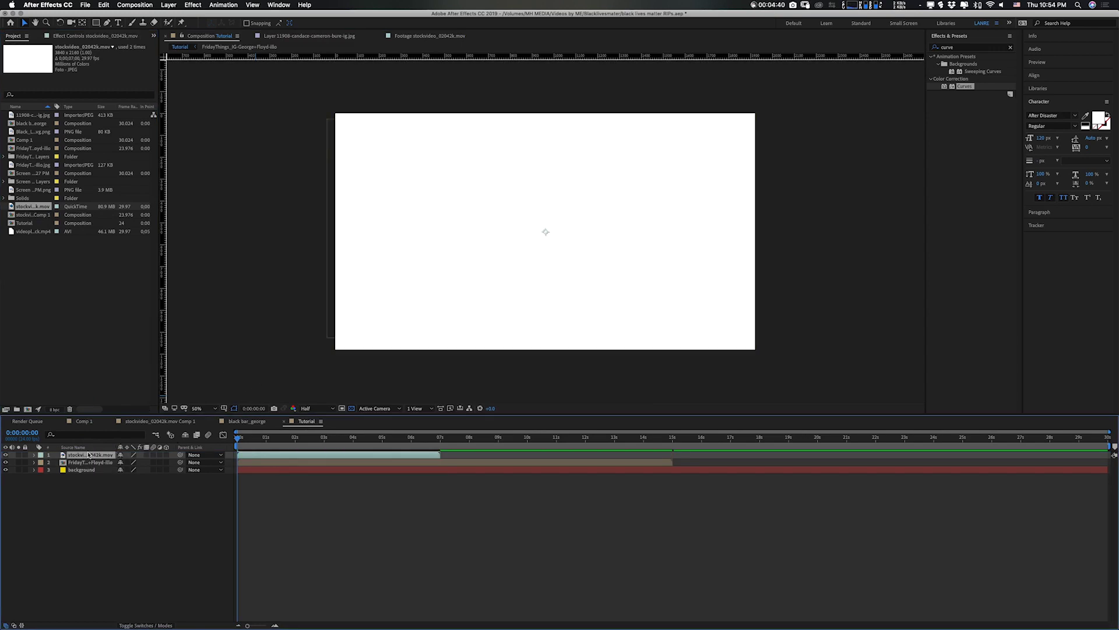
pyautogui.moveTo(241, 441); pyautogui.dragTo(328, 445)
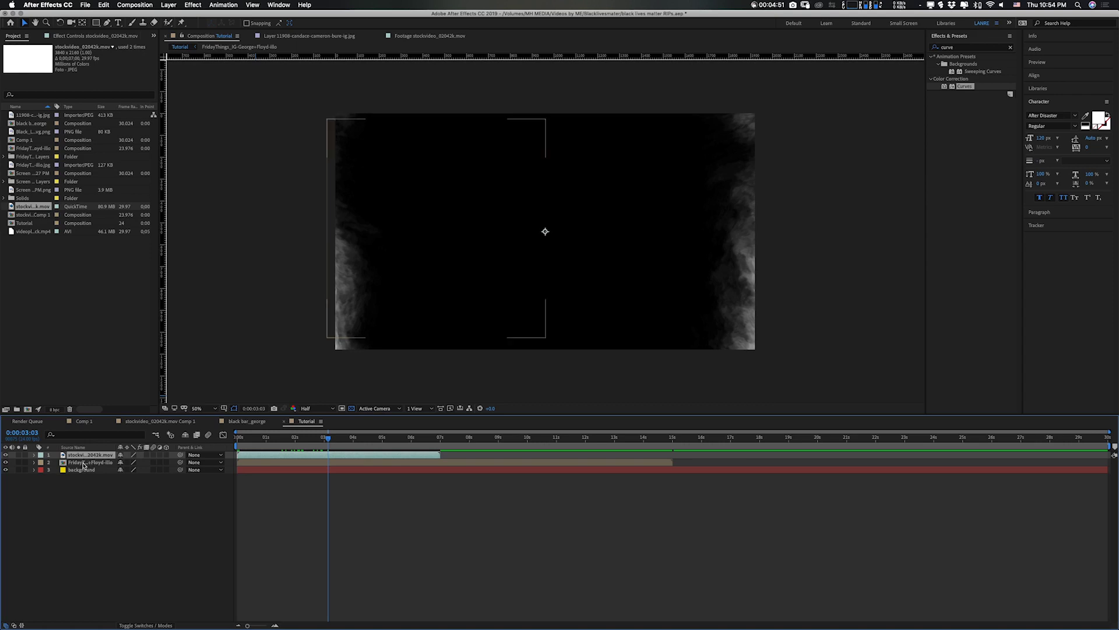
pyautogui.press('Return')
pyautogui.write('ink')
pyautogui.press('Return')
# Pre-compose the ink and illustration layers together into a new composition named ink_floyd_pre_comp.
pyautogui.click(97, 463)
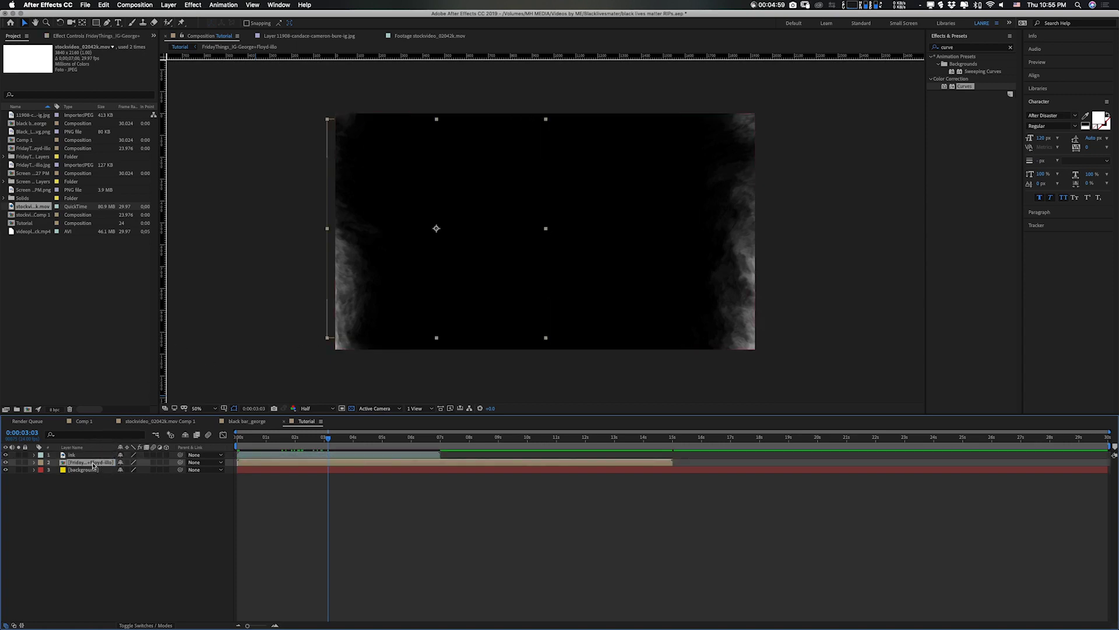
pyautogui.keyDown('shift'); pyautogui.click(76, 455); pyautogui.keyUp('shift')
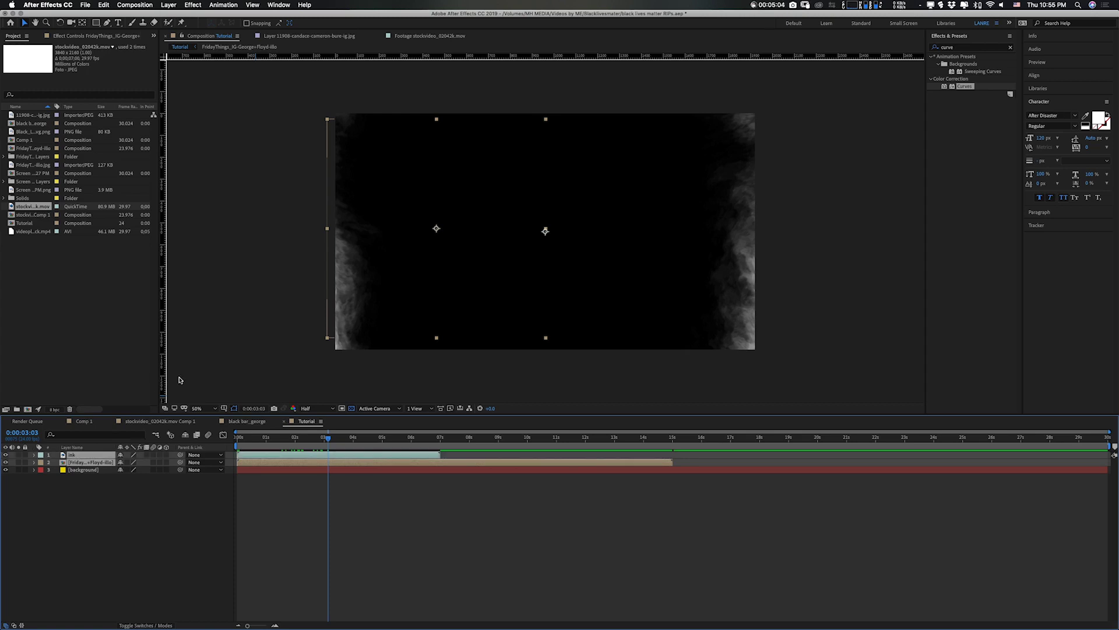
pyautogui.press('super+shift+c')
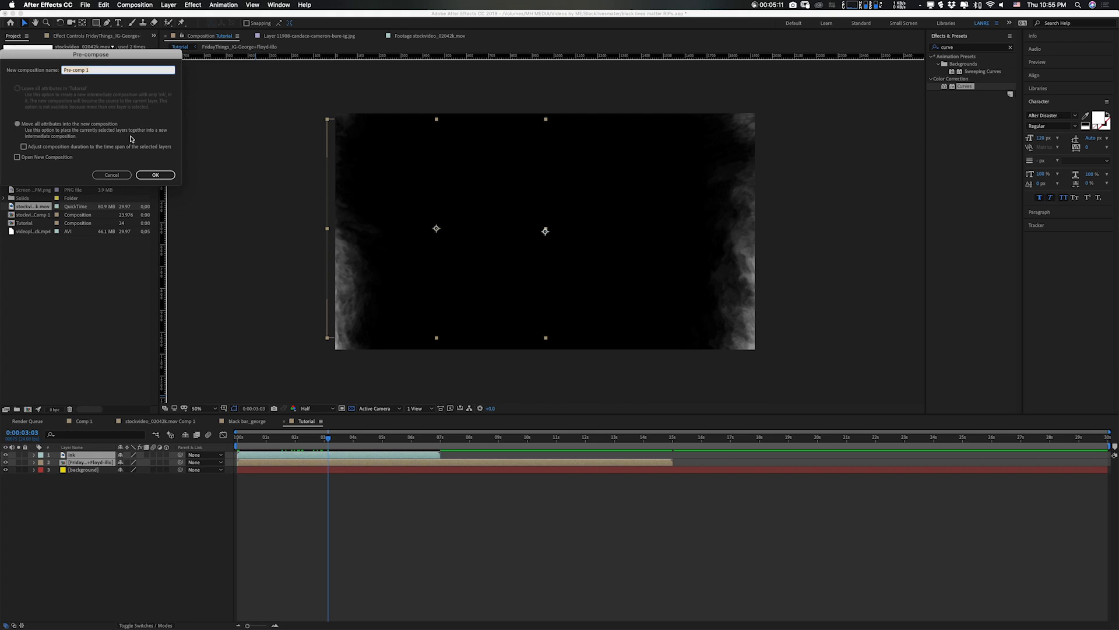
pyautogui.write('in')
pyautogui.write('k_flour')
pyautogui.write('yd')
pyautogui.write('_pre_comp')
pyautogui.click(155, 175)
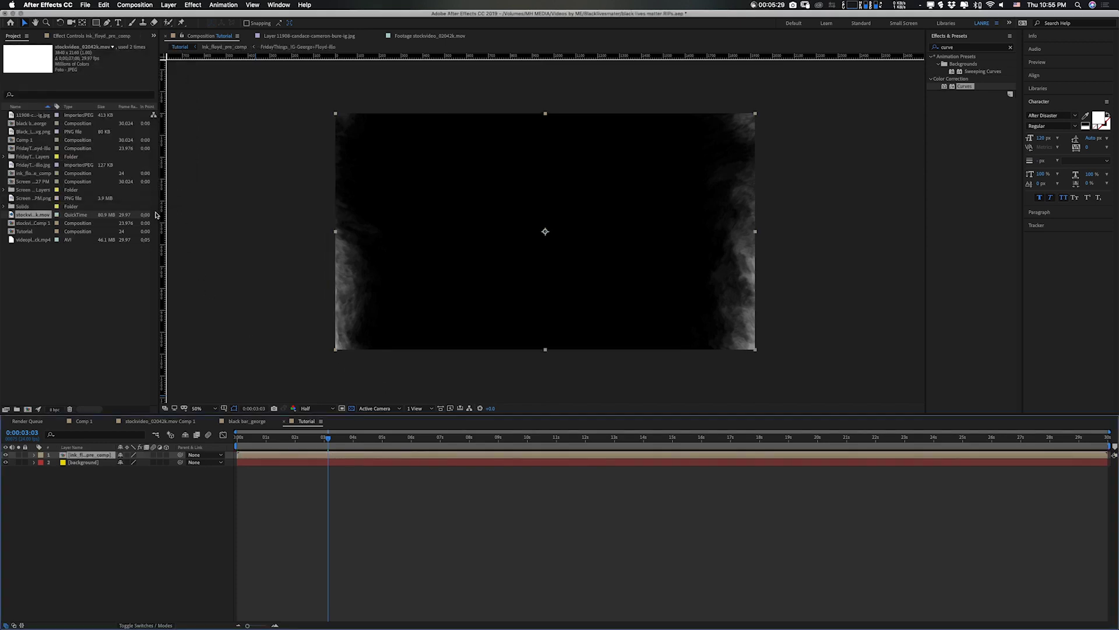
# Open the ink_floyd_pre_comp composition and display the blending mode and track matte settings of its layers.
pyautogui.doubleClick(81, 455)
pyautogui.moveTo(247, 438)
pyautogui.mouseDown()
pyautogui.moveTo(236, 439)
pyautogui.moveTo(318, 441)
pyautogui.mouseUp()
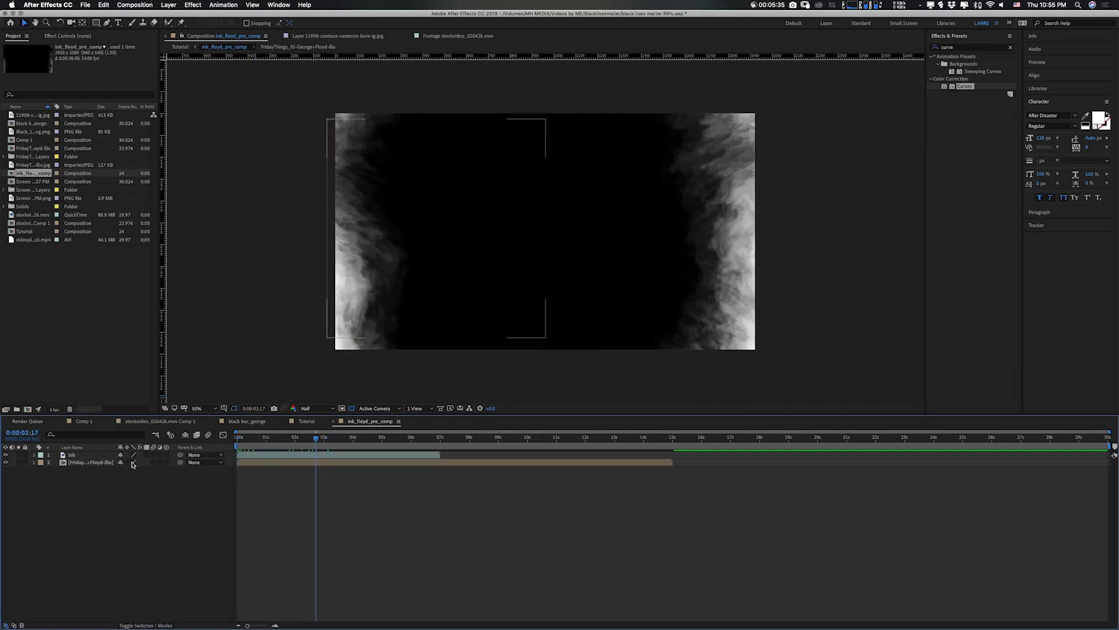
pyautogui.click(138, 624)
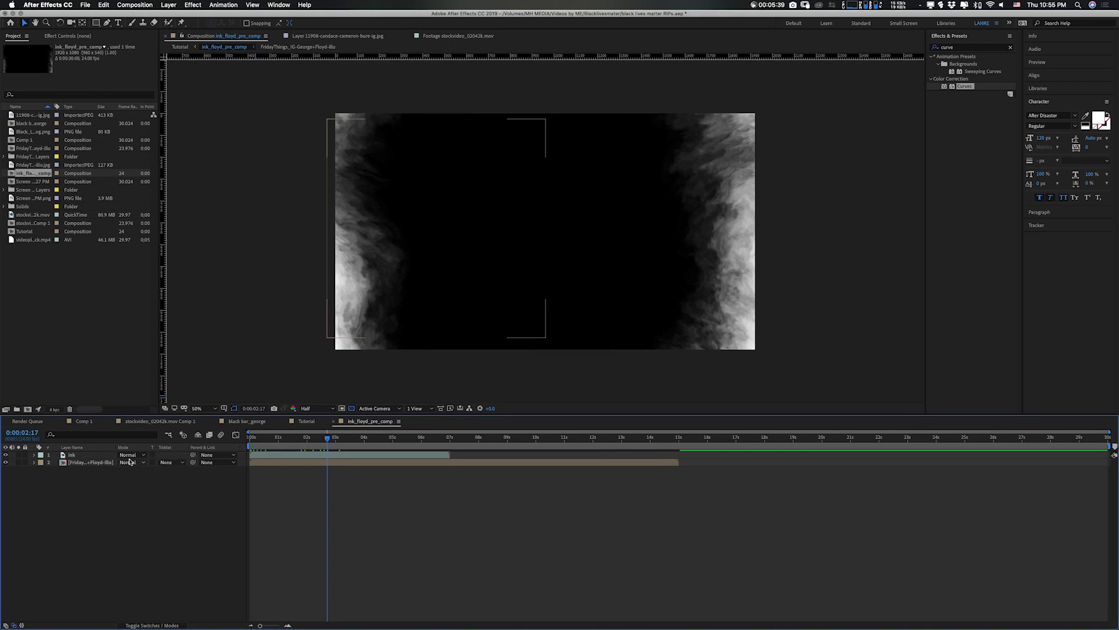
pyautogui.click(163, 548)
pyautogui.click(149, 624)
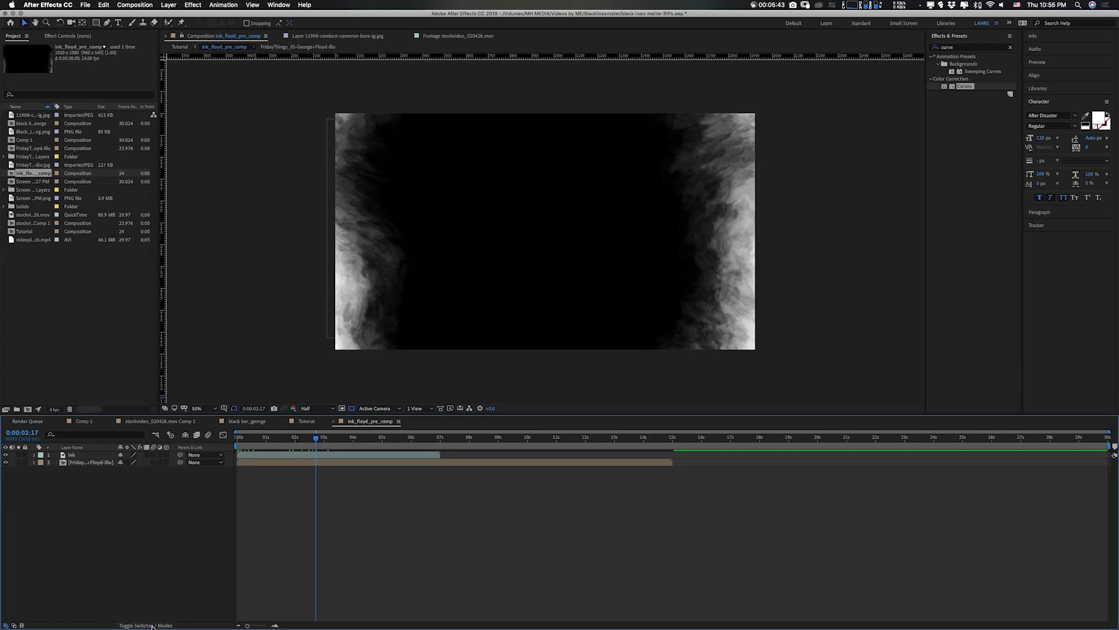
pyautogui.click(152, 625)
pyautogui.click(183, 462)
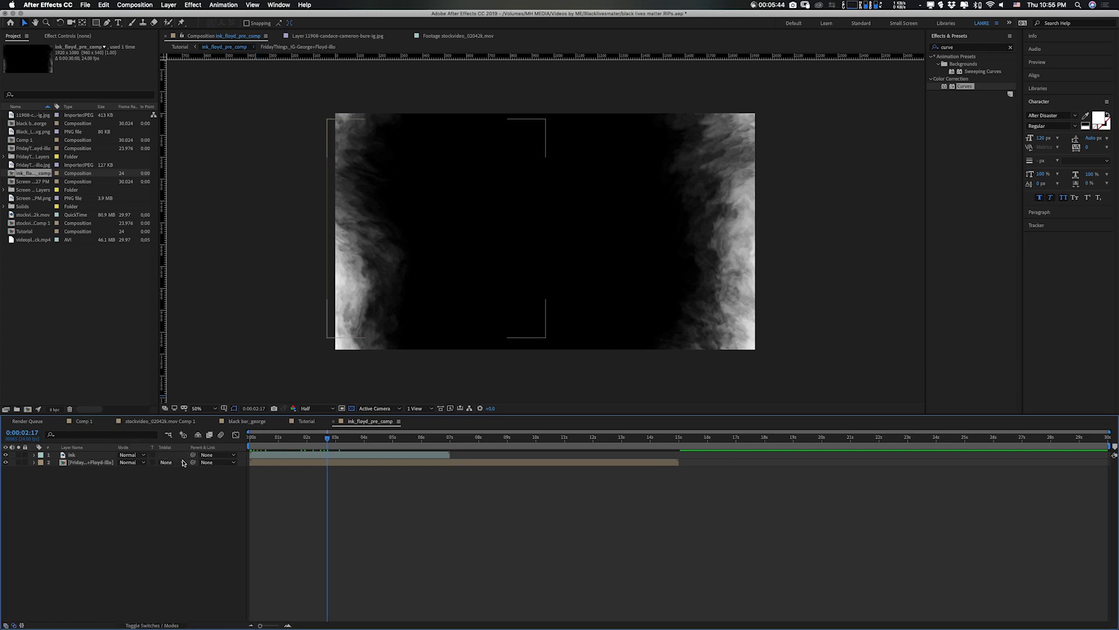
# Set the illustration layer's track matte to Luma Inverted Matte "ink" and check how the ink reveals the portrait.
pyautogui.click(82, 455)
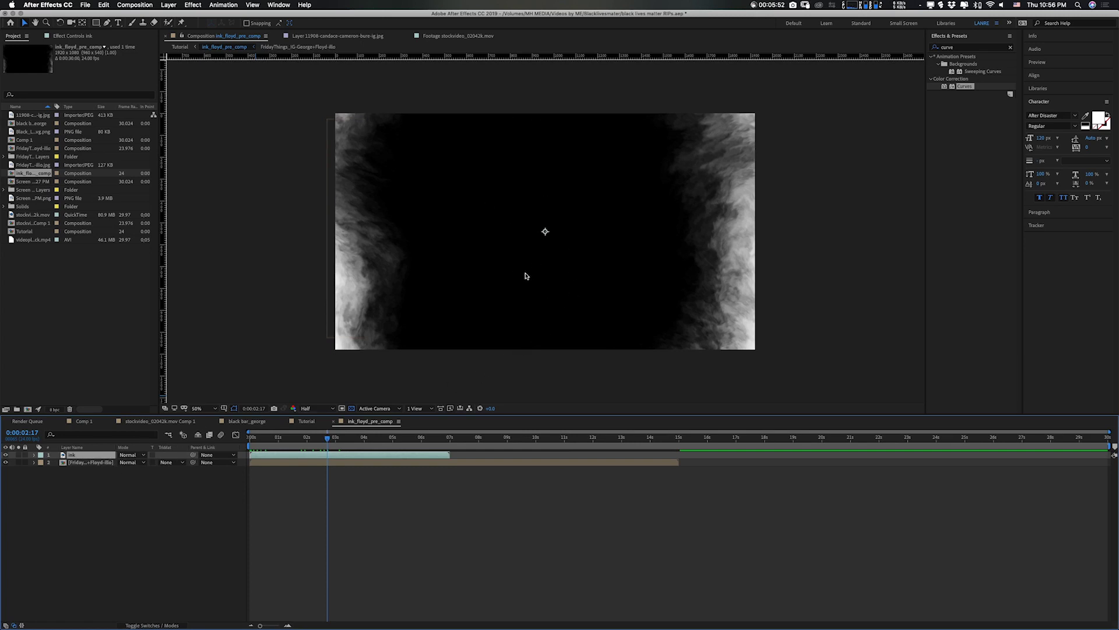
pyautogui.click(107, 464)
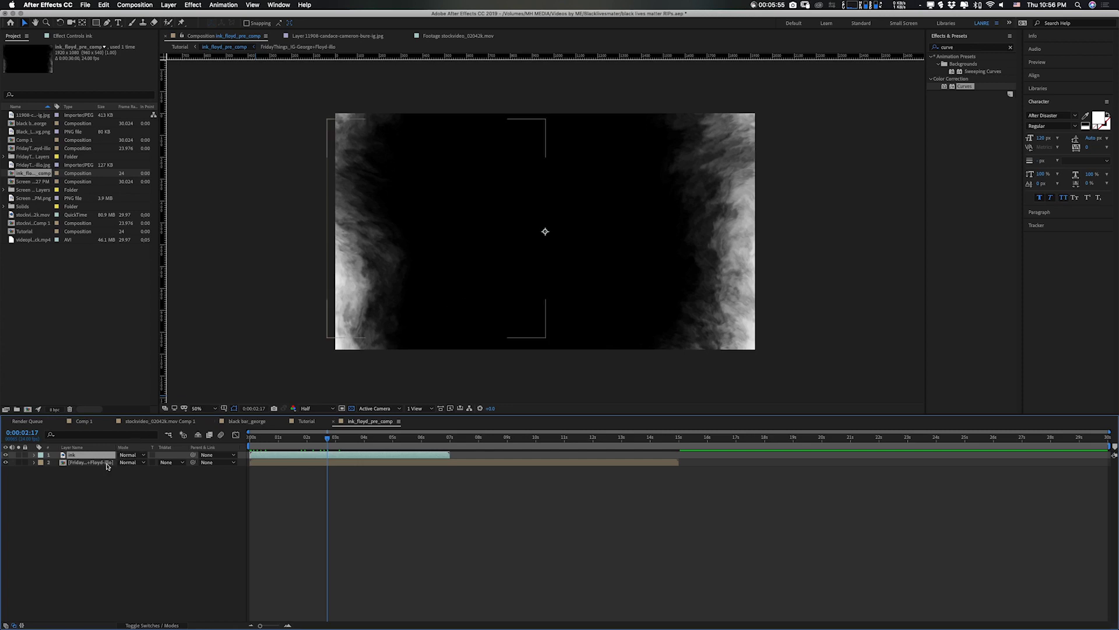
pyautogui.click(175, 464)
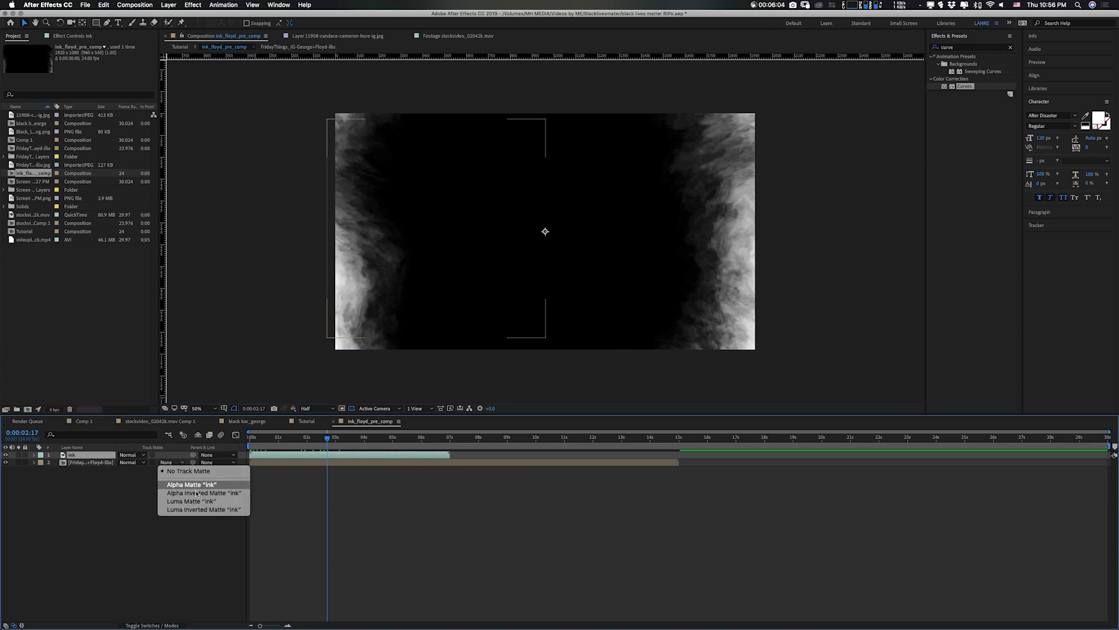
pyautogui.click(192, 485)
pyautogui.click(175, 462)
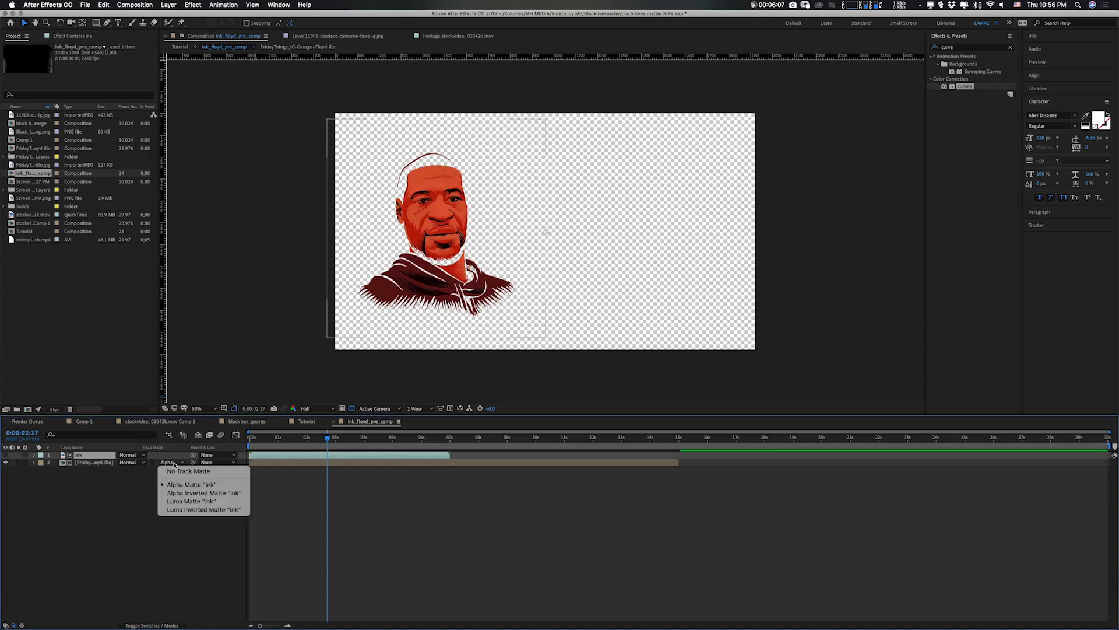
pyautogui.click(187, 510)
pyautogui.moveTo(320, 441)
pyautogui.mouseDown()
pyautogui.moveTo(249, 443)
pyautogui.moveTo(358, 447)
pyautogui.moveTo(238, 451)
pyautogui.moveTo(337, 443)
pyautogui.moveTo(278, 442)
pyautogui.moveTo(311, 442)
pyautogui.moveTo(301, 442)
pyautogui.mouseUp()
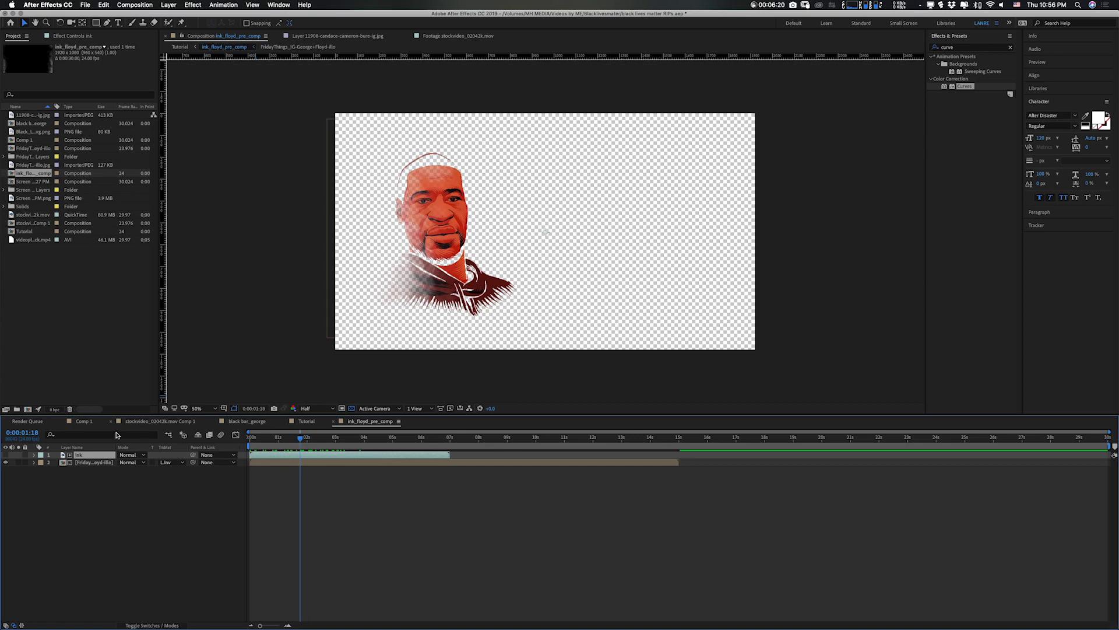
# Move the portrait illustration close to the centre of the frame and preview its ink reveal from the start.
pyautogui.click(94, 462)
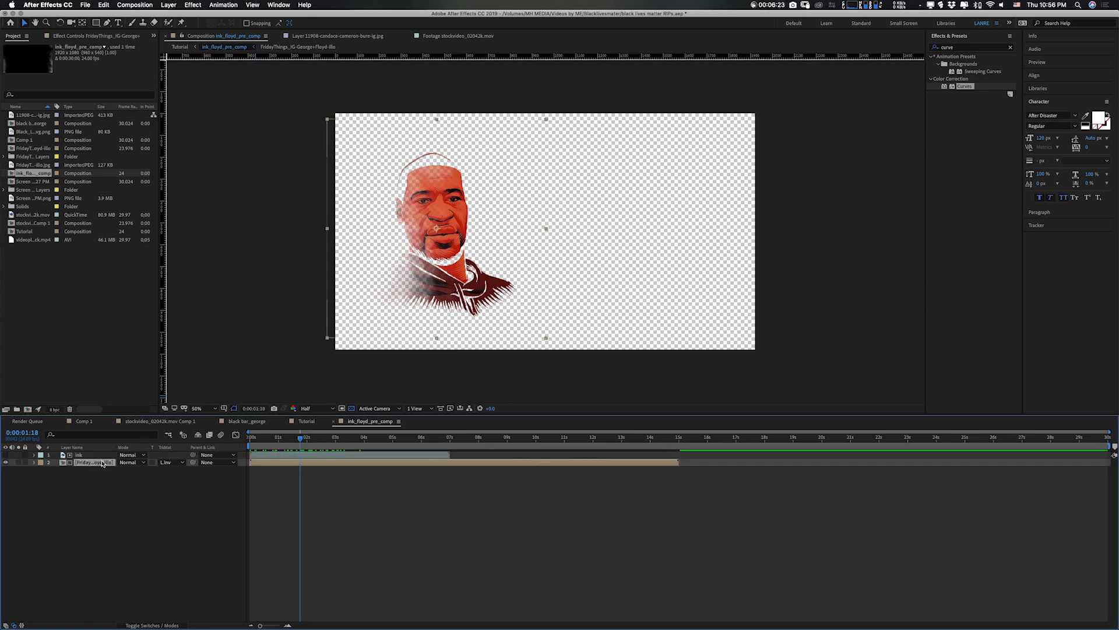
pyautogui.moveTo(450, 295); pyautogui.dragTo(530, 293)
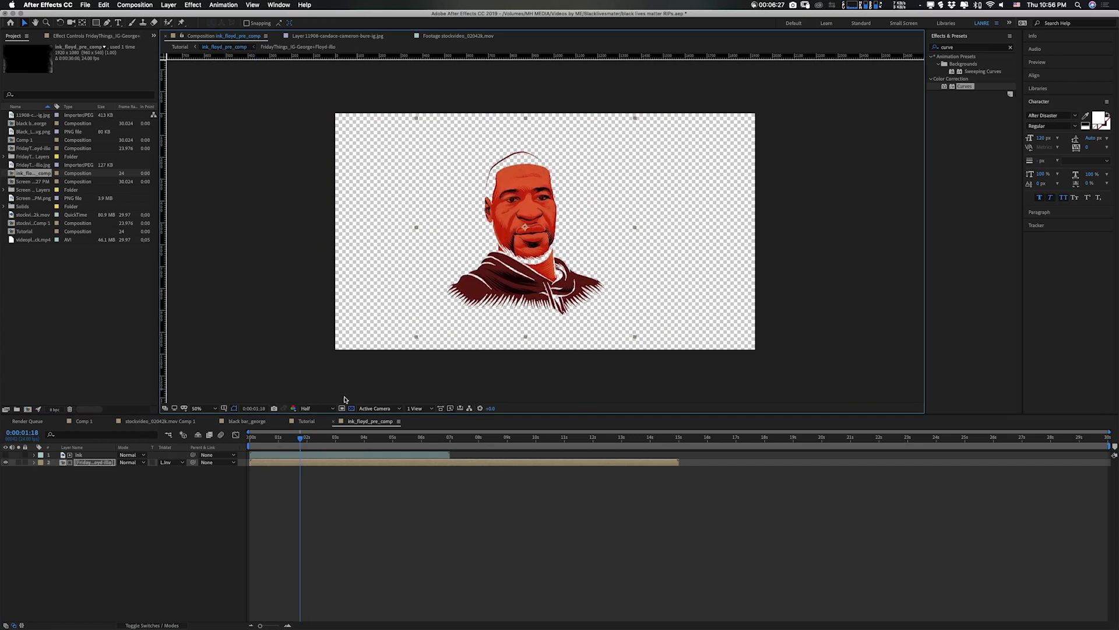
pyautogui.moveTo(299, 441)
pyautogui.mouseDown()
pyautogui.moveTo(217, 448)
pyautogui.moveTo(351, 443)
pyautogui.moveTo(215, 448)
pyautogui.moveTo(334, 445)
pyautogui.mouseUp()
pyautogui.click(309, 439)
pyautogui.press('Home')
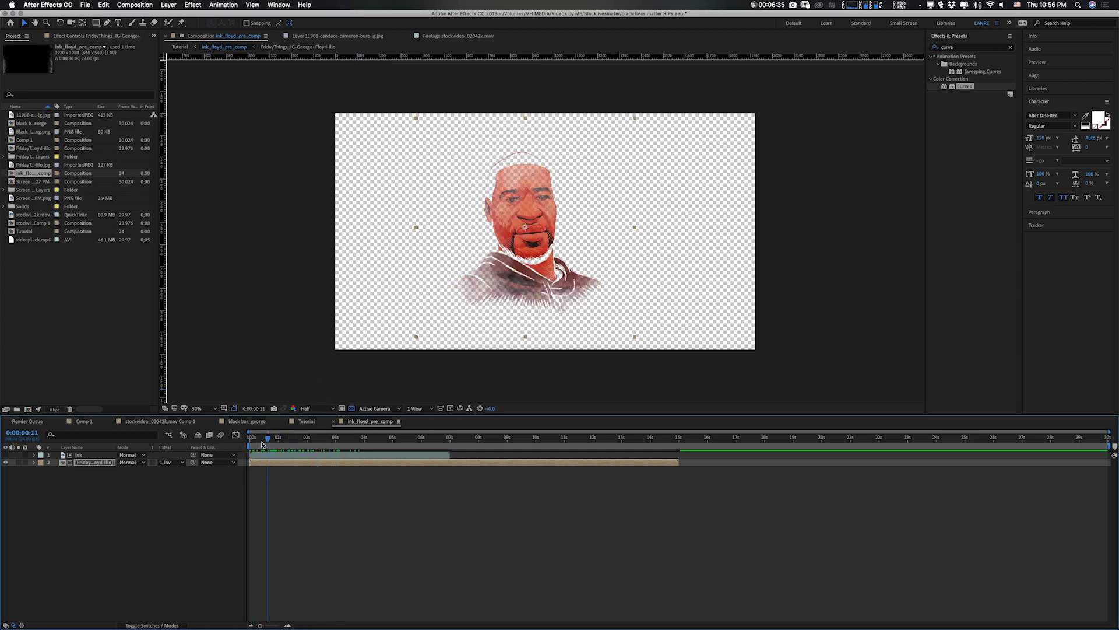
pyautogui.press('space')
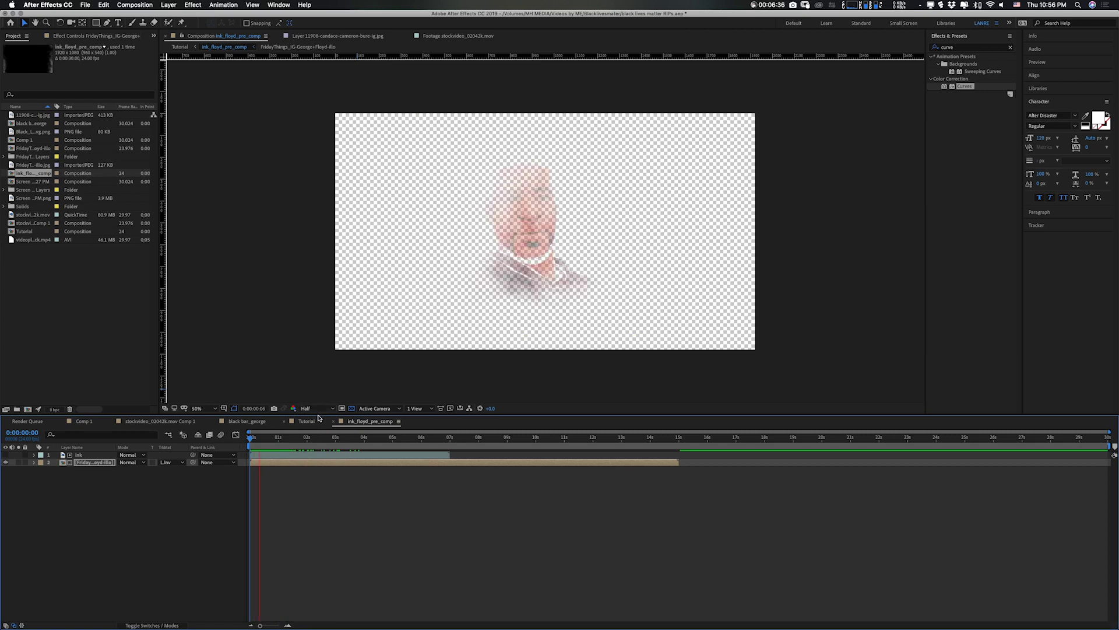
pyautogui.press('space')
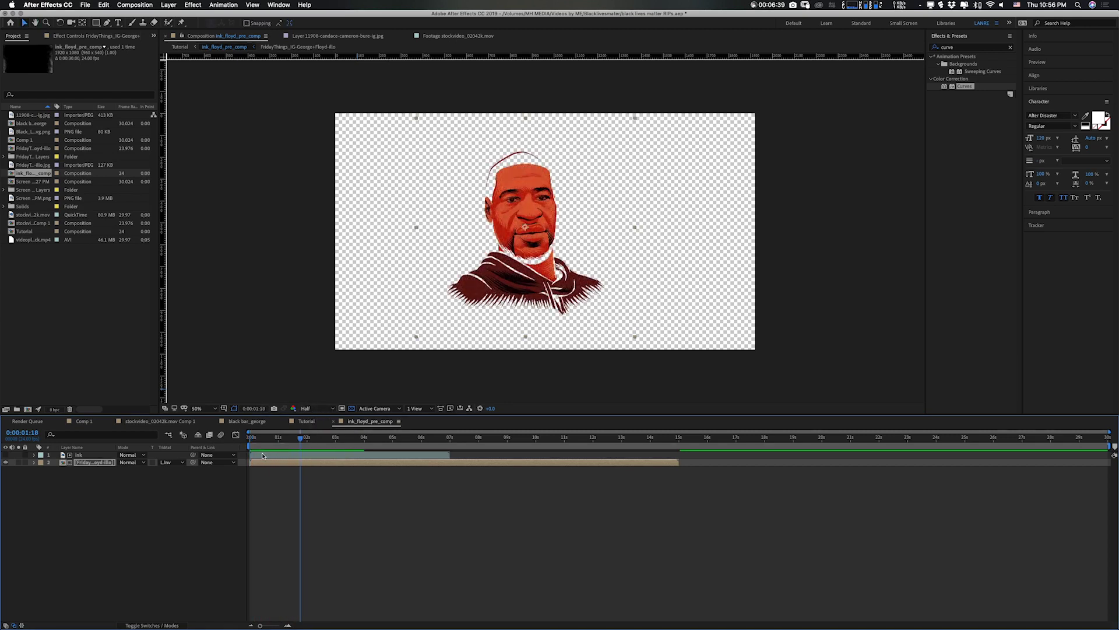
# Time-stretch the ink layer with a stretch factor of 300 and play back the slowed reveal from the start.
pyautogui.click(83, 457)
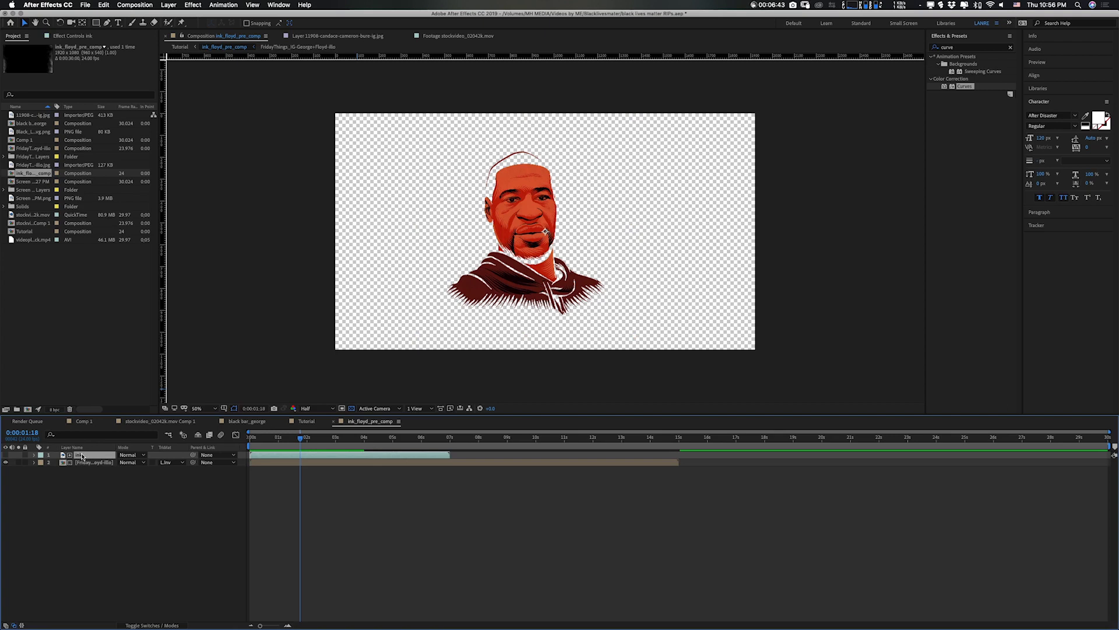
pyautogui.rightClick(82, 456)
pyautogui.moveTo(146, 451)
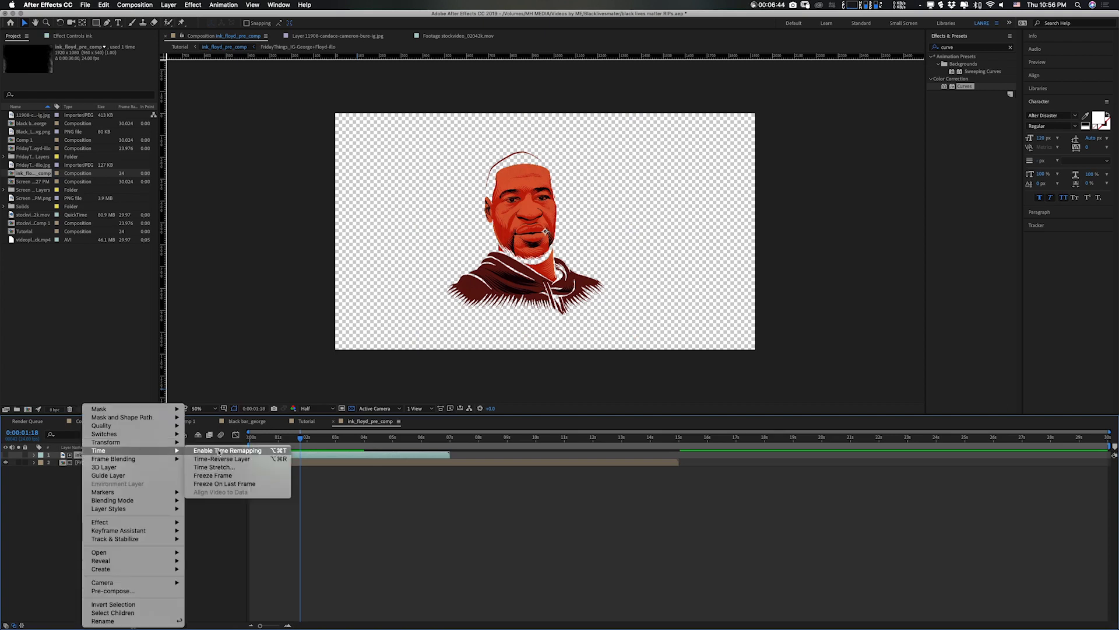
pyautogui.click(219, 471)
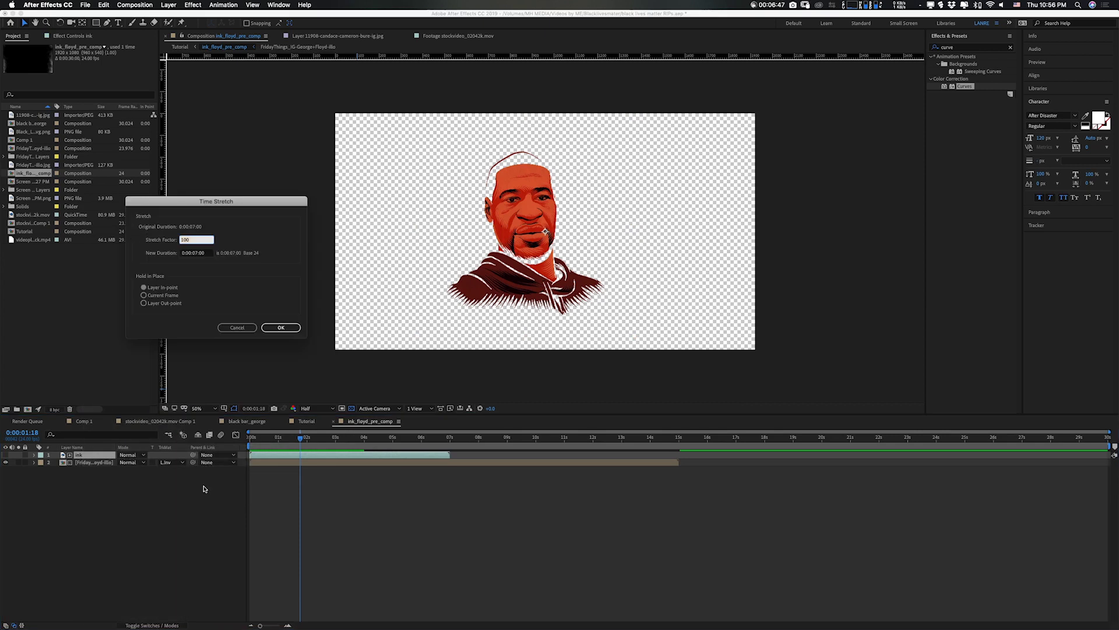
pyautogui.moveTo(242, 204); pyautogui.dragTo(260, 256)
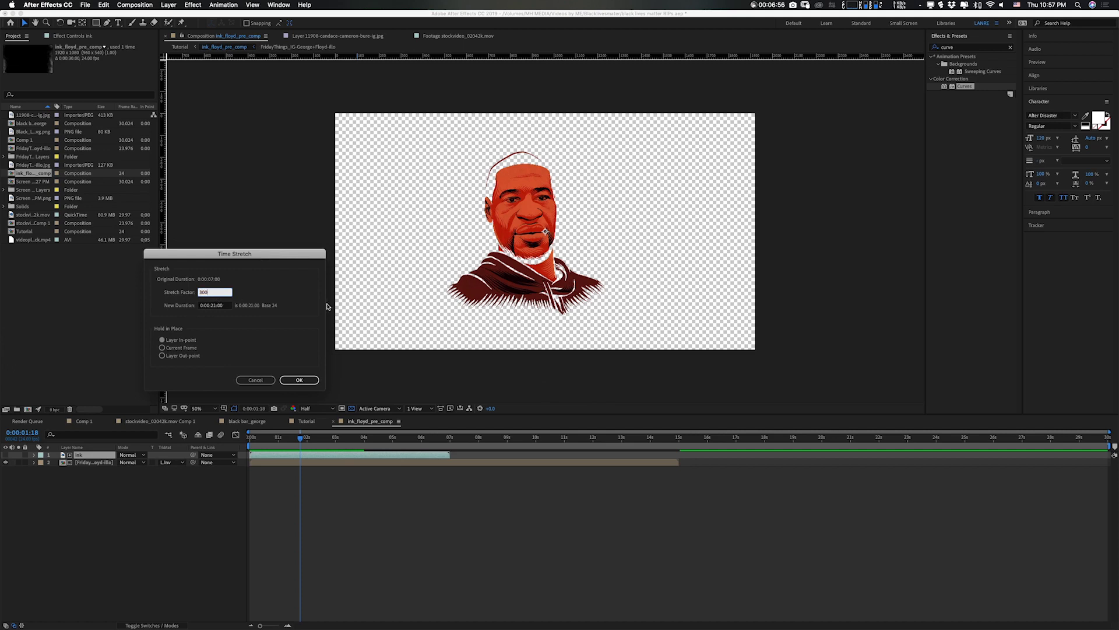
pyautogui.click(299, 380)
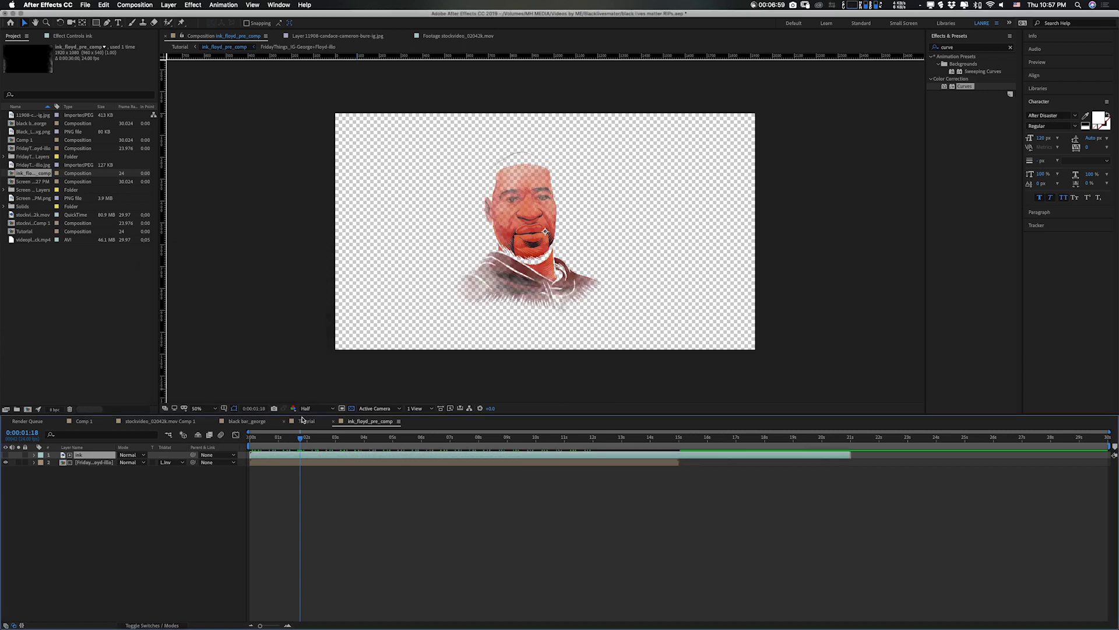
pyautogui.moveTo(254, 437); pyautogui.dragTo(249, 437)
pyautogui.press('space')
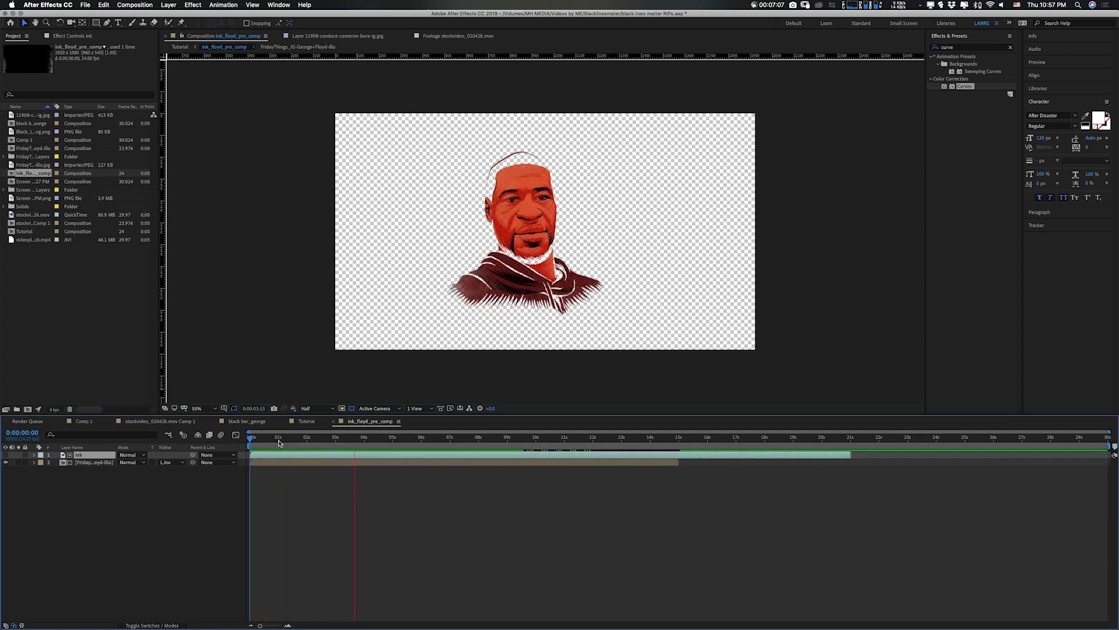
pyautogui.press('space')
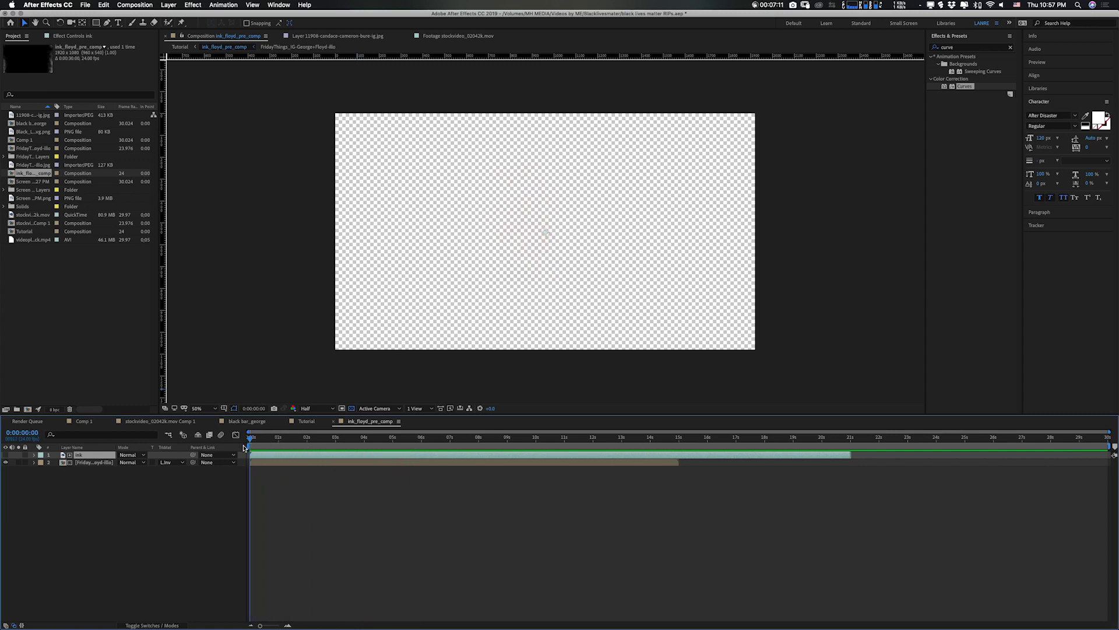
# Keyframe the illustration layer's Scale at 100% on the first frame and 150% at 0:00:01:00.
pyautogui.moveTo(251, 440)
pyautogui.mouseDown()
pyautogui.moveTo(445, 446)
pyautogui.moveTo(250, 458)
pyautogui.mouseUp()
pyautogui.click(103, 462)
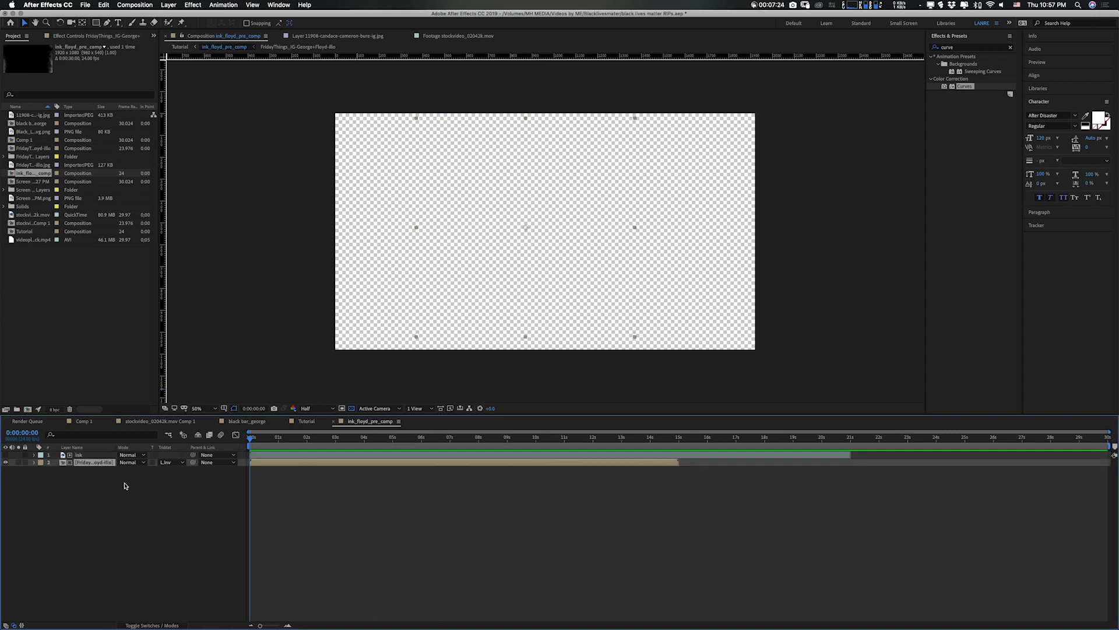
pyautogui.press('s')
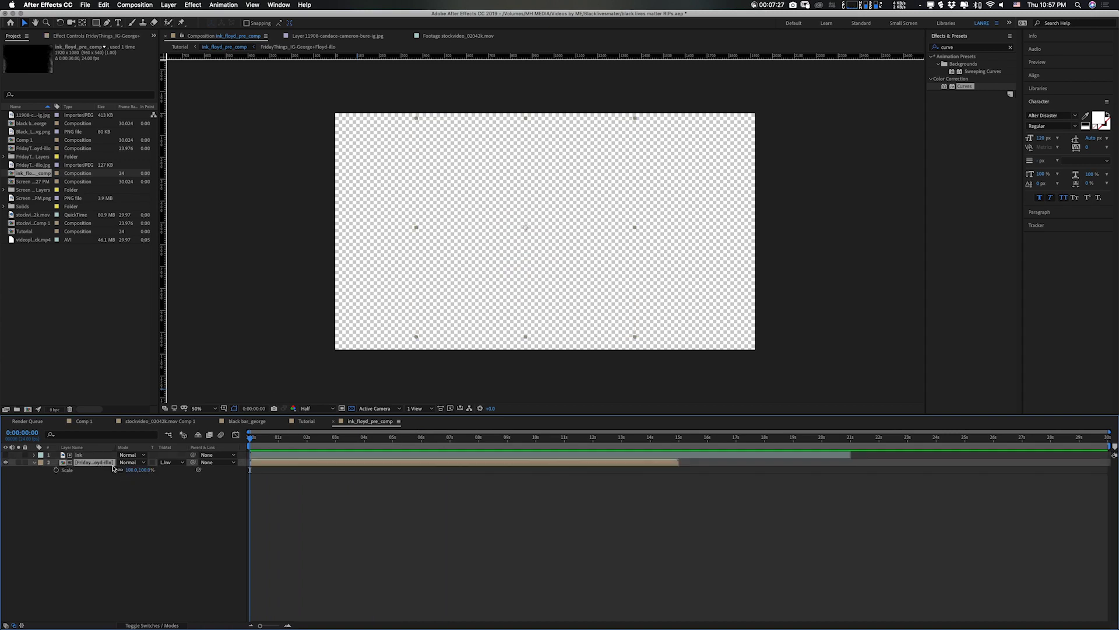
pyautogui.click(56, 471)
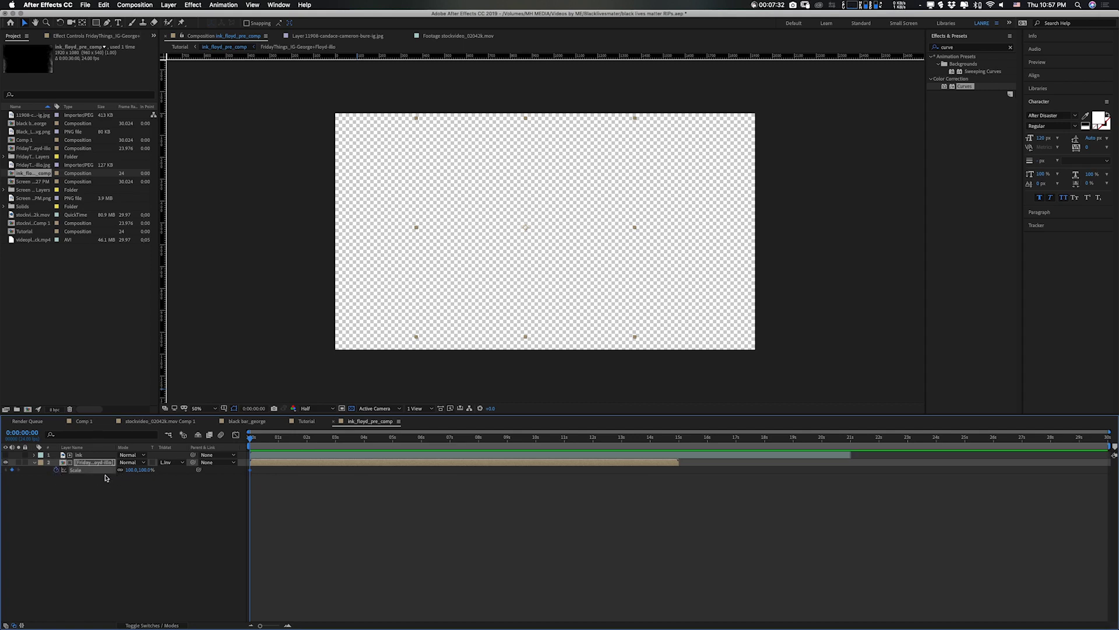
pyautogui.click(279, 443)
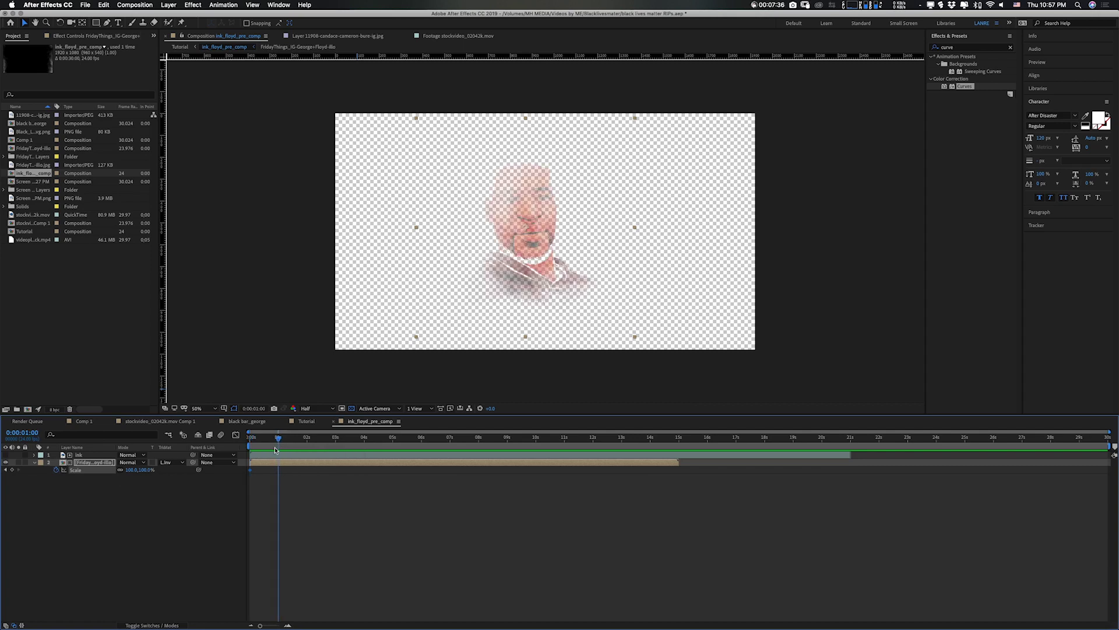
pyautogui.click(142, 469)
pyautogui.click(145, 503)
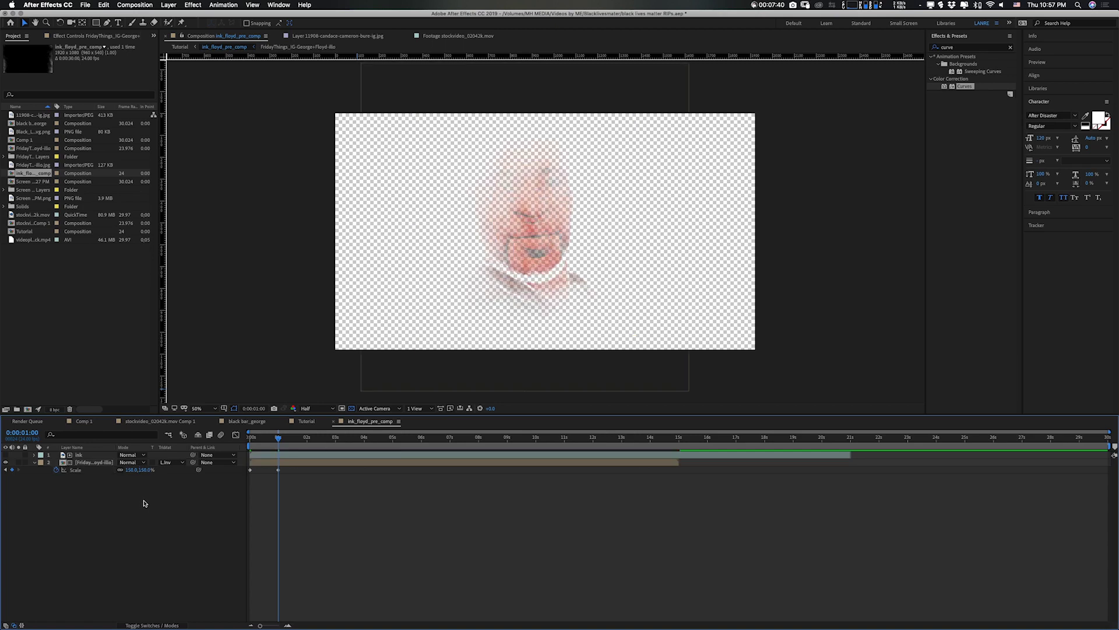
# Preview the scaling, apply easy ease to both Scale keyframes, and sharpen their speed curve into a steep central peak.
pyautogui.moveTo(259, 443); pyautogui.dragTo(234, 453)
pyautogui.press('space')
pyautogui.click(280, 469)
pyautogui.moveTo(285, 472); pyautogui.dragTo(242, 482)
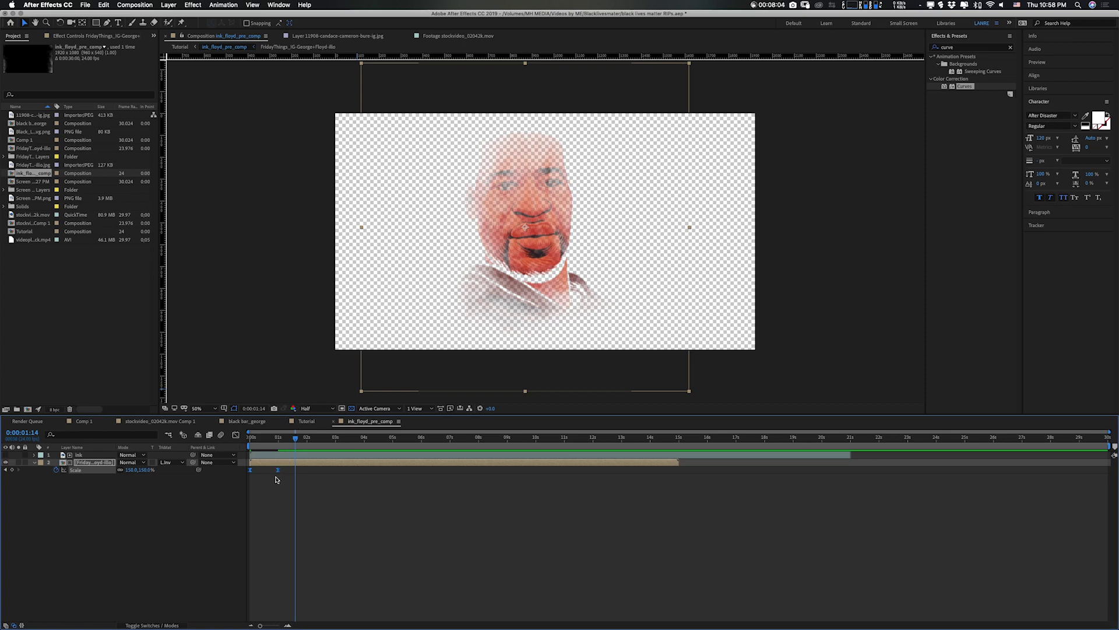
pyautogui.click(236, 436)
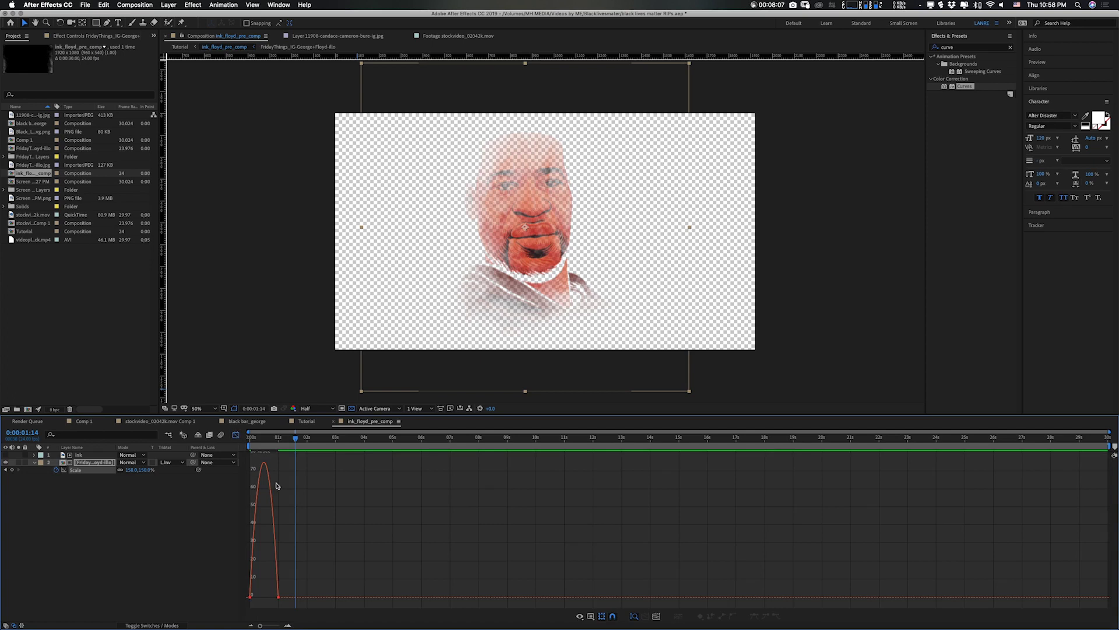
pyautogui.moveTo(301, 582); pyautogui.dragTo(268, 598)
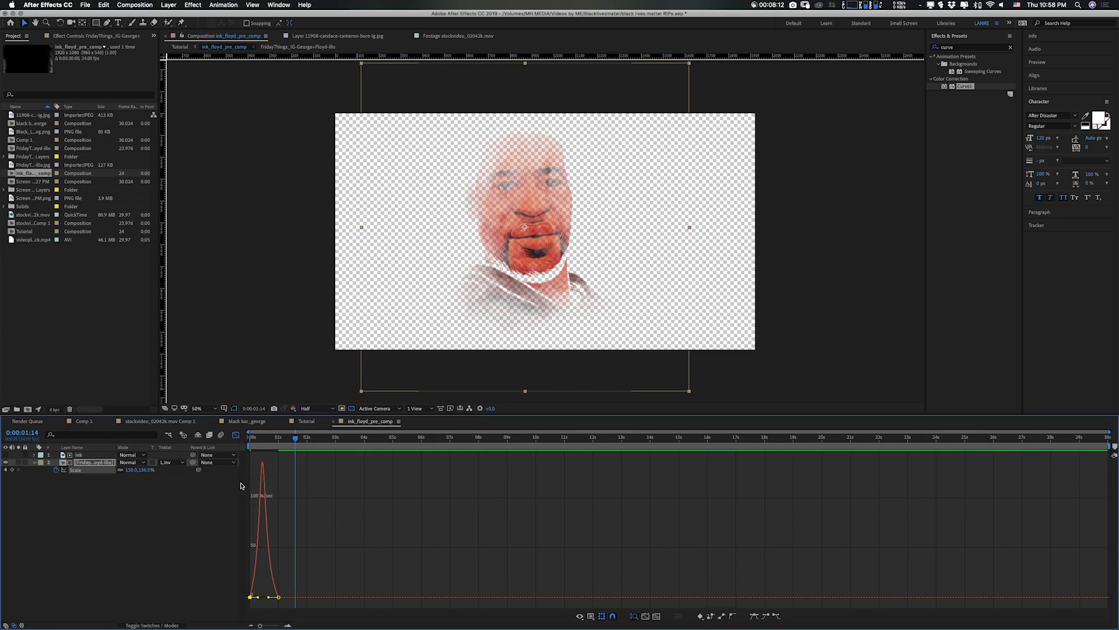
pyautogui.click(236, 435)
# Move the illustration's ending Scale keyframe to 0:00:13:00 and preview the growth from the start.
pyautogui.moveTo(271, 488); pyautogui.dragTo(622, 484)
pyautogui.press('Home')
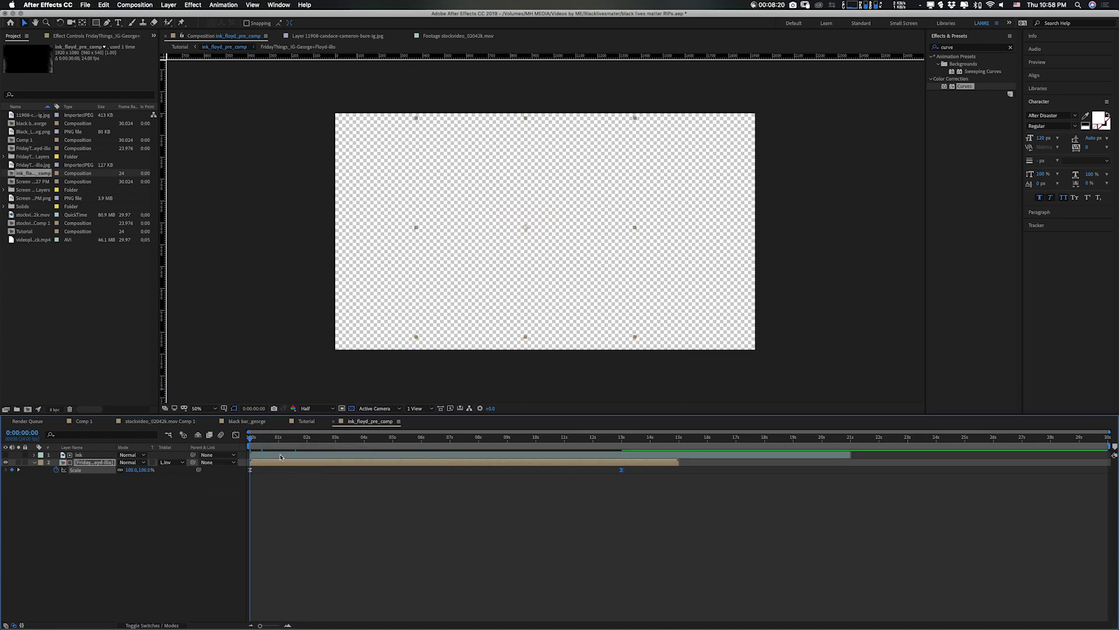
pyautogui.press('space')
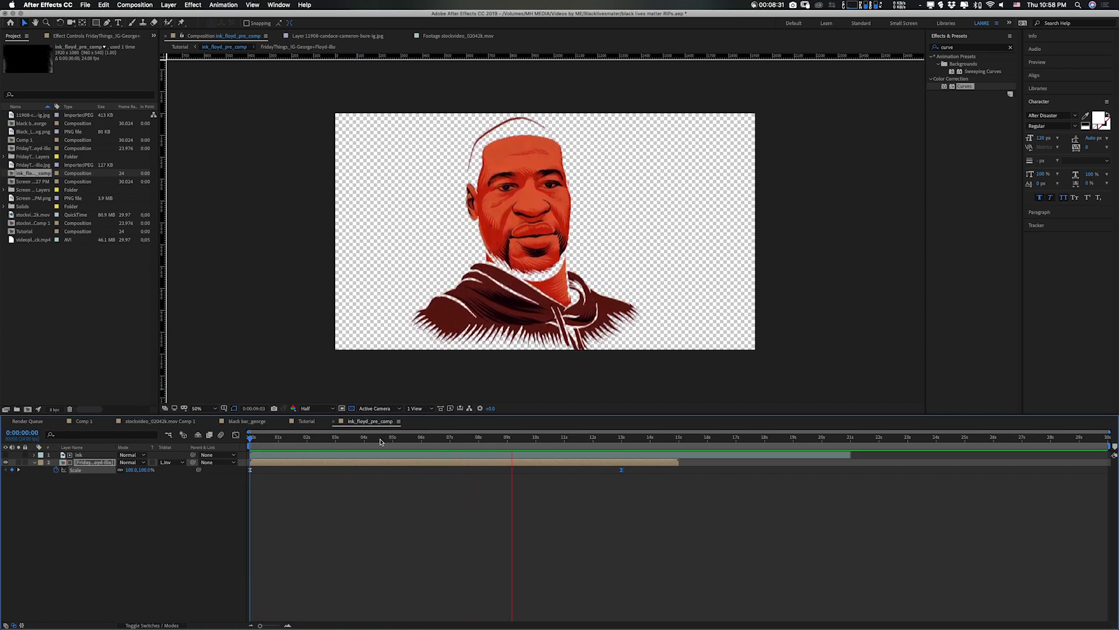
pyautogui.press('space')
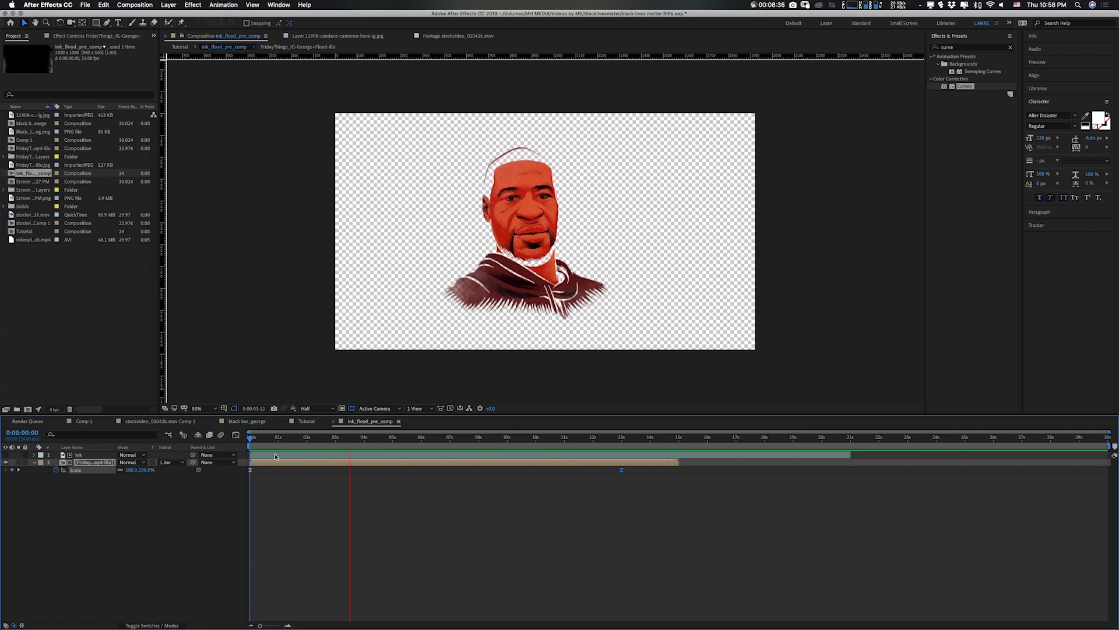
pyautogui.press('space')
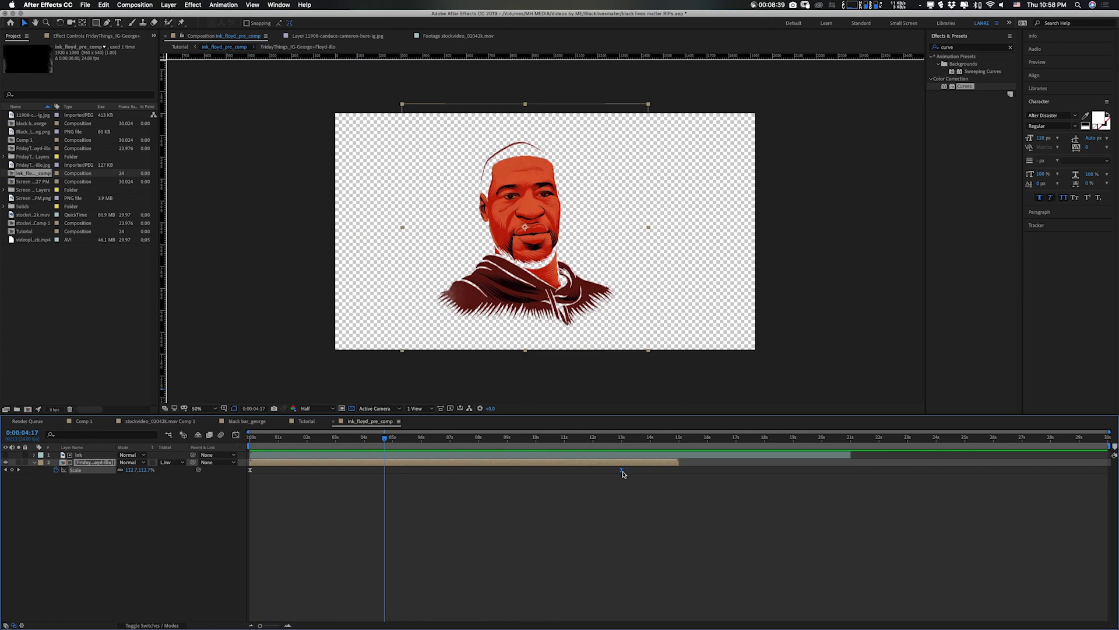
# Move the illustration's ending Scale keyframe to about 29.5 seconds and preview the slower growth from the start.
pyautogui.moveTo(622, 471); pyautogui.dragTo(1097, 484)
pyautogui.click(251, 437)
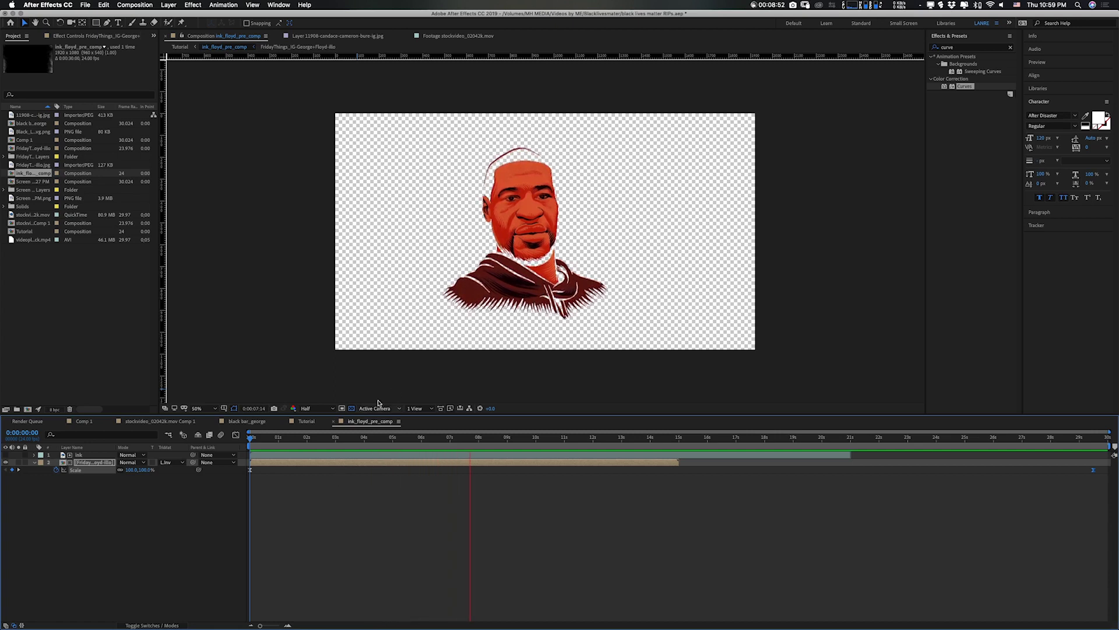
pyautogui.press('space')
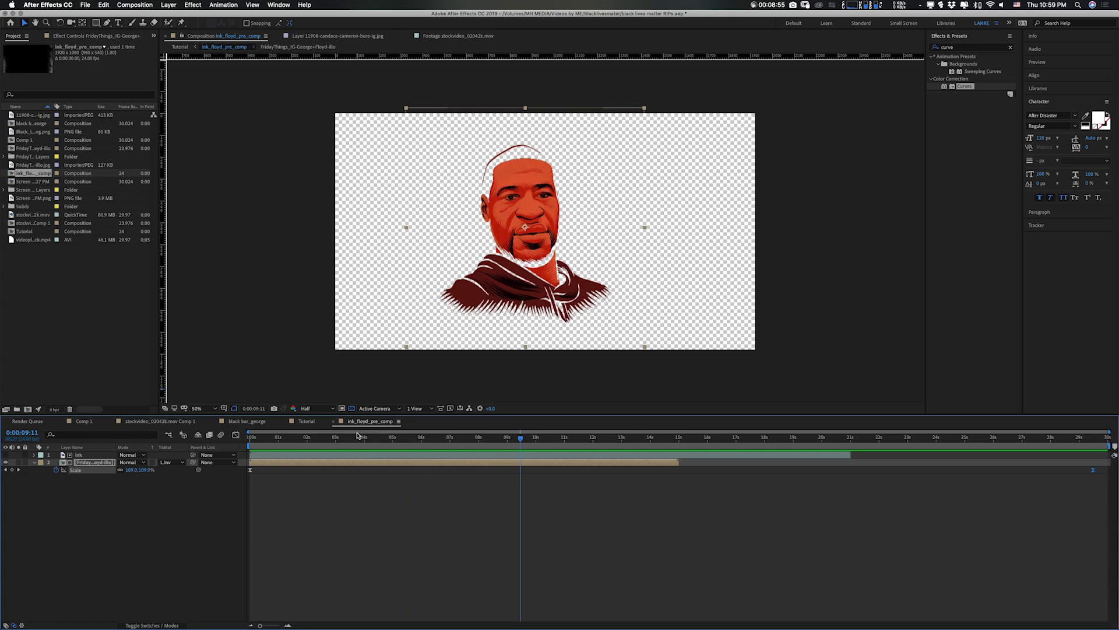
# Preview the ink reveal from the start in ink_floyd_pre_comp and in the Tutorial composition.
pyautogui.moveTo(314, 441); pyautogui.dragTo(235, 457)
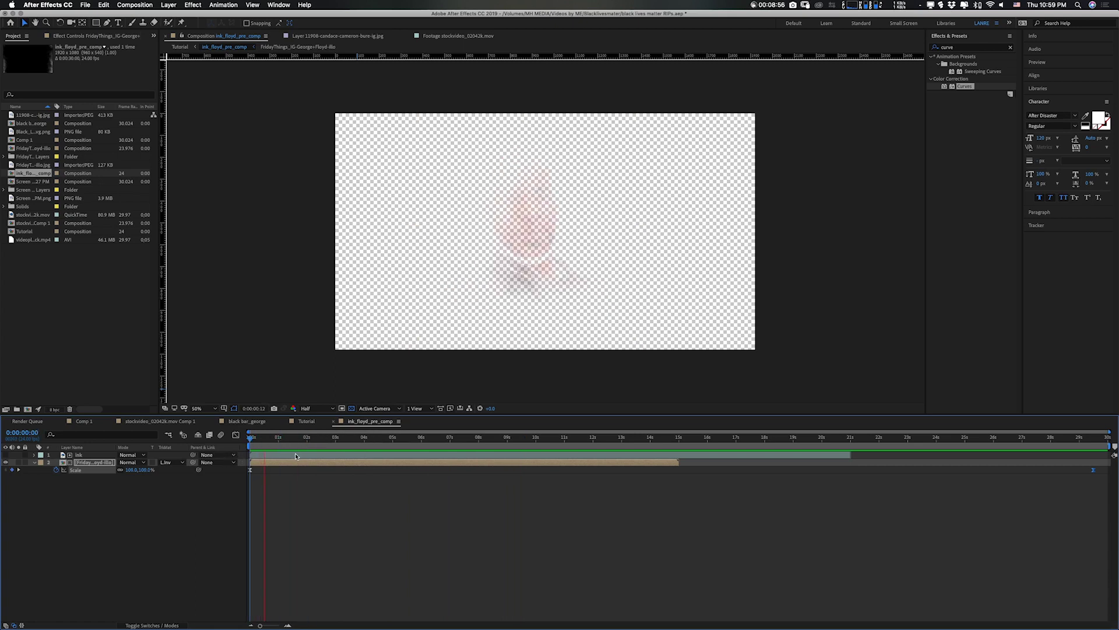
pyautogui.press('space')
pyautogui.click(306, 421)
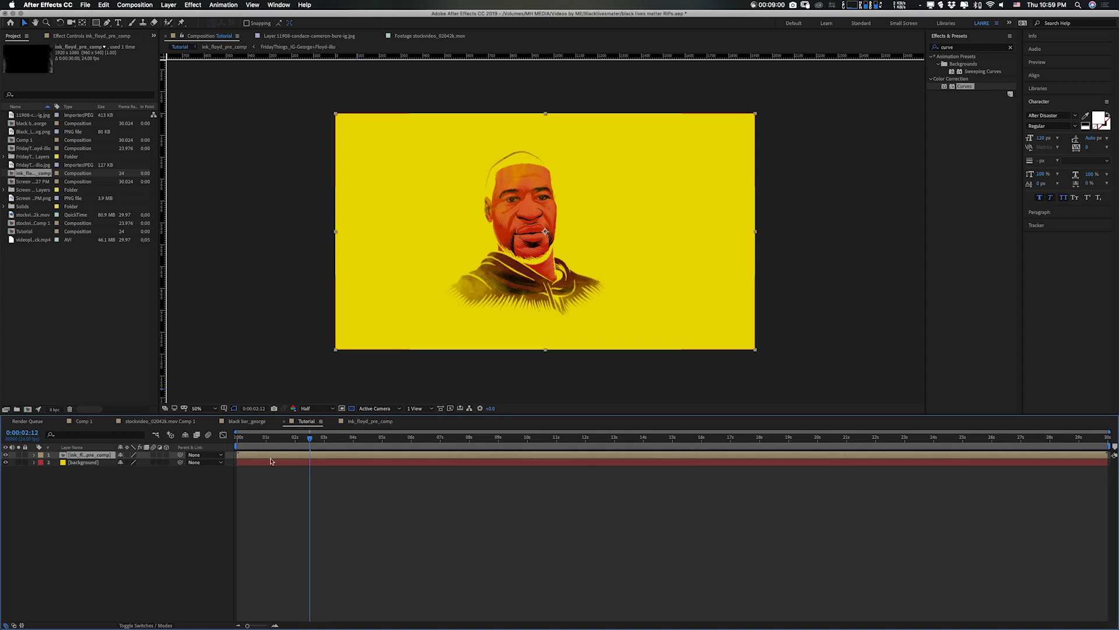
pyautogui.click(238, 437)
pyautogui.press('space')
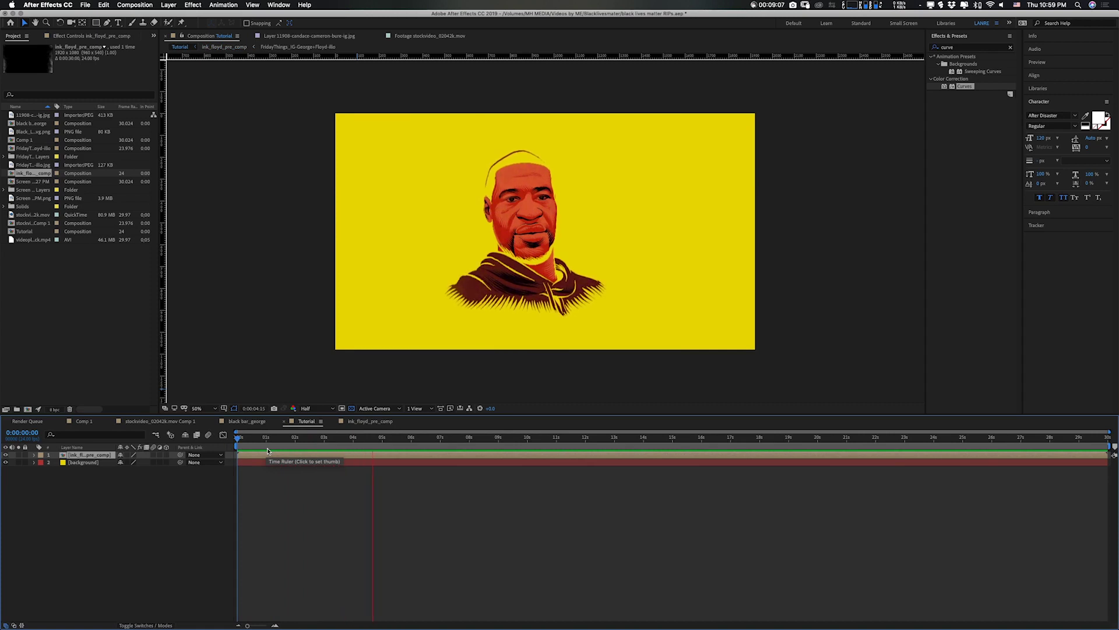
pyautogui.press('space')
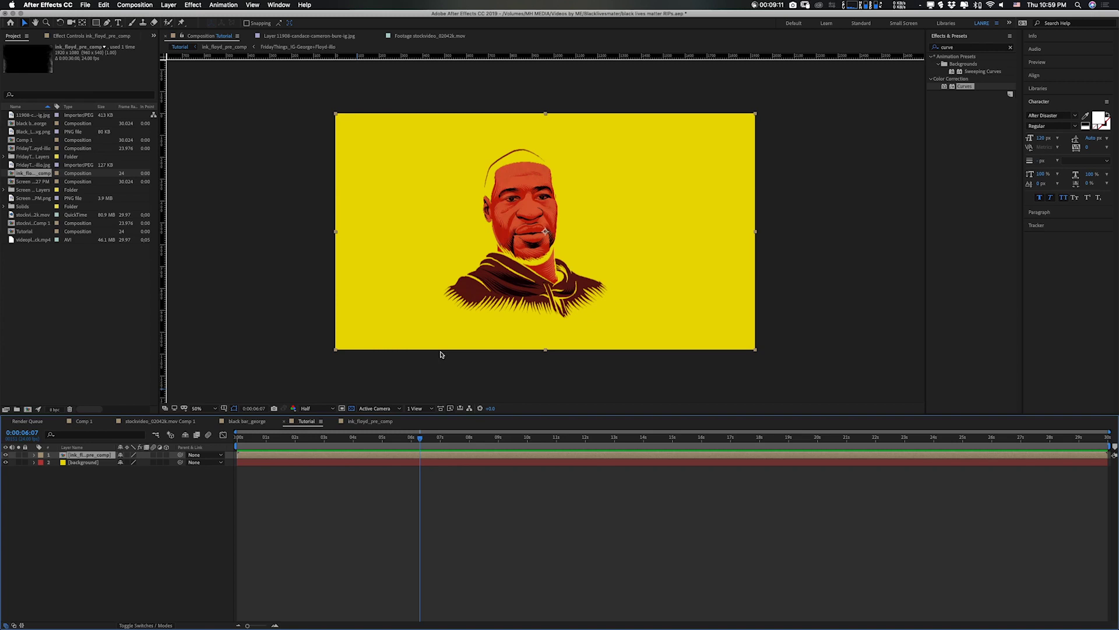
# Move the portrait pre-comp to the left side of the yellow frame and preview the ink reveal from the start.
pyautogui.moveTo(526, 303); pyautogui.dragTo(432, 300)
pyautogui.press('Home')
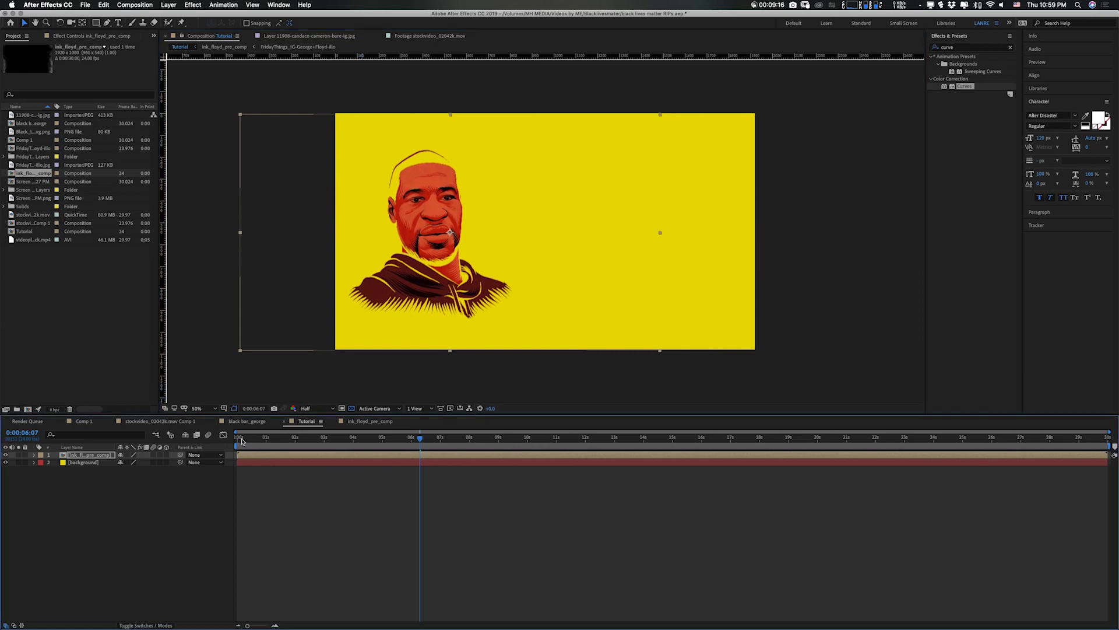
pyautogui.press('space')
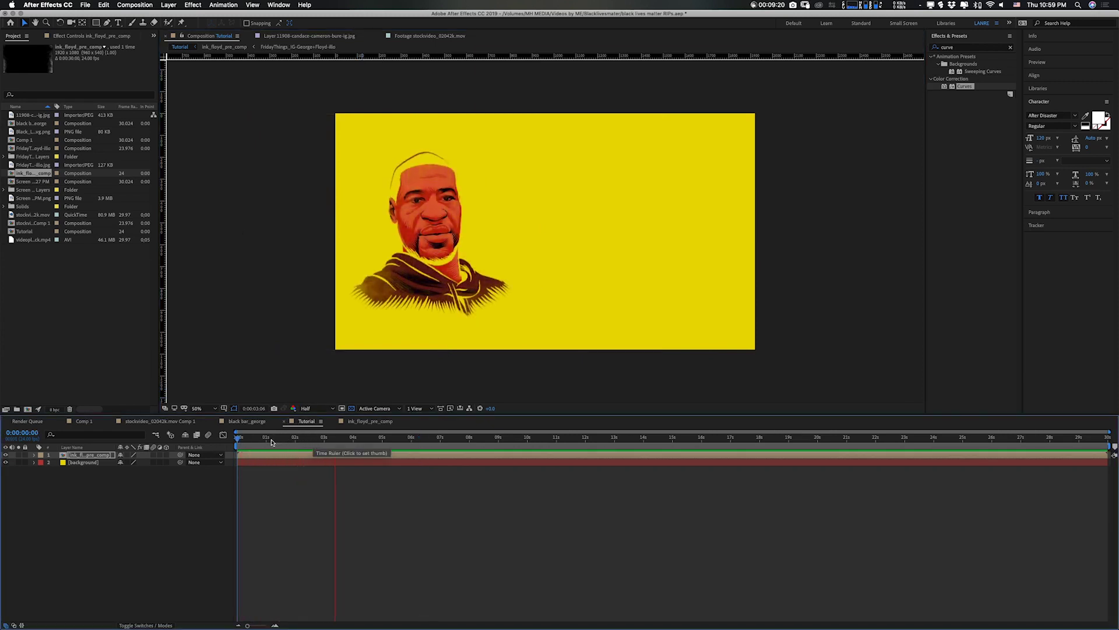
pyautogui.press('space')
pyautogui.press('space')
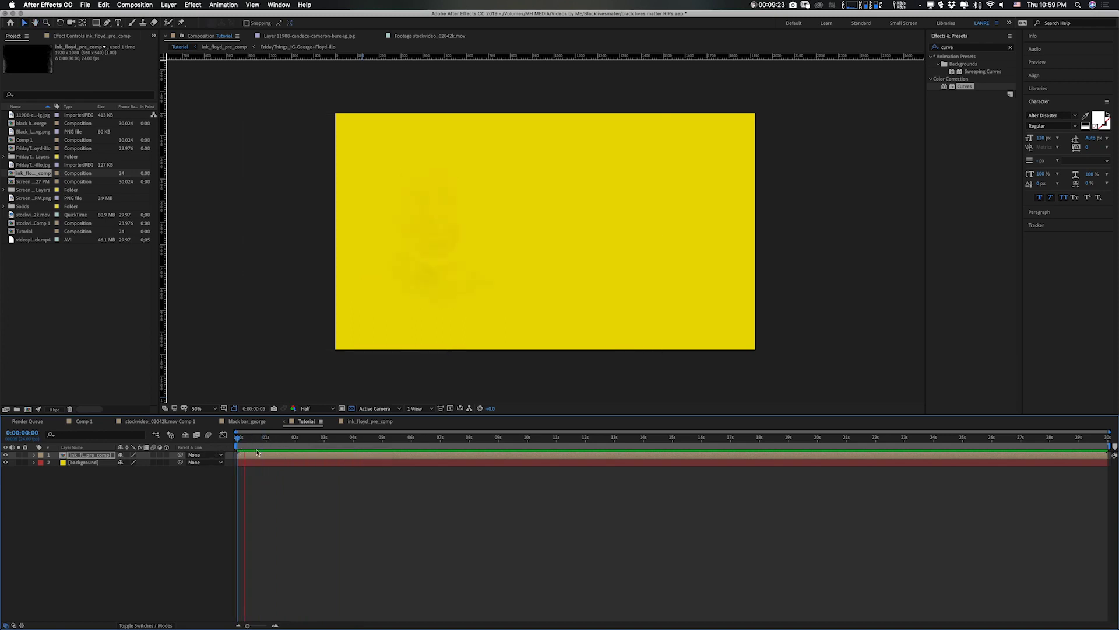
pyautogui.press('space')
pyautogui.press('space')
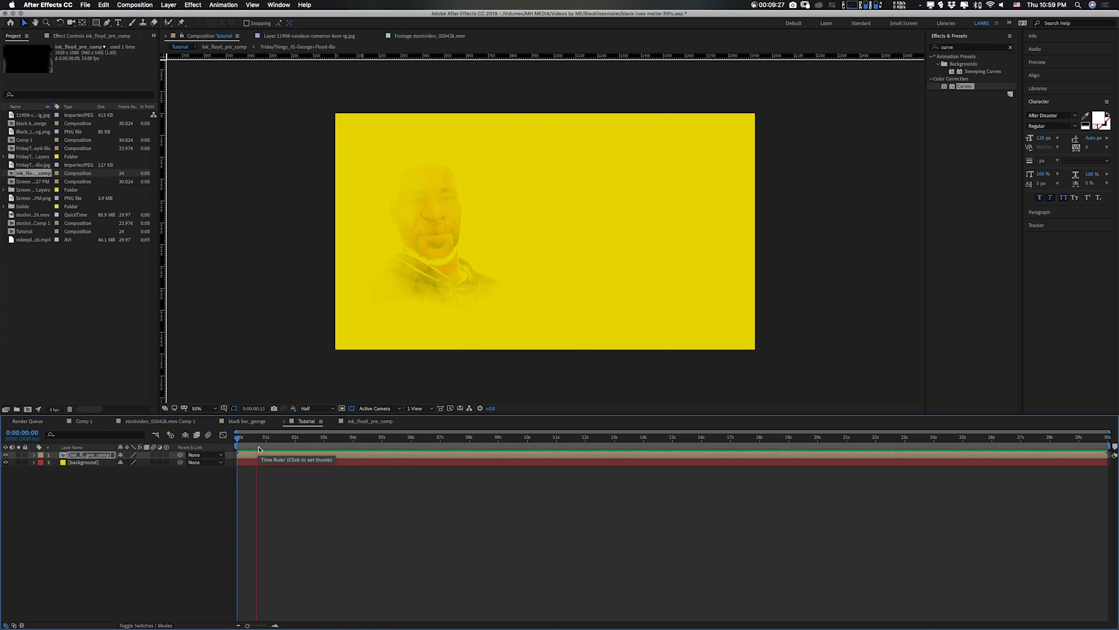
pyautogui.press('space')
# Slow the ink layer in ink_floyd_pre_comp with a 400% time stretch and preview the reveal in the Tutorial composition.
pyautogui.click(368, 421)
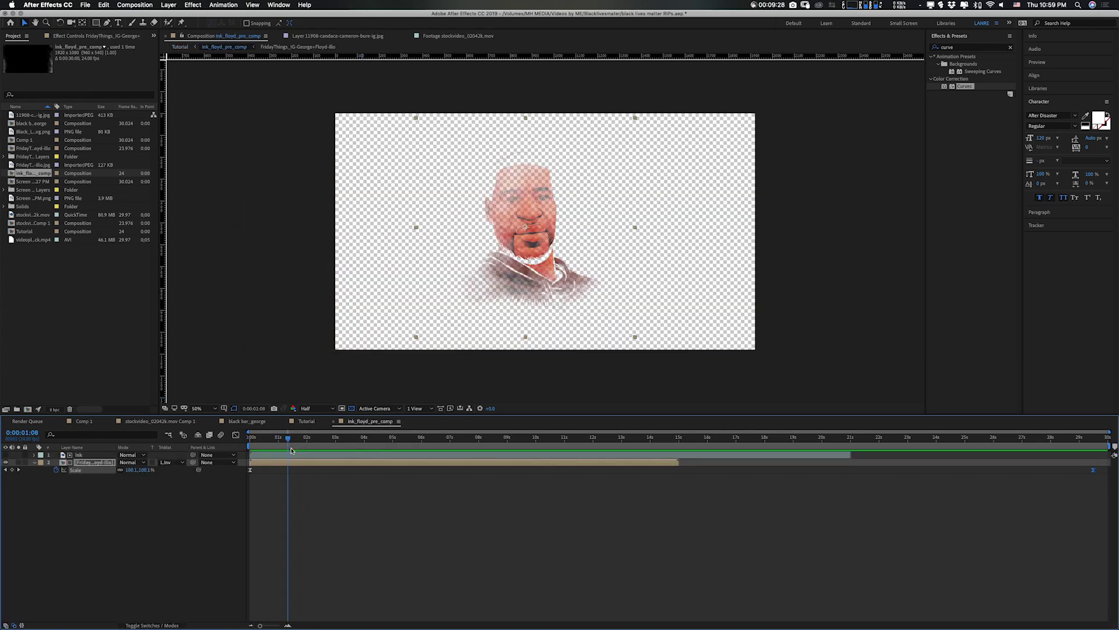
pyautogui.press('Home')
pyautogui.press('space')
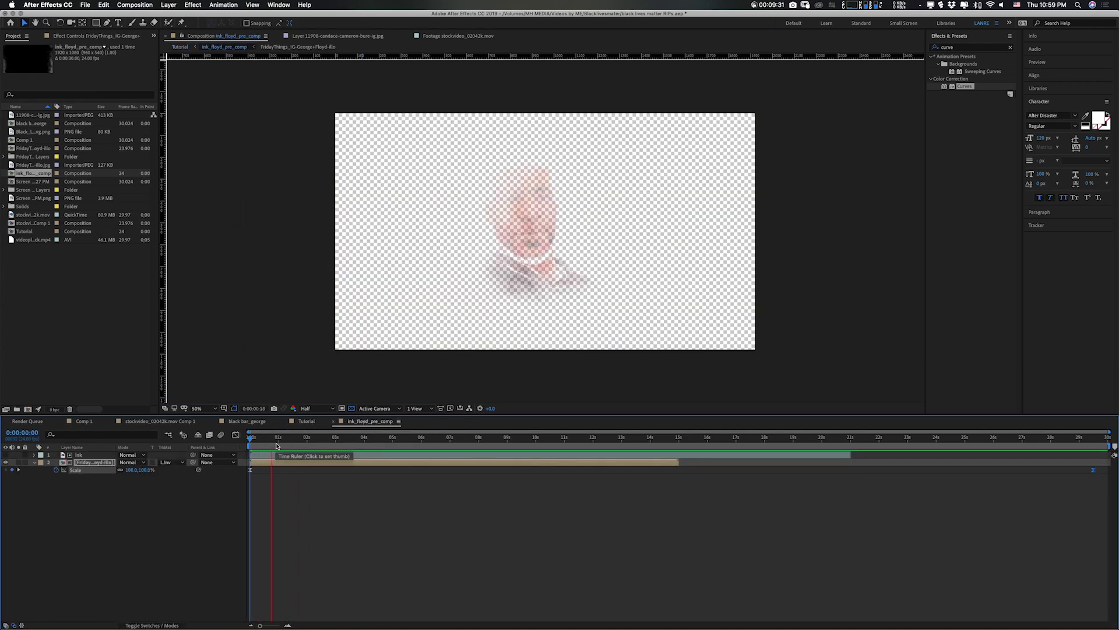
pyautogui.press('space')
pyautogui.moveTo(275, 439); pyautogui.dragTo(238, 445)
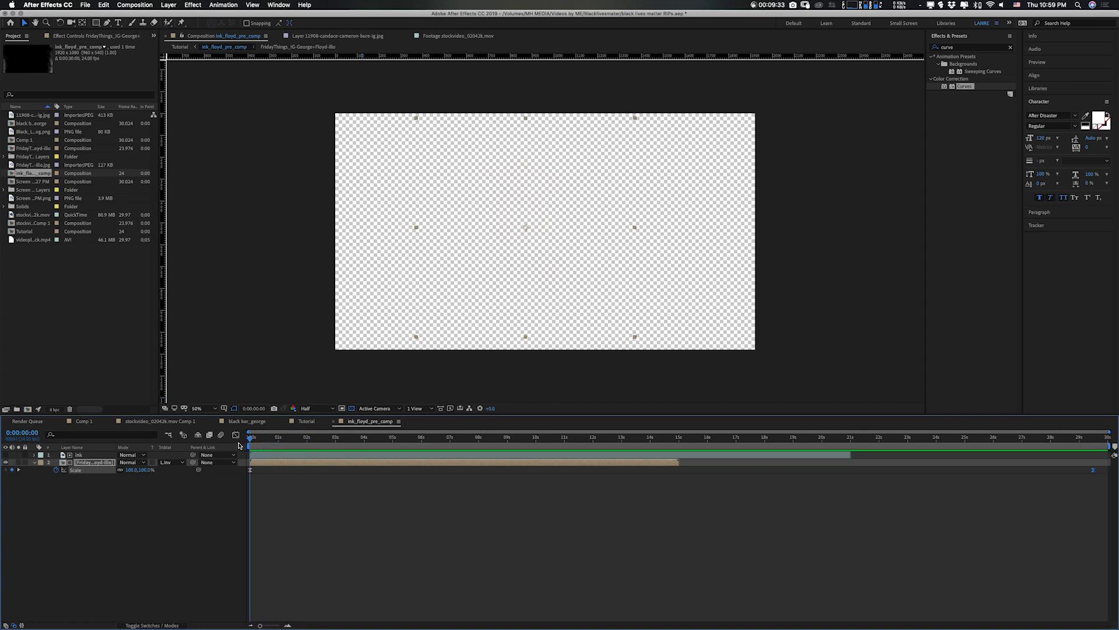
pyautogui.rightClick(276, 459)
pyautogui.moveTo(318, 429)
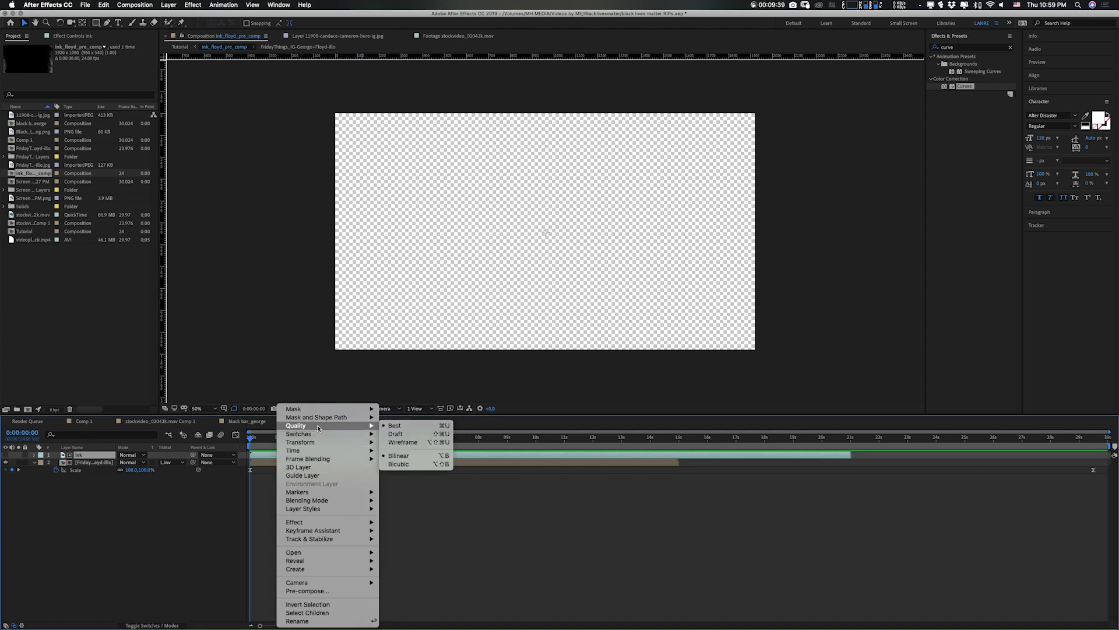
pyautogui.moveTo(318, 450)
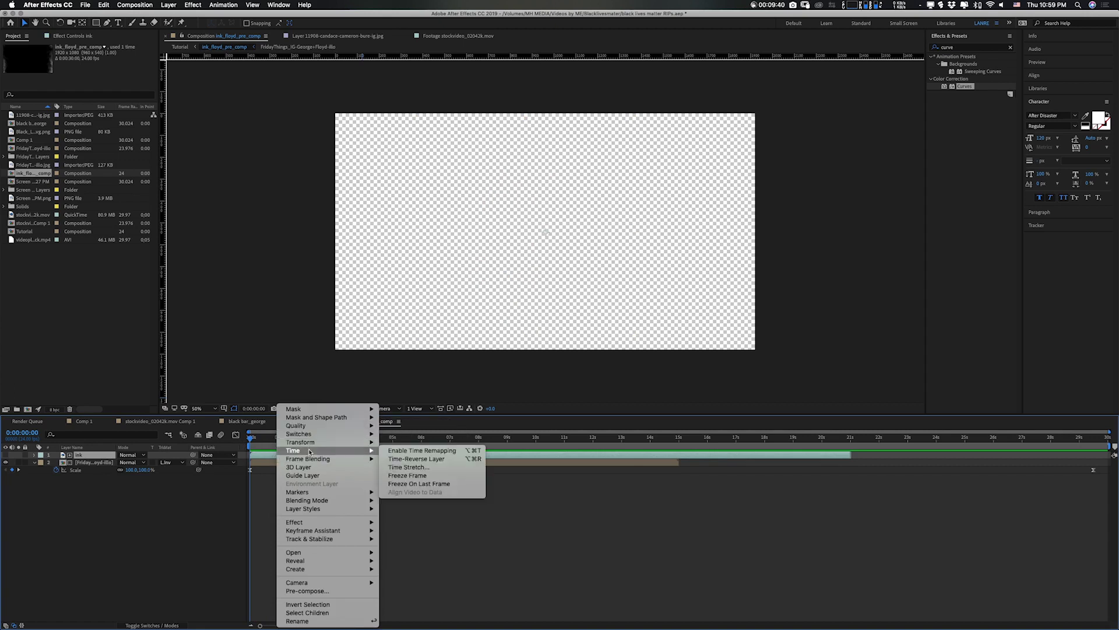
pyautogui.click(411, 467)
pyautogui.write('400')
pyautogui.click(297, 380)
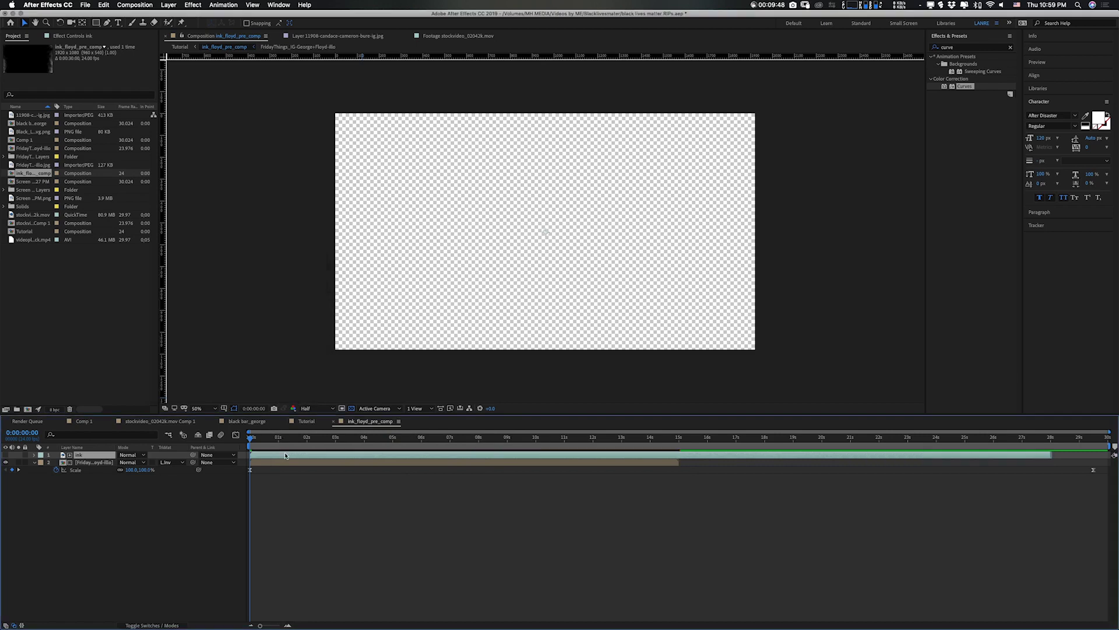
pyautogui.click(298, 422)
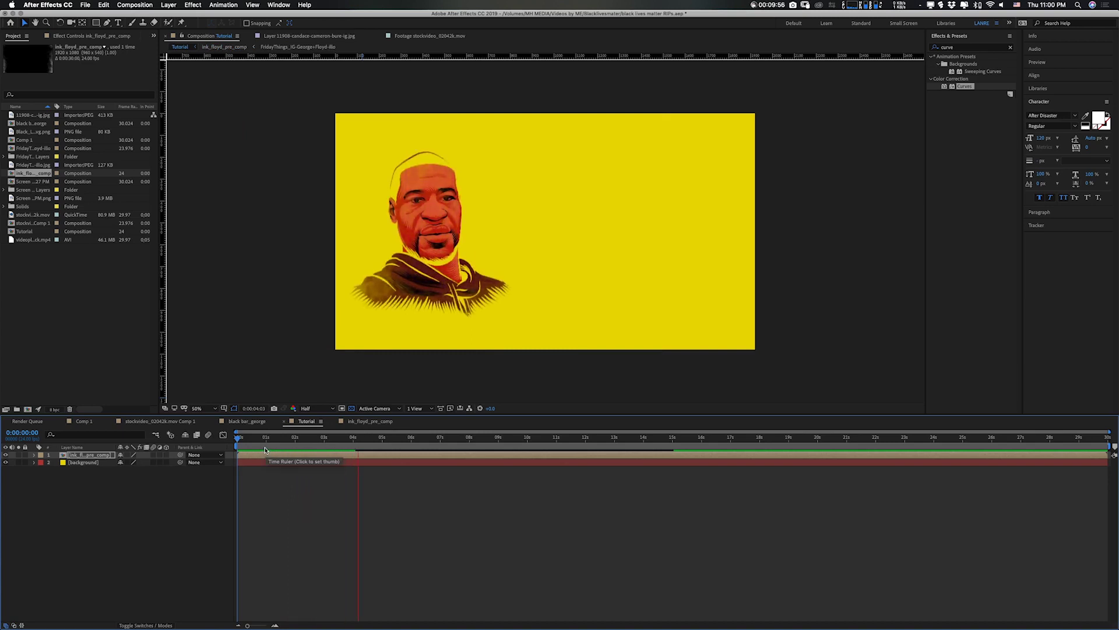
pyautogui.press('space')
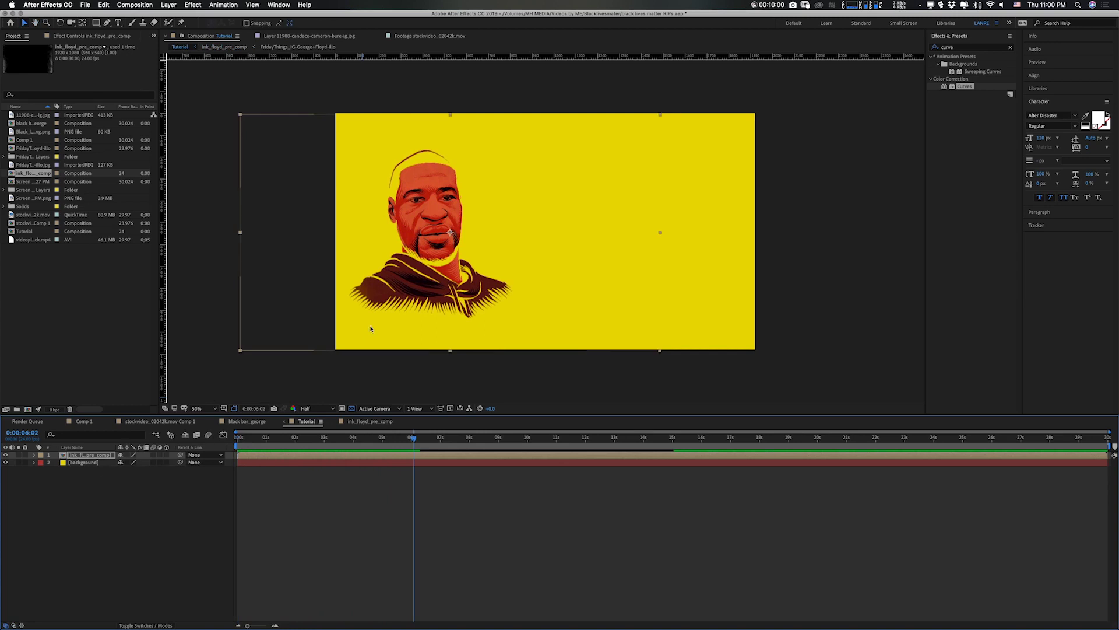
# Check the reference portrait in Comp 1 and apply the Tint effect to the illustration layer in ink_floyd_pre_comp.
pyautogui.click(86, 421)
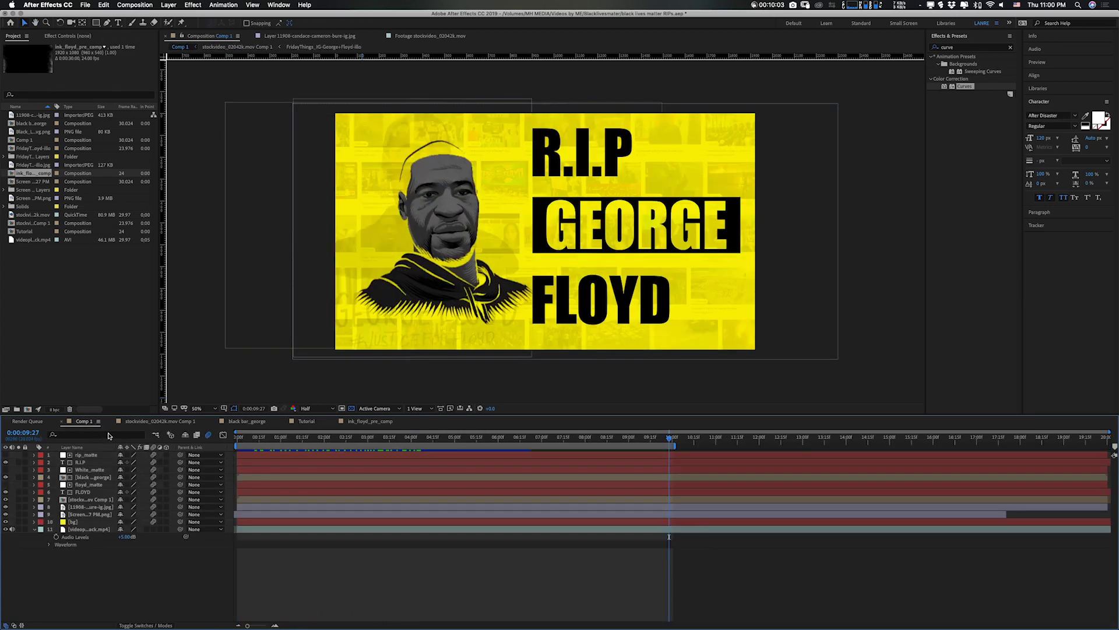
pyautogui.click(361, 422)
pyautogui.click(93, 462)
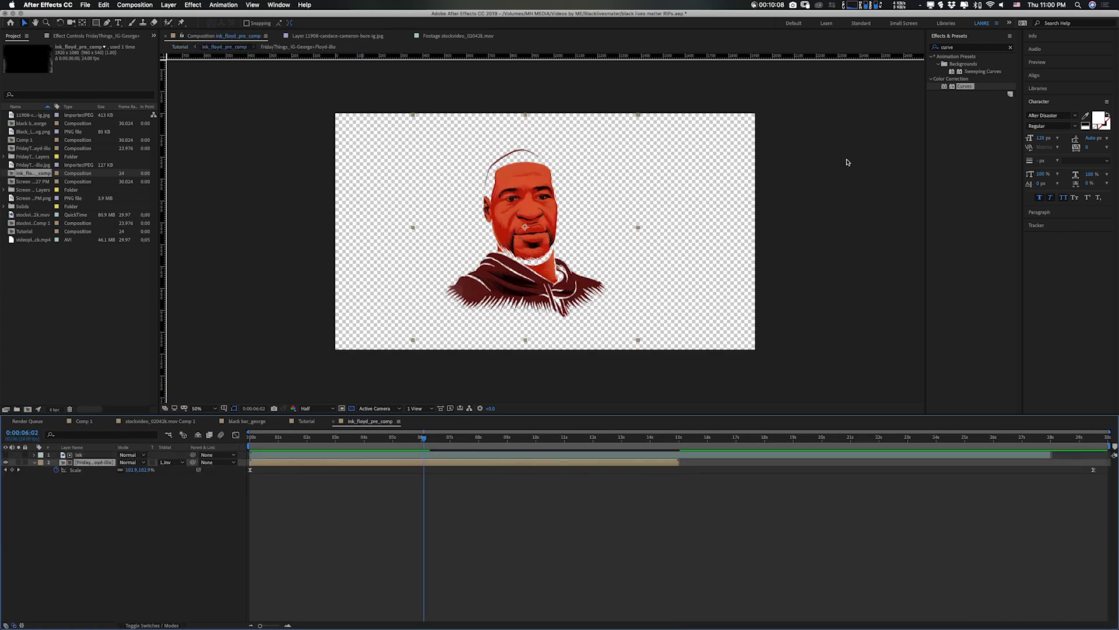
pyautogui.click(1011, 49)
pyautogui.click(960, 48)
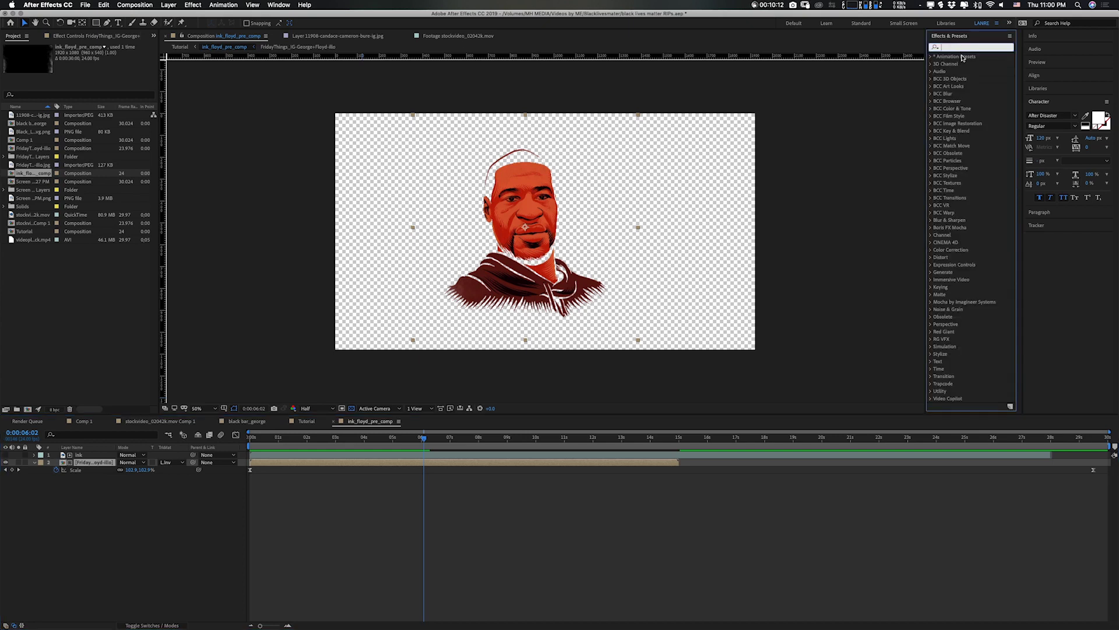
pyautogui.write('tint')
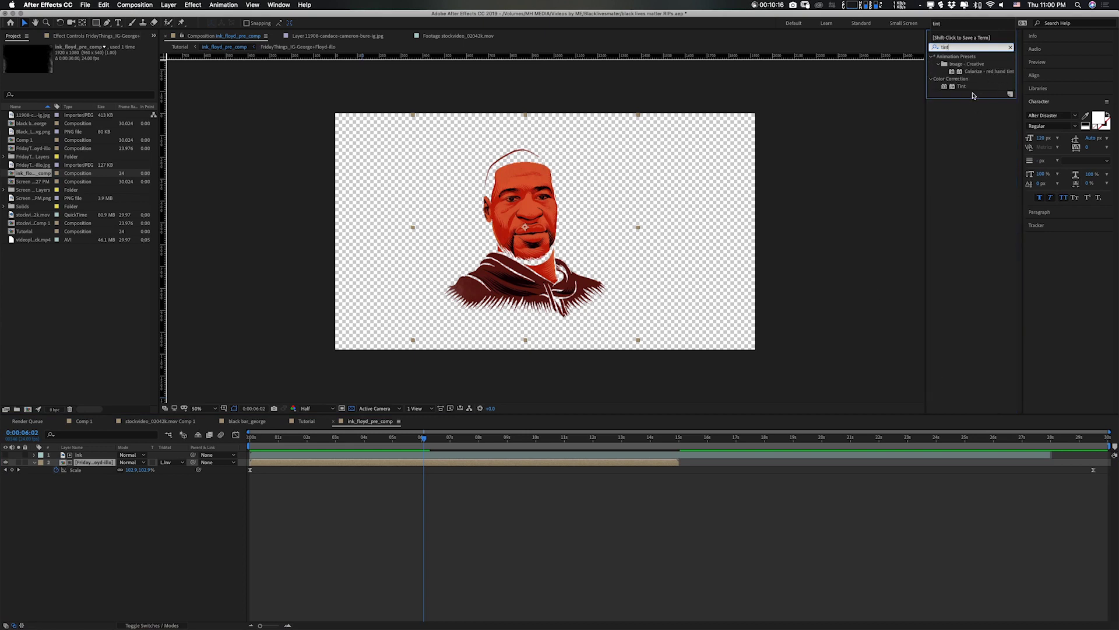
pyautogui.doubleClick(961, 87)
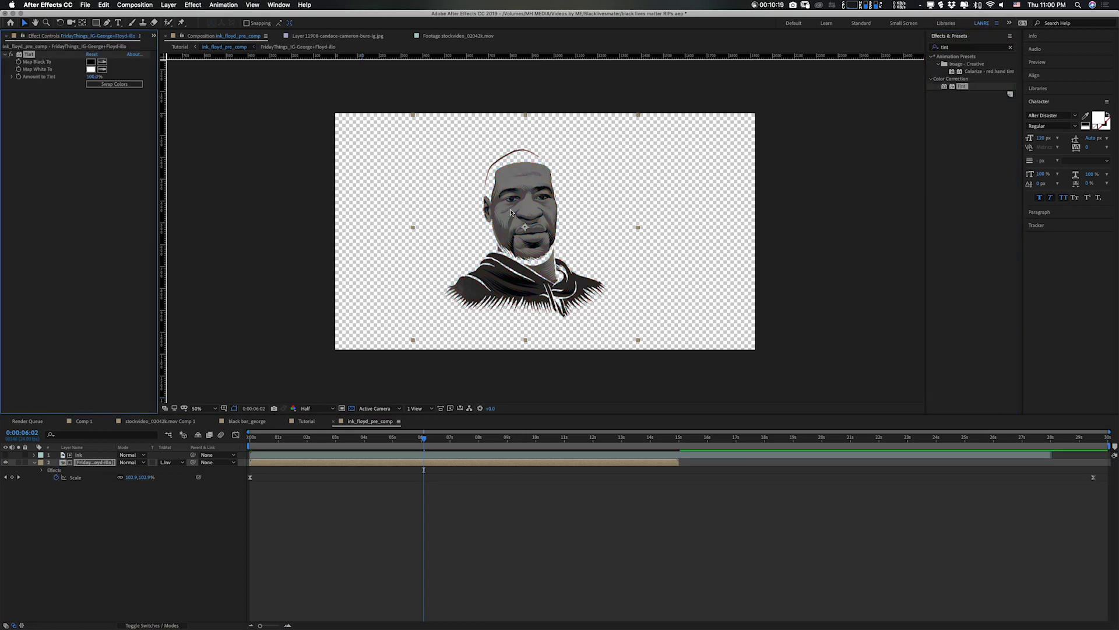
# Add a Curves effect to the illustration layer and pull the RGB curve's shadows down to deepen the contrast.
pyautogui.click(1011, 48)
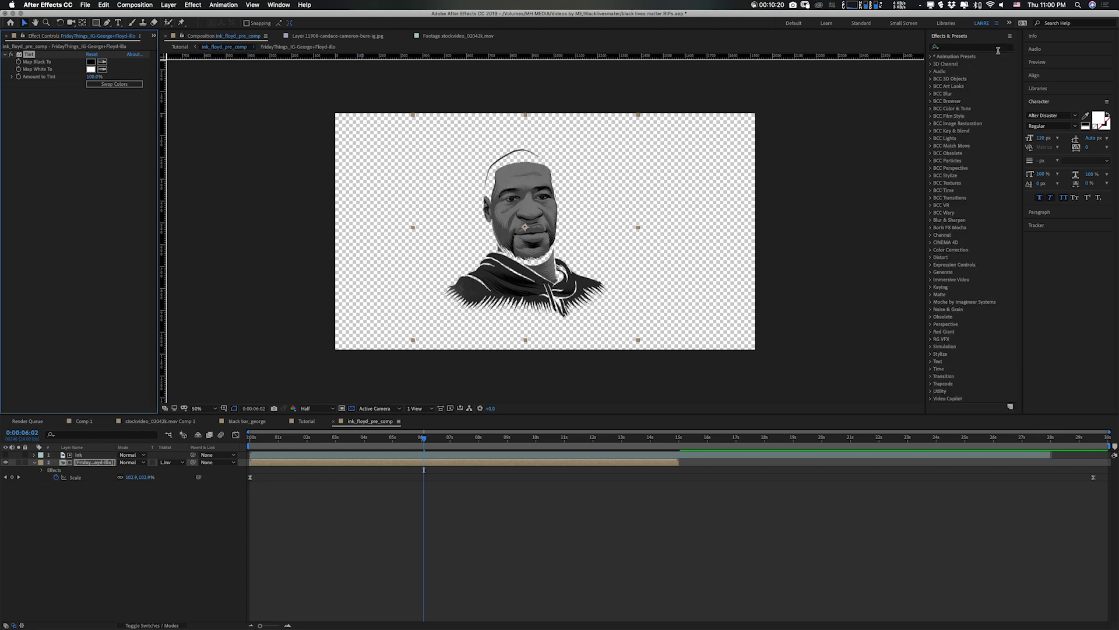
pyautogui.write('curv')
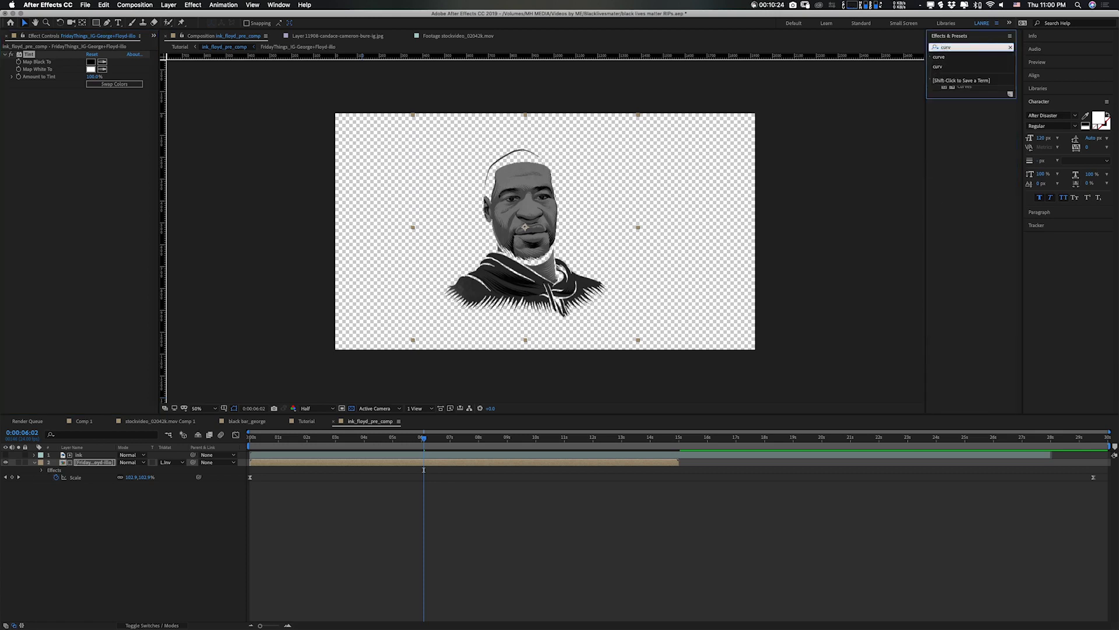
pyautogui.click(987, 75)
pyautogui.doubleClick(965, 88)
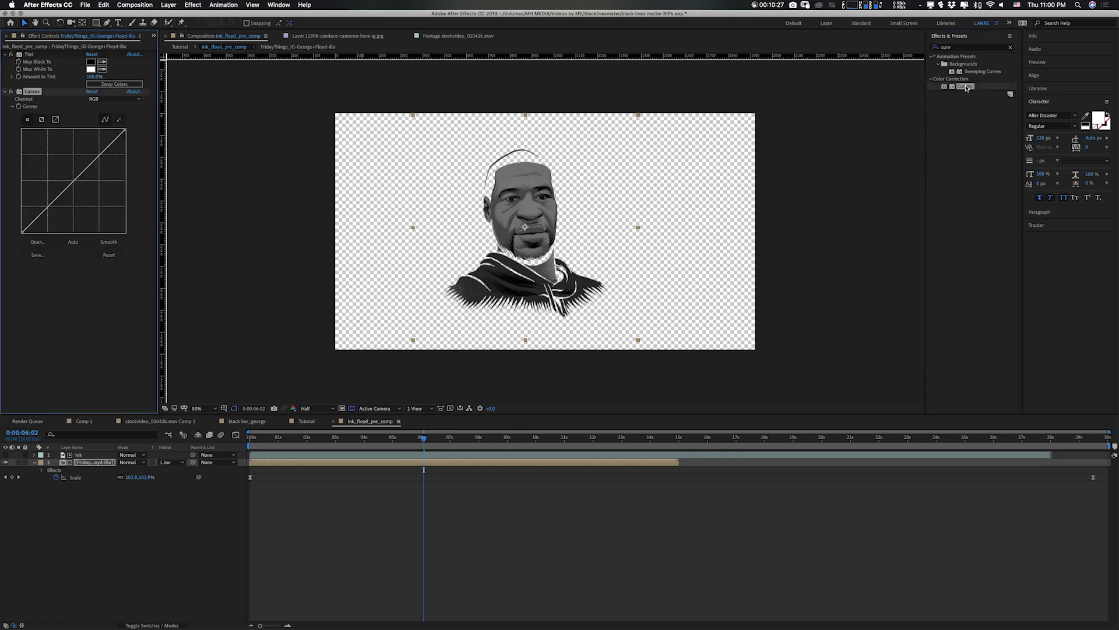
pyautogui.moveTo(47, 207); pyautogui.dragTo(51, 212)
pyautogui.moveTo(102, 165); pyautogui.dragTo(97, 159)
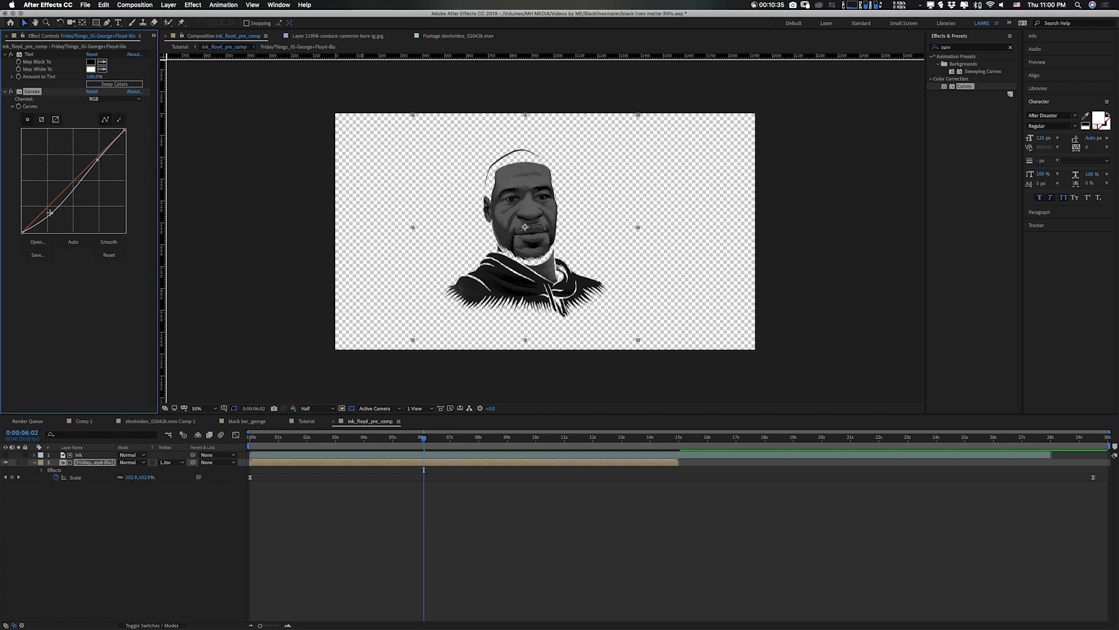
pyautogui.moveTo(52, 212); pyautogui.dragTo(53, 215)
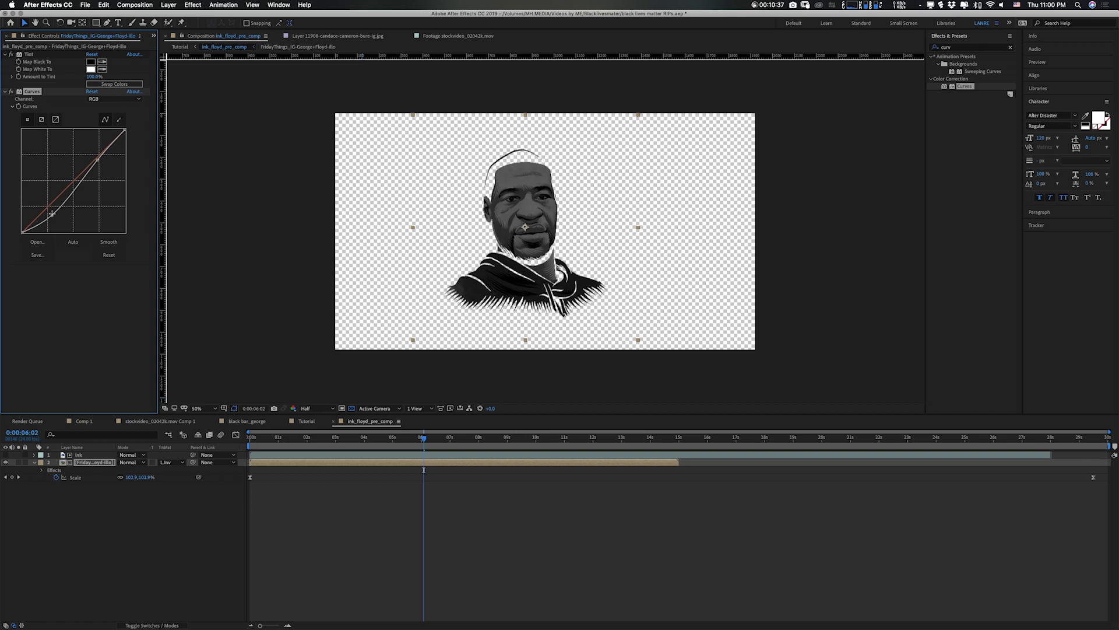
# Preview the grayscale portrait in the Tutorial composition, end the work area at 0:00:14:23, and replay from the start.
pyautogui.click(307, 421)
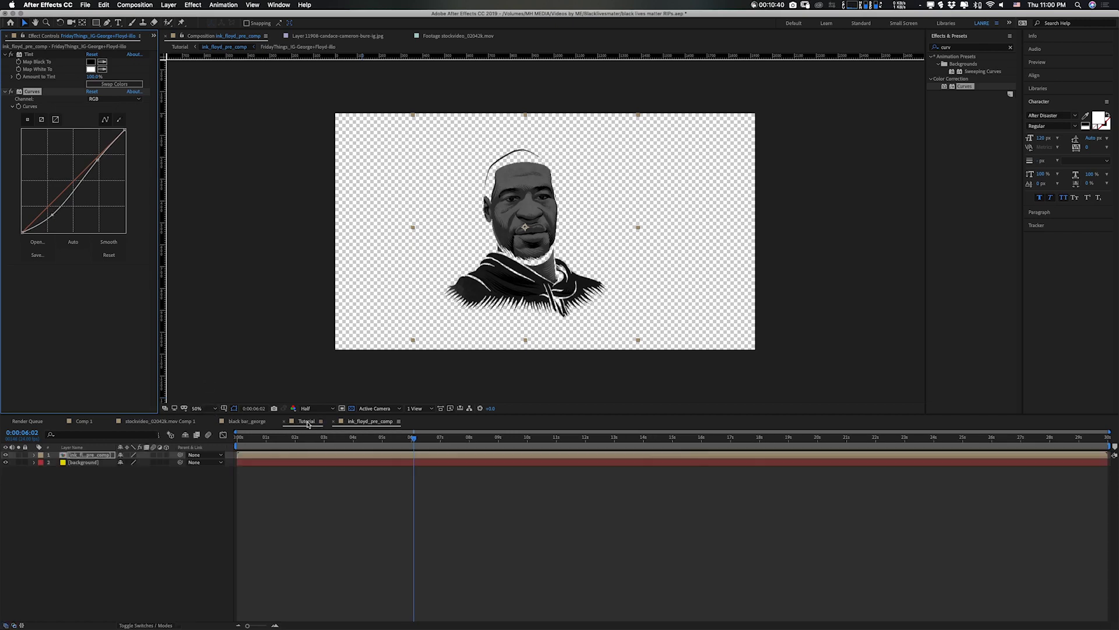
pyautogui.click(246, 438)
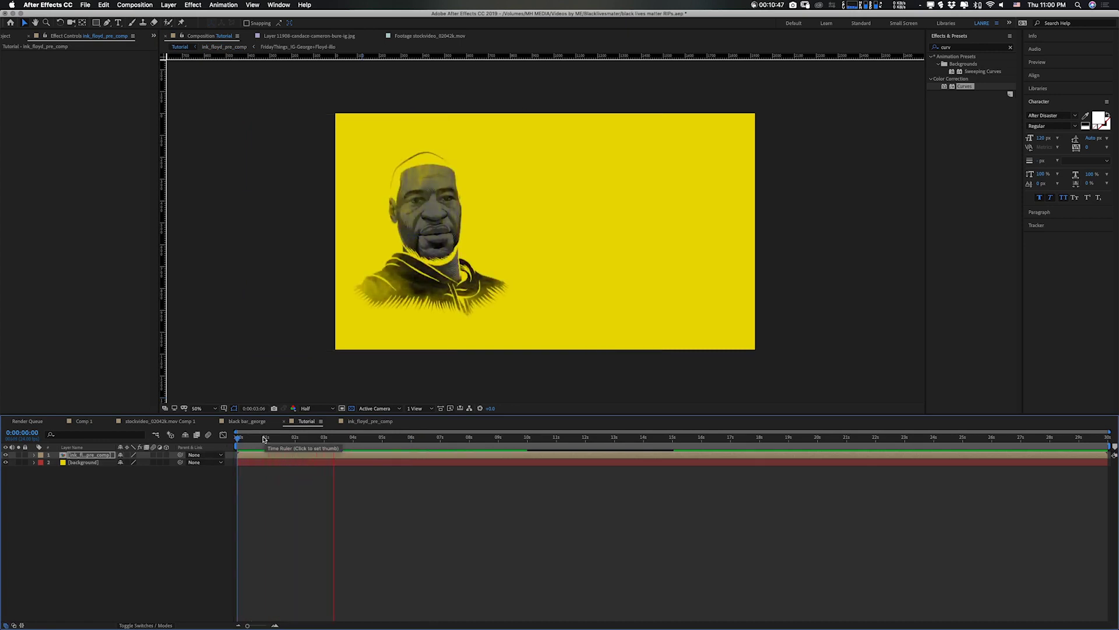
pyautogui.press('space')
pyautogui.moveTo(240, 441); pyautogui.dragTo(672, 457)
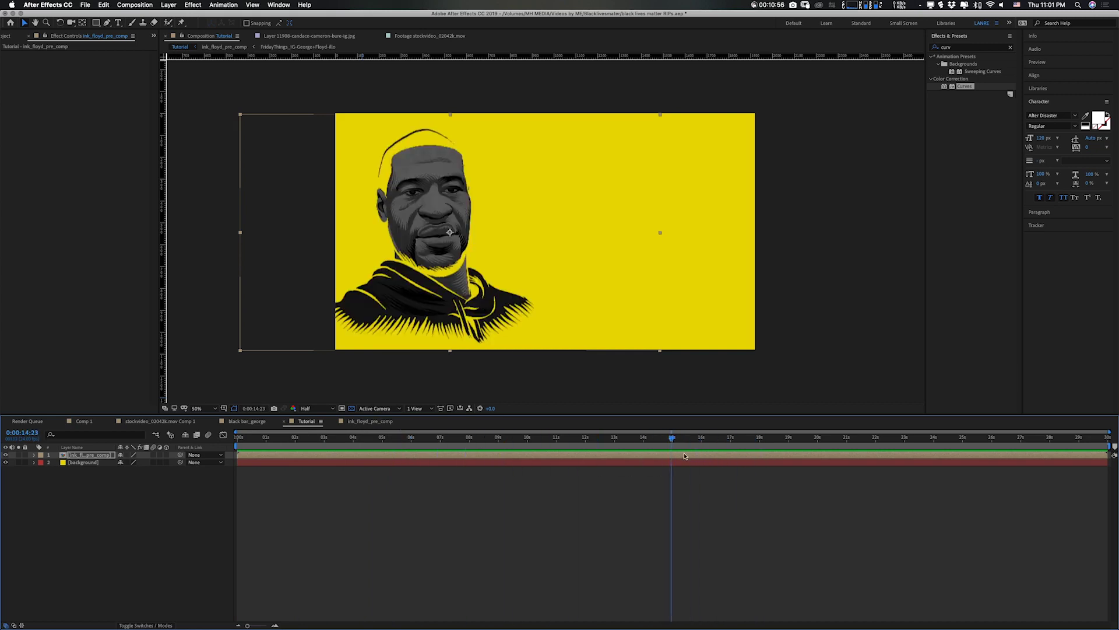
pyautogui.press('n')
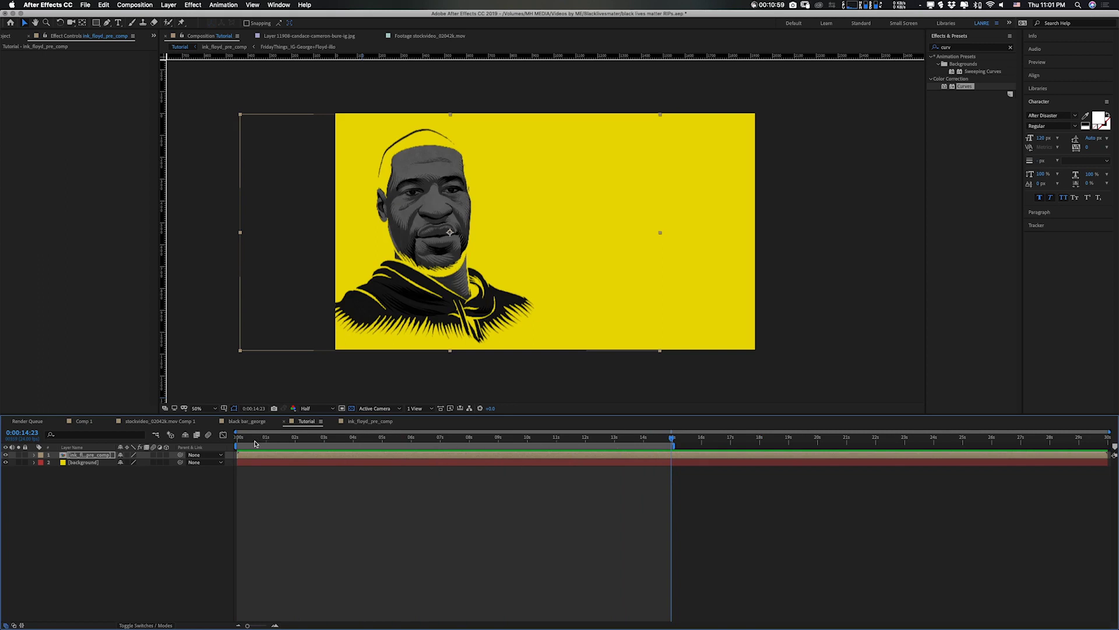
pyautogui.press('Home')
pyautogui.press('space')
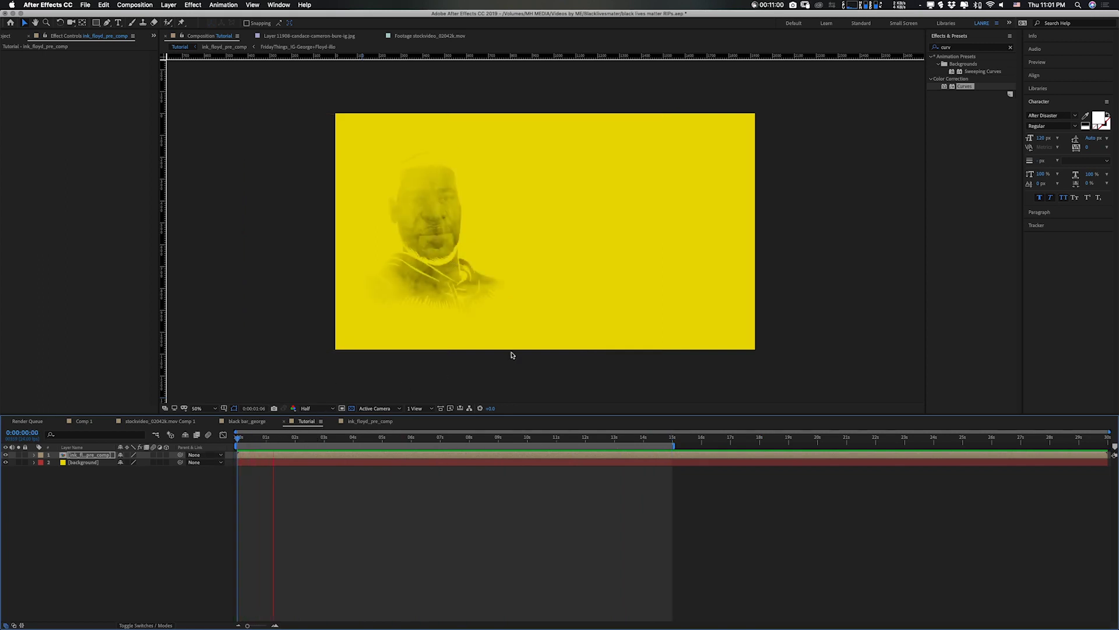
# Play the reference animation in Comp 1 from the start to review its title and background treatment.
pyautogui.click(93, 425)
pyautogui.moveTo(245, 441); pyautogui.dragTo(230, 445)
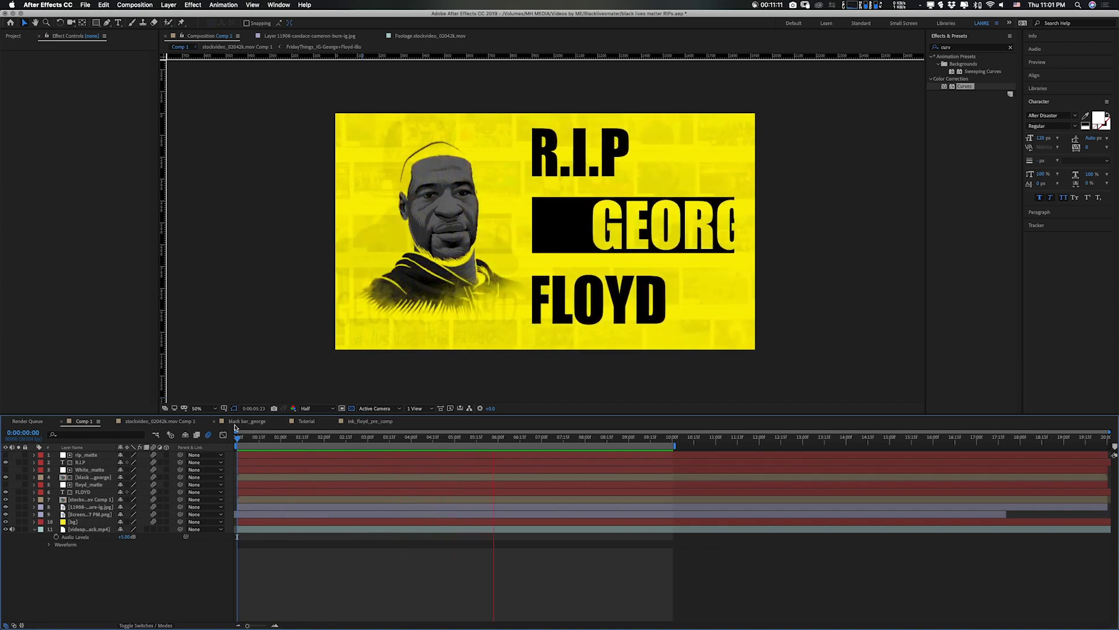
pyautogui.press('space')
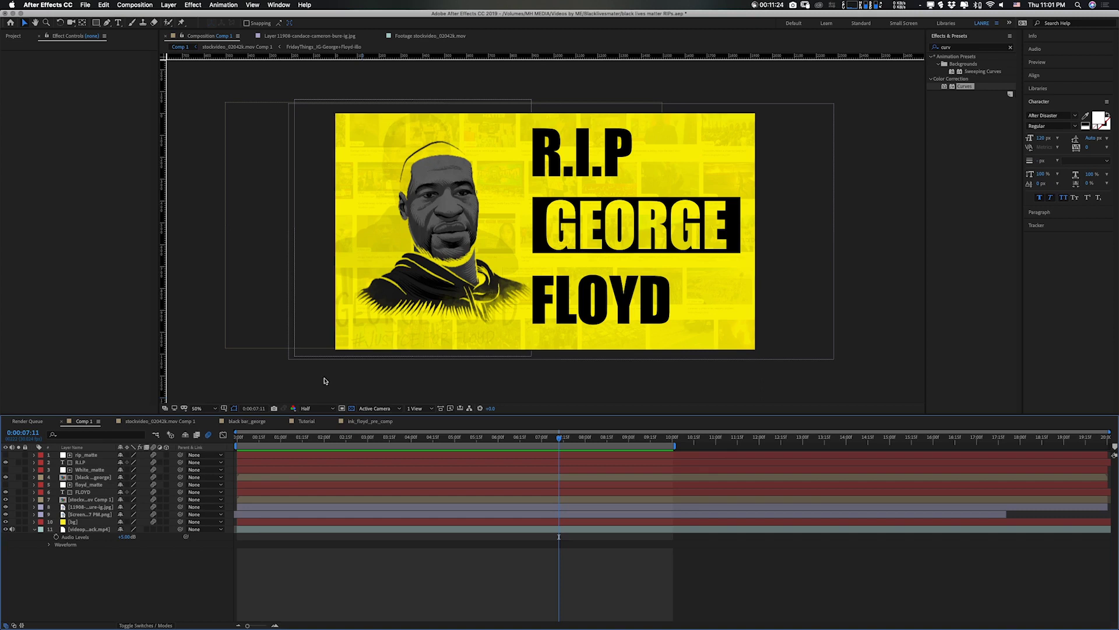
pyautogui.press('super+Tab')
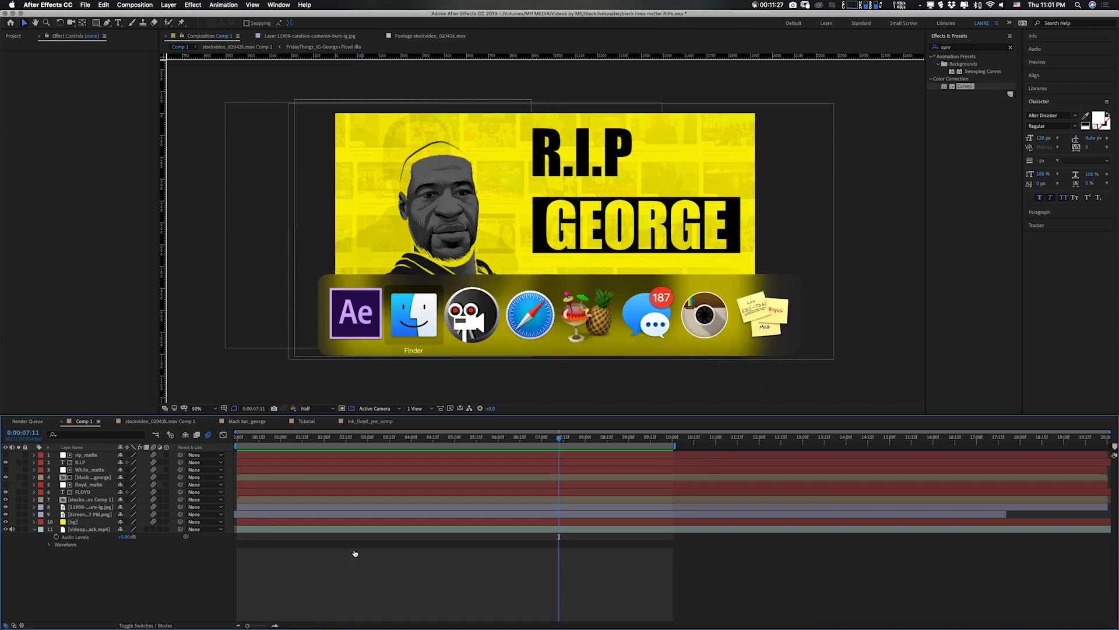
pyautogui.press('super+Tab')
pyautogui.press('super+Tab')
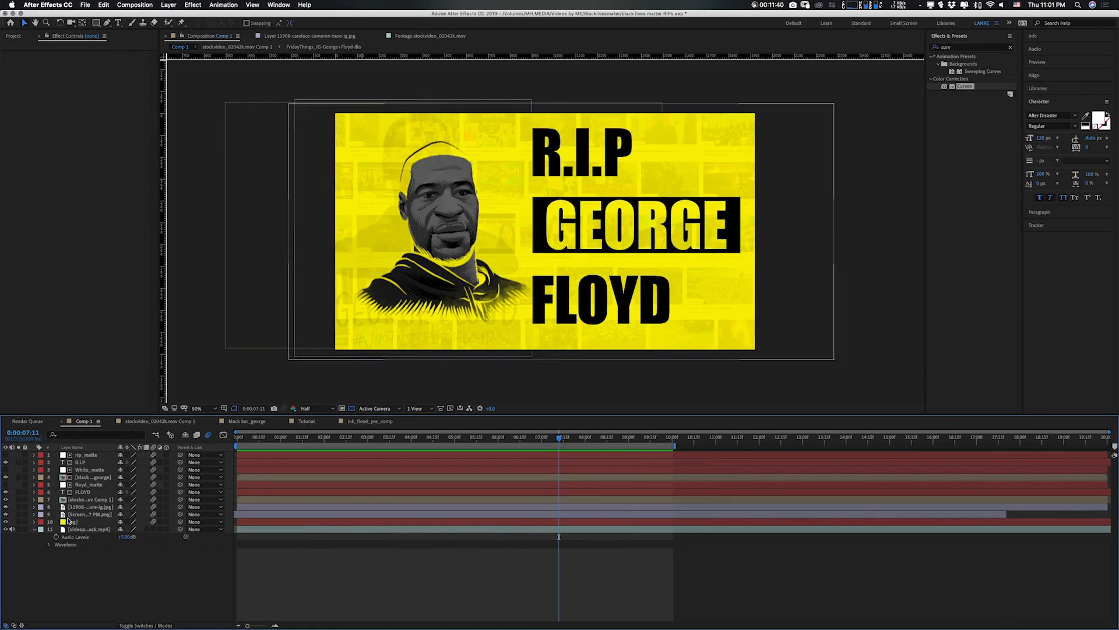
# Solo the screenshot layer in Comp 1 to inspect its Opacity keyframing, and restore the full composition view.
pyautogui.click(71, 515)
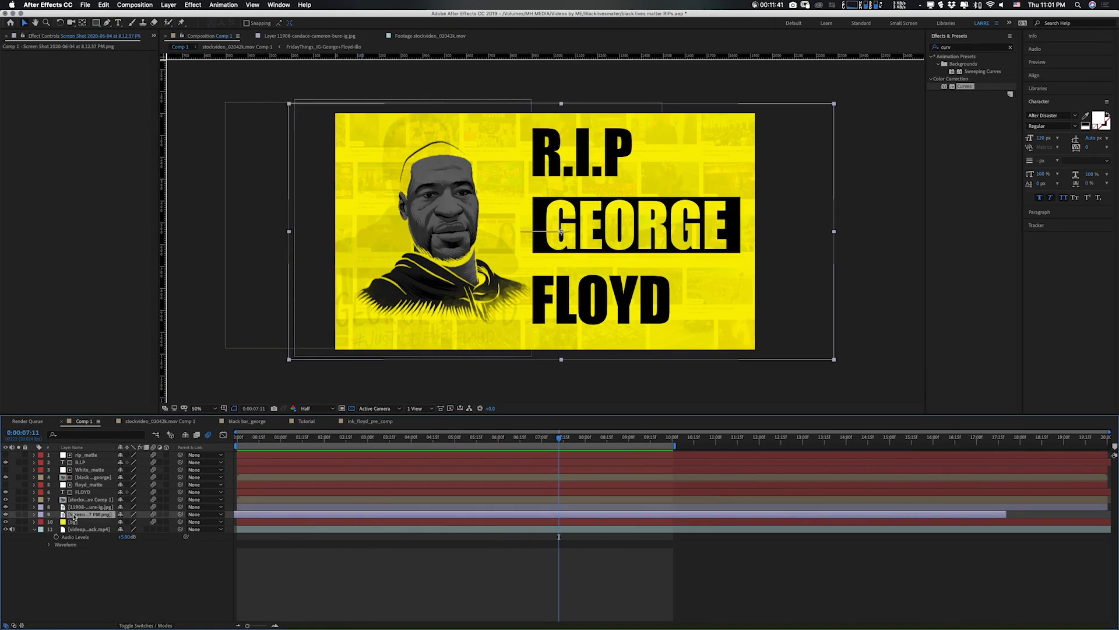
pyautogui.click(19, 515)
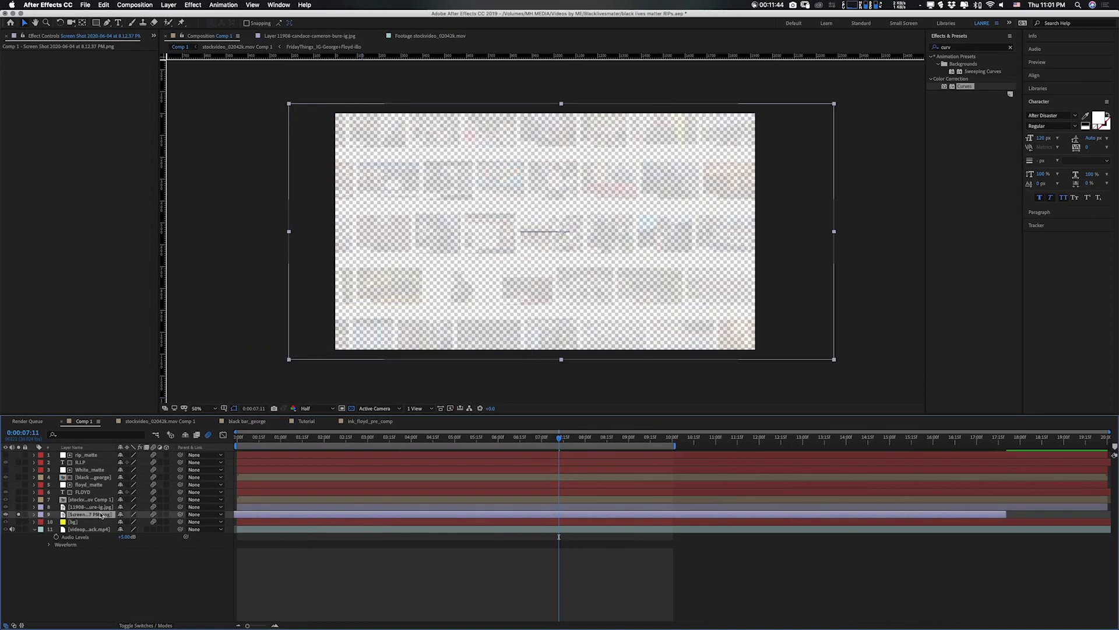
pyautogui.press('t')
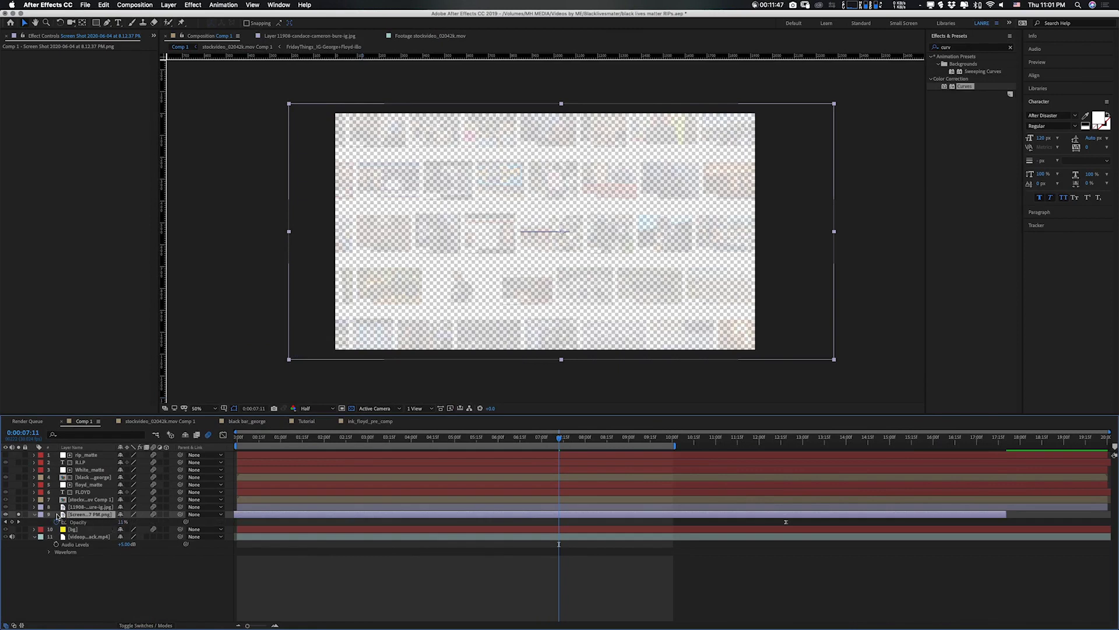
pyautogui.click(18, 514)
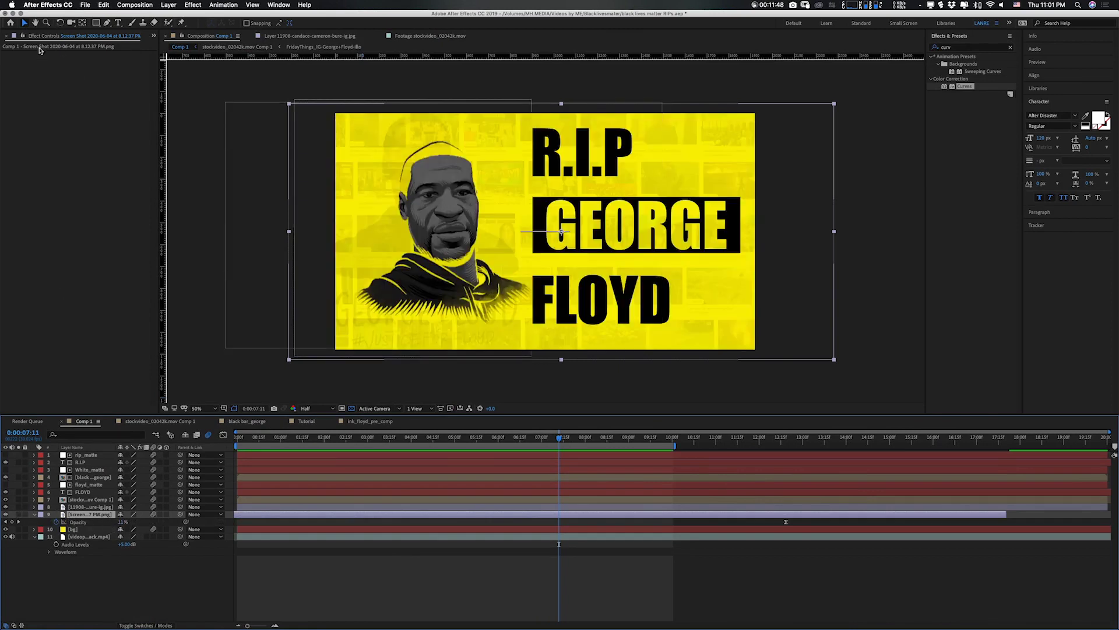
# View the source footage Screen Shot 2020-06-04 at 8.12.37 PM.png at 50% magnification, and return to the Comp 1 composition view.
pyautogui.click(154, 35)
pyautogui.click(175, 56)
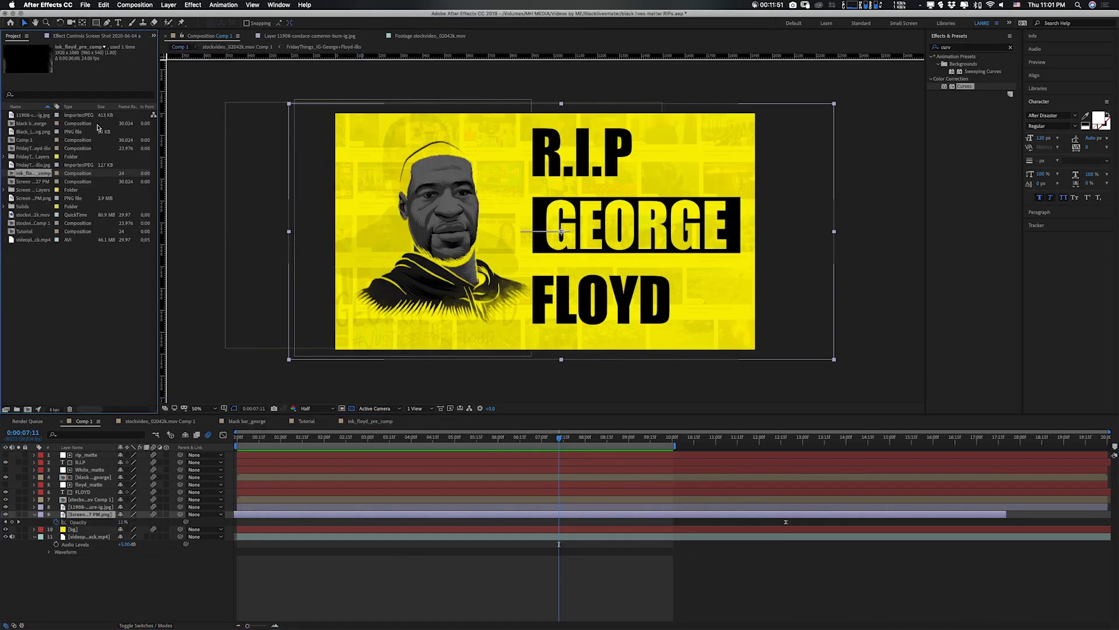
pyautogui.click(23, 167)
pyautogui.click(25, 198)
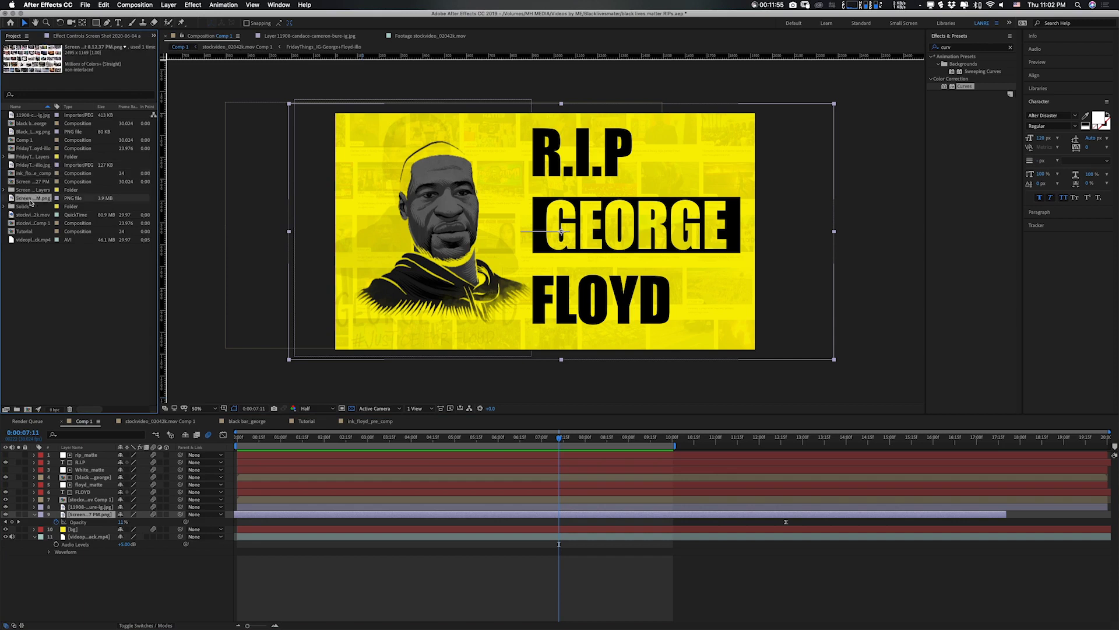
pyautogui.doubleClick(27, 199)
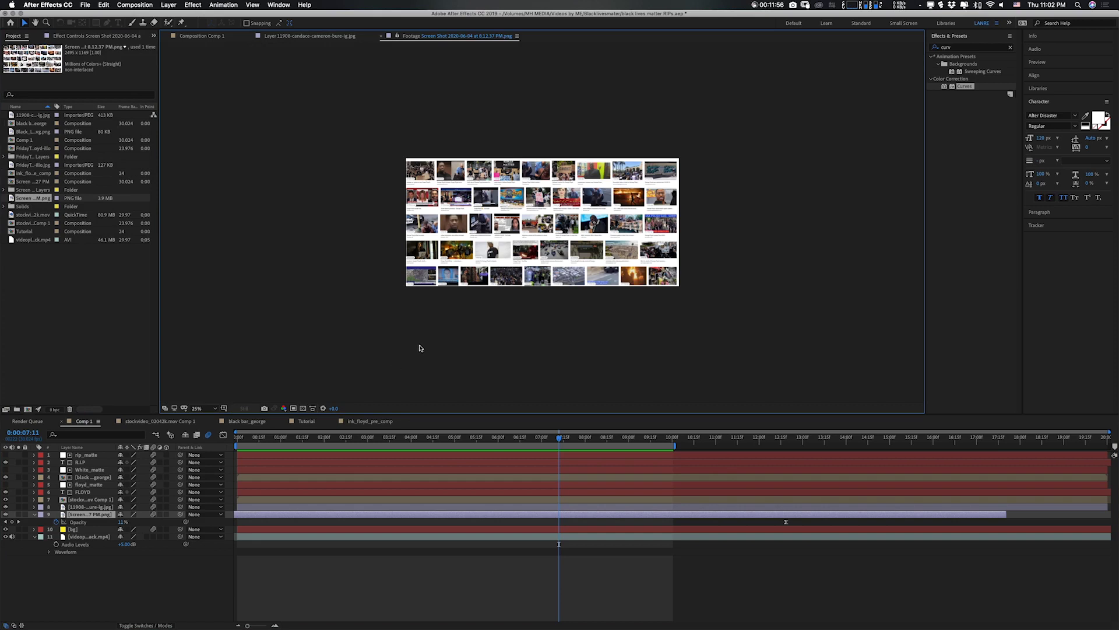
pyautogui.press('.')
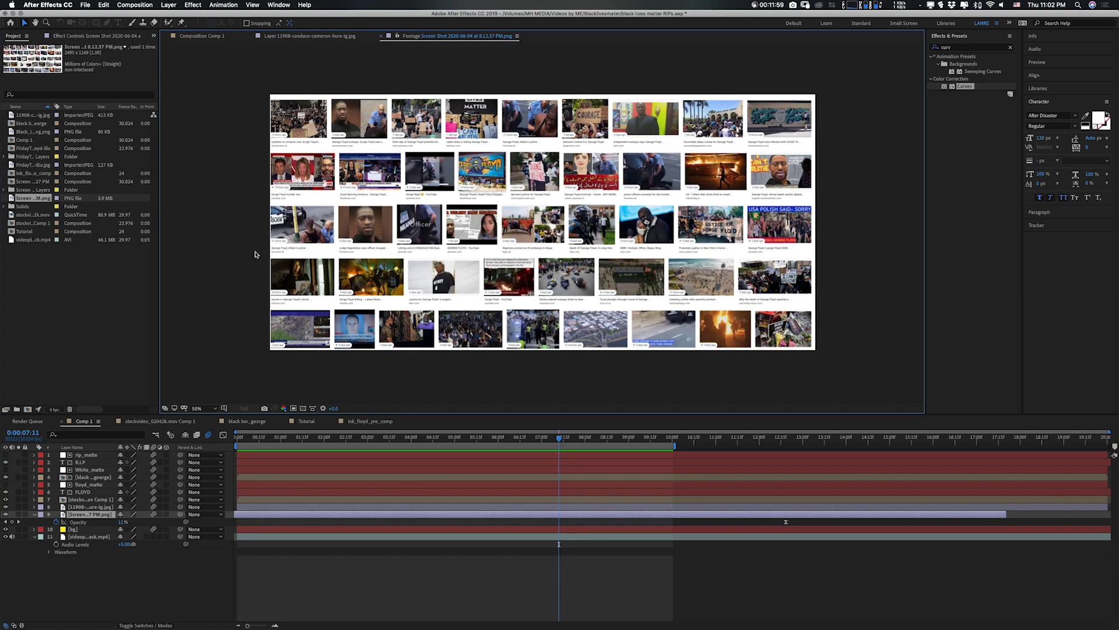
pyautogui.click(209, 37)
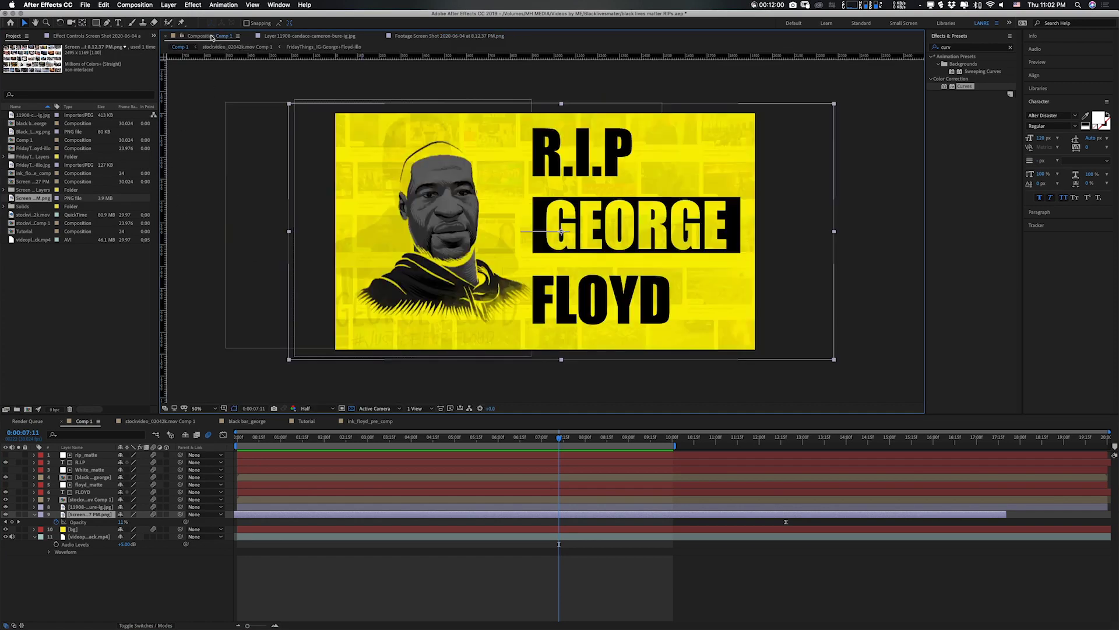
# Add Screen Shot 2020-06-04 at 8.12.37 PM.png to the Tutorial composition between ink_floyd_pre_comp and the background layer.
pyautogui.click(372, 421)
pyautogui.moveTo(33, 199); pyautogui.dragTo(106, 322)
pyautogui.click(316, 425)
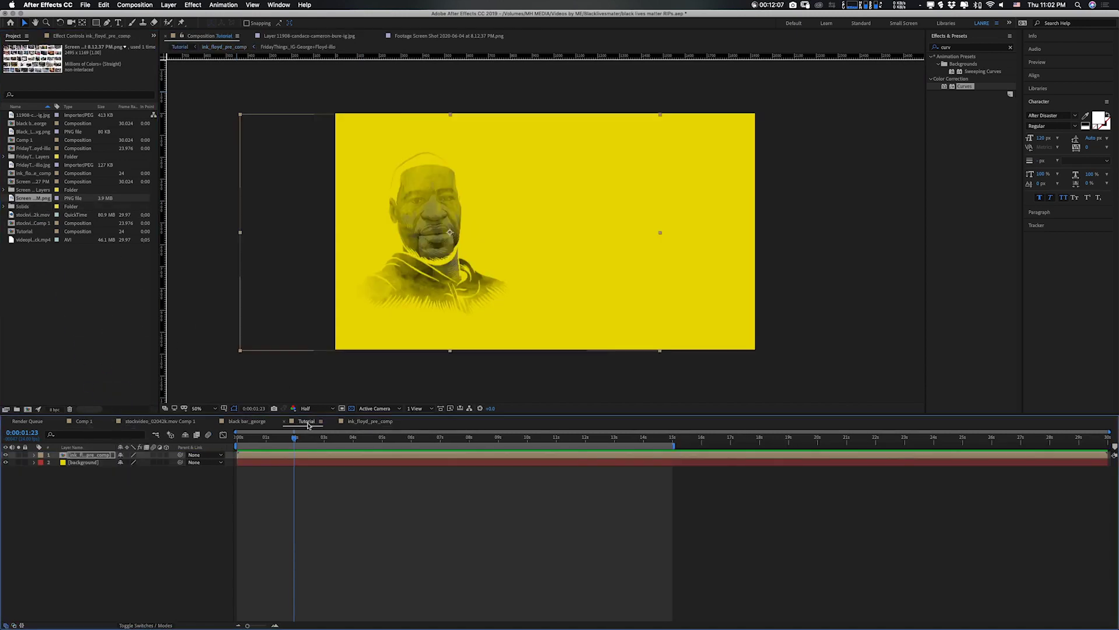
pyautogui.moveTo(81, 350); pyautogui.dragTo(93, 460)
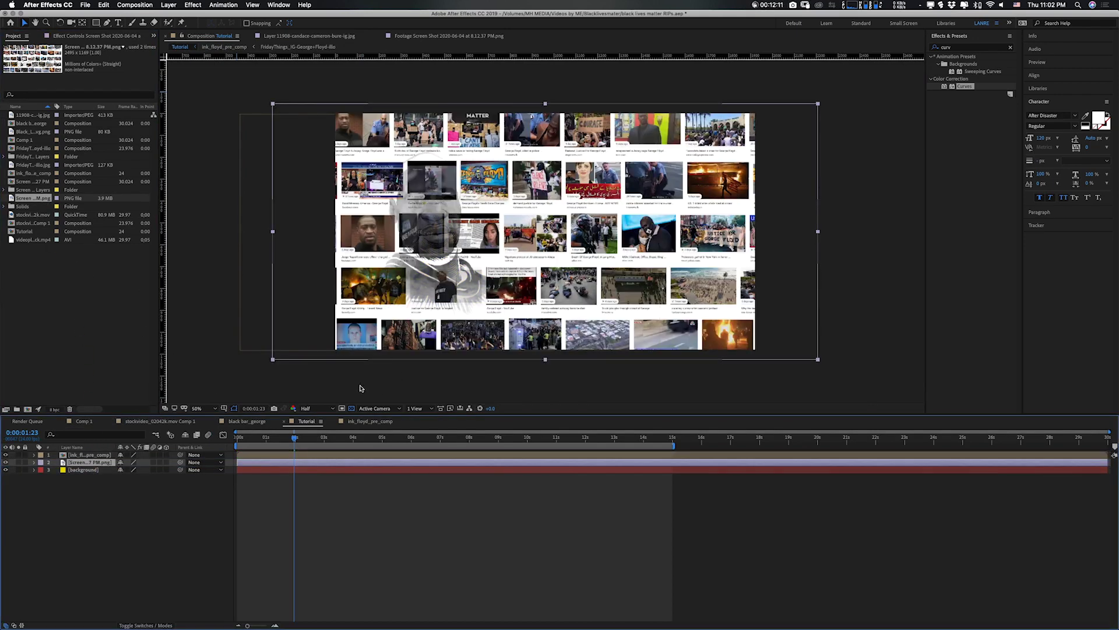
# Keyframe the screenshot layer's Position at 0:00:01:00, and shift its X position to 695 at 0:00:00:00.
pyautogui.click(266, 444)
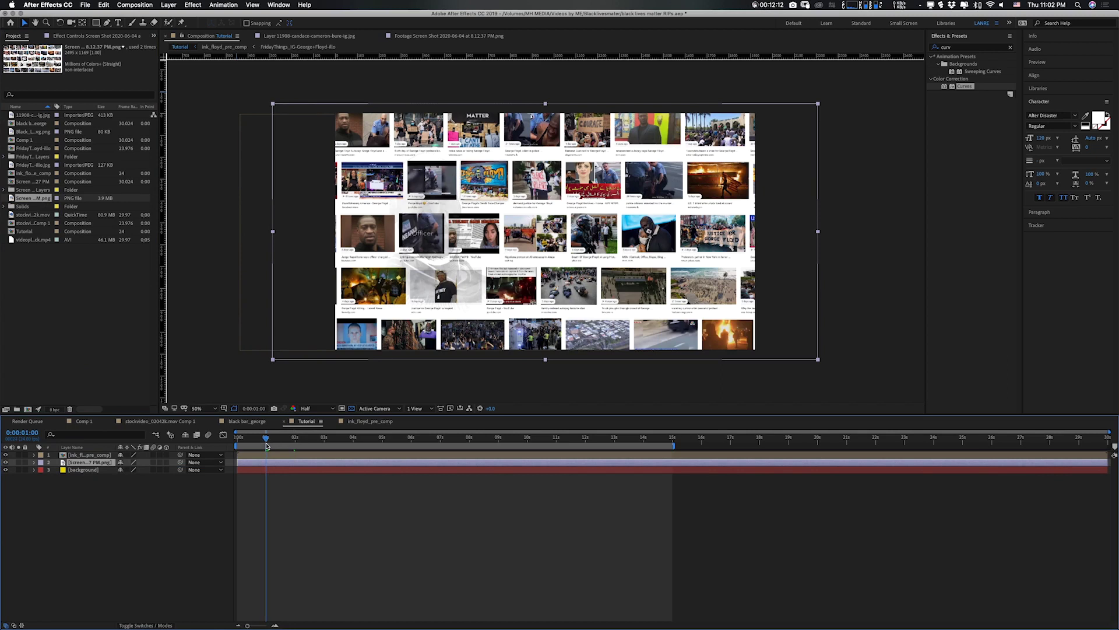
pyautogui.press('p')
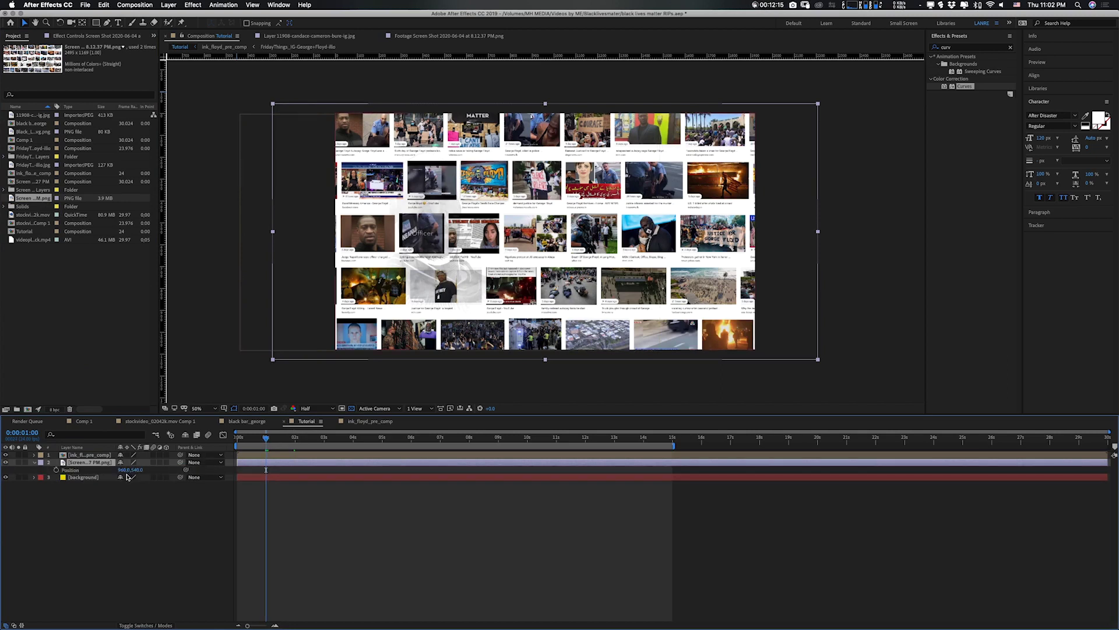
pyautogui.click(56, 470)
pyautogui.press('Home')
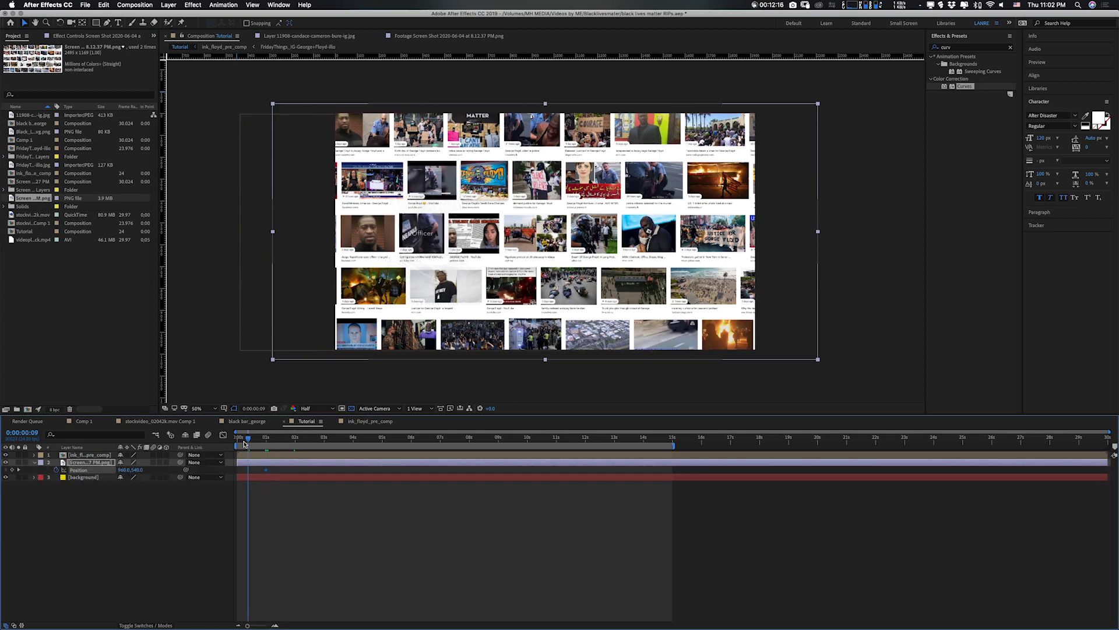
pyautogui.moveTo(124, 470); pyautogui.dragTo(14, 477)
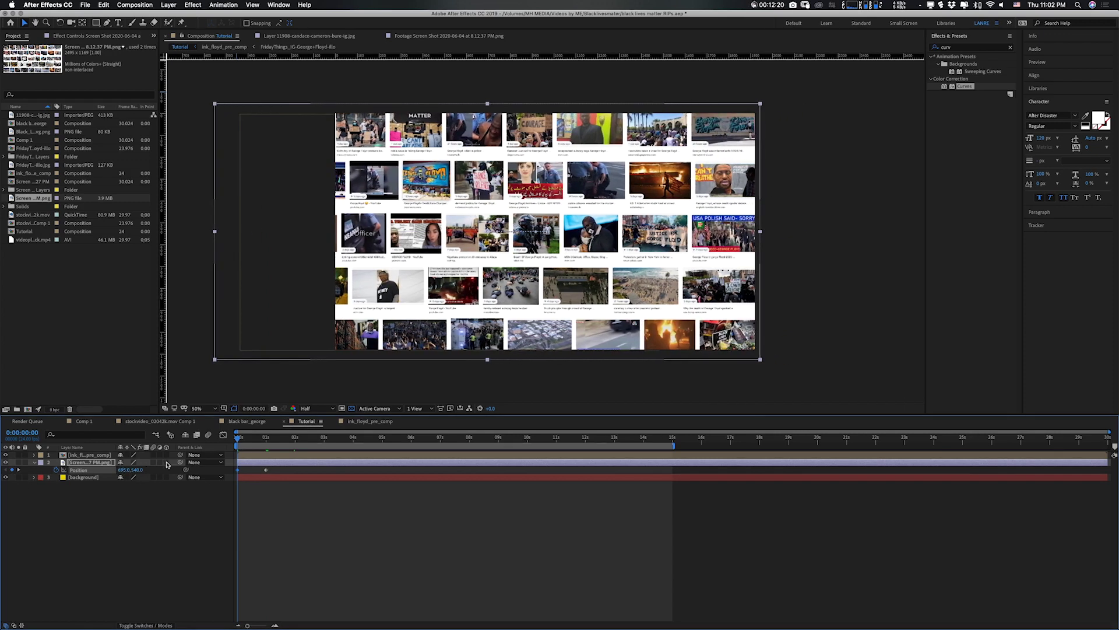
# Preview the slide, ease both Position keyframes, and shape the speed curve to peak early with a long slowdown.
pyautogui.press('space')
pyautogui.press('space')
pyautogui.moveTo(282, 471); pyautogui.dragTo(256, 468)
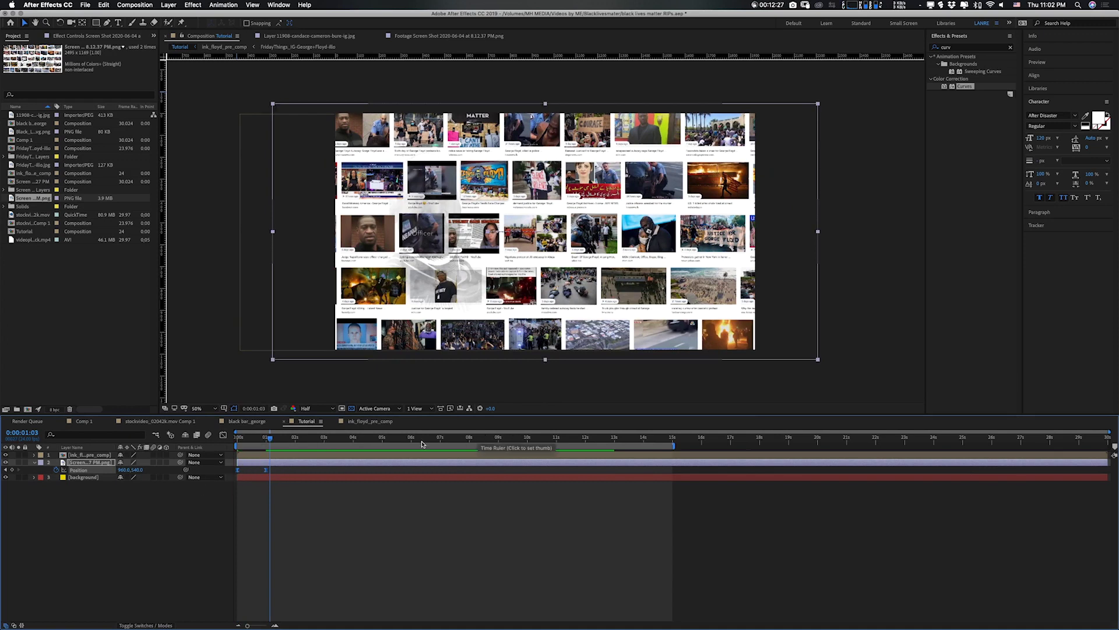
pyautogui.click(223, 435)
pyautogui.moveTo(233, 586)
pyautogui.mouseDown()
pyautogui.moveTo(261, 603)
pyautogui.moveTo(251, 597)
pyautogui.mouseUp()
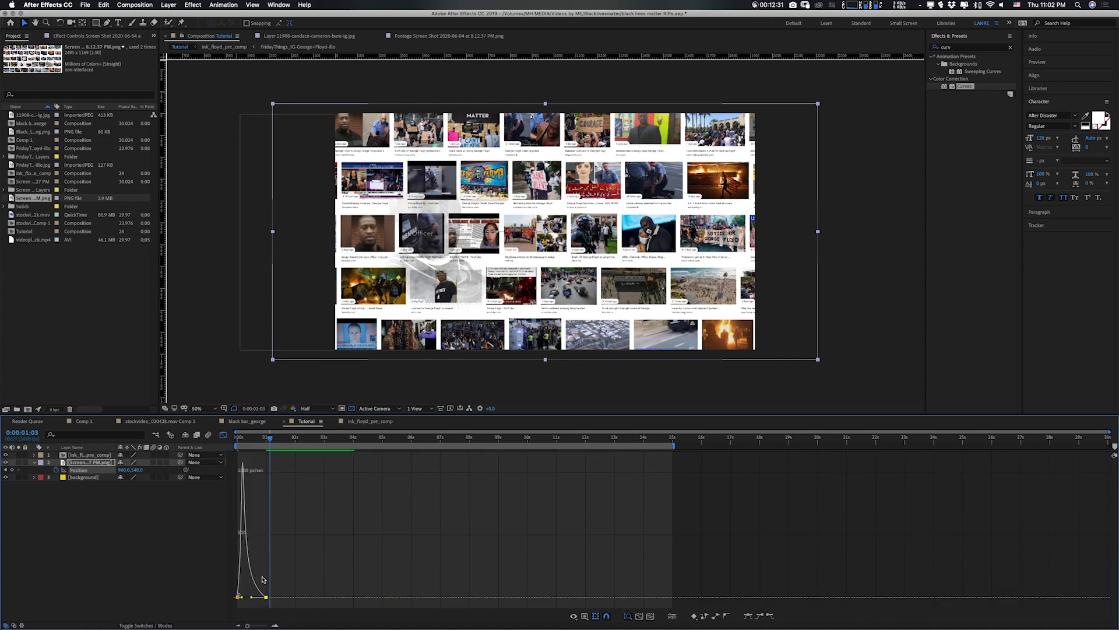
pyautogui.click(223, 436)
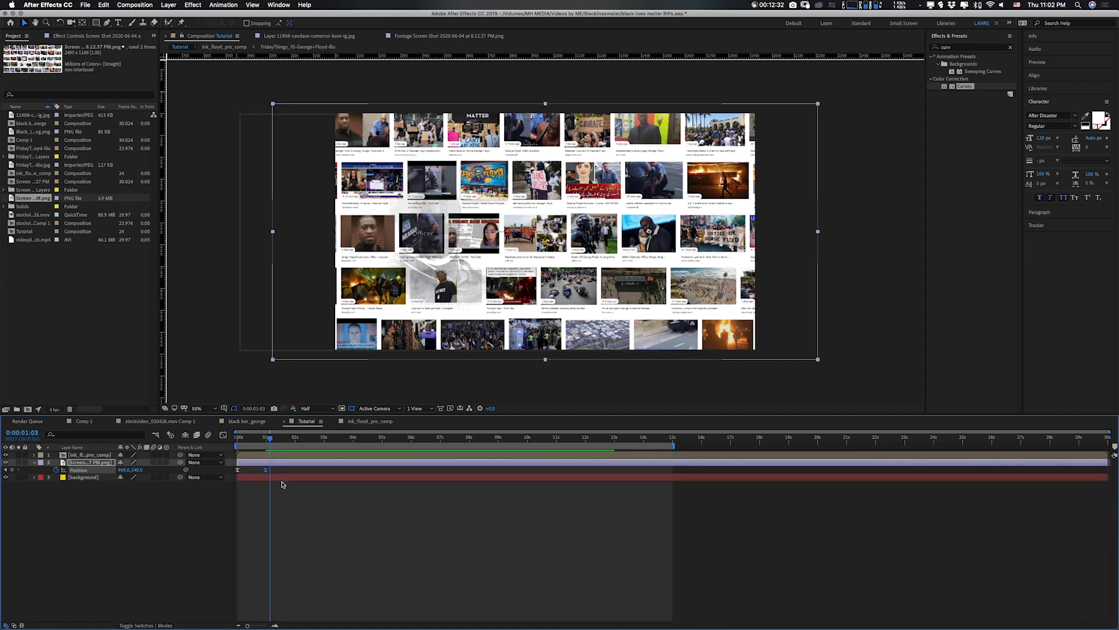
# Move the screenshot layer's second Position keyframe out to about 20 seconds and preview the slower drift.
pyautogui.moveTo(267, 470); pyautogui.dragTo(830, 488)
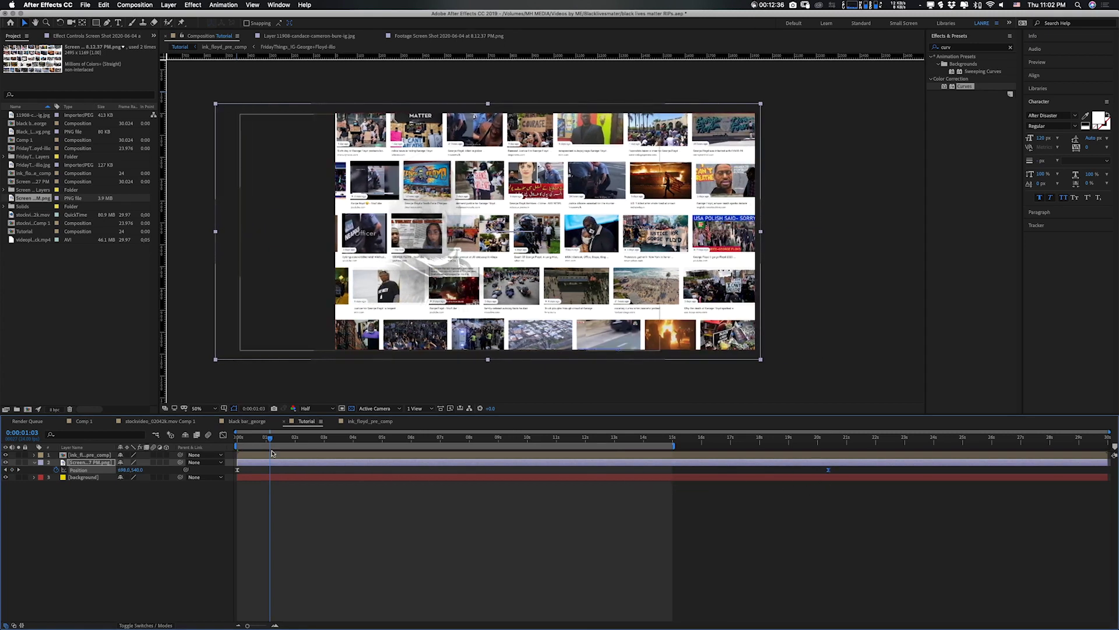
pyautogui.press('space')
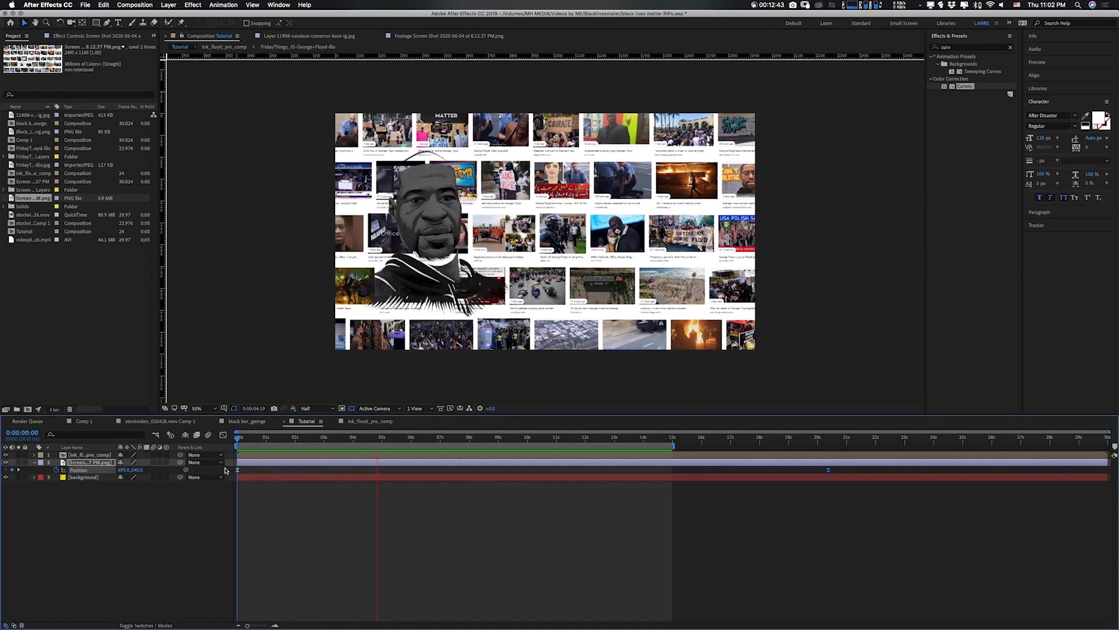
pyautogui.press('space')
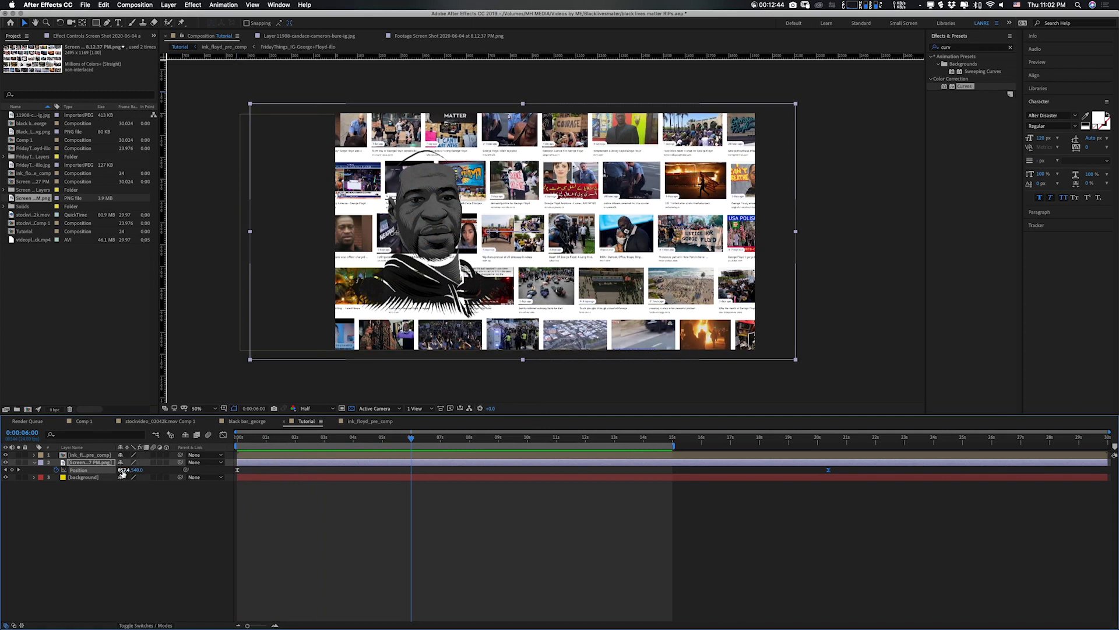
# Set the screenshot layer's Opacity to 10% at 0:00:01:00 and keyframe it there.
pyautogui.press('t')
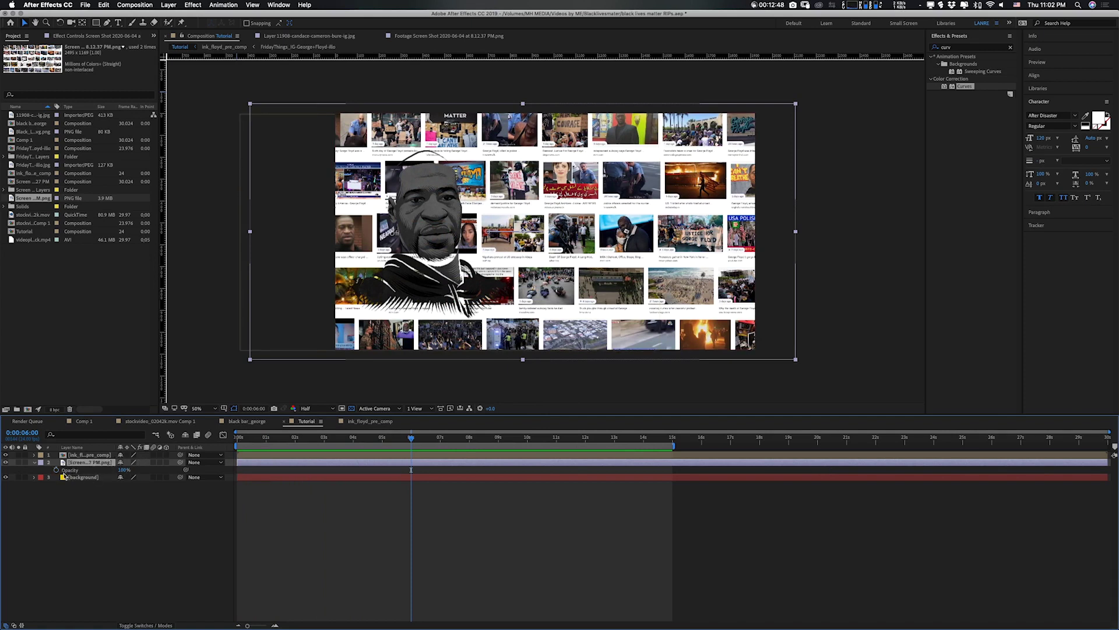
pyautogui.moveTo(261, 443); pyautogui.dragTo(267, 451)
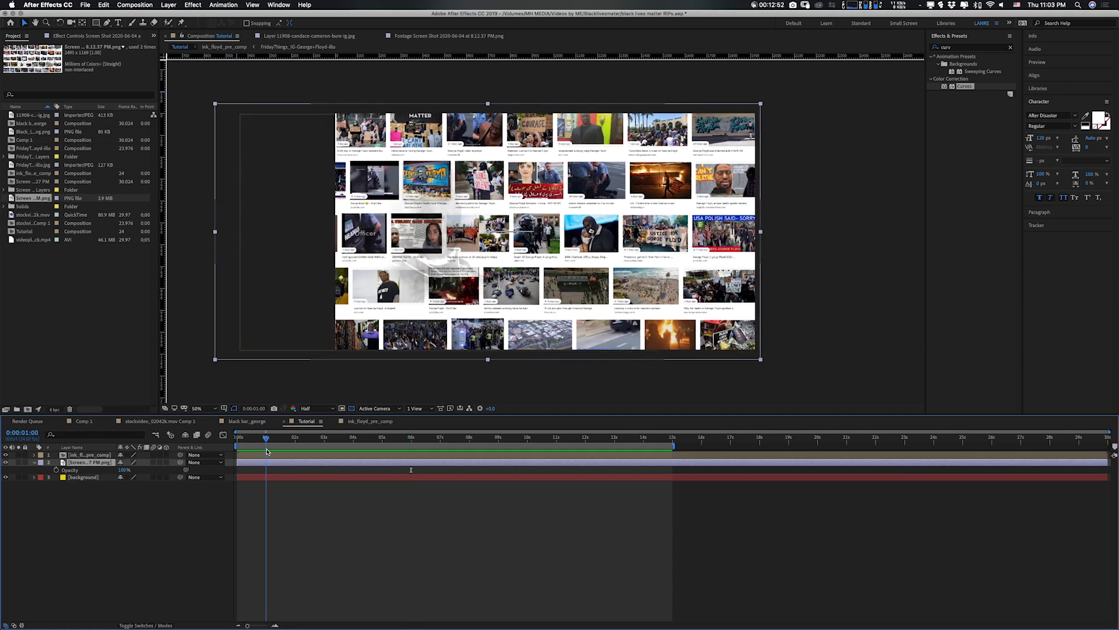
pyautogui.click(124, 470)
pyautogui.write('10')
pyautogui.press('Return')
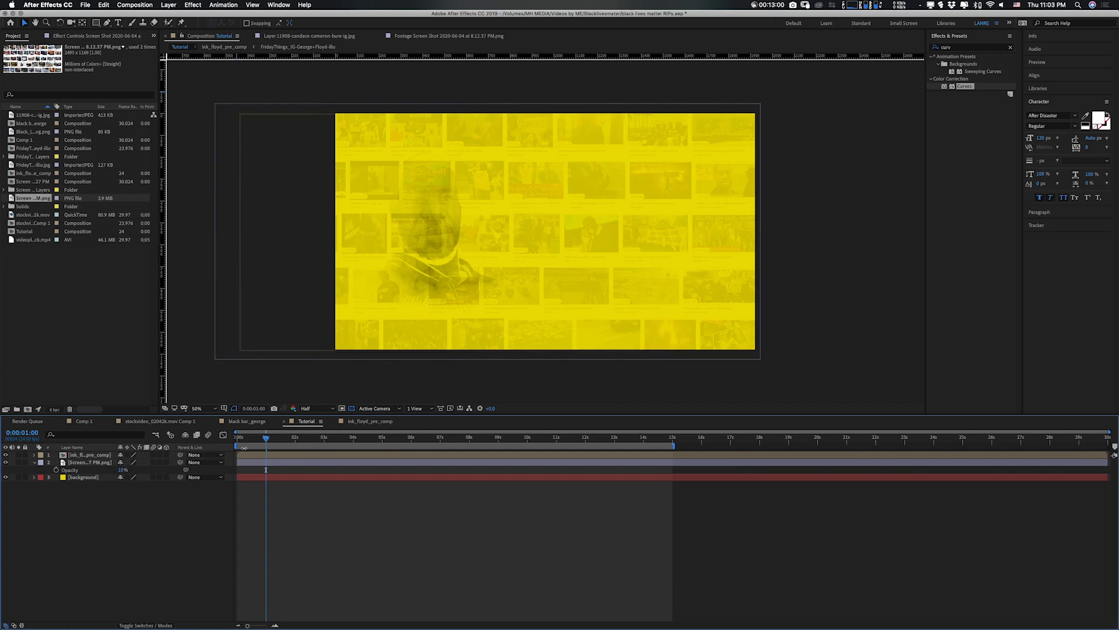
pyautogui.click(117, 462)
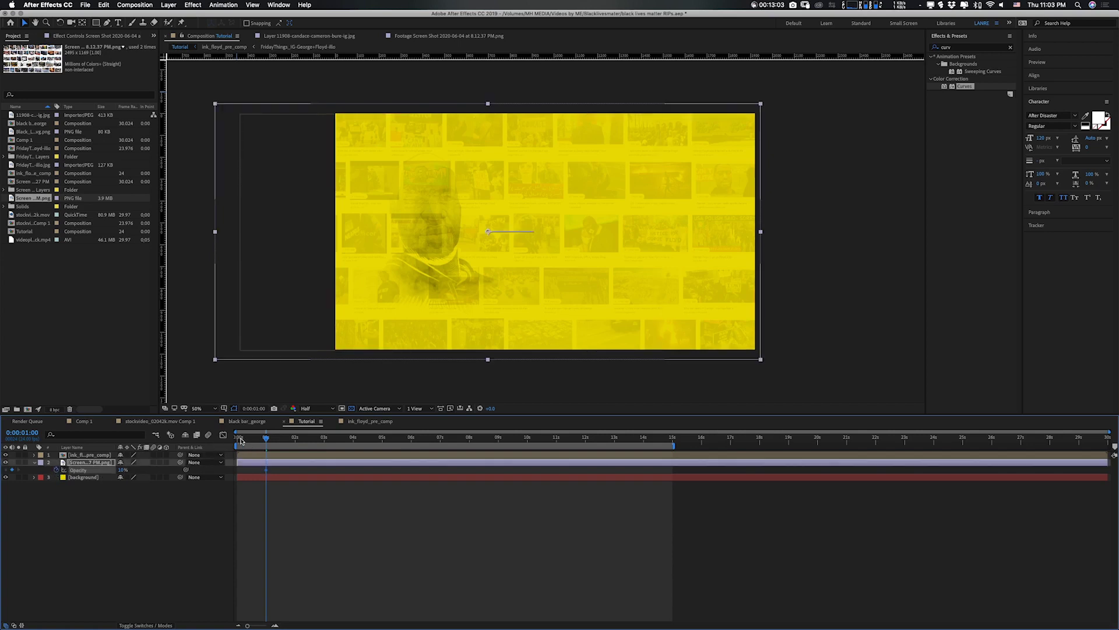
# Set the screenshot layer's Opacity to 0% at 0:00:00:00 and preview the background fading in.
pyautogui.click(239, 441)
pyautogui.click(121, 470)
pyautogui.write('0')
pyautogui.press('Return')
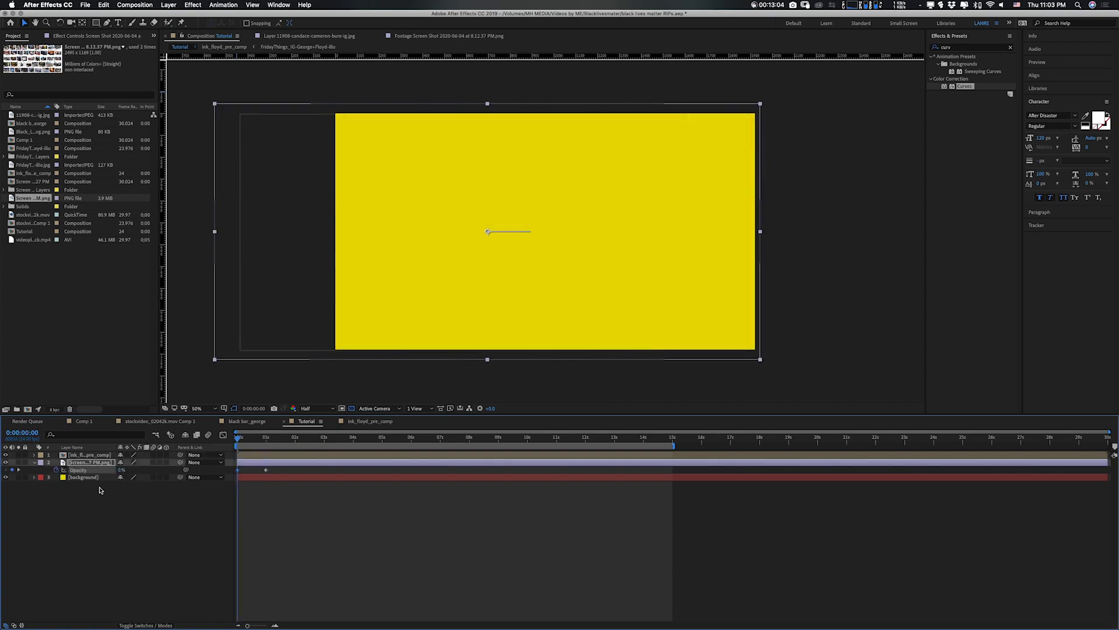
pyautogui.press('space')
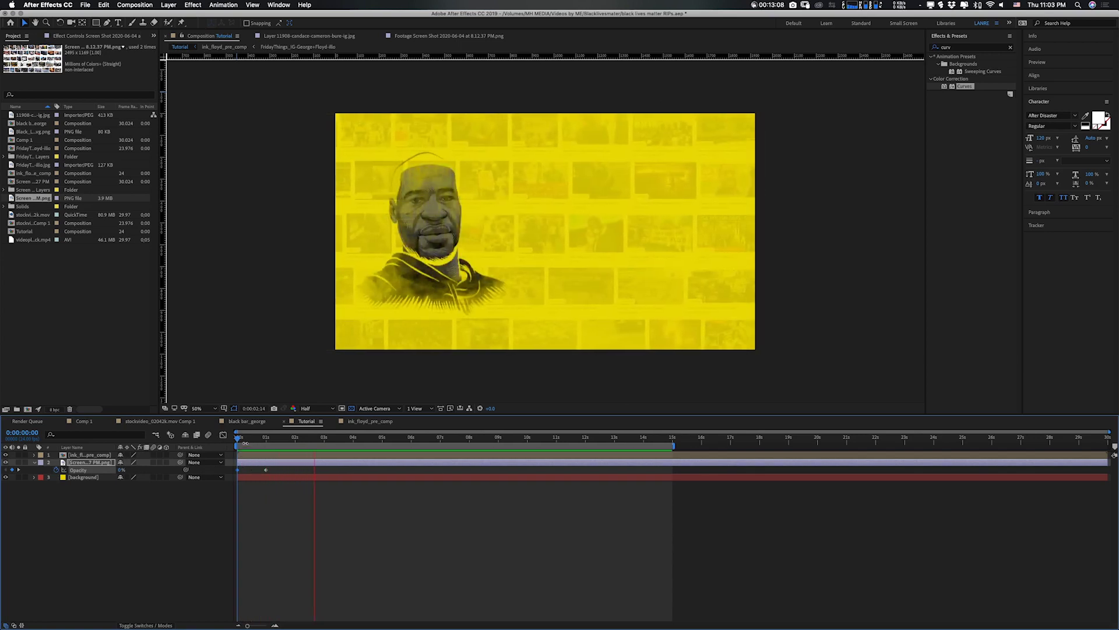
pyautogui.press('space')
pyautogui.click(245, 438)
pyautogui.press('space')
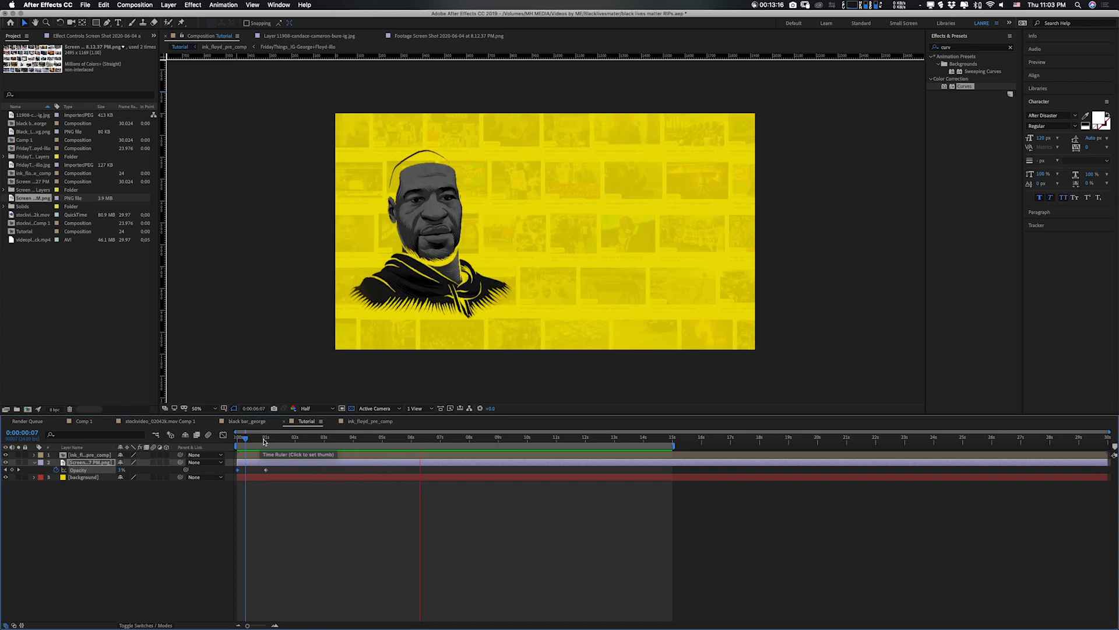
# Show the layer blending modes and set the screenshot layer's mode to Multiply.
pyautogui.click(103, 462)
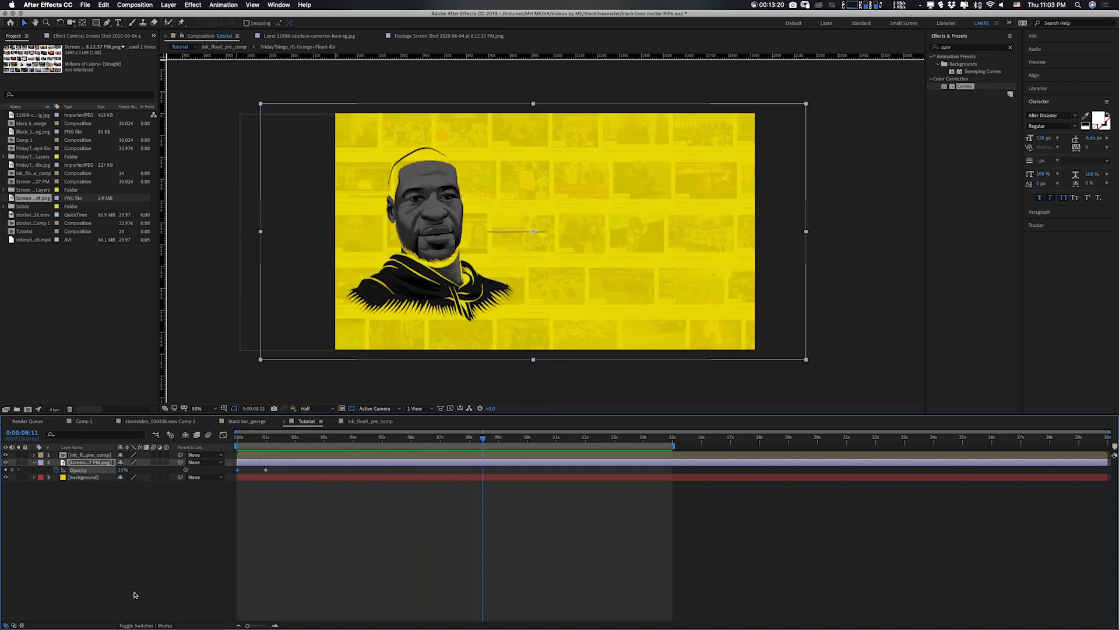
pyautogui.click(140, 625)
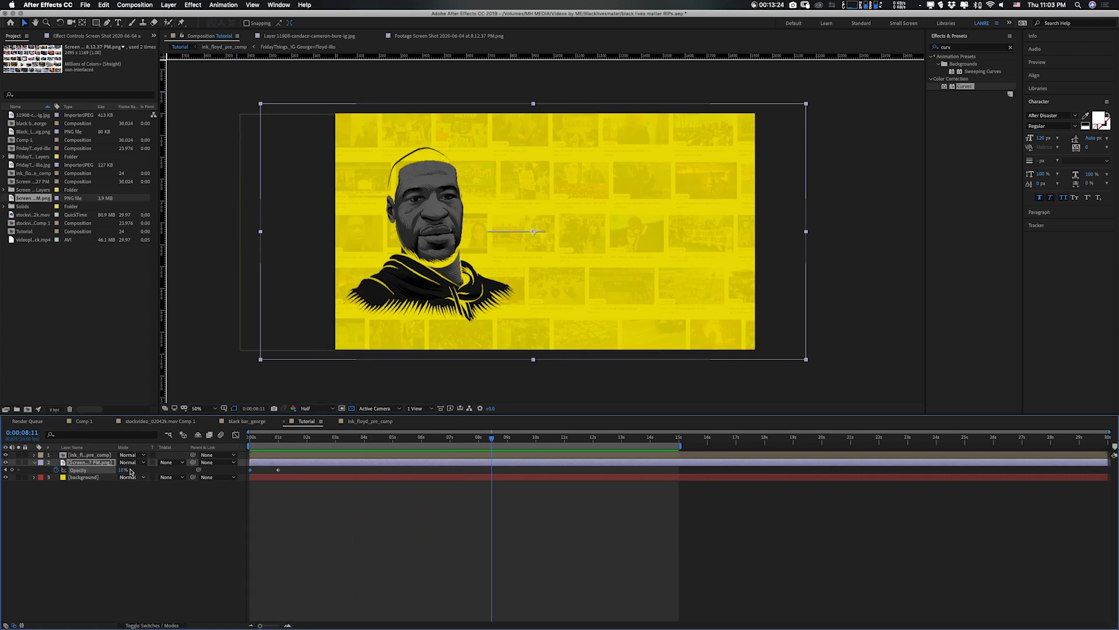
pyautogui.click(143, 625)
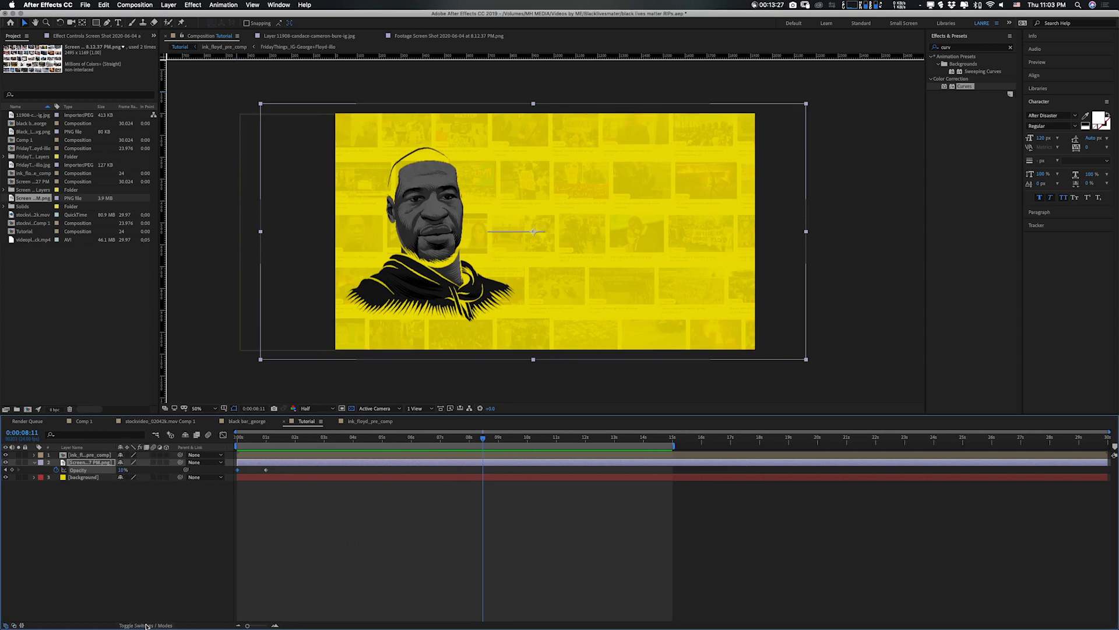
pyautogui.click(141, 625)
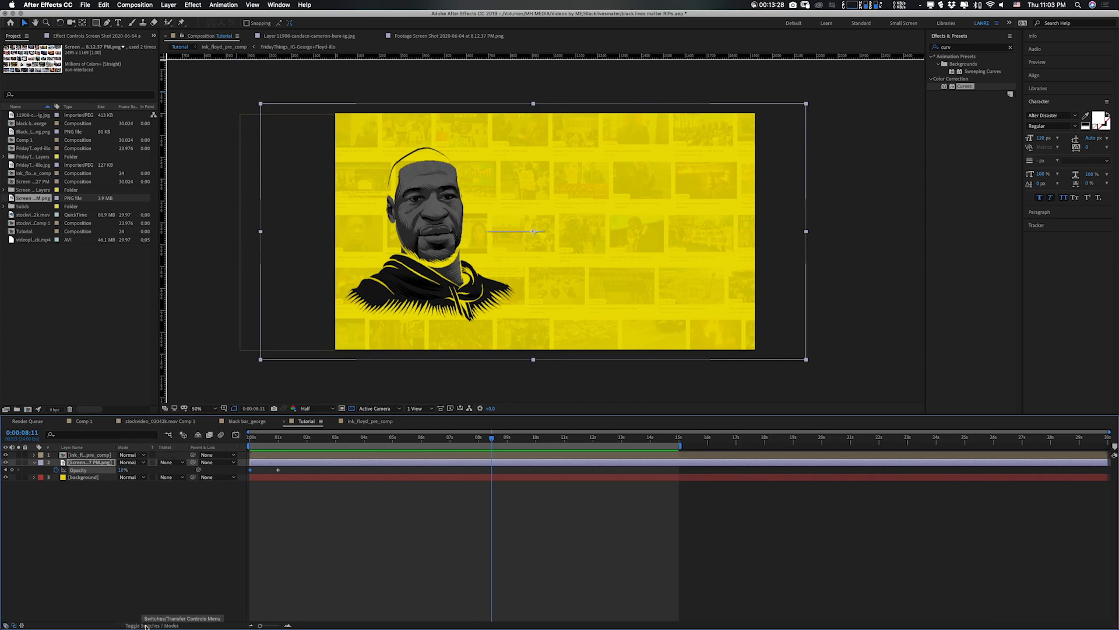
pyautogui.click(144, 463)
pyautogui.click(153, 316)
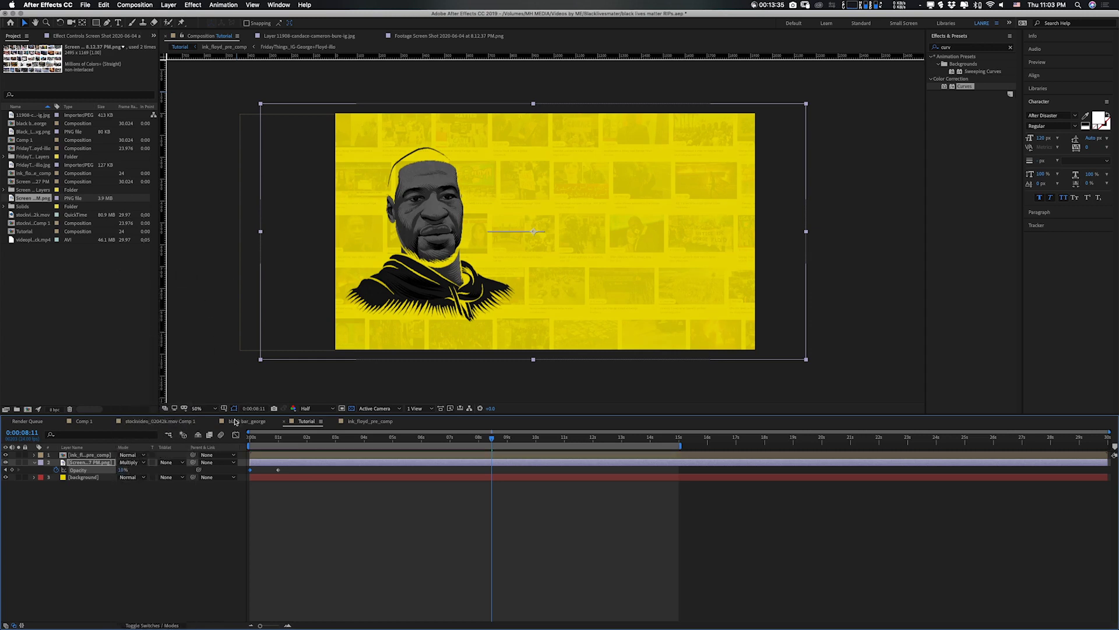
# Ease both Opacity keyframes of the screenshot layer, move the second to about 2.5 seconds, and preview the fade.
pyautogui.click(252, 442)
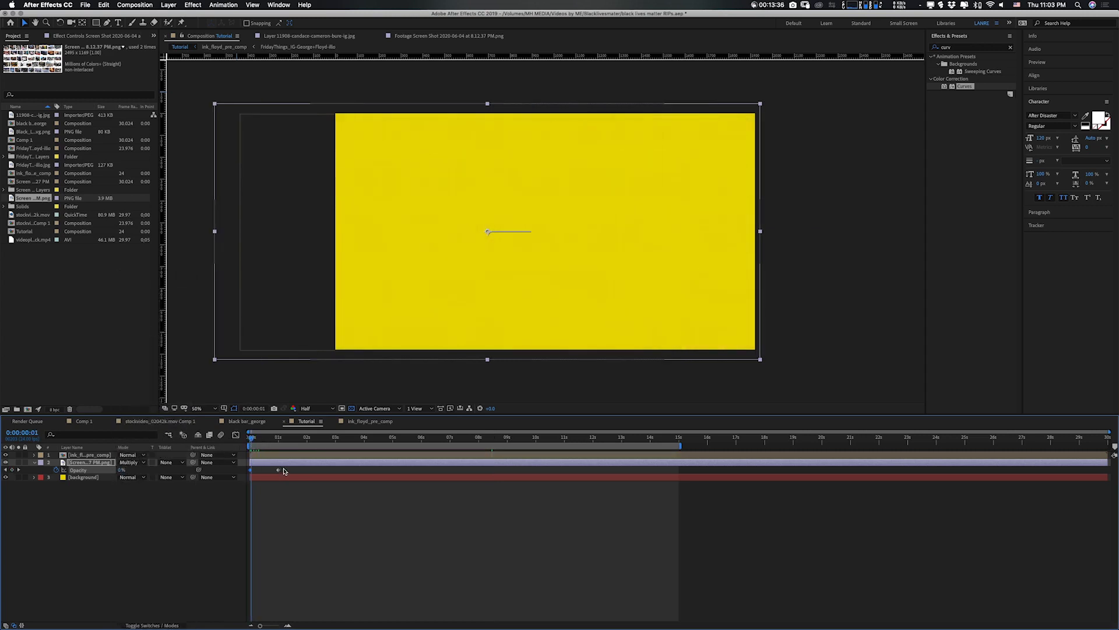
pyautogui.moveTo(284, 471); pyautogui.dragTo(245, 482)
pyautogui.click(288, 517)
pyautogui.moveTo(278, 470); pyautogui.dragTo(321, 470)
pyautogui.press('space')
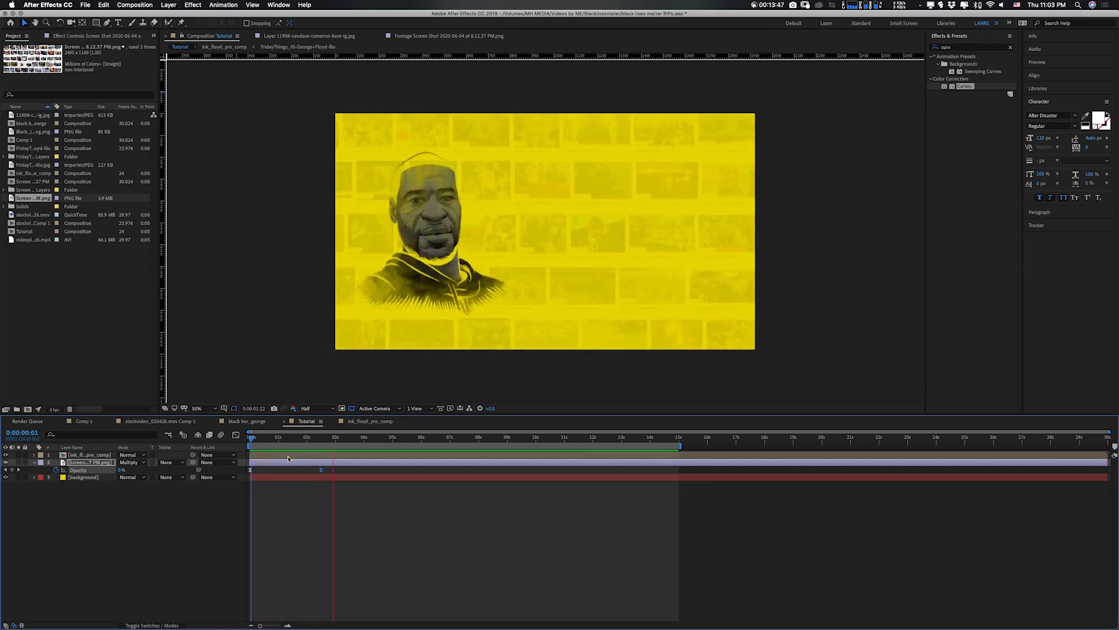
# Stop the preview, inspect the 11908 Instagram JPEG and the titled layout in Comp 1, and return to the Tutorial composition.
pyautogui.press('space')
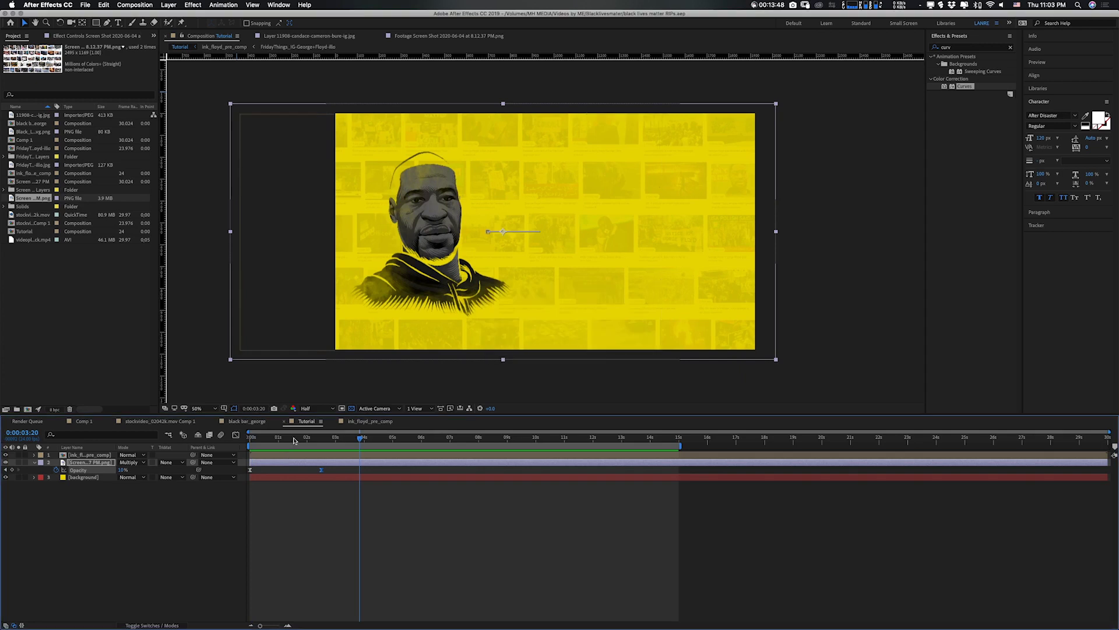
pyautogui.click(11, 116)
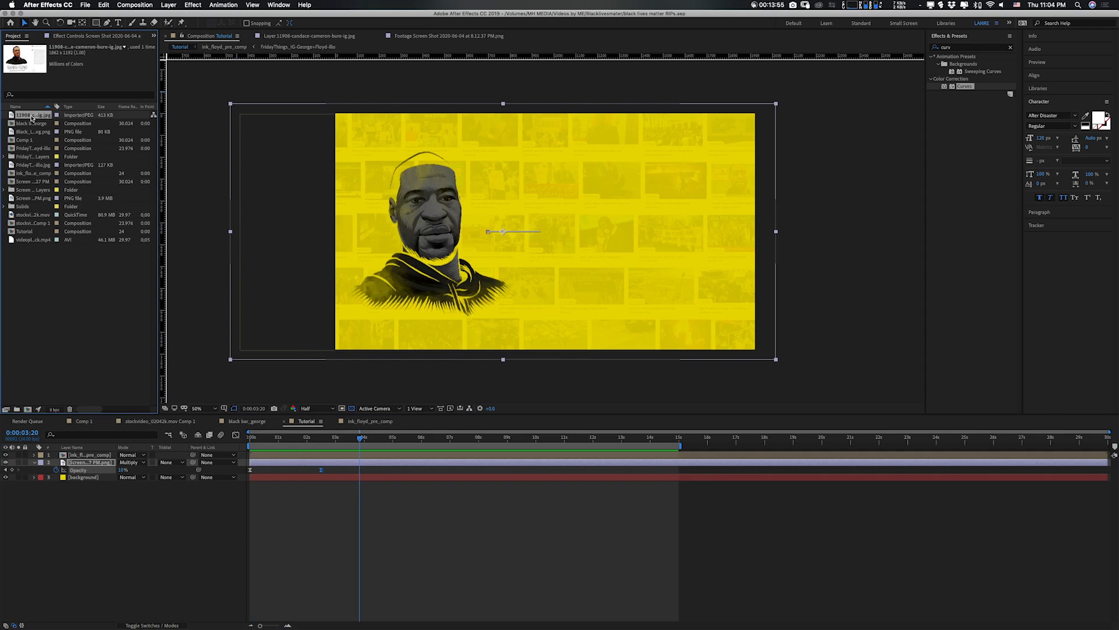
pyautogui.doubleClick(28, 116)
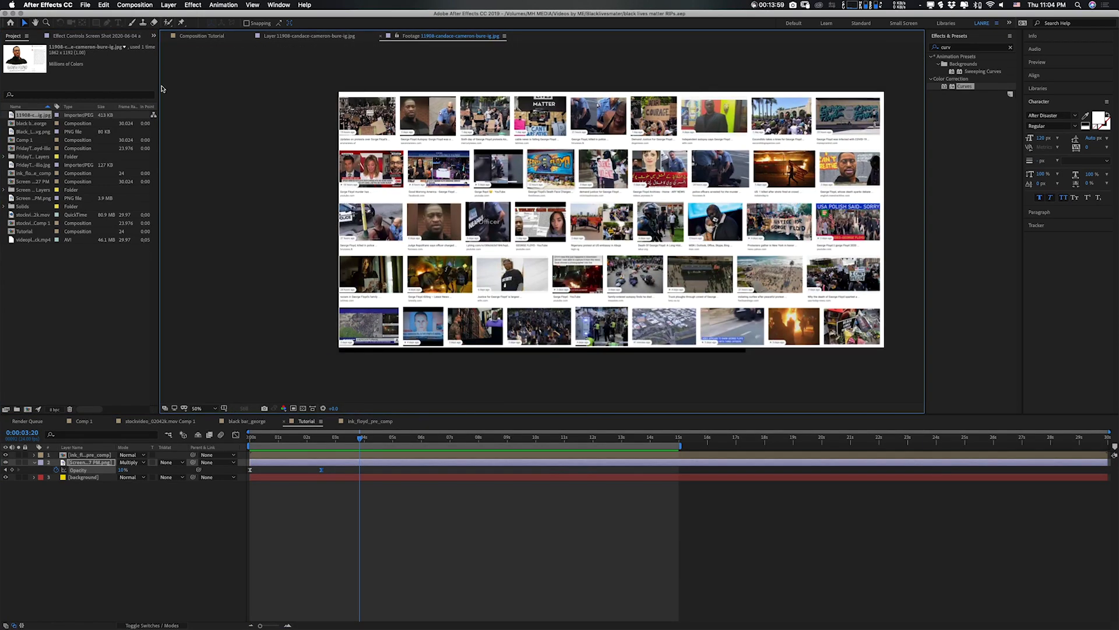
pyautogui.click(281, 37)
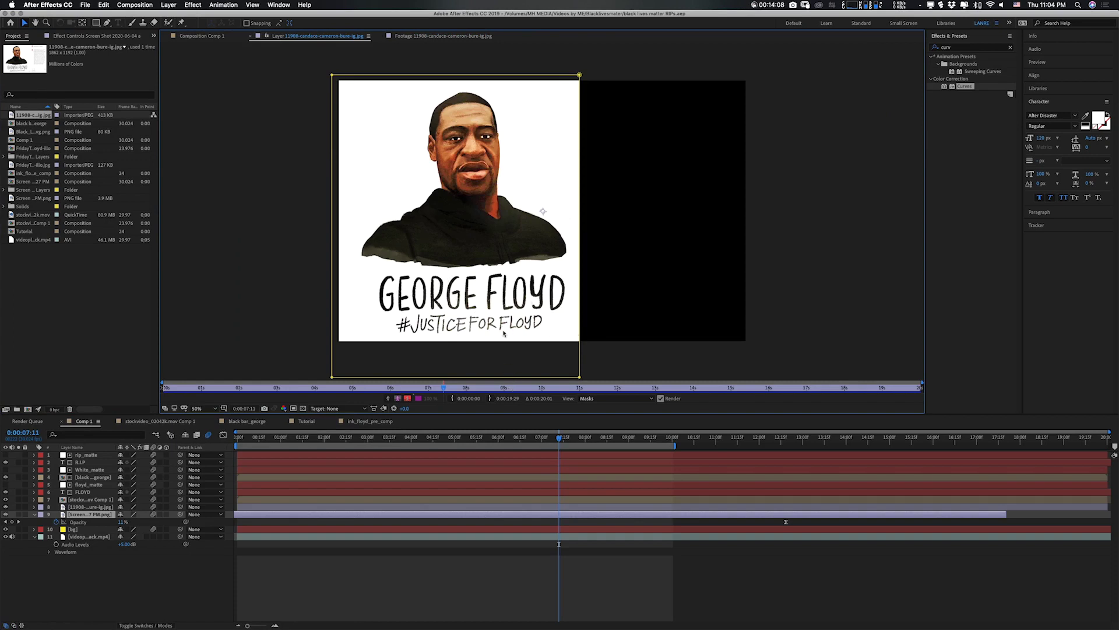
pyautogui.click(203, 36)
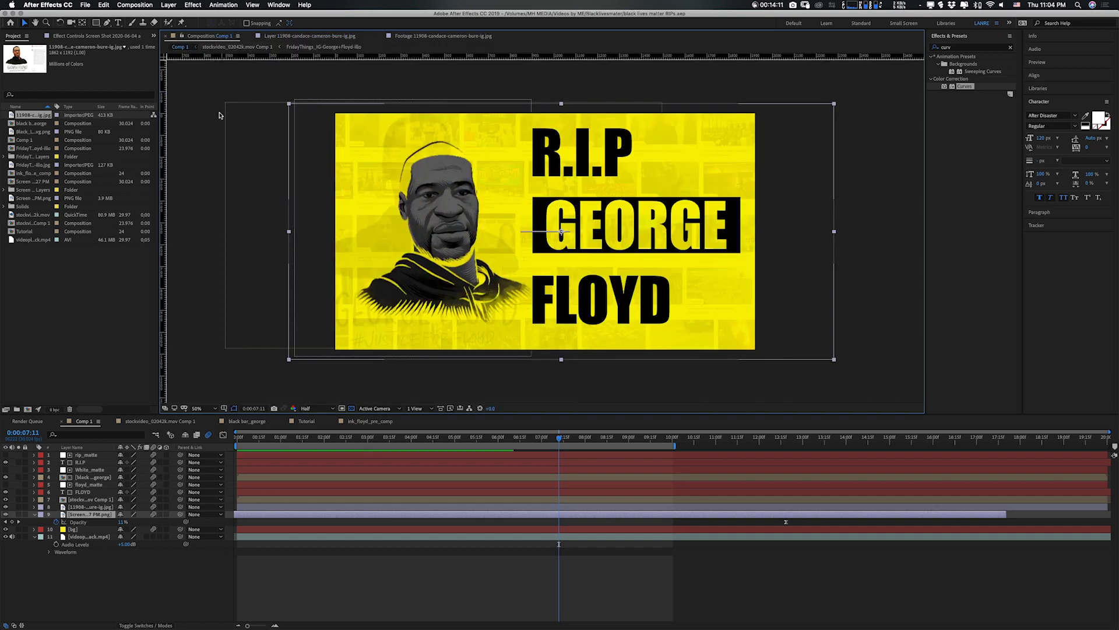
pyautogui.click(359, 424)
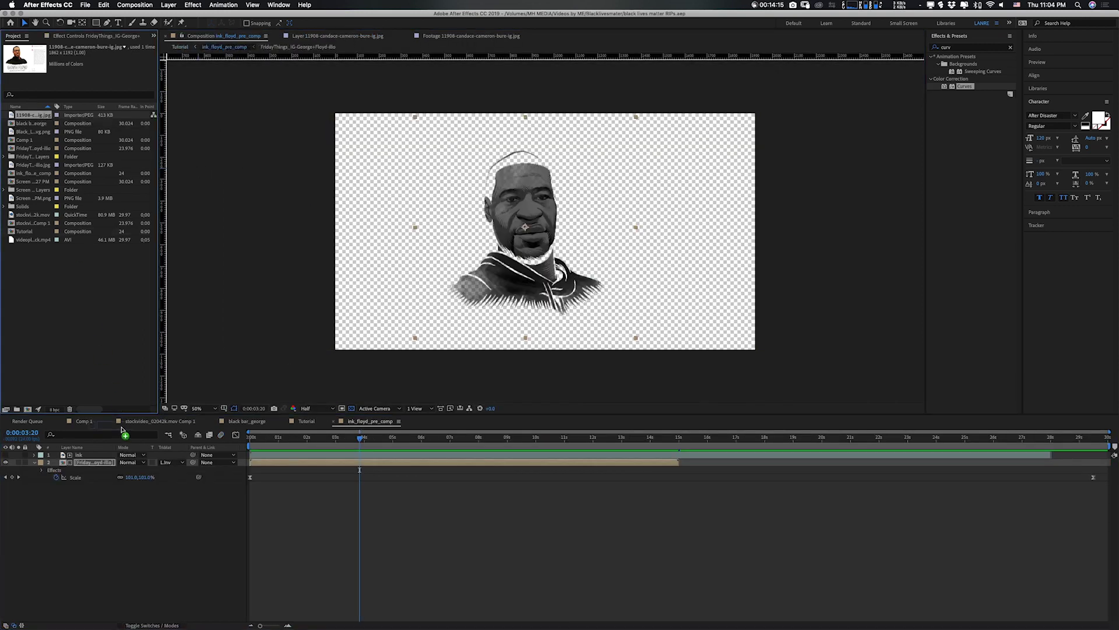
pyautogui.click(306, 421)
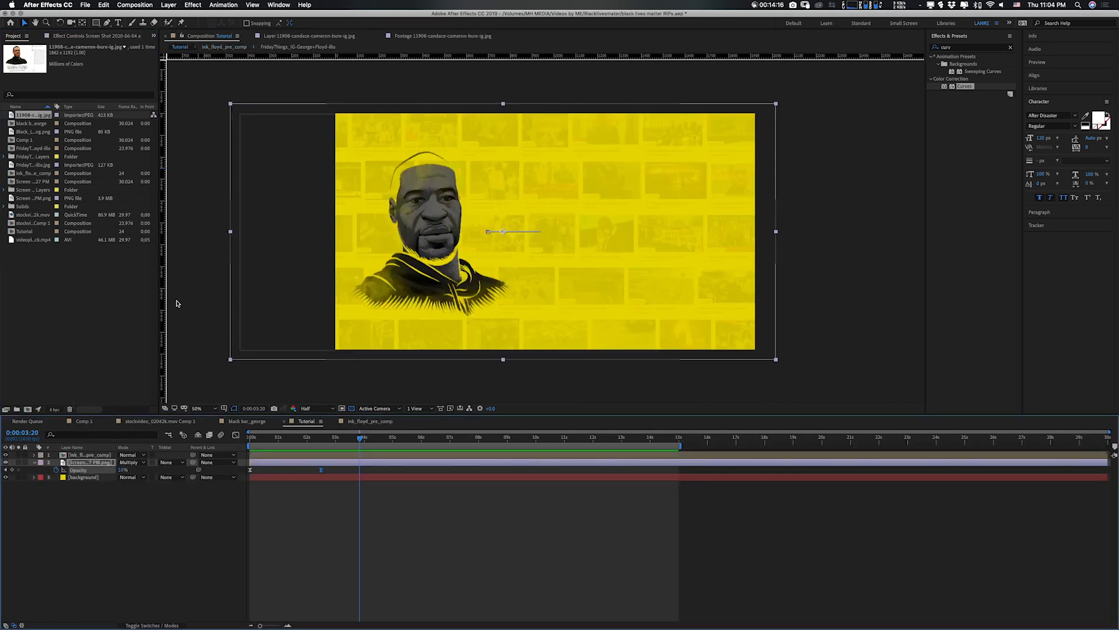
# Add the 11908 JPEG beneath the ink portrait layer and mask it with a rectangle around its illustrated half, excluding the caption text.
pyautogui.moveTo(40, 118); pyautogui.dragTo(105, 461)
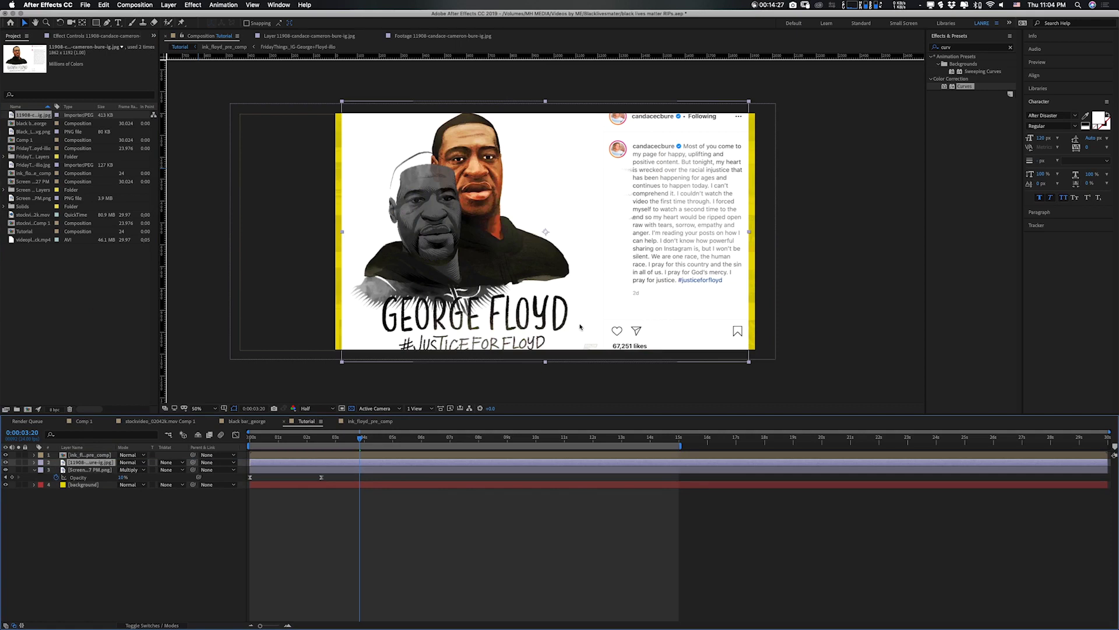
pyautogui.click(96, 22)
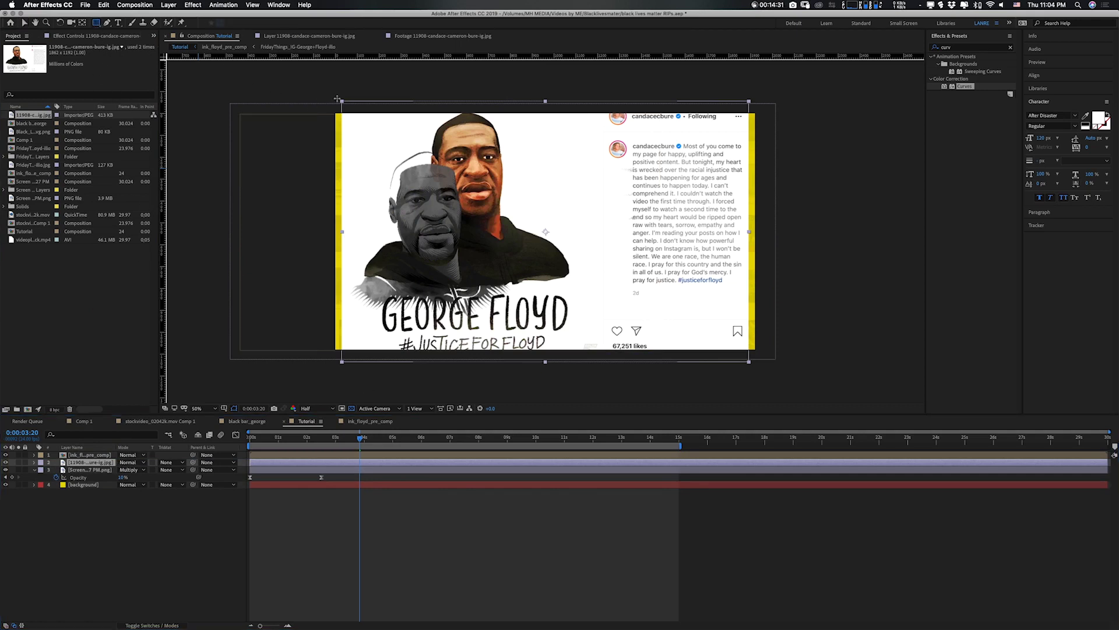
pyautogui.moveTo(338, 92); pyautogui.dragTo(584, 384)
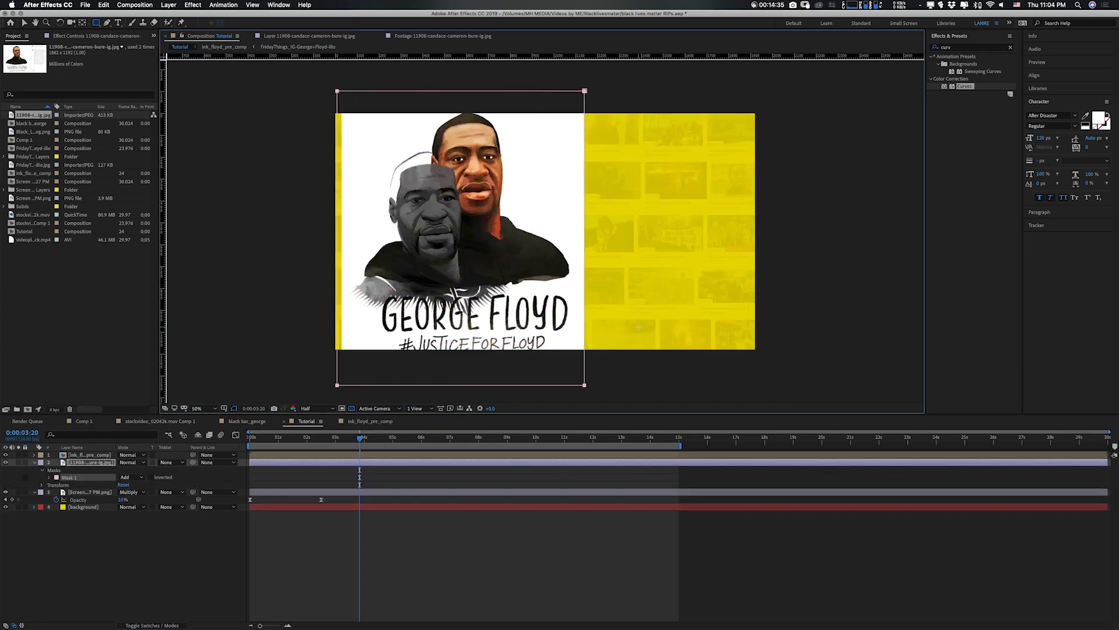
# Rename the masked JPEG layer as george_bg.
pyautogui.press('v')
pyautogui.click(83, 463)
pyautogui.press('Return')
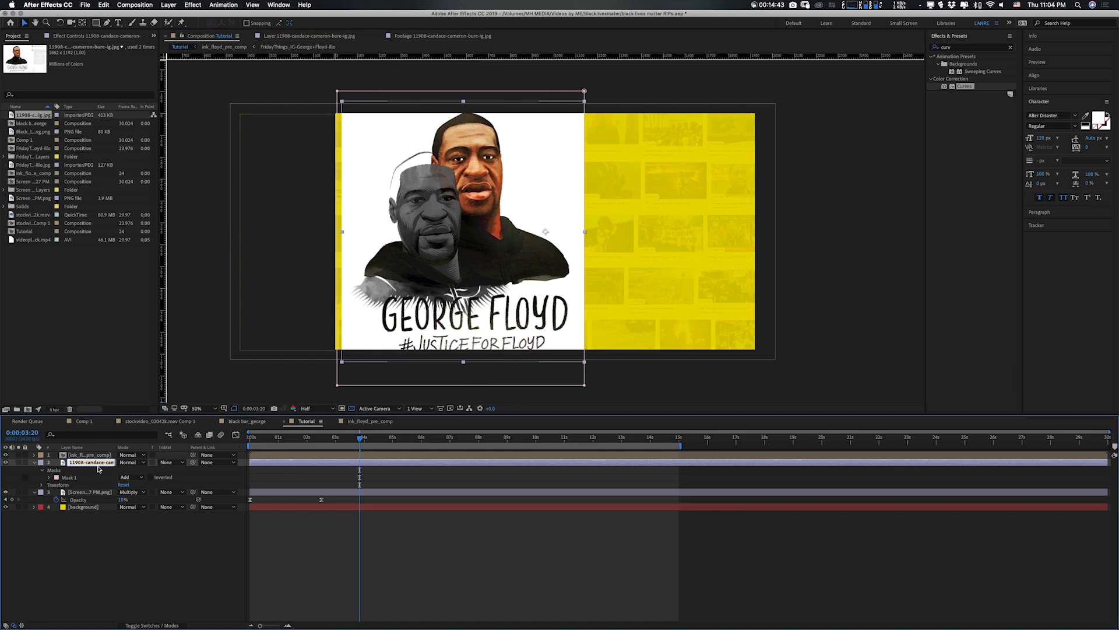
pyautogui.write('george_bg')
pyautogui.press('Return')
# Keyframe the george_bg layer's Scale at 100% at 0:00:00:23 and at 0:00:00:00.
pyautogui.click(277, 445)
pyautogui.press('pageup')
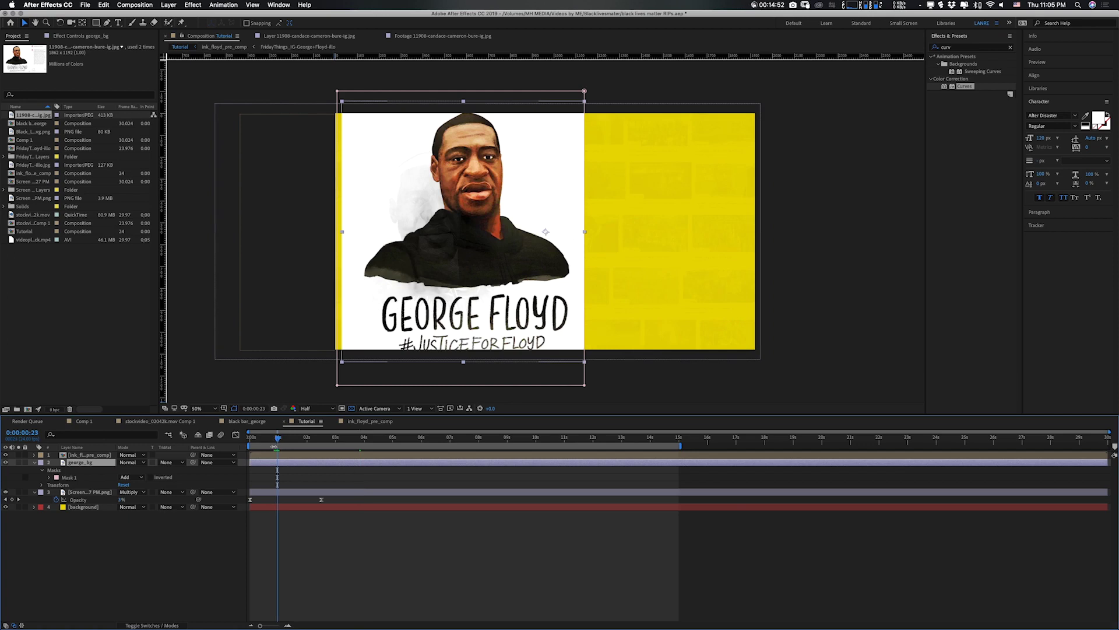
pyautogui.press('s')
pyautogui.click(56, 469)
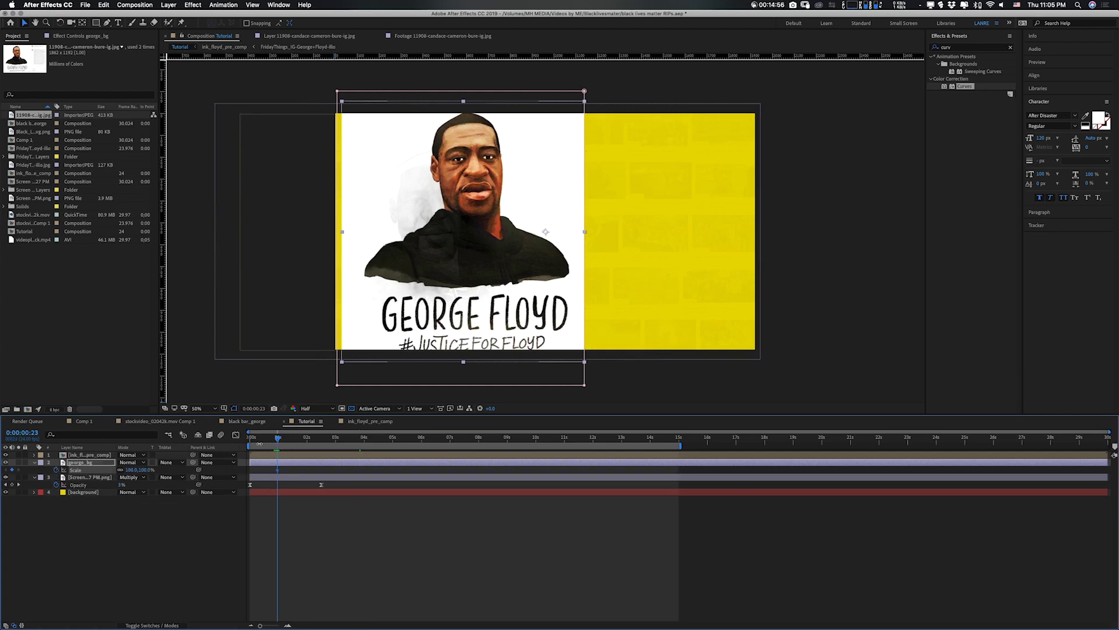
pyautogui.moveTo(257, 442); pyautogui.dragTo(250, 442)
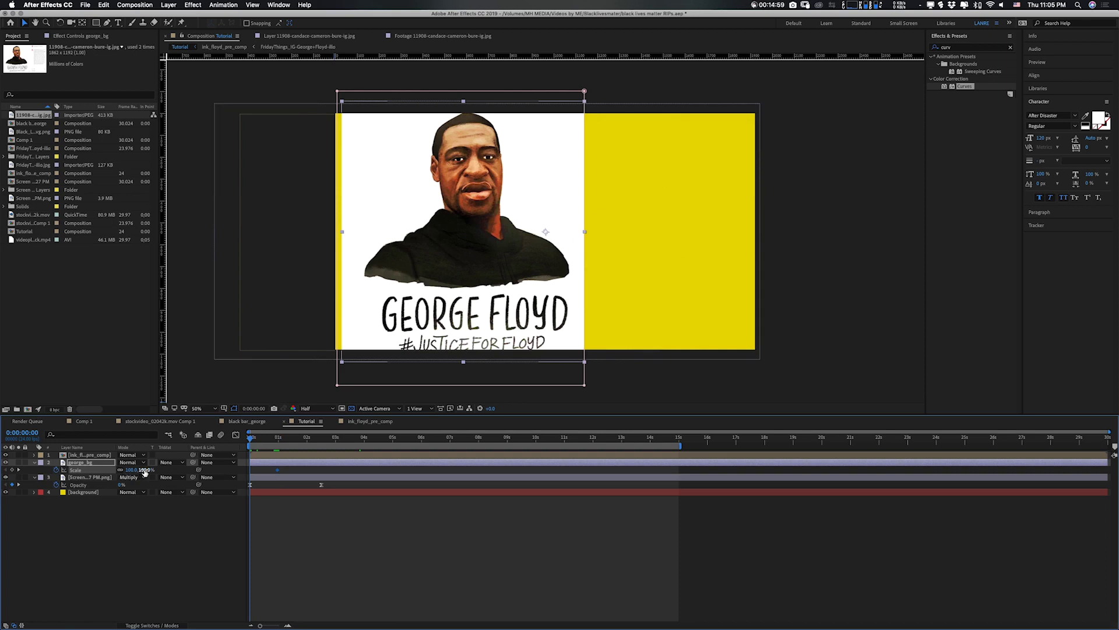
pyautogui.click(144, 469)
pyautogui.click(145, 507)
# Set the george_bg layer's Scale to 110% at 0:00:00:23.
pyautogui.click(80, 463)
pyautogui.click(279, 443)
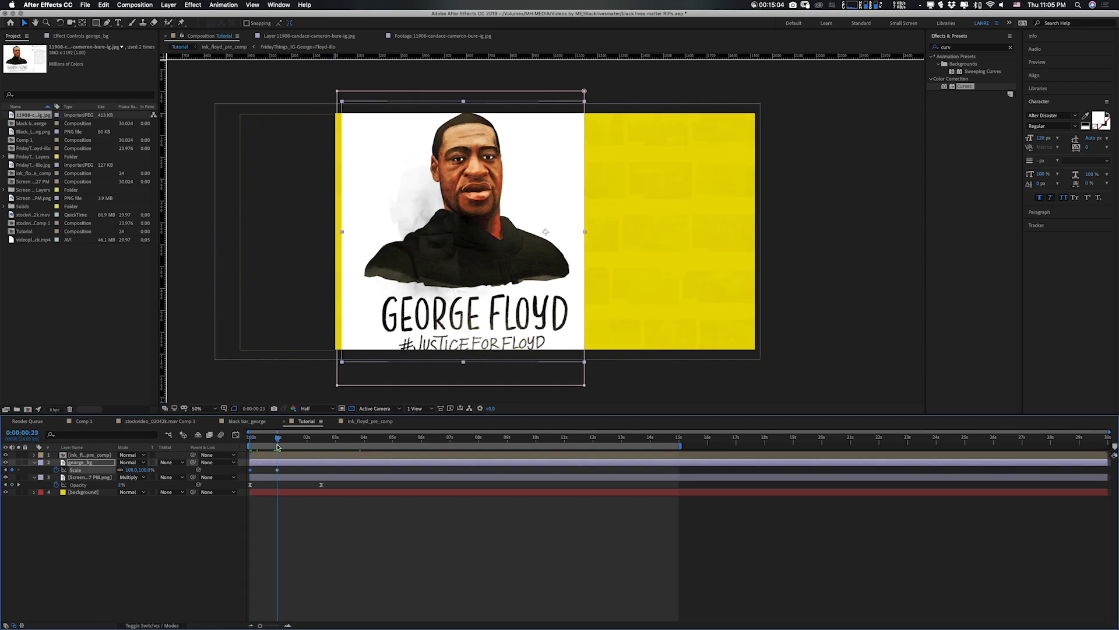
pyautogui.click(145, 470)
pyautogui.write('110')
pyautogui.click(207, 539)
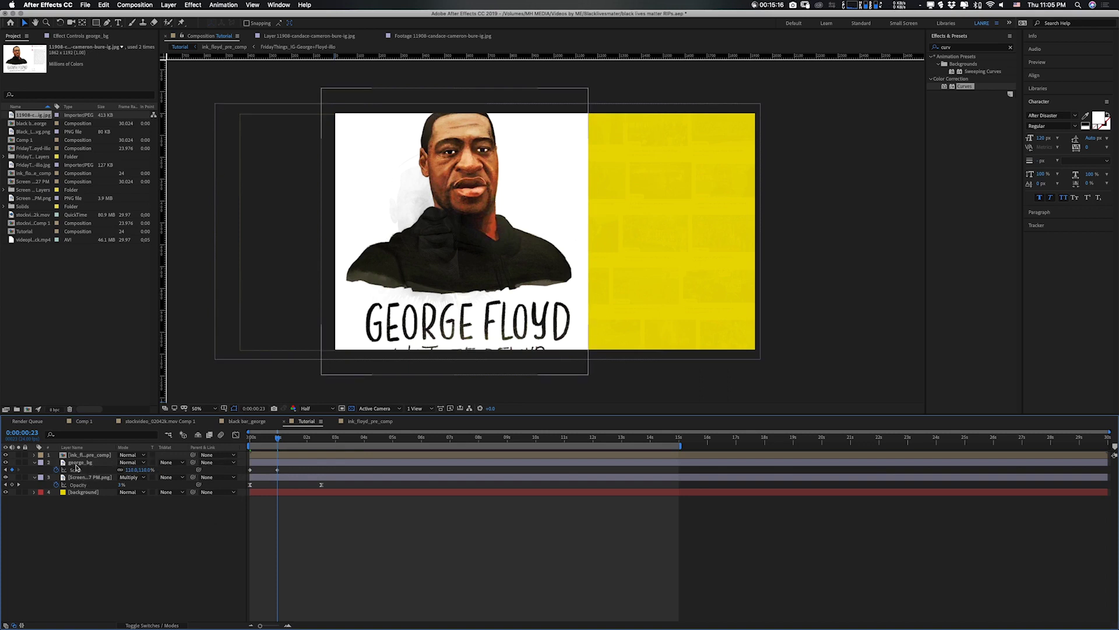
# Ease both Scale keyframes of george_bg, move the second to about 16 seconds, and preview the slow growth.
pyautogui.click(289, 462)
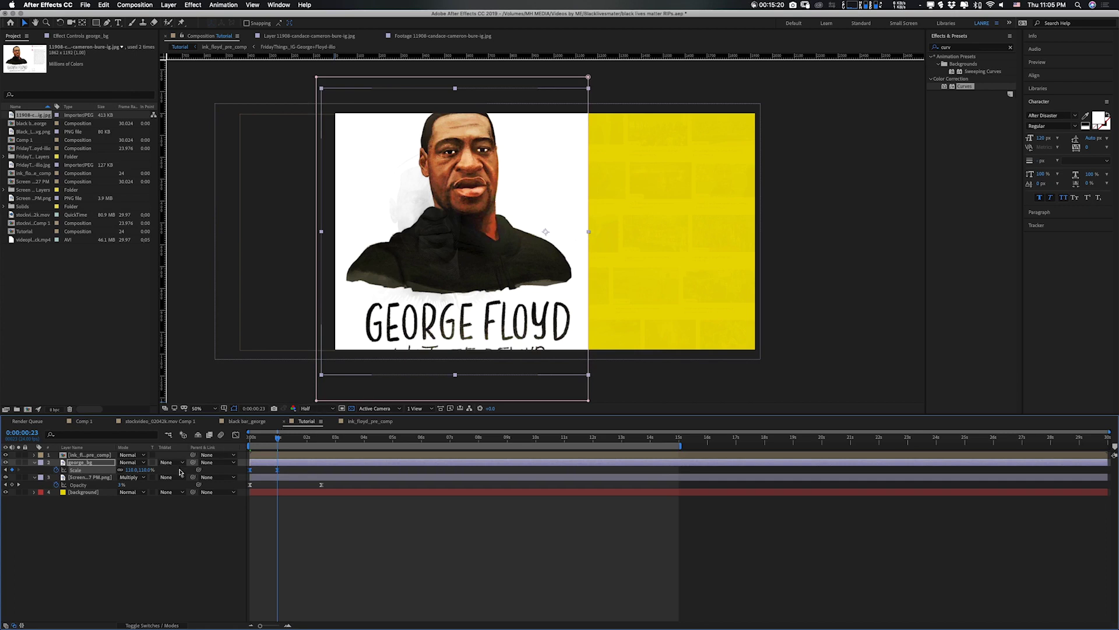
pyautogui.moveTo(278, 470); pyautogui.dragTo(708, 473)
pyautogui.press('space')
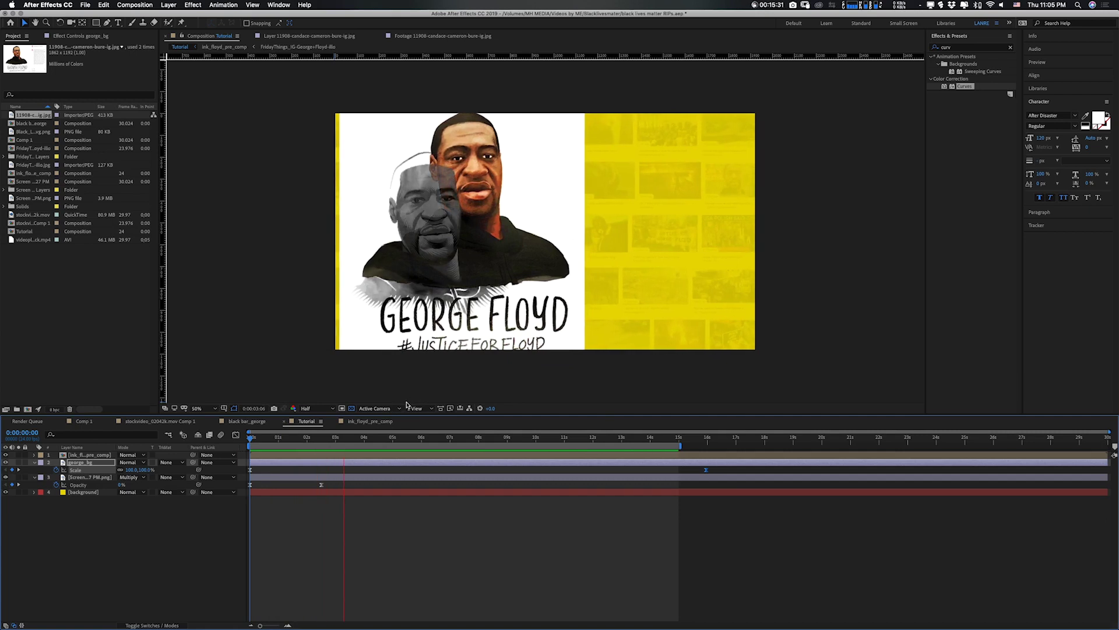
pyautogui.press('space')
# Shift the george_bg image slightly left in the frame and keyframe its Opacity at 5% at 0:00:01:00, trying 10% first.
pyautogui.moveTo(561, 216); pyautogui.dragTo(537, 215)
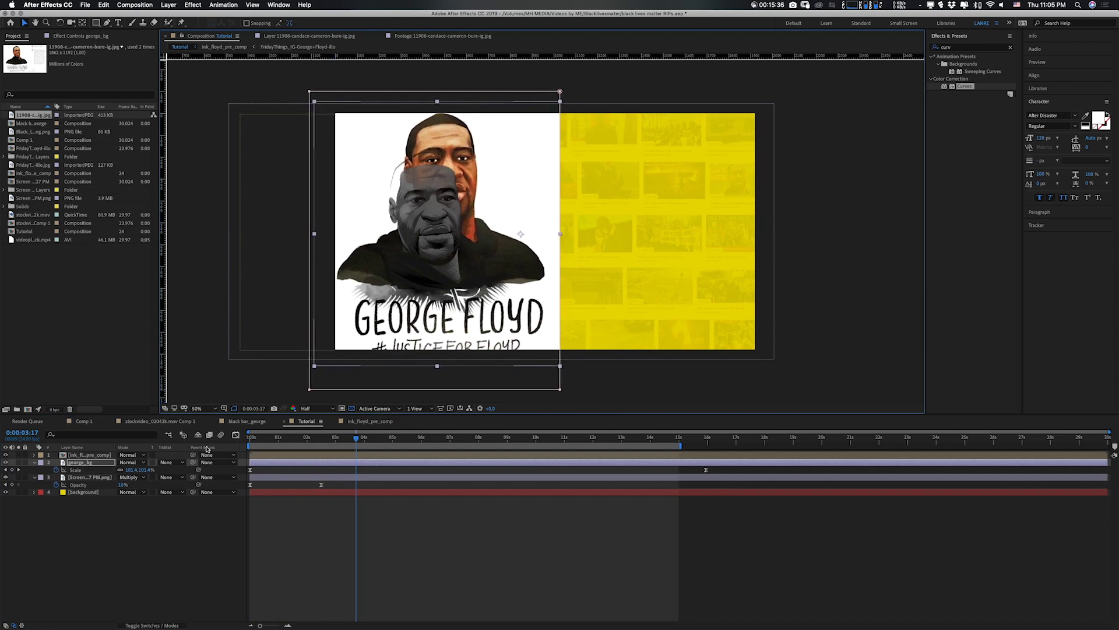
pyautogui.click(94, 464)
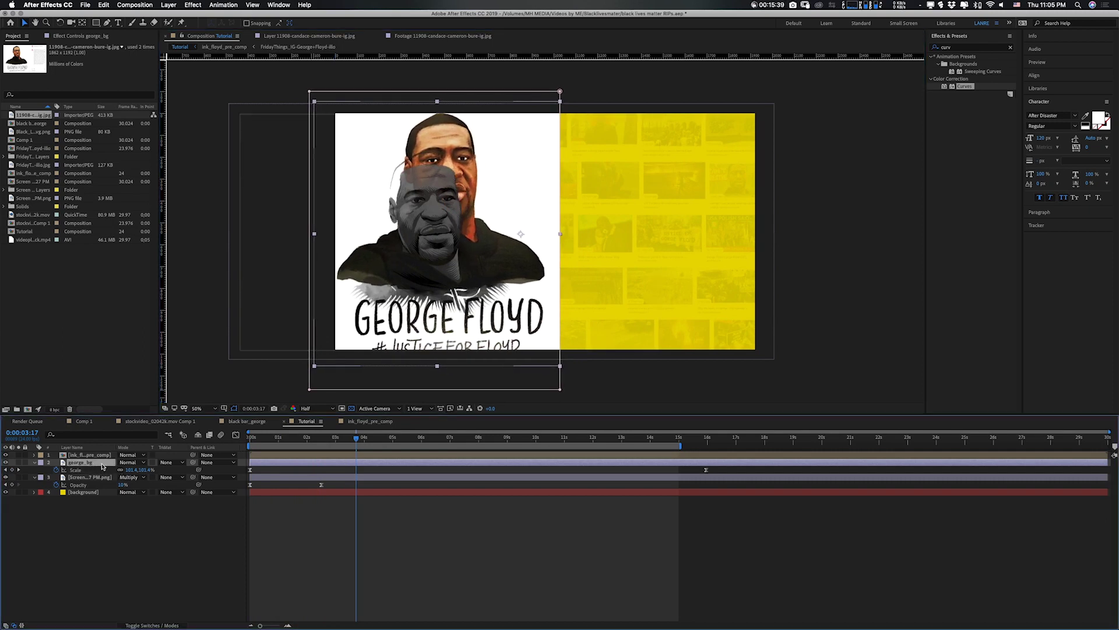
pyautogui.press('t')
pyautogui.click(280, 444)
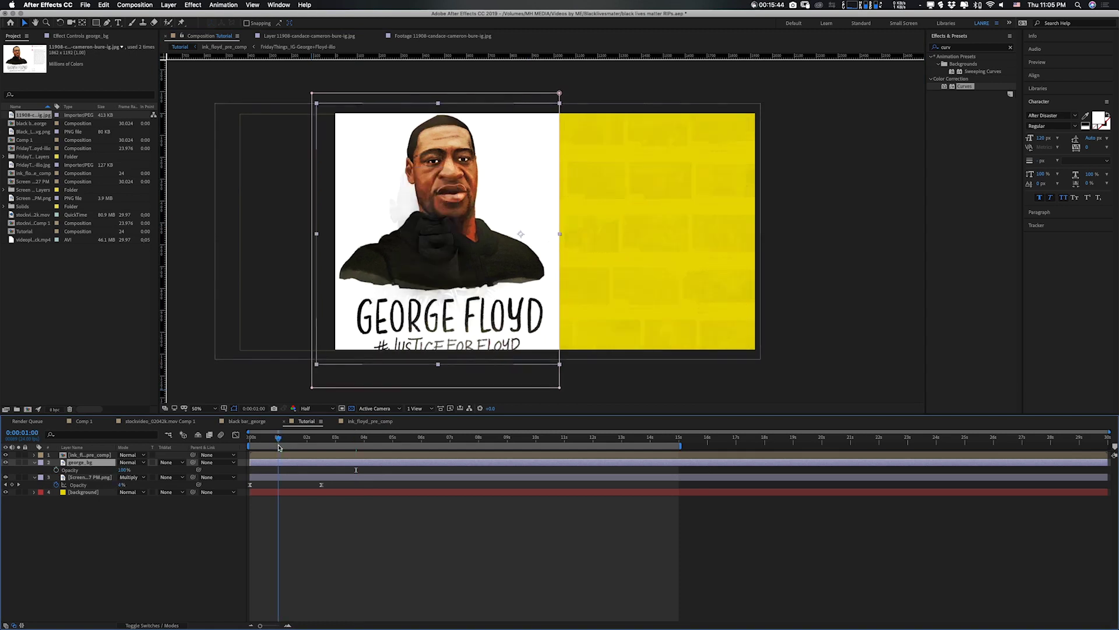
pyautogui.click(125, 470)
pyautogui.write('10')
pyautogui.press('Return')
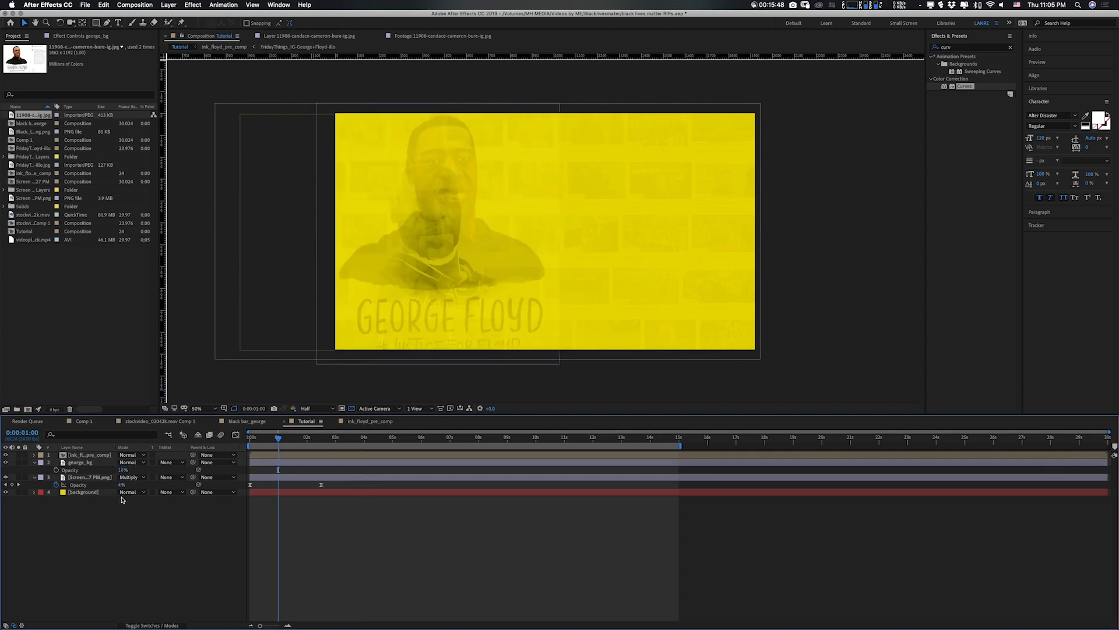
pyautogui.click(123, 469)
pyautogui.write('5')
pyautogui.press('Return')
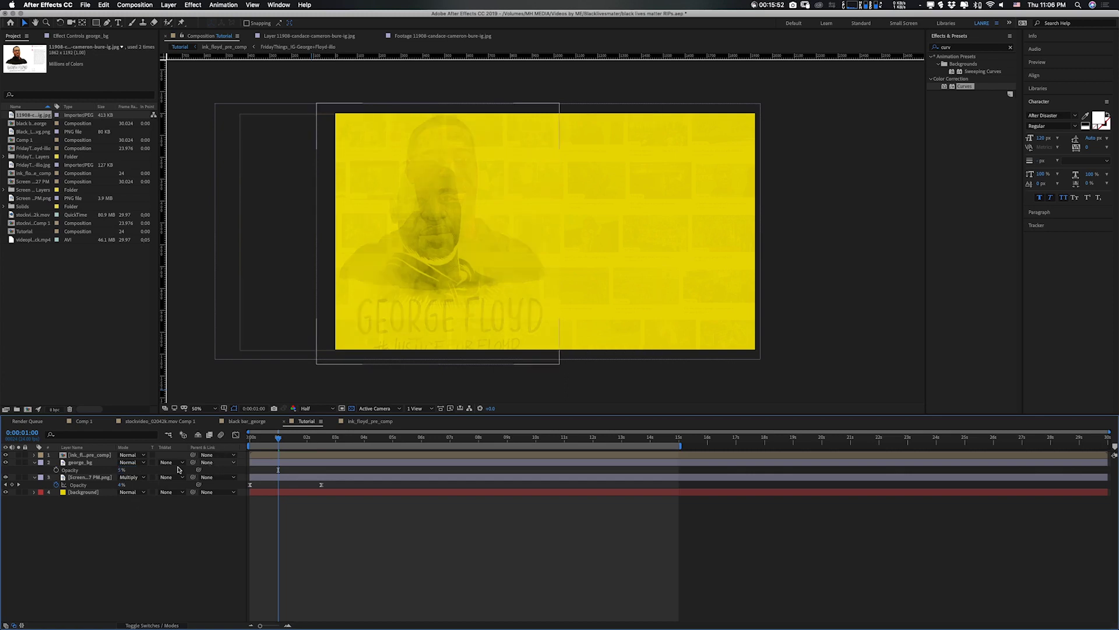
pyautogui.click(57, 470)
# Set the george_bg layer's Opacity to 0% at 0:00:00:00.
pyautogui.press('Home')
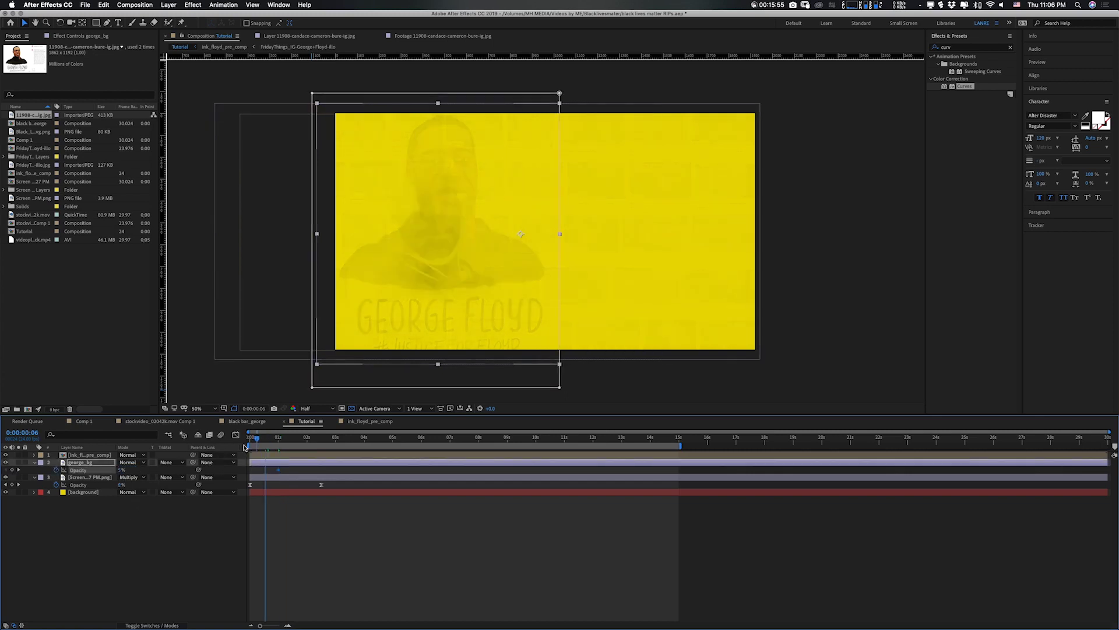
pyautogui.click(122, 470)
pyautogui.write('0')
pyautogui.press('Return')
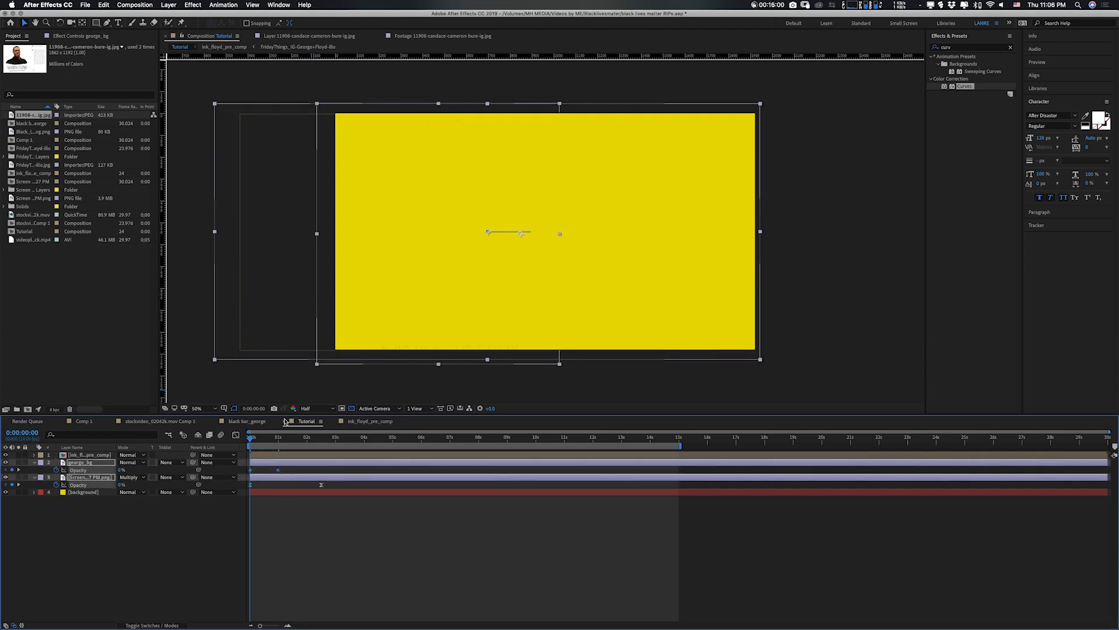
pyautogui.click(270, 590)
# Ease both Opacity keyframes of george_bg, move the second to about 4 seconds, and preview the fade-in.
pyautogui.click(282, 463)
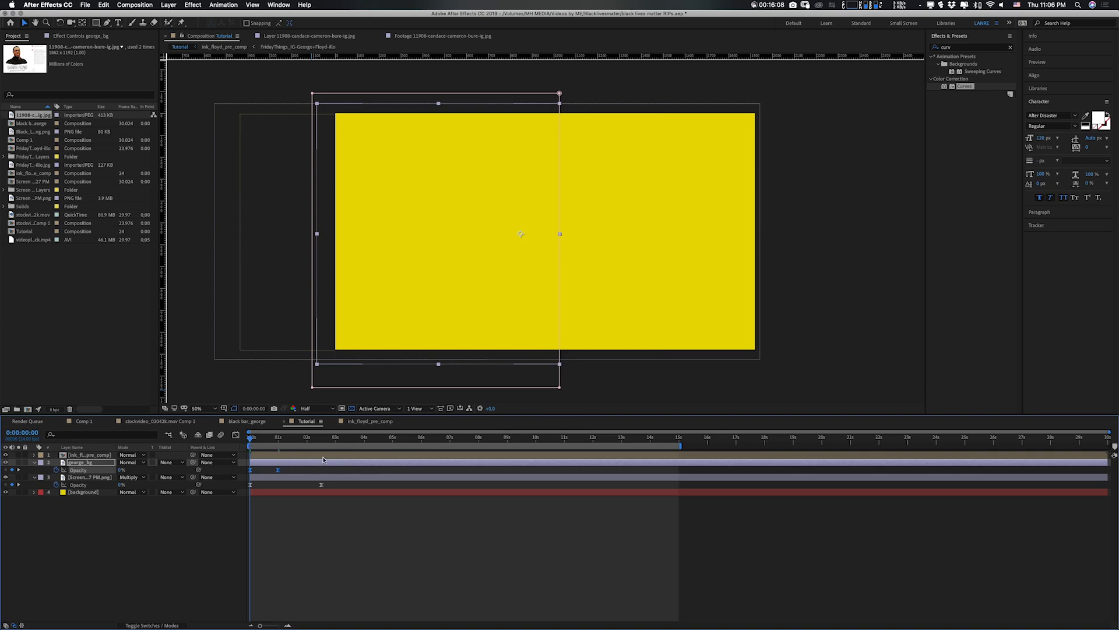
pyautogui.click(297, 480)
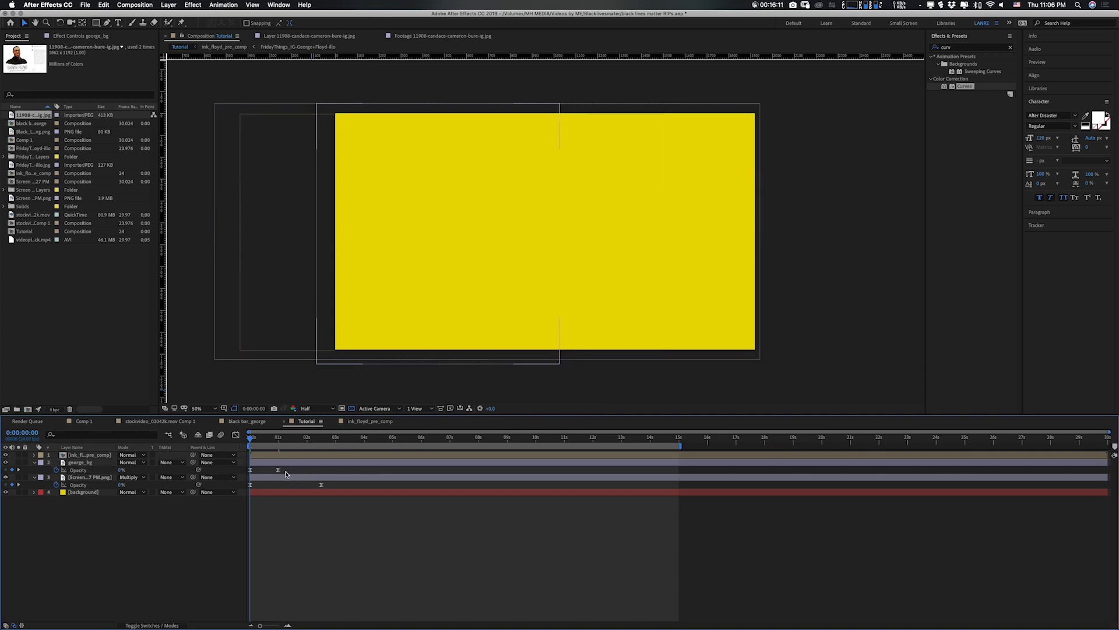
pyautogui.moveTo(278, 473); pyautogui.dragTo(361, 473)
pyautogui.press('space')
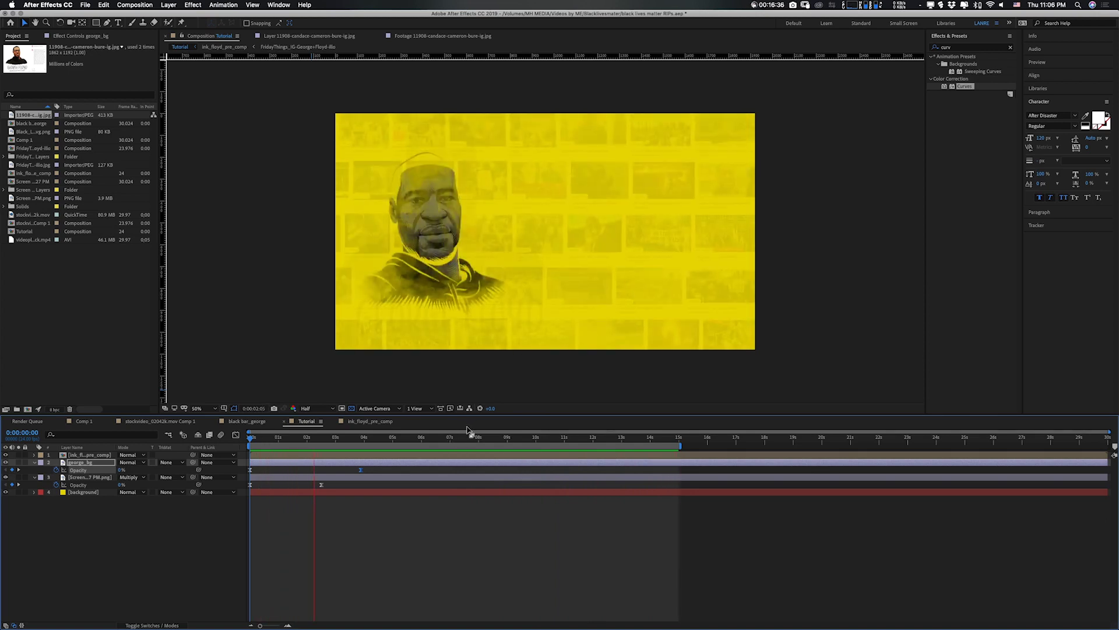
pyautogui.press('space')
pyautogui.click(117, 526)
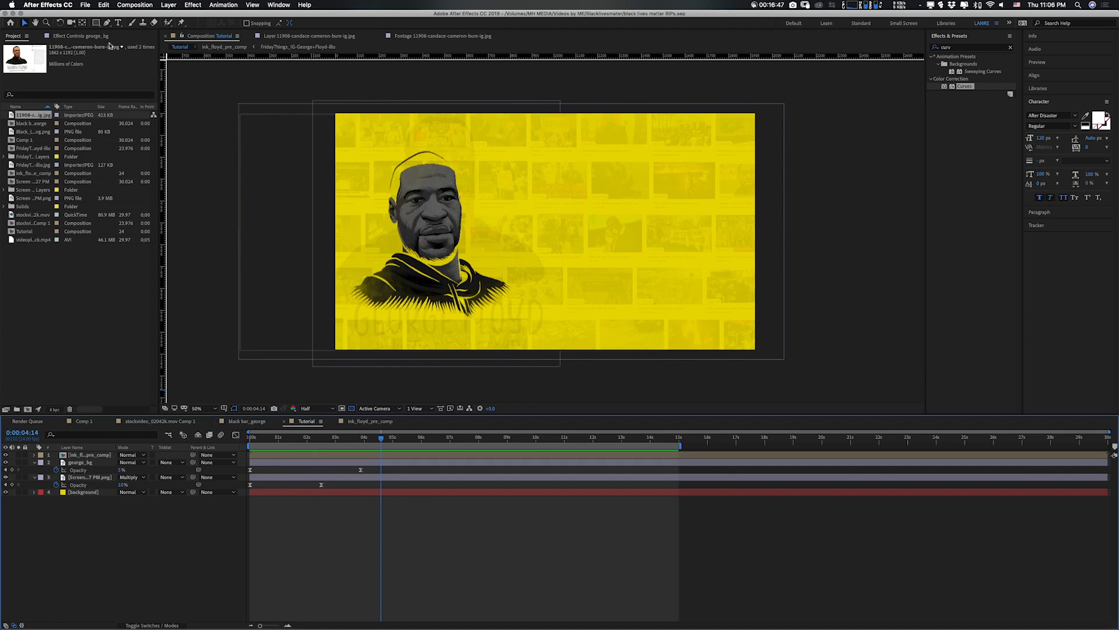
# Create a text layer in the upper area beside the portrait and leave it empty, removing the trial text "R.".
pyautogui.click(118, 22)
pyautogui.click(564, 155)
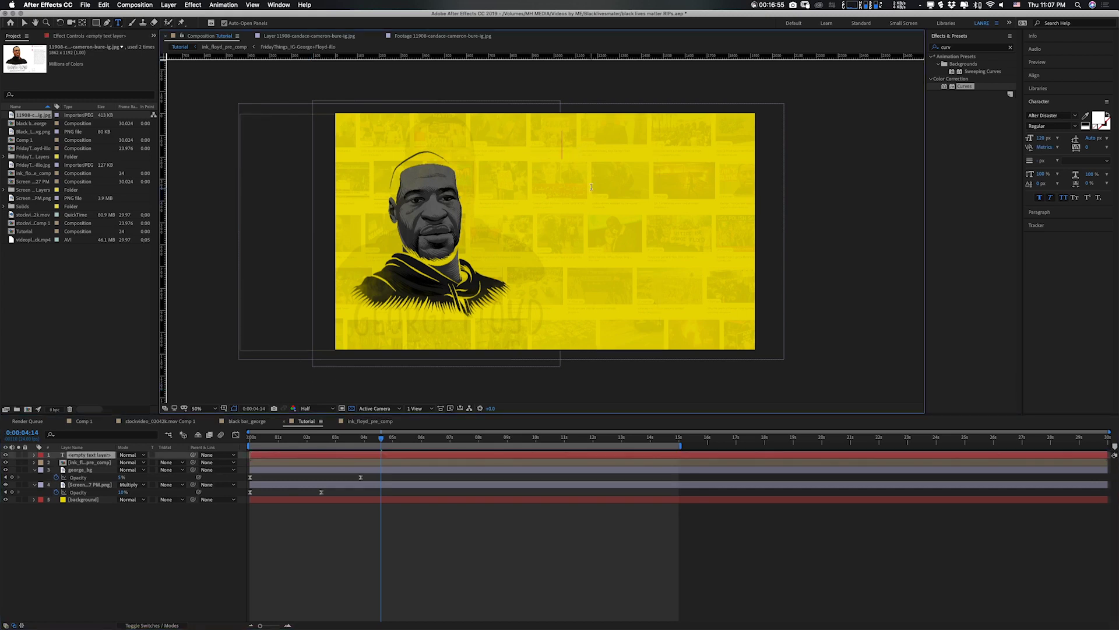
pyautogui.write('R.')
pyautogui.press('BackSpace')
pyautogui.press('BackSpace')
pyautogui.click(23, 23)
# Check the character settings of the R.I.P text layer in Comp 1 and return to the Tutorial composition.
pyautogui.click(87, 421)
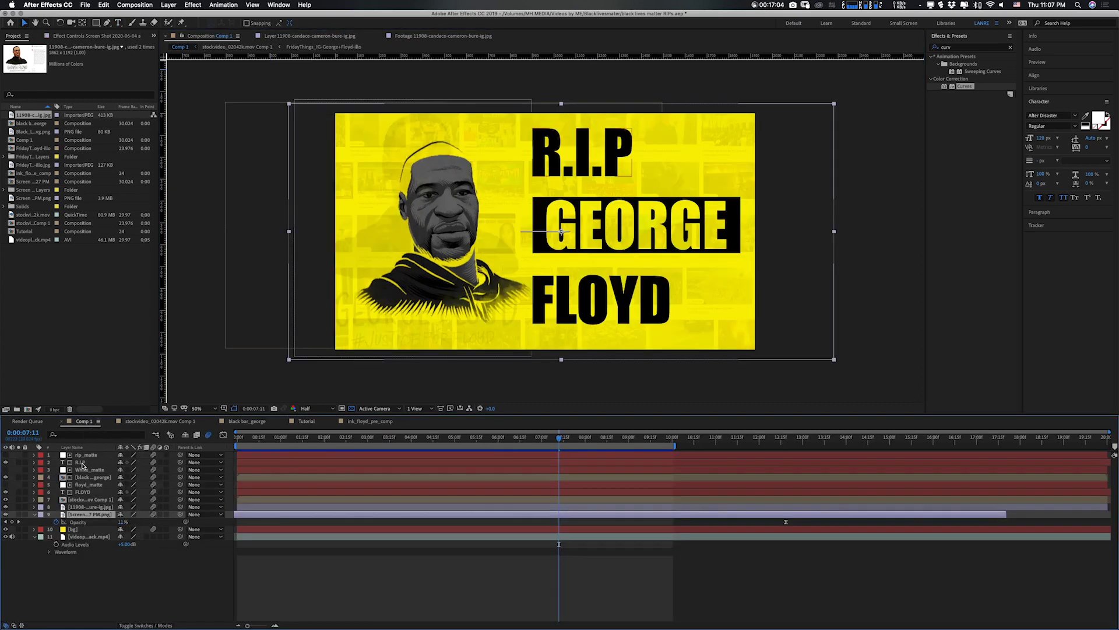
pyautogui.click(82, 463)
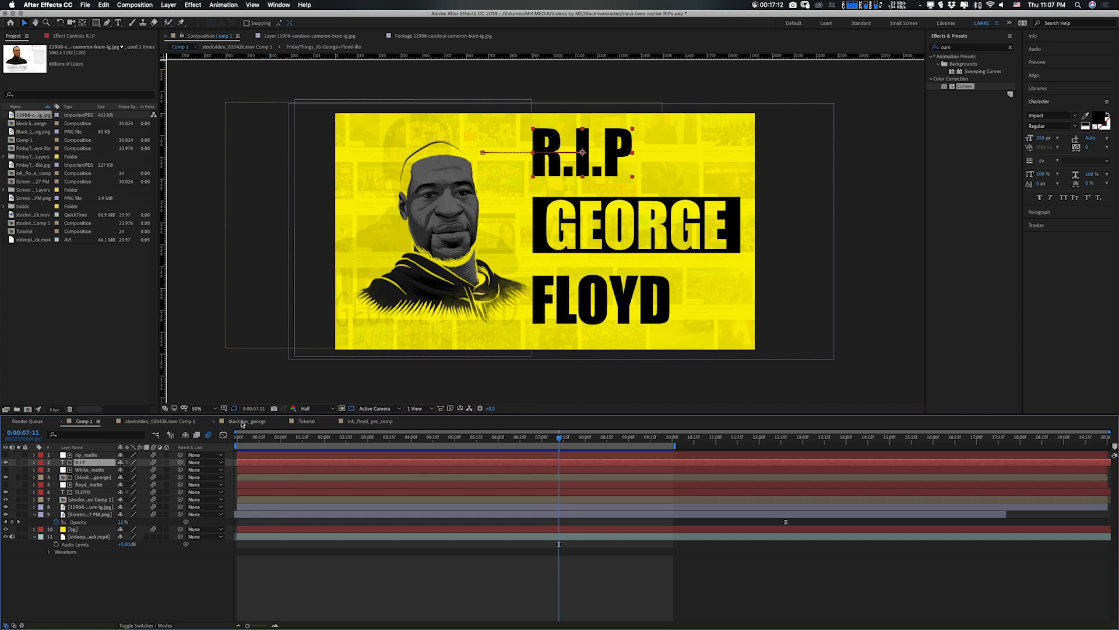
pyautogui.click(309, 421)
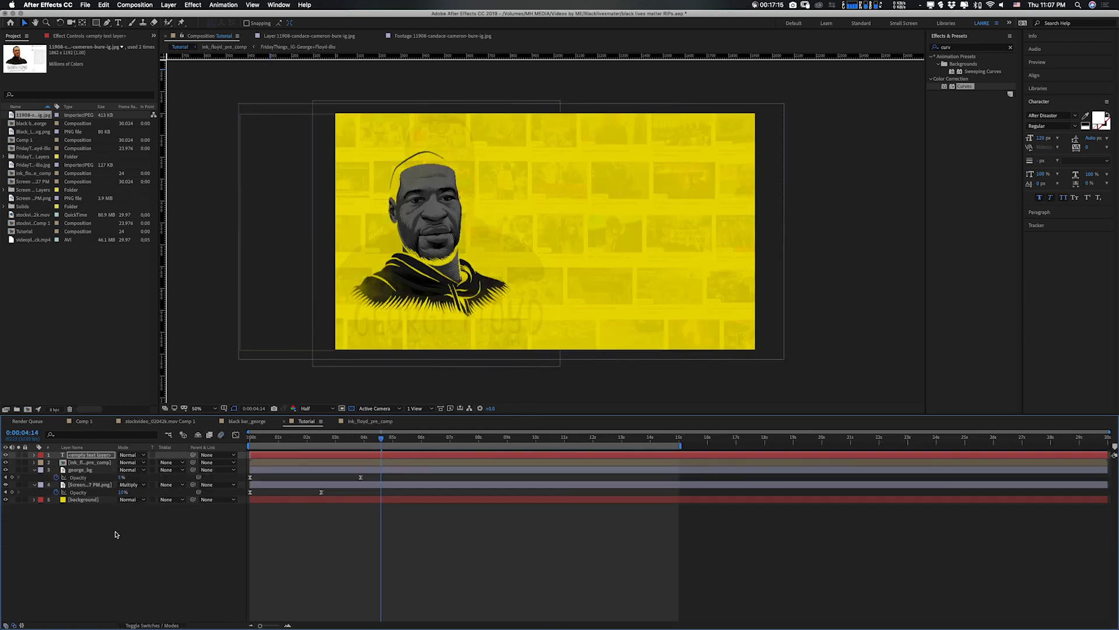
# Set the empty text layer's font to Impact at 250 px.
pyautogui.click(103, 456)
pyautogui.doubleClick(102, 457)
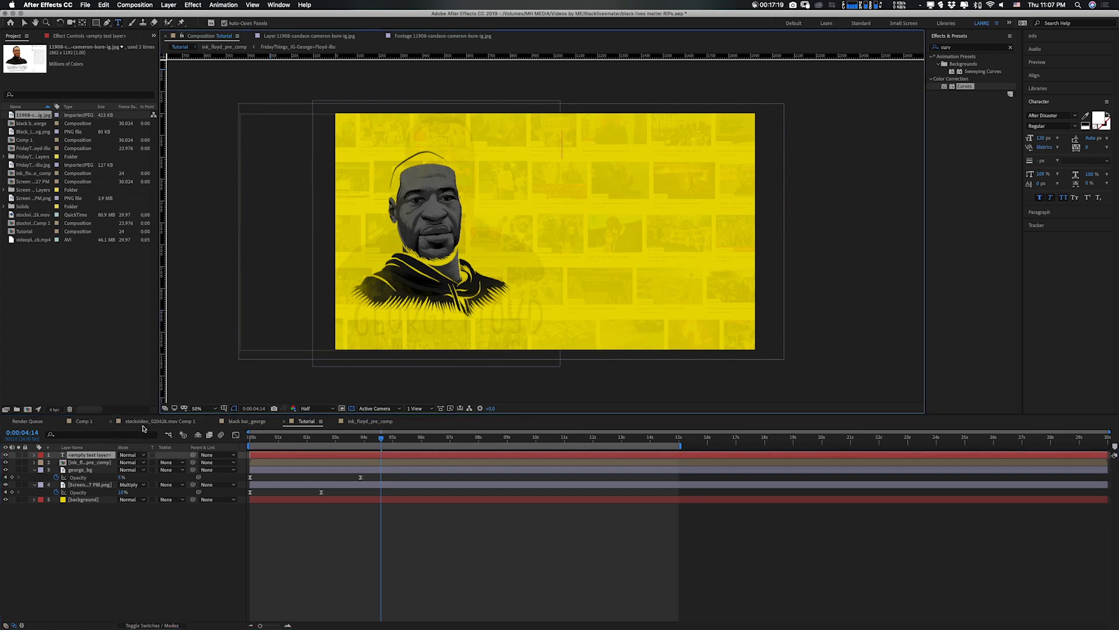
pyautogui.click(1064, 116)
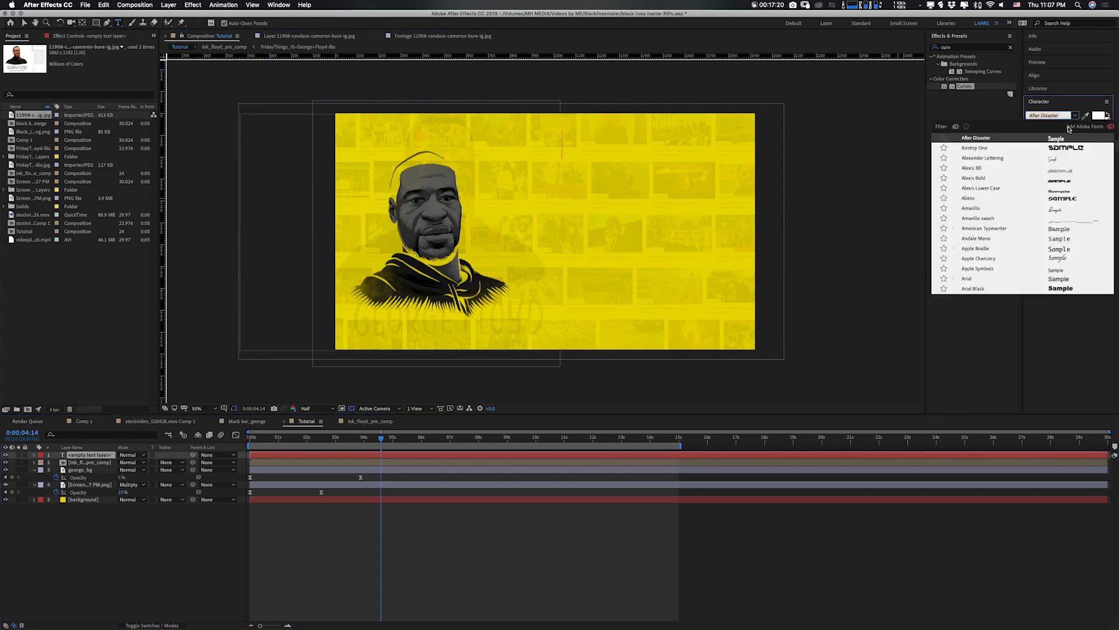
pyautogui.write('IM')
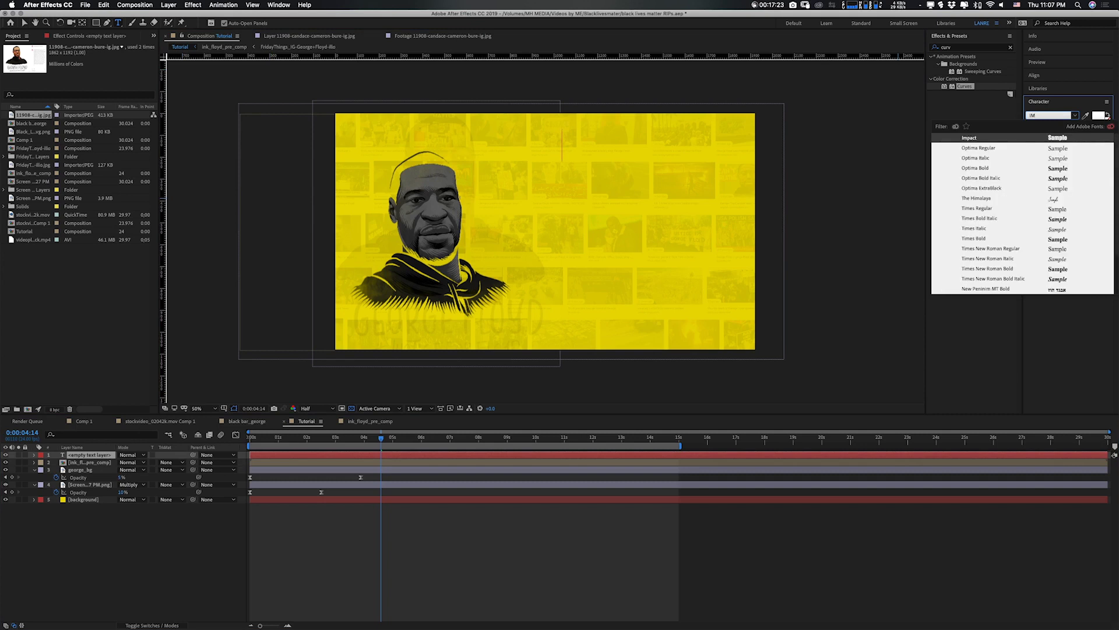
pyautogui.click(1012, 141)
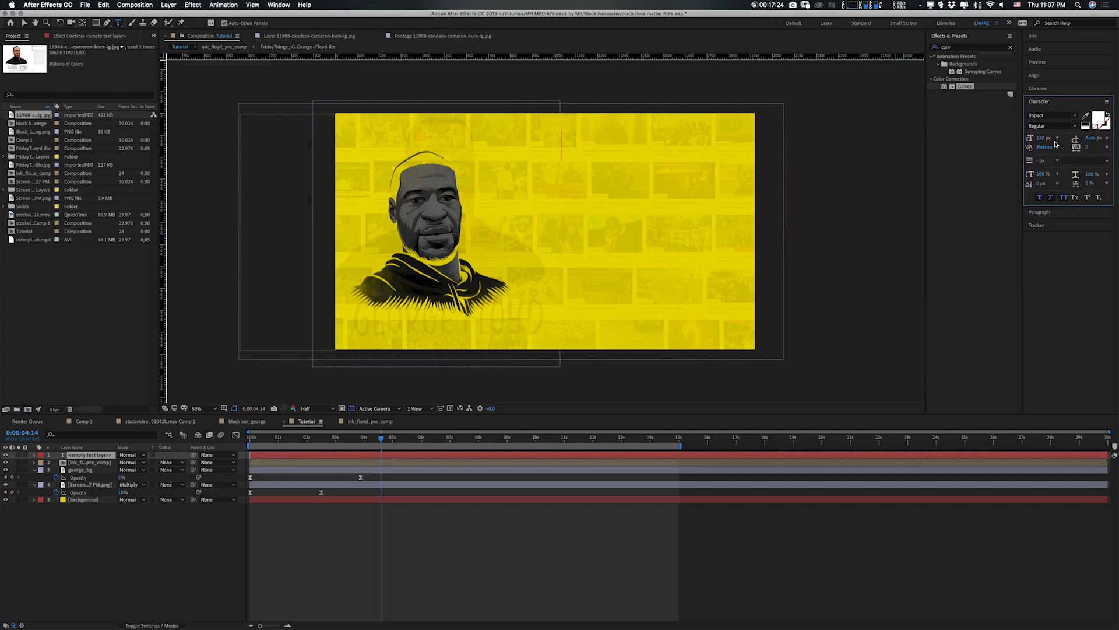
pyautogui.click(1039, 143)
pyautogui.write('250')
pyautogui.press('Return')
# Enter "R.I.P" as the content of the empty text layer.
pyautogui.click(587, 206)
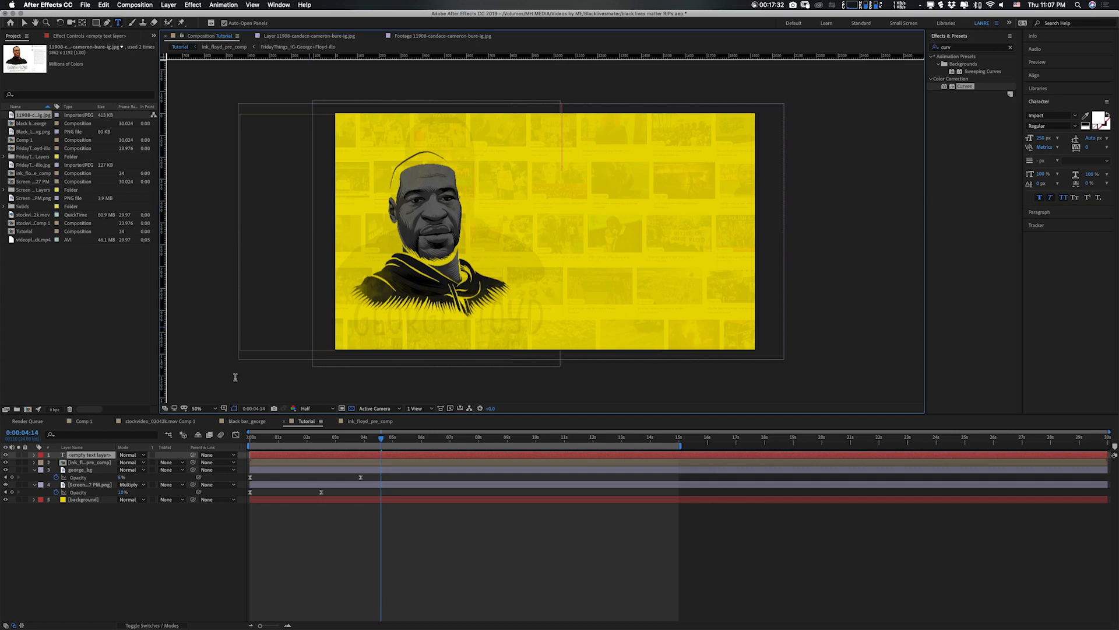
pyautogui.click(98, 457)
pyautogui.press('r')
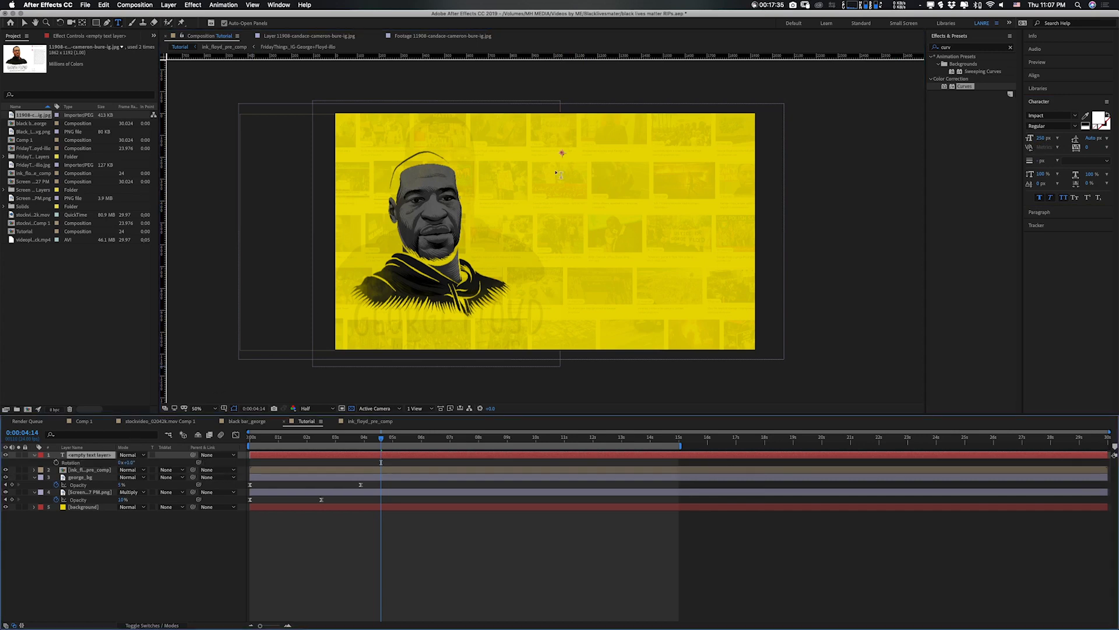
pyautogui.doubleClick(102, 457)
pyautogui.write('R')
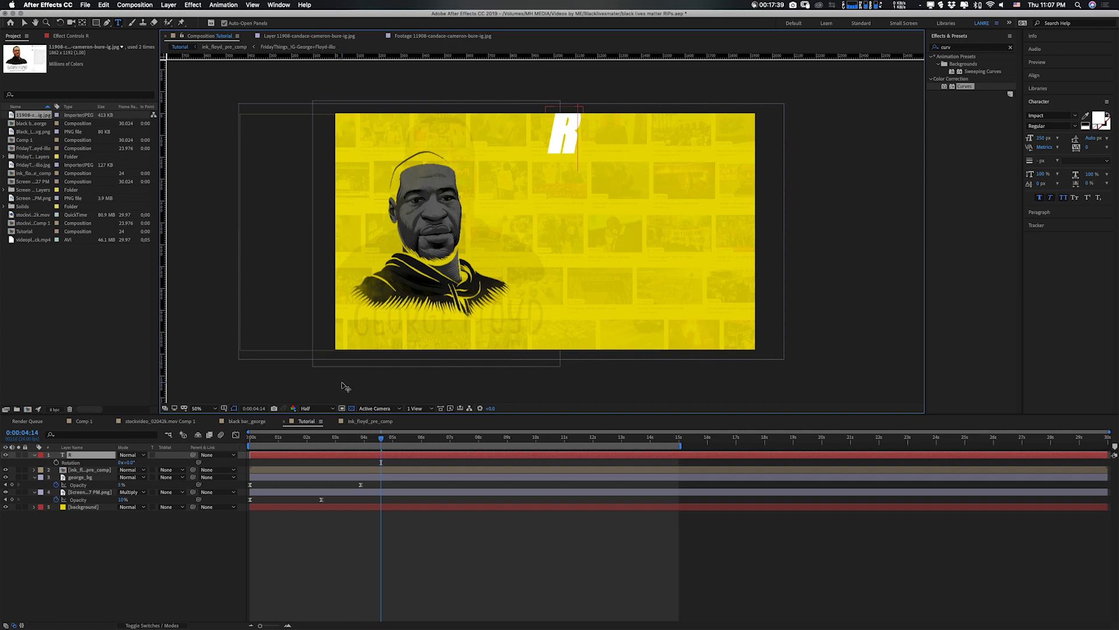
pyautogui.write('.I')
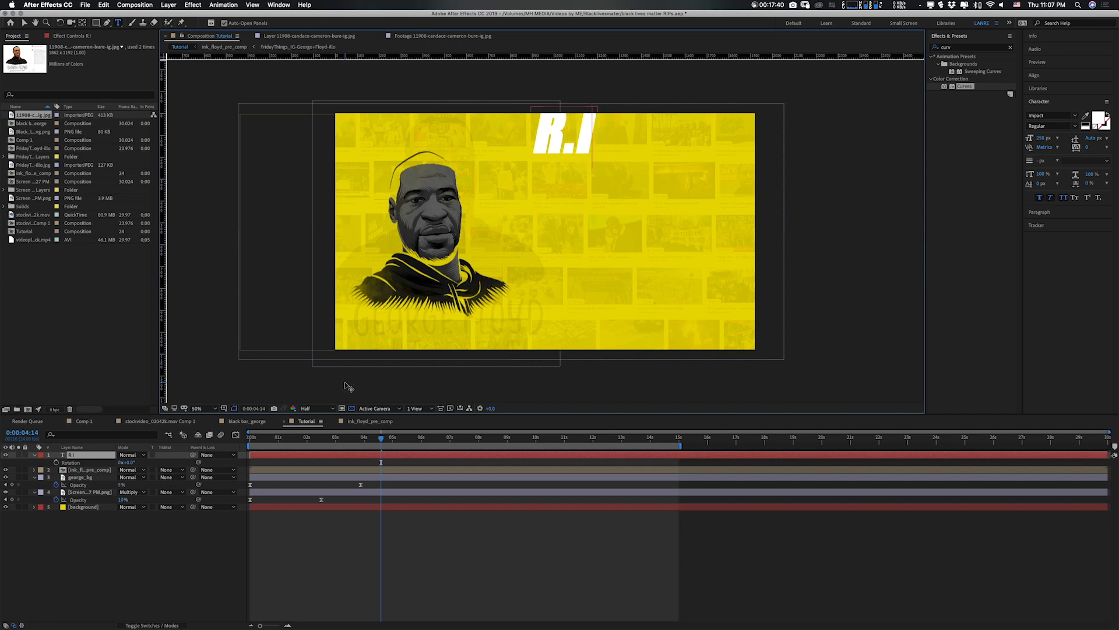
pyautogui.write('.P')
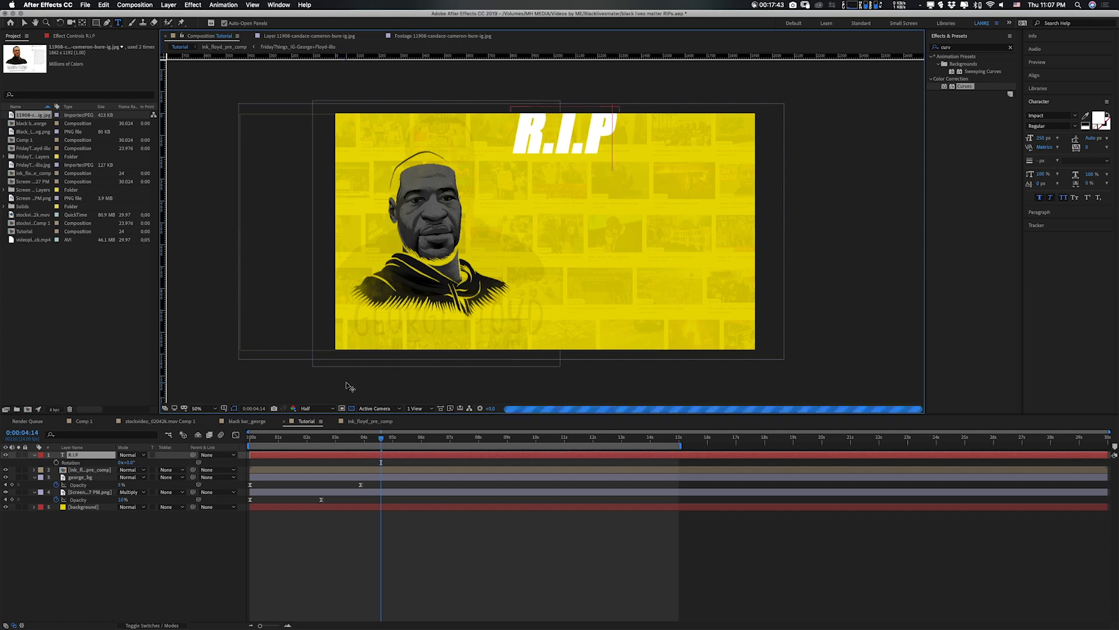
# Move the R.I.P text down and to the right, fully inside the frame beside the portrait.
pyautogui.click(24, 23)
pyautogui.moveTo(589, 147); pyautogui.dragTo(617, 168)
pyautogui.press('capslock')
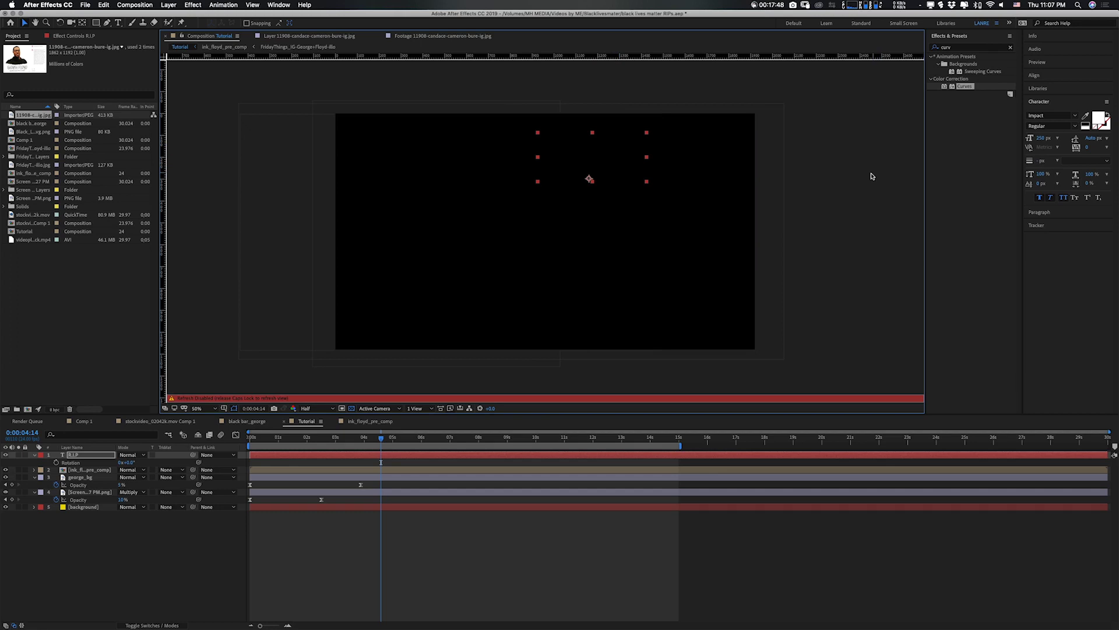
pyautogui.press('capslock')
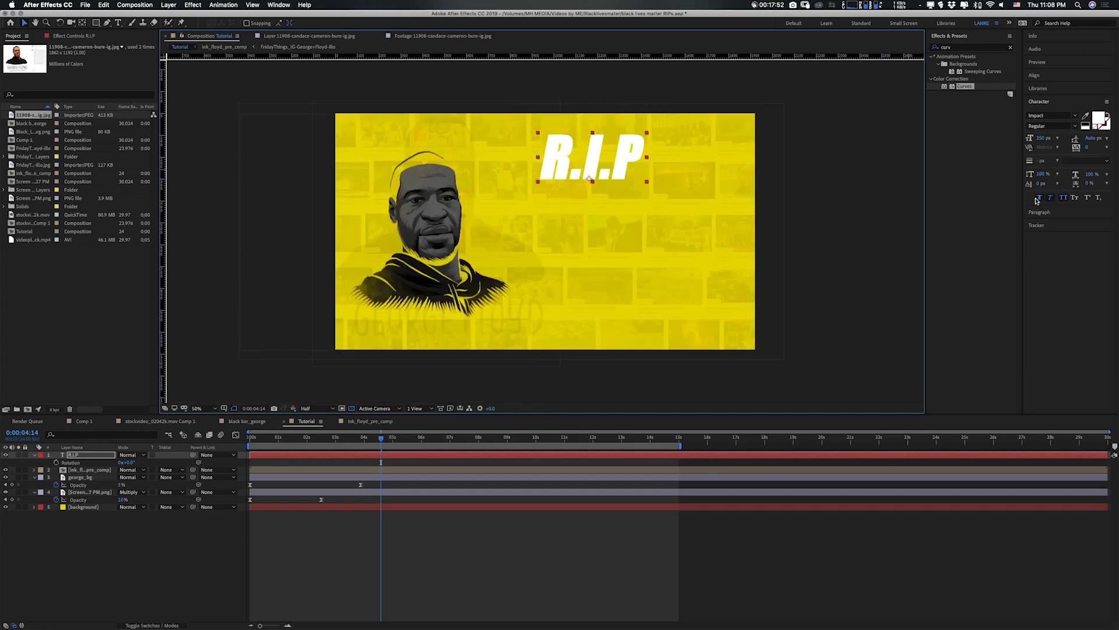
# Turn off faux italic for the R.I.P text, fill it with black, and reposition it in the upper area beside the portrait.
pyautogui.click(1050, 199)
pyautogui.moveTo(610, 171); pyautogui.dragTo(625, 175)
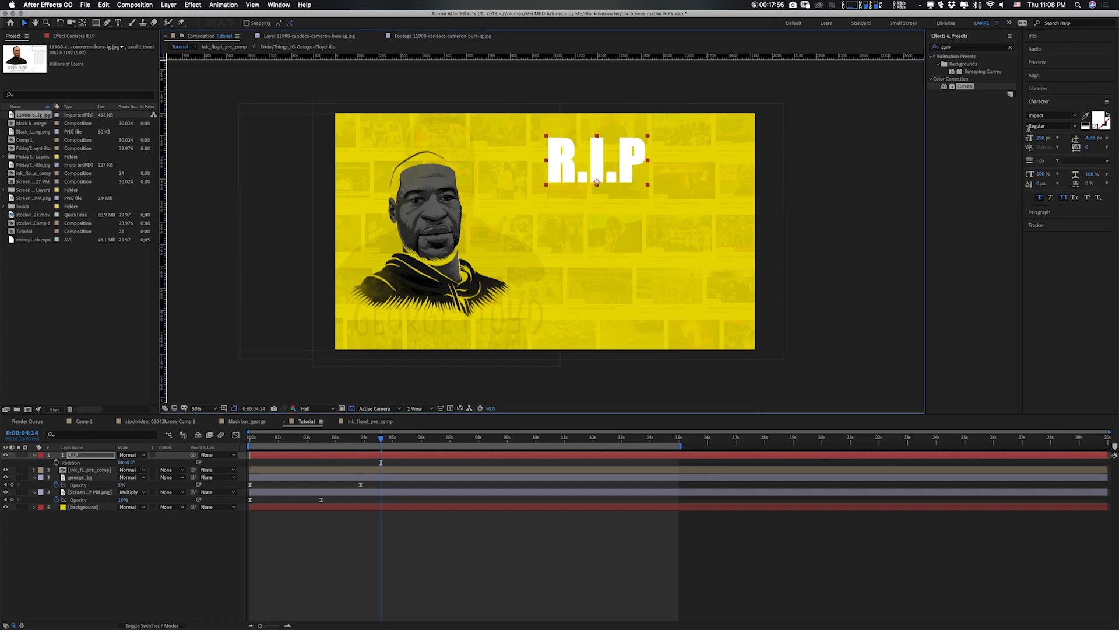
pyautogui.click(1086, 124)
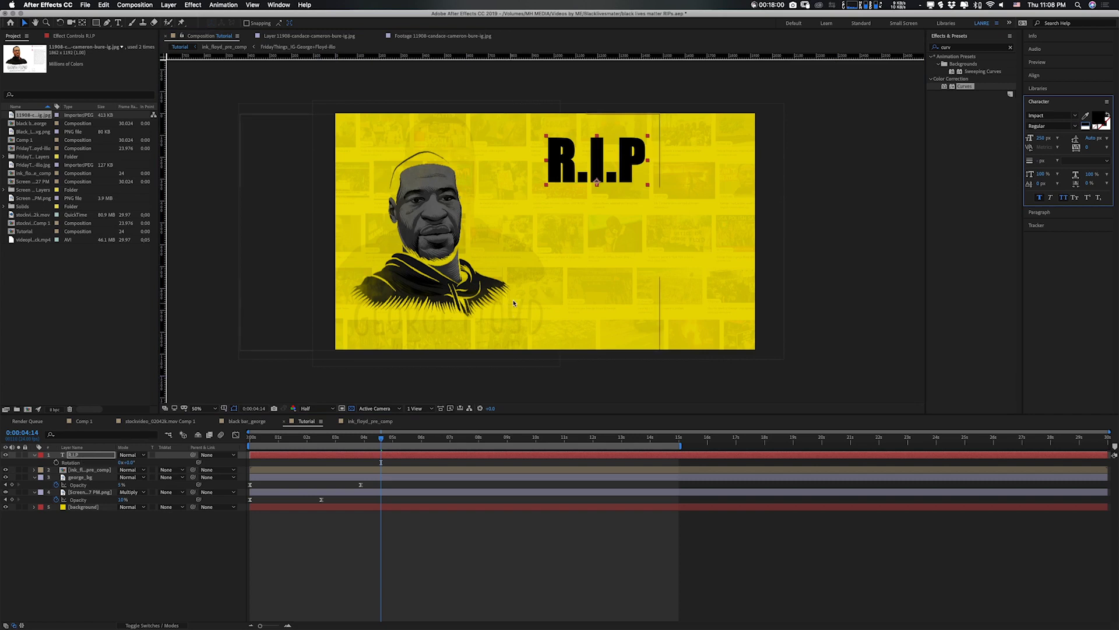
pyautogui.moveTo(572, 170); pyautogui.dragTo(568, 167)
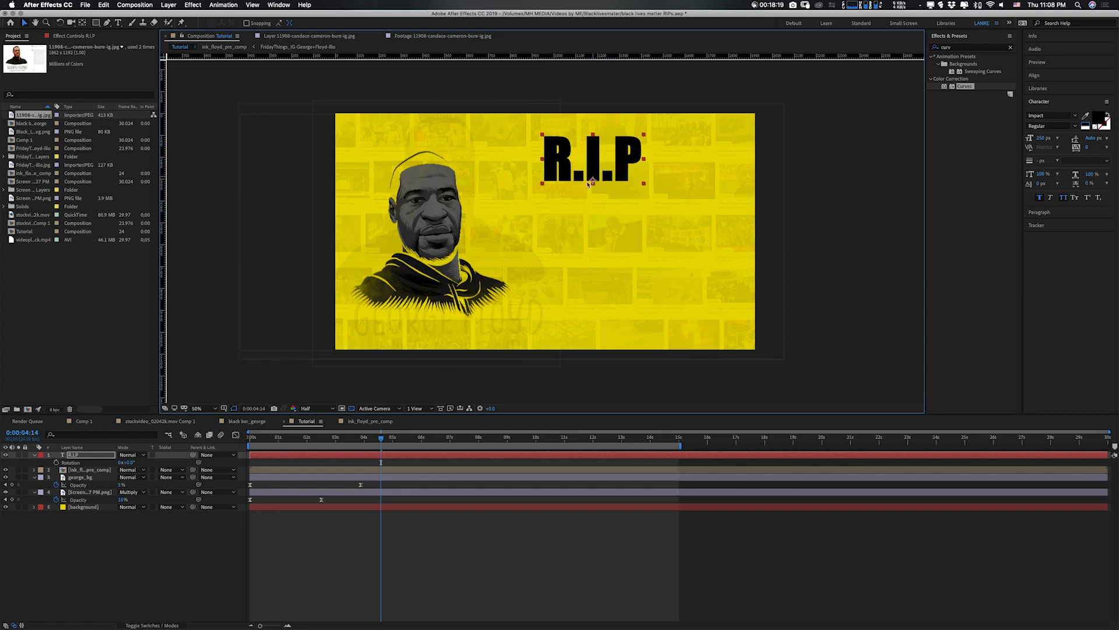
pyautogui.moveTo(592, 168); pyautogui.dragTo(608, 171)
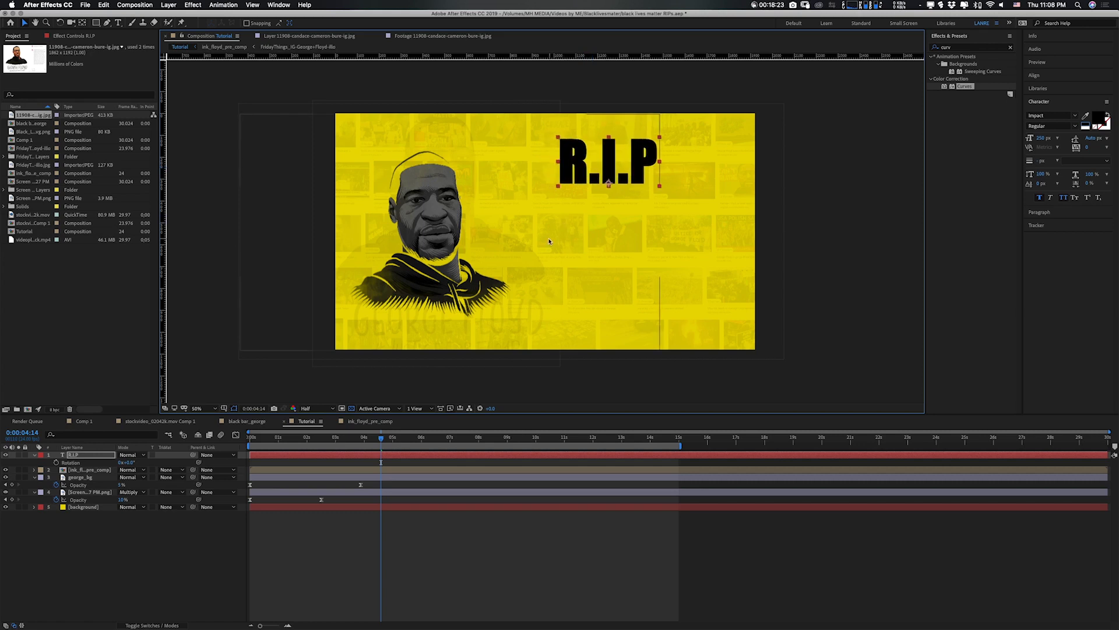
# Compare the R.I.P title with the reference in Comp 1, scrubbing through it, and return to the Tutorial composition.
pyautogui.click(90, 425)
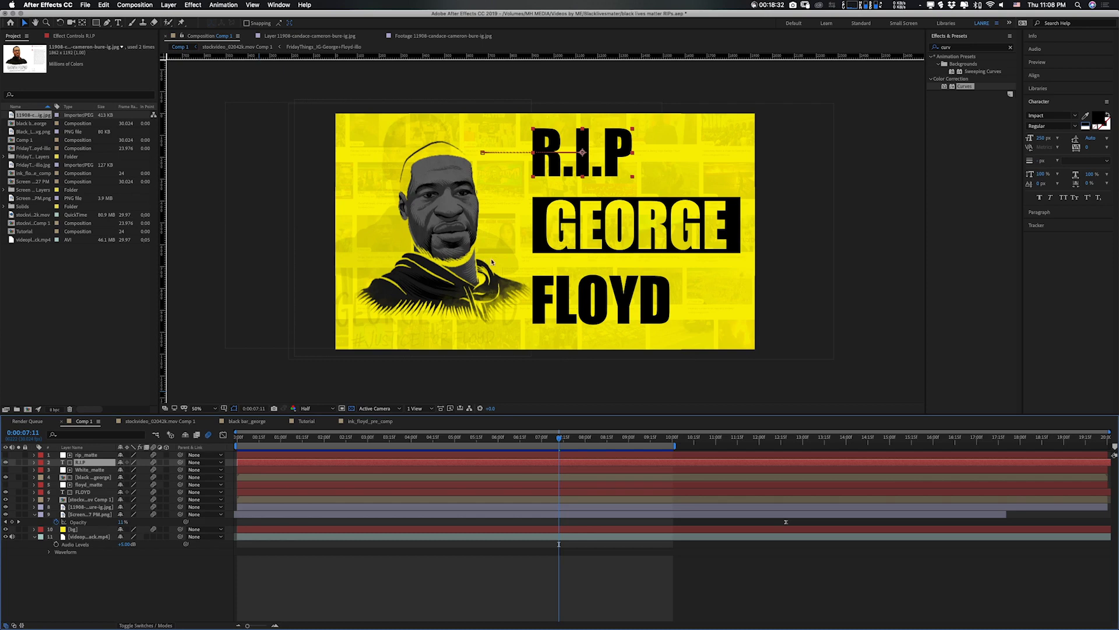
pyautogui.click(307, 421)
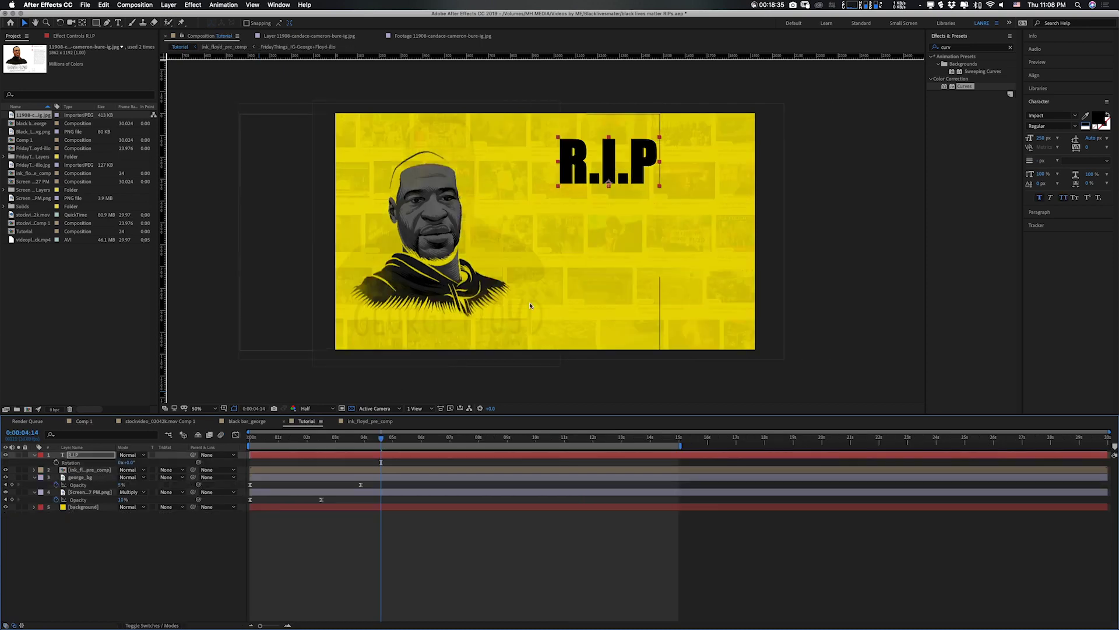
pyautogui.moveTo(298, 444); pyautogui.dragTo(279, 448)
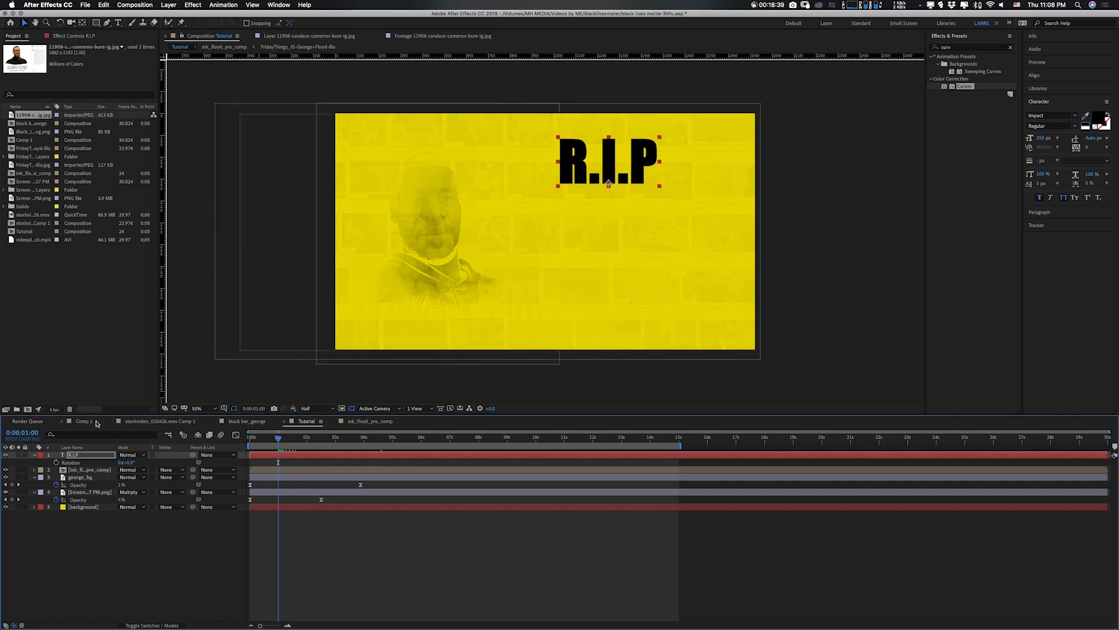
pyautogui.click(95, 422)
pyautogui.moveTo(276, 437); pyautogui.dragTo(516, 443)
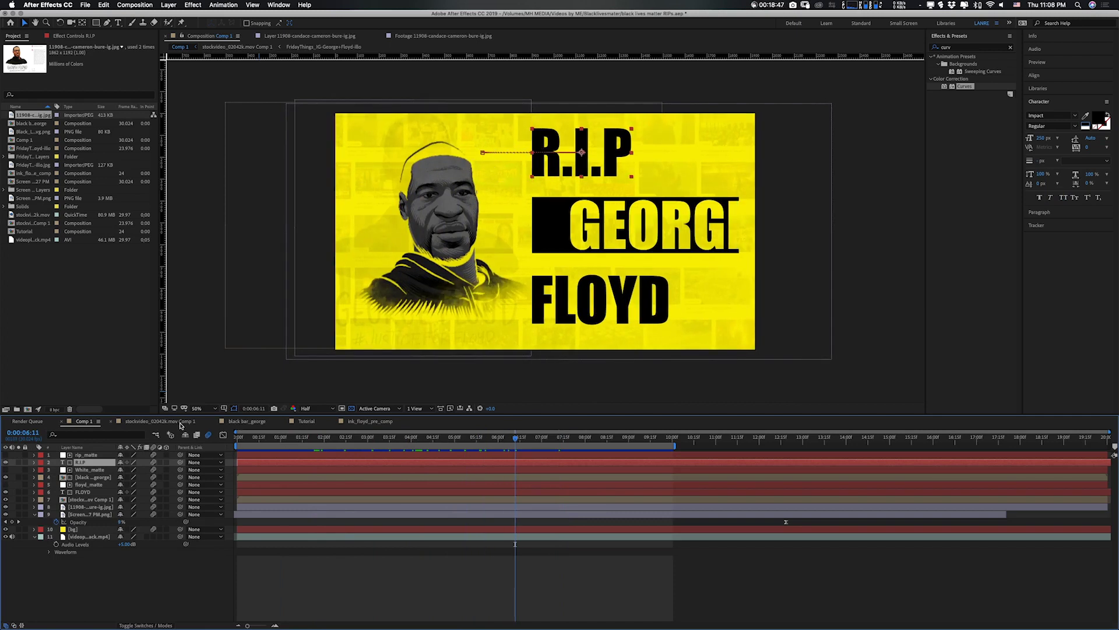
pyautogui.click(305, 421)
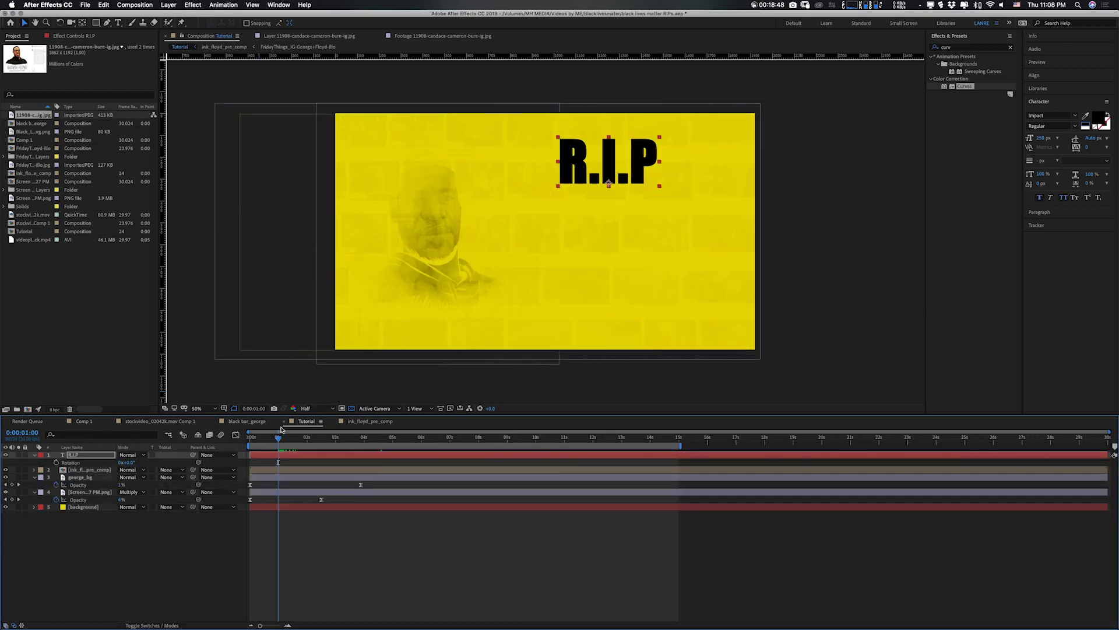
# Add a Position keyframe to the R.I.P layer at 0:00:00:12.
pyautogui.moveTo(266, 444)
pyautogui.mouseDown()
pyautogui.moveTo(251, 444)
pyautogui.moveTo(280, 444)
pyautogui.moveTo(268, 444)
pyautogui.mouseUp()
pyautogui.press('=')
pyautogui.moveTo(311, 623); pyautogui.dragTo(303, 624)
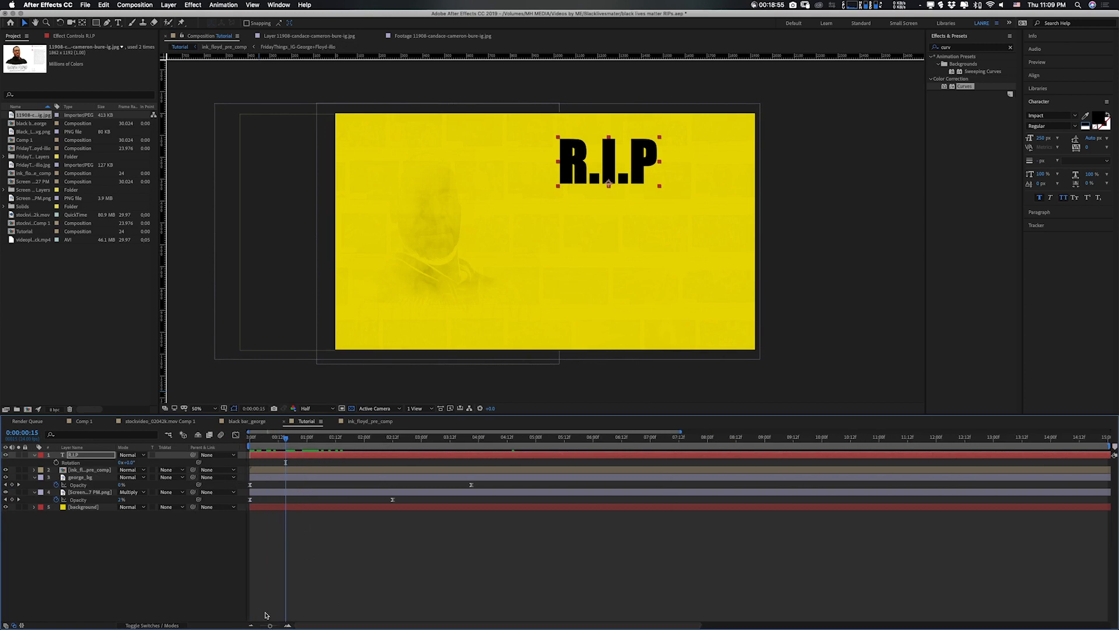
pyautogui.moveTo(282, 443); pyautogui.dragTo(279, 446)
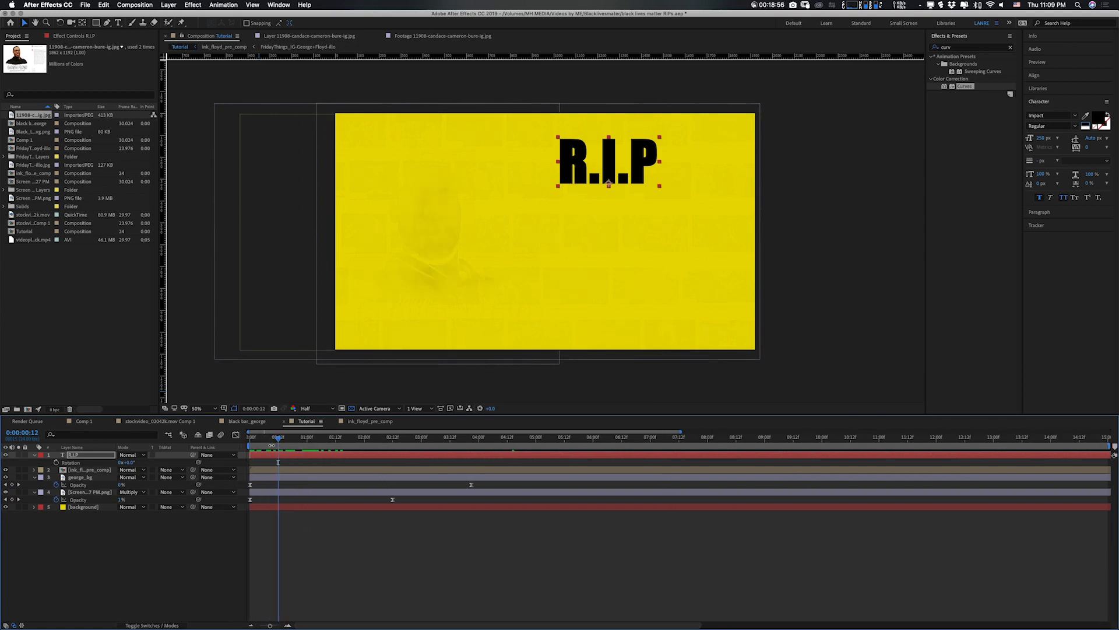
pyautogui.click(92, 455)
pyautogui.press('p')
pyautogui.click(57, 462)
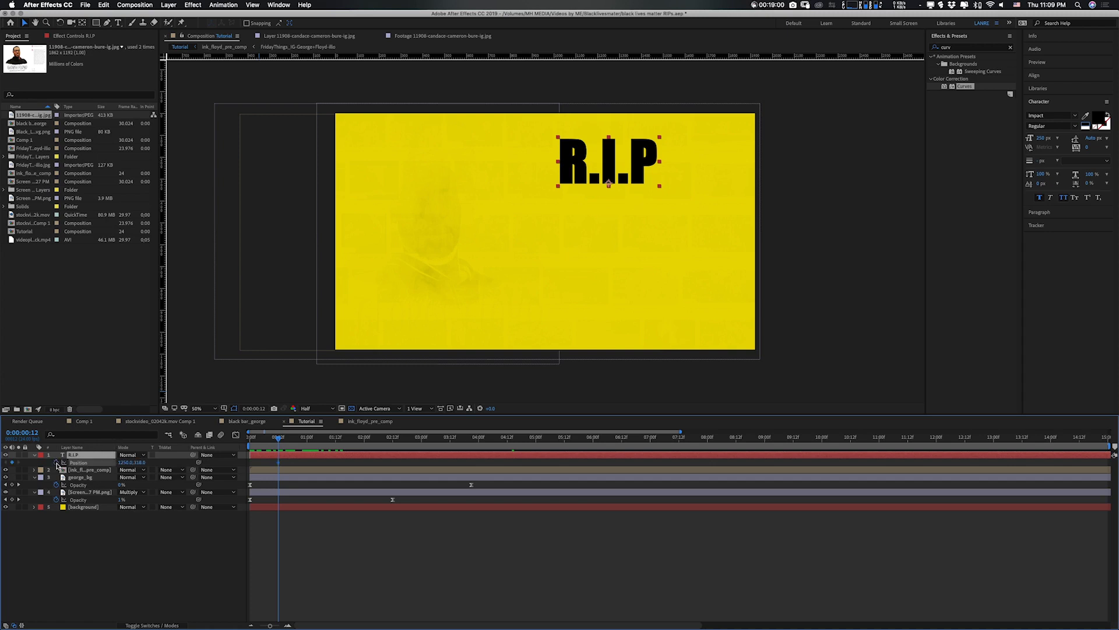
# At 0:00:00:00, set the R.I.P layer's X position to about 732 and preview the slide-in.
pyautogui.moveTo(264, 441); pyautogui.dragTo(250, 439)
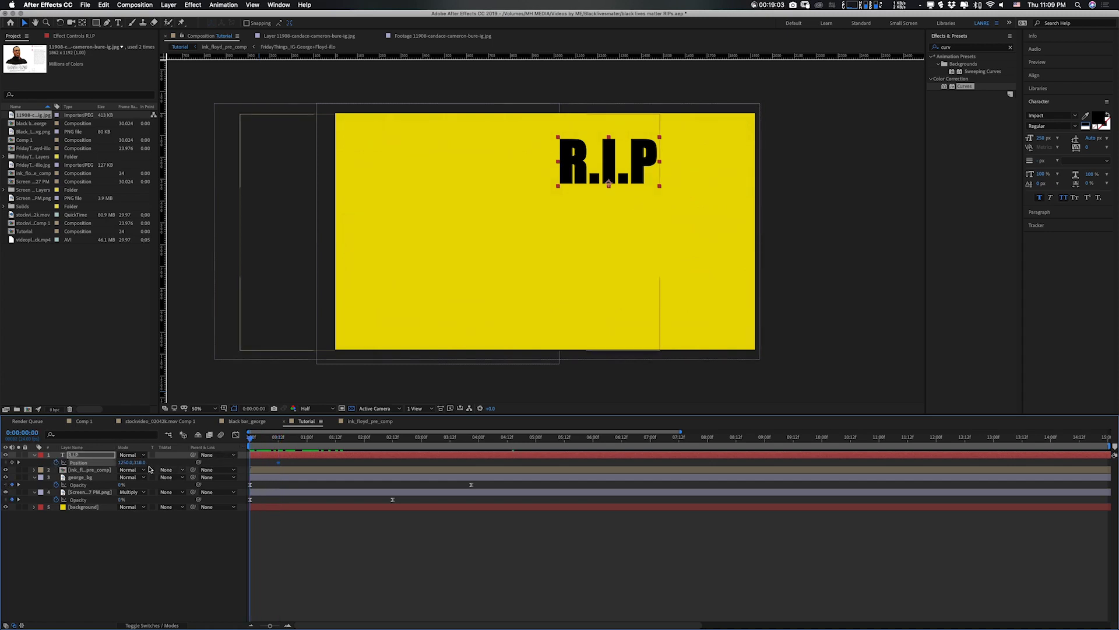
pyautogui.moveTo(125, 462); pyautogui.dragTo(83, 463)
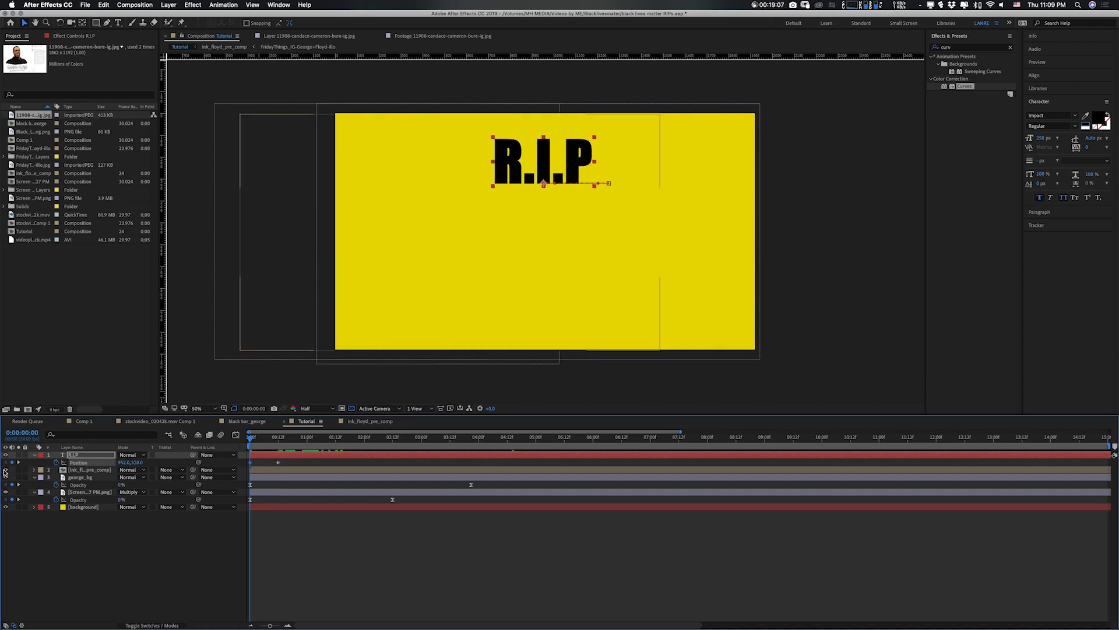
pyautogui.moveTo(120, 462); pyautogui.dragTo(92, 462)
pyautogui.press('space')
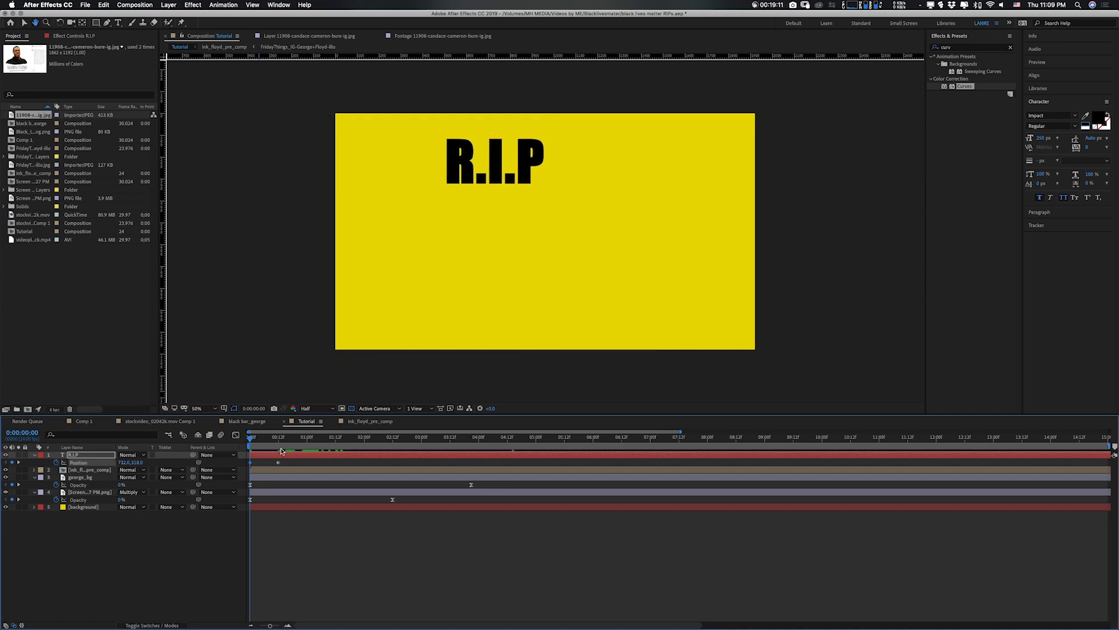
pyautogui.press('space')
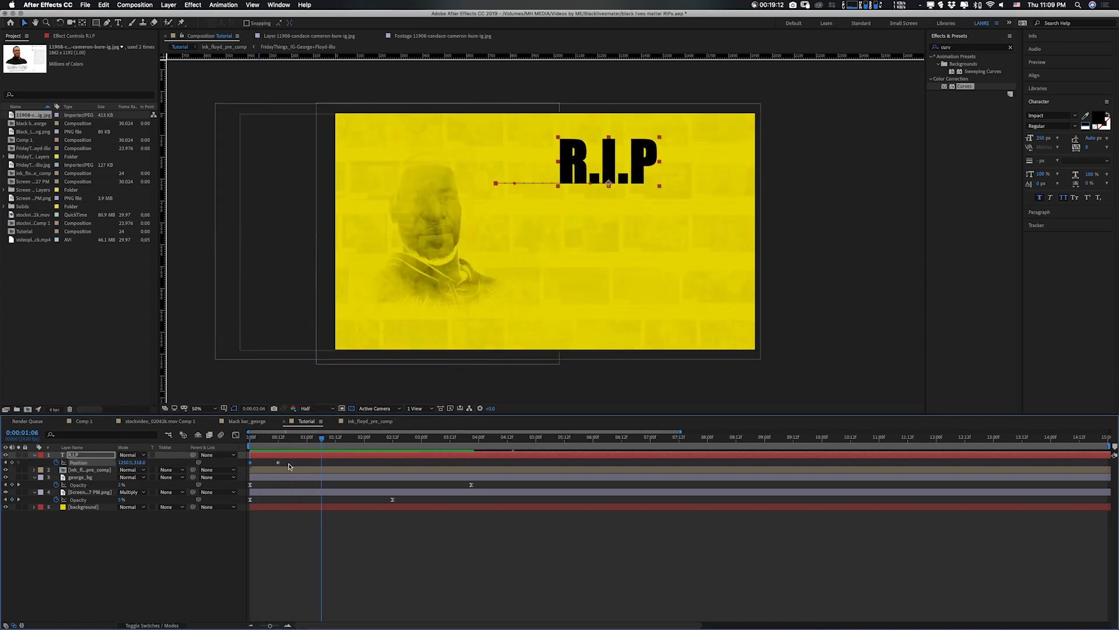
# Shift the R.I.P layer in time to start at 3 seconds and preview its entrance.
pyautogui.moveTo(297, 458); pyautogui.dragTo(471, 459)
pyautogui.press('space')
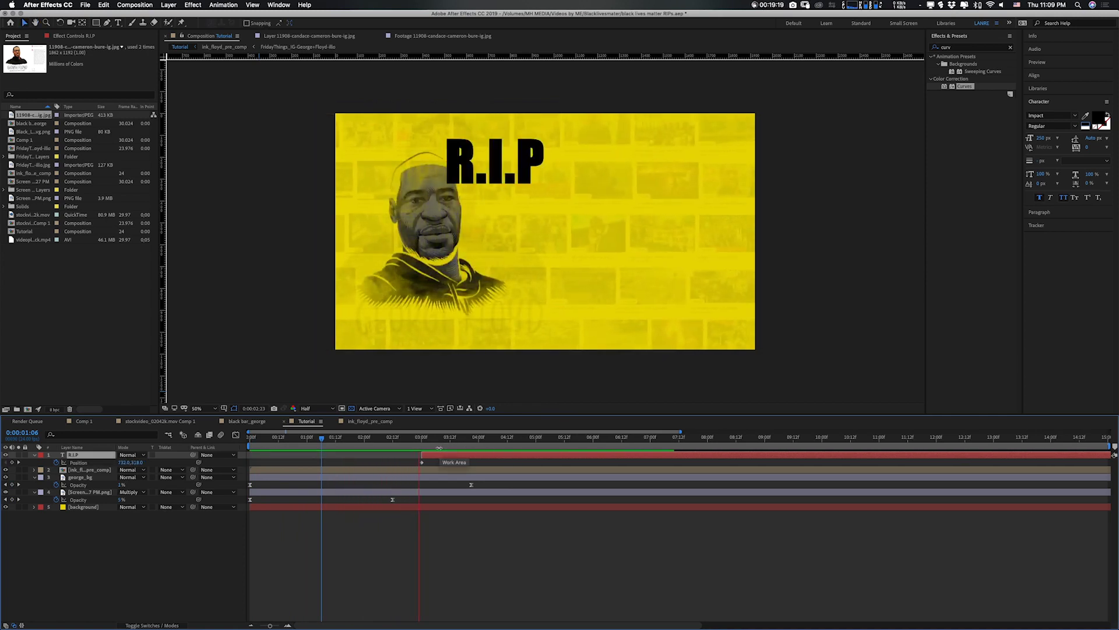
pyautogui.press('space')
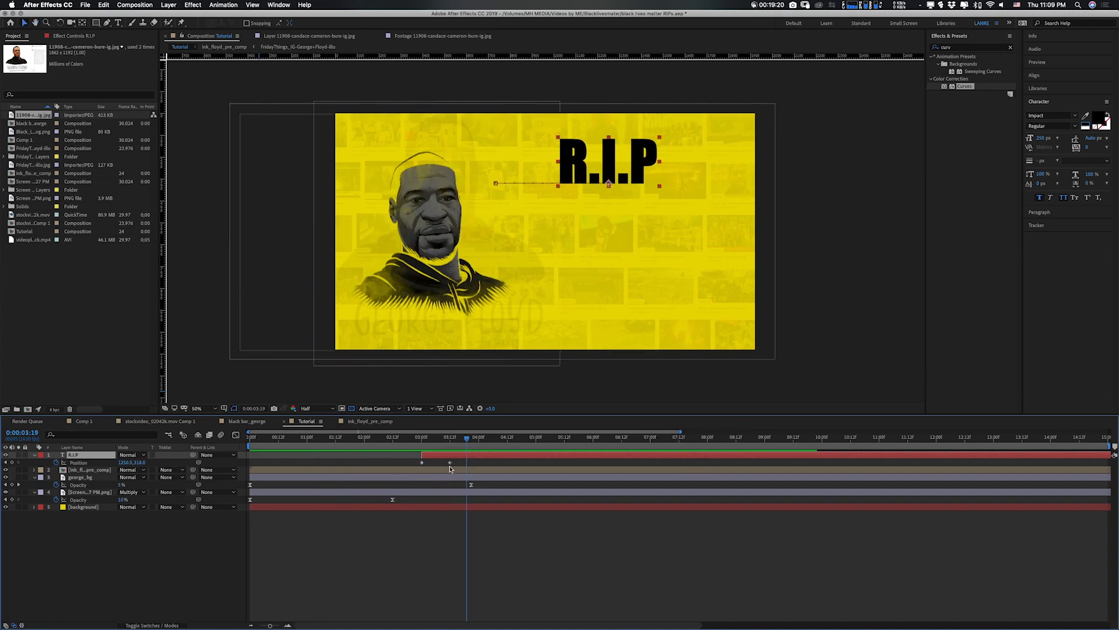
# Apply Easy Ease to both Position keyframes of the R.I.P layer and preview the motion.
pyautogui.moveTo(449, 463)
pyautogui.mouseDown()
pyautogui.moveTo(427, 464)
pyautogui.moveTo(450, 462)
pyautogui.mouseUp()
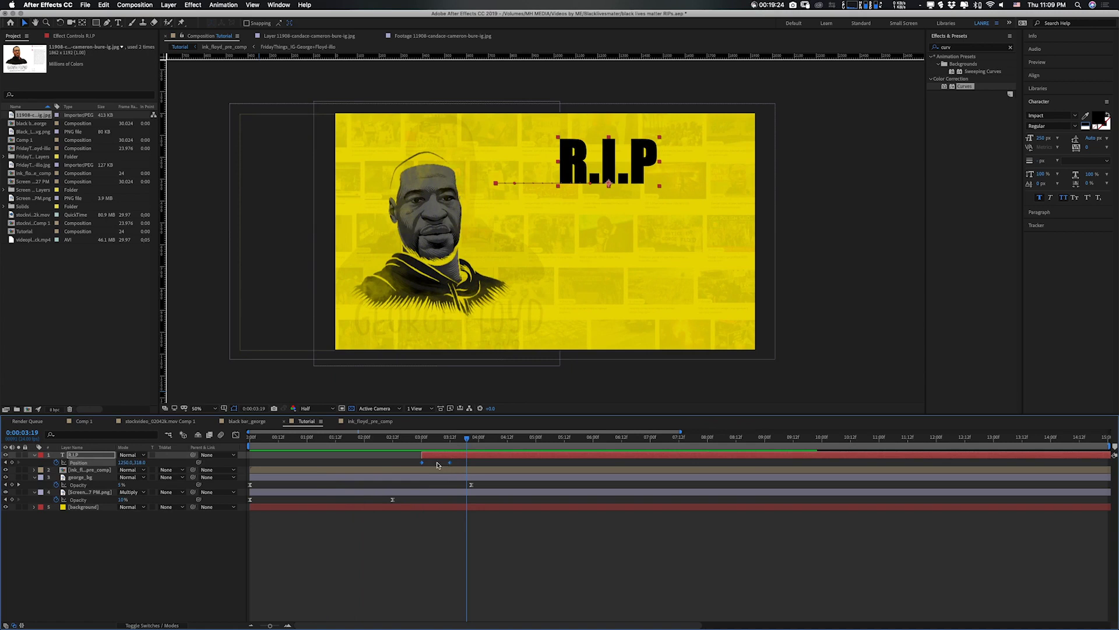
pyautogui.click(464, 464)
pyautogui.click(449, 463)
pyautogui.click(424, 439)
pyautogui.press('space')
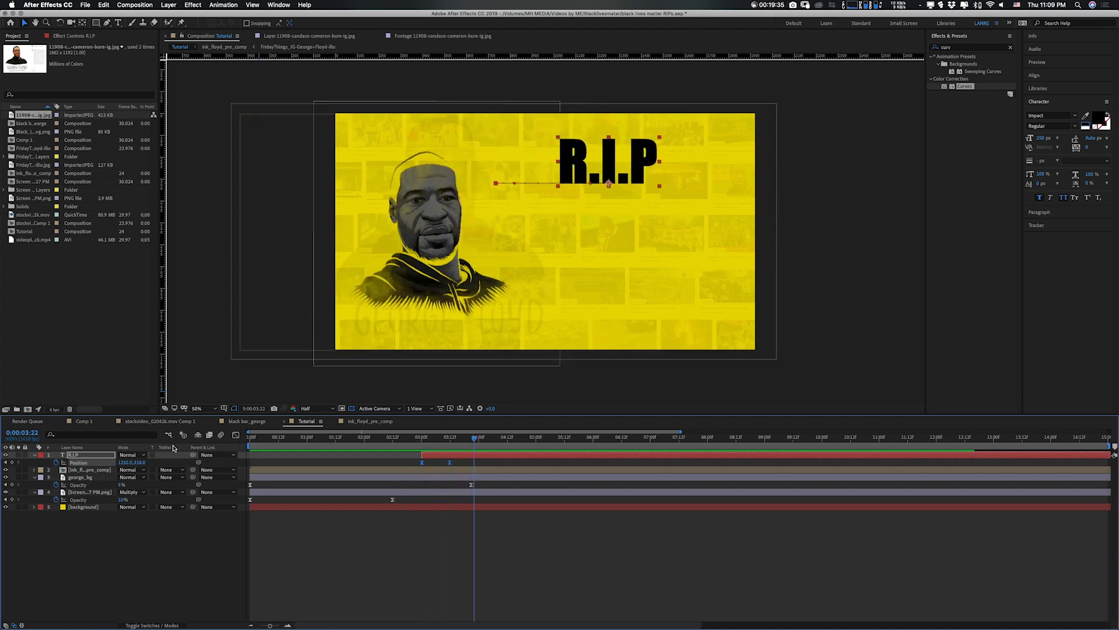
# Reshape the R.I.P Position speed graph to peak early and slow gradually into the last keyframe, and preview the slide.
pyautogui.click(236, 435)
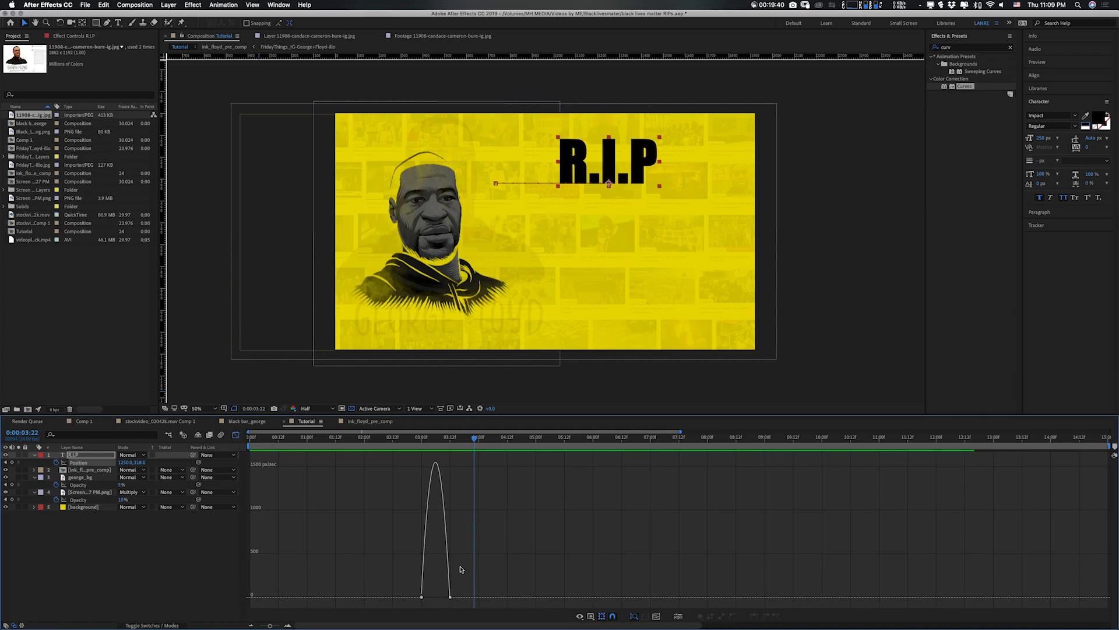
pyautogui.click(450, 597)
pyautogui.moveTo(450, 597); pyautogui.dragTo(436, 599)
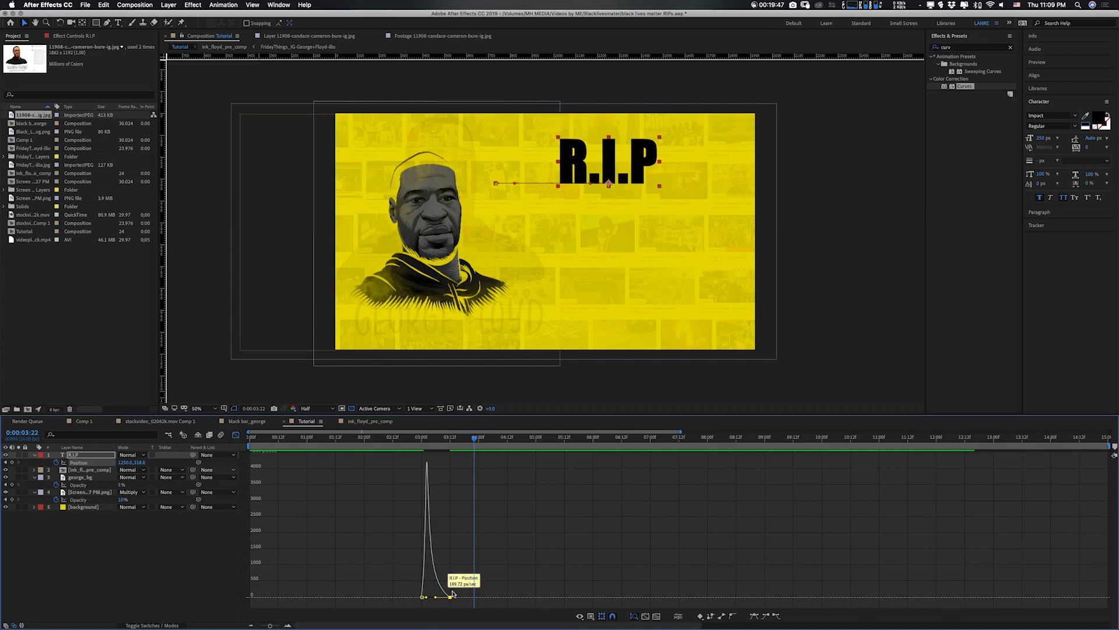
pyautogui.click(235, 435)
pyautogui.press('space')
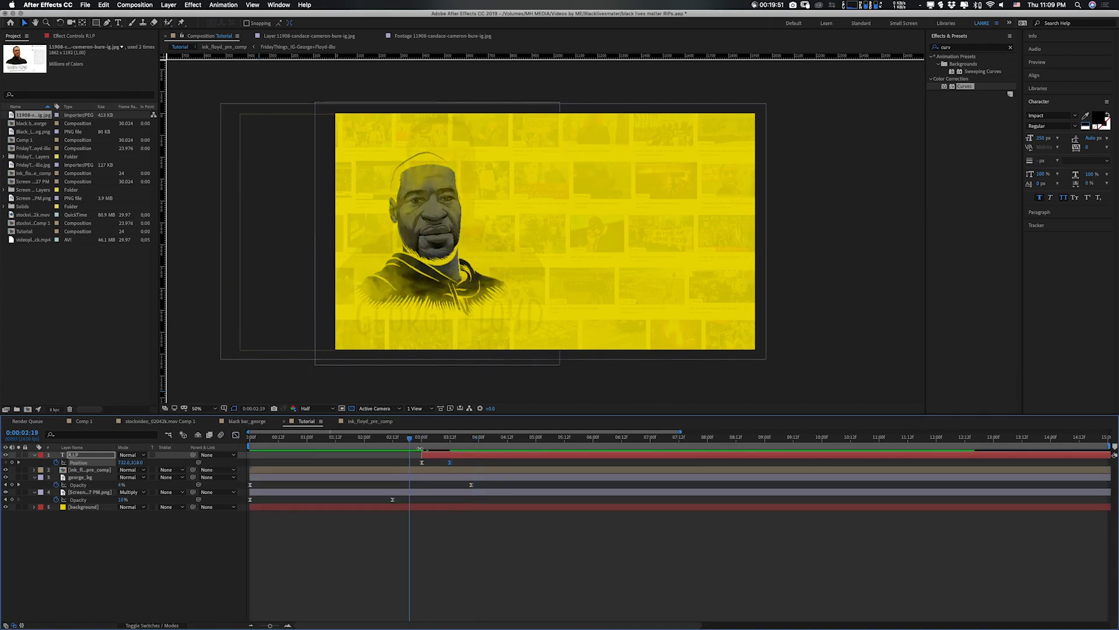
pyautogui.click(450, 463)
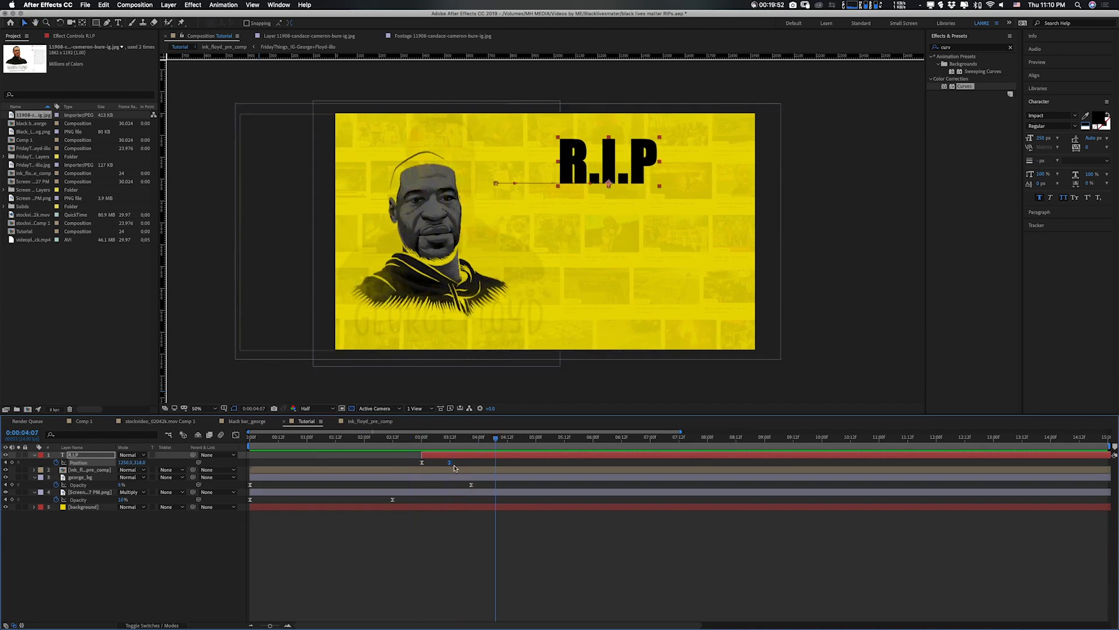
# Move the R.I.P layer's last Position keyframe to about 5.5 seconds and preview the slower slide.
pyautogui.moveTo(440, 438); pyautogui.dragTo(570, 466)
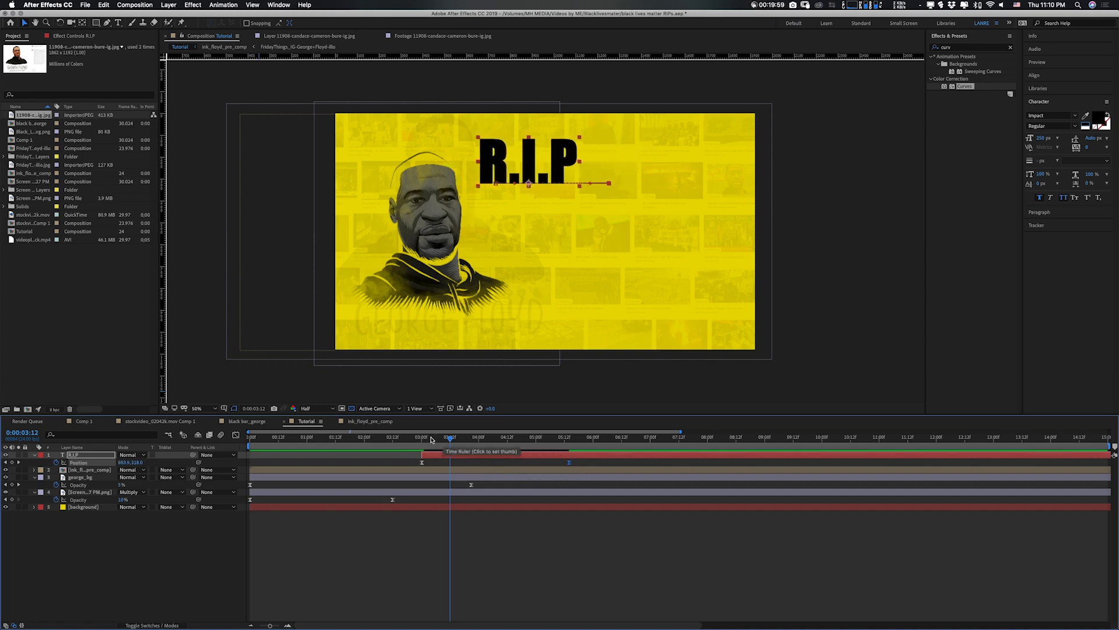
pyautogui.press('space')
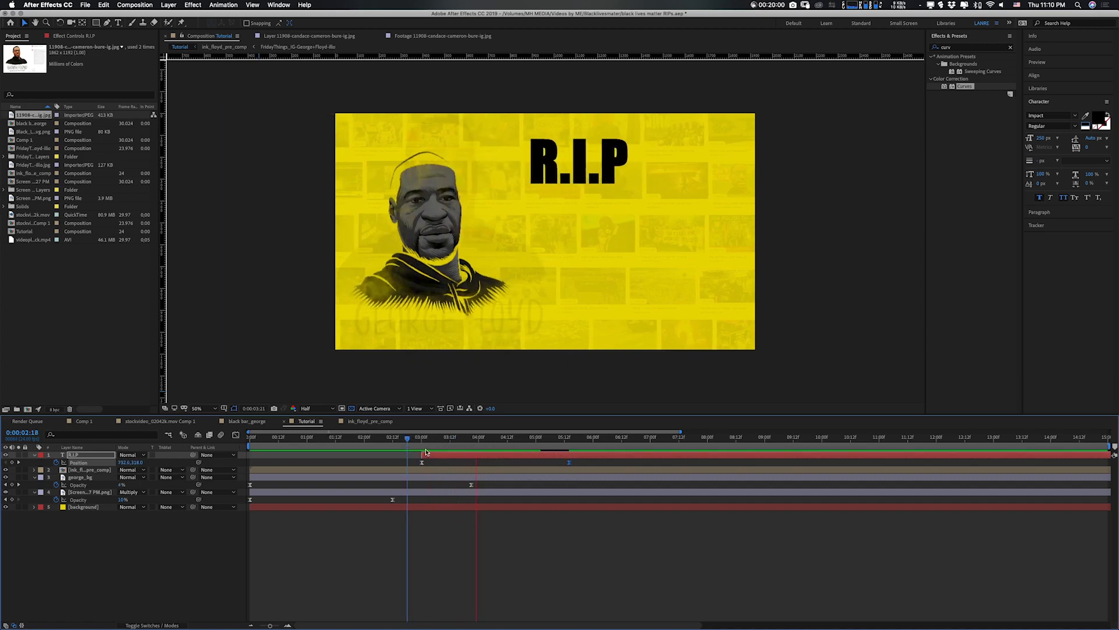
pyautogui.click(422, 437)
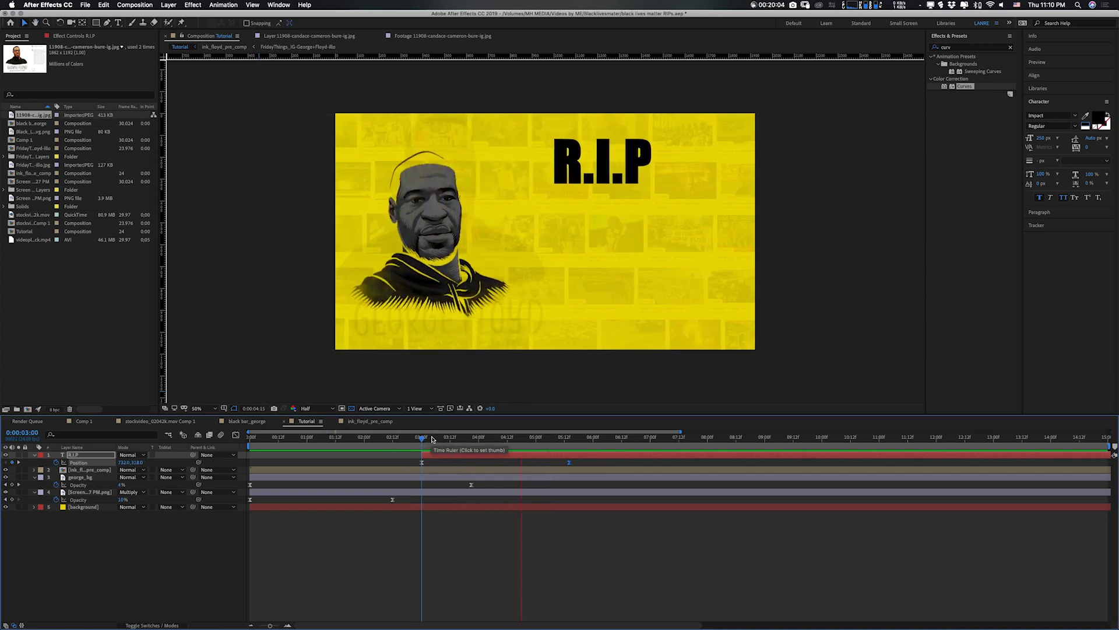
pyautogui.press('space')
pyautogui.click(420, 436)
pyautogui.press('space')
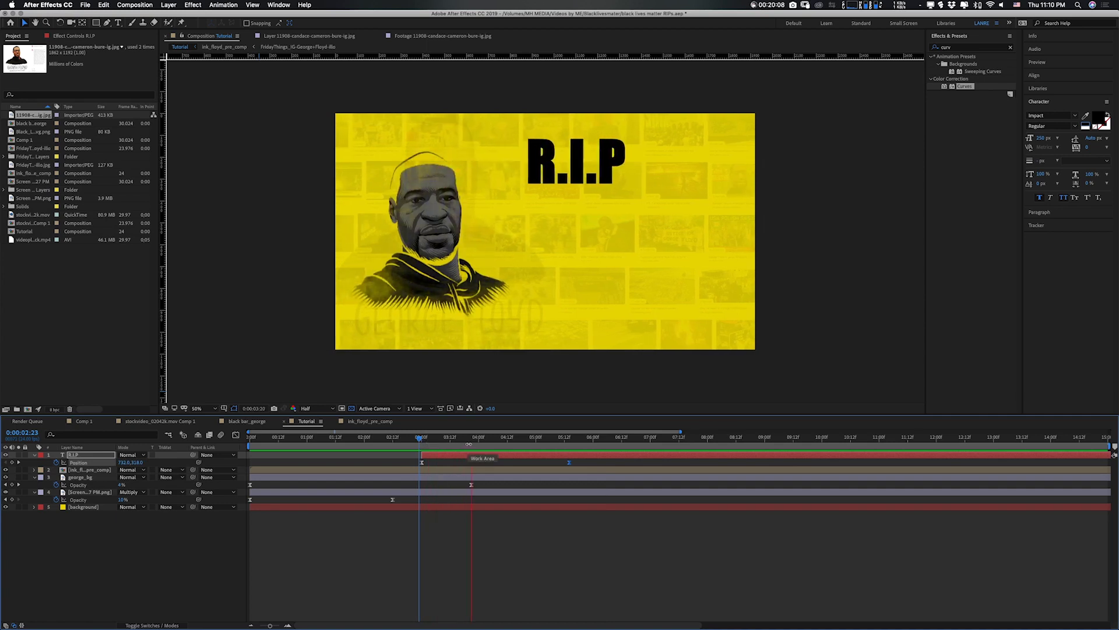
pyautogui.press('space')
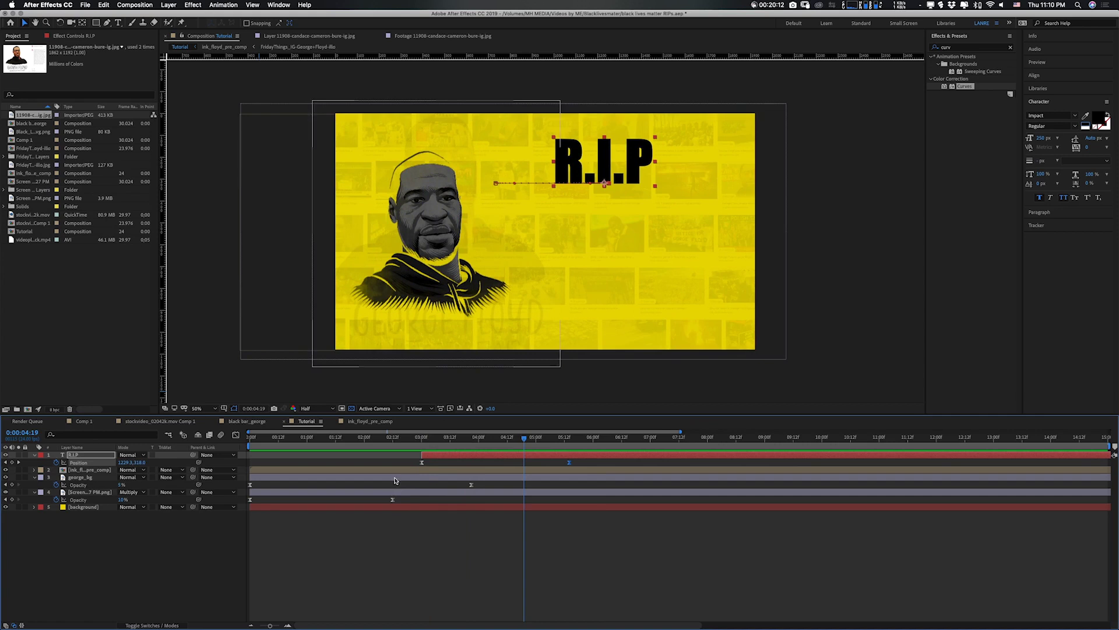
# Create a black 1920 by 1080 px solid layer named r.i.p_matte.
pyautogui.click(122, 546)
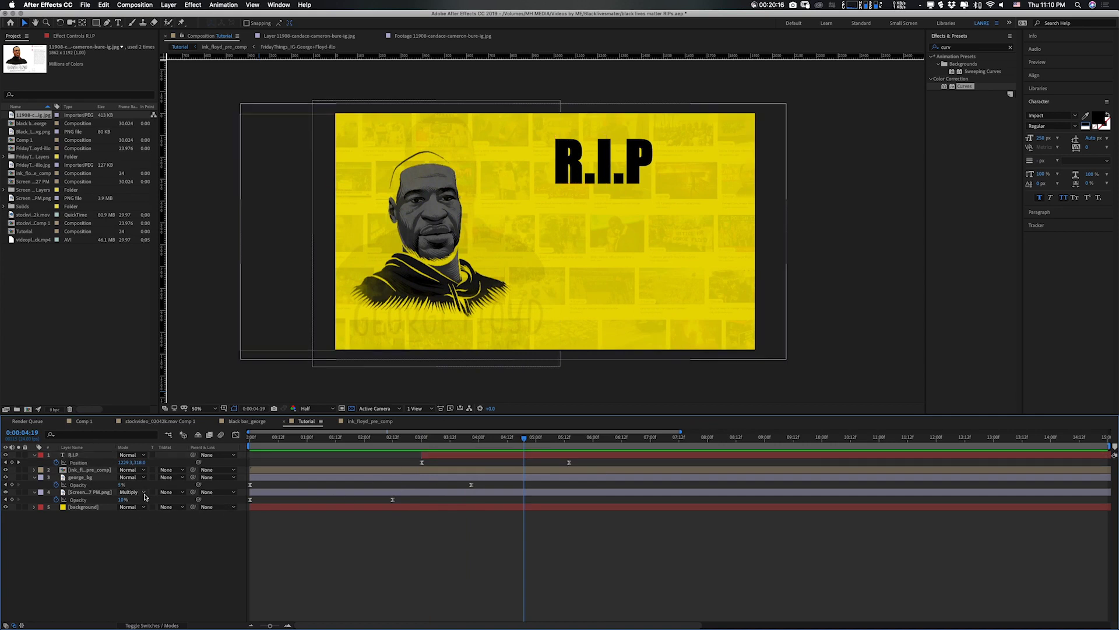
pyautogui.press('super+y')
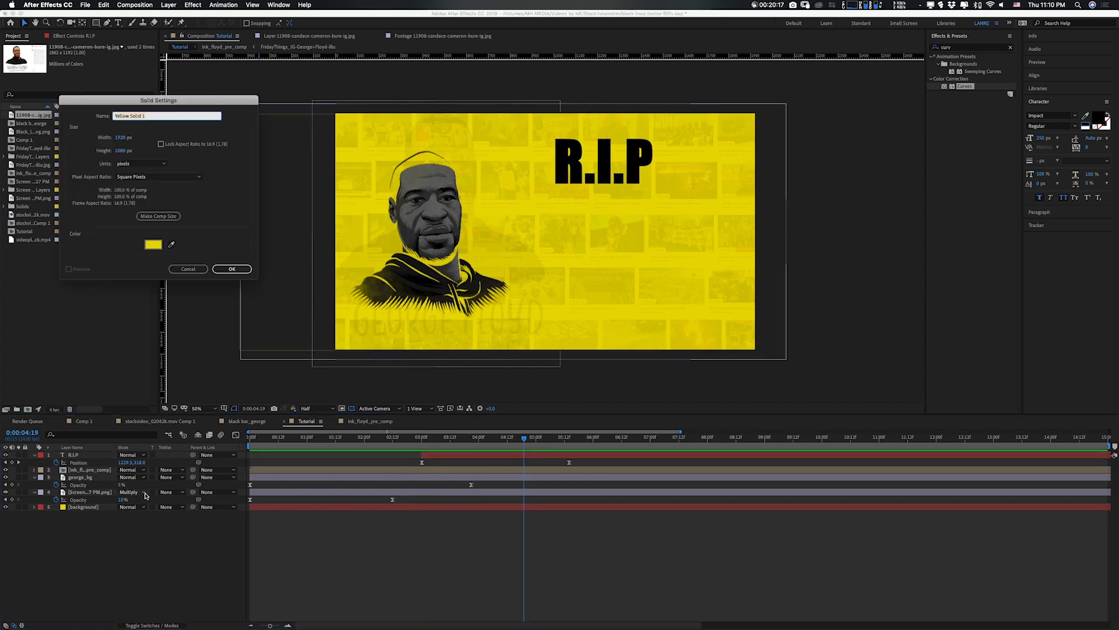
pyautogui.click(153, 246)
pyautogui.moveTo(95, 142); pyautogui.dragTo(9, 177)
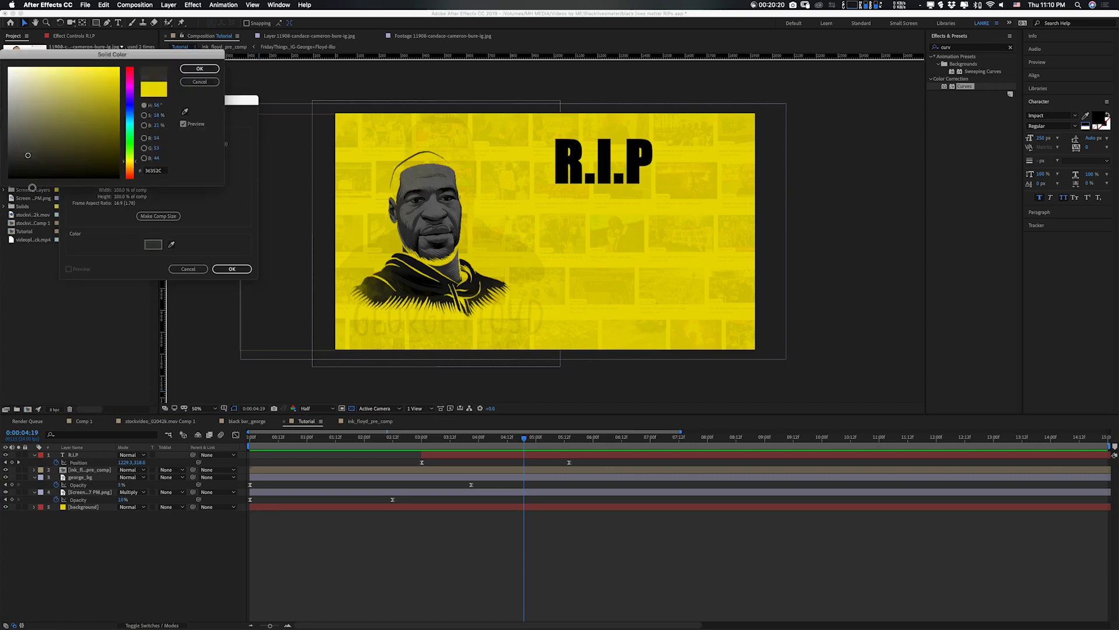
pyautogui.click(190, 69)
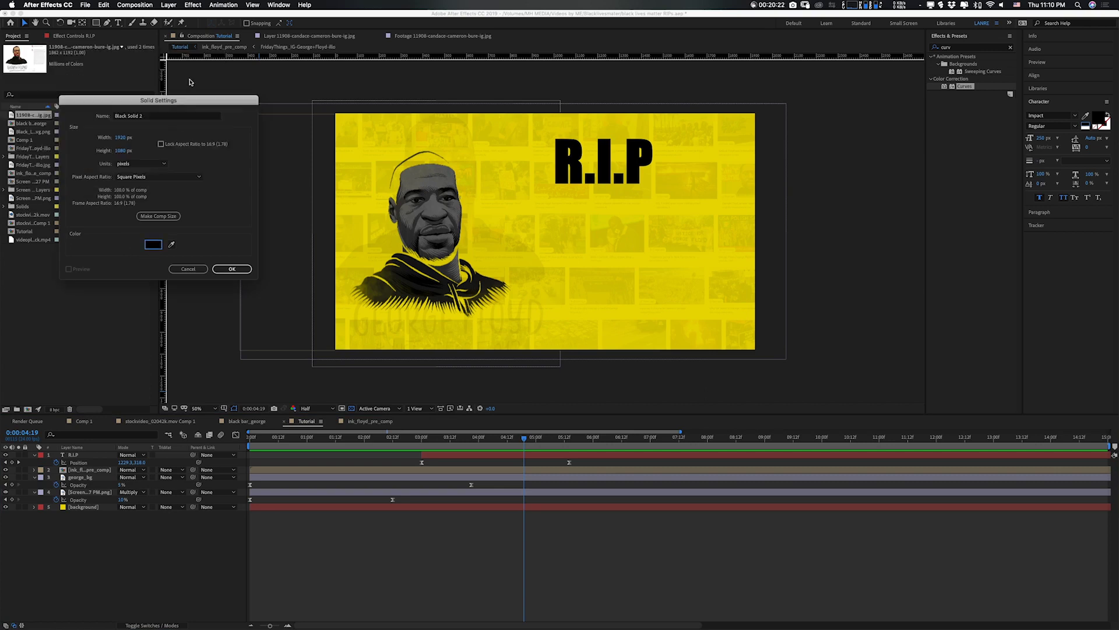
pyautogui.click(153, 116)
pyautogui.press('BackSpace')
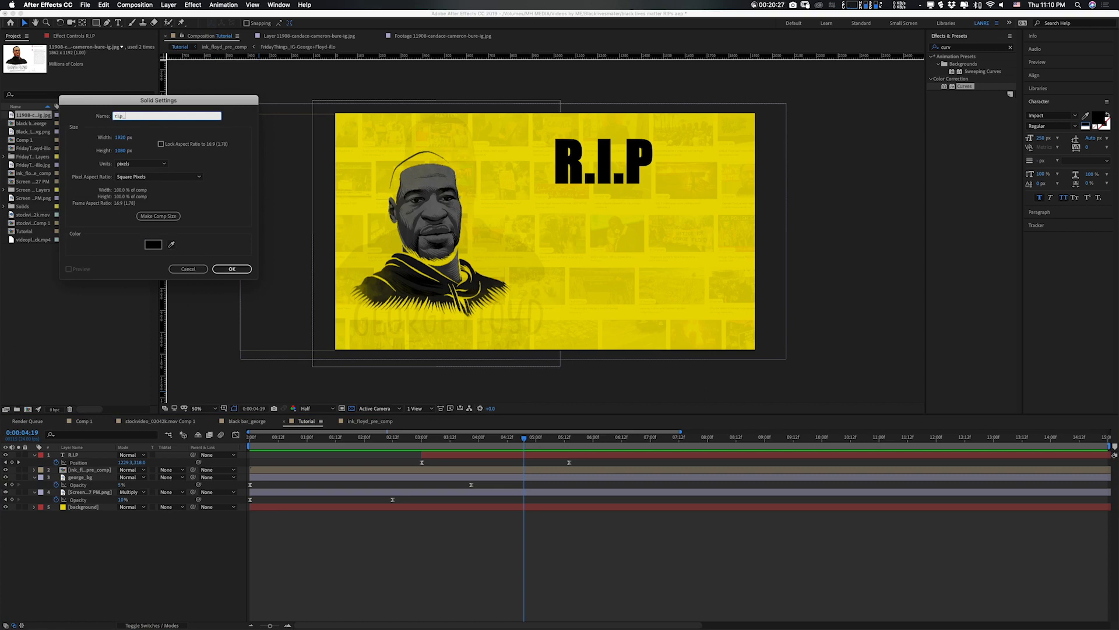
pyautogui.click(234, 270)
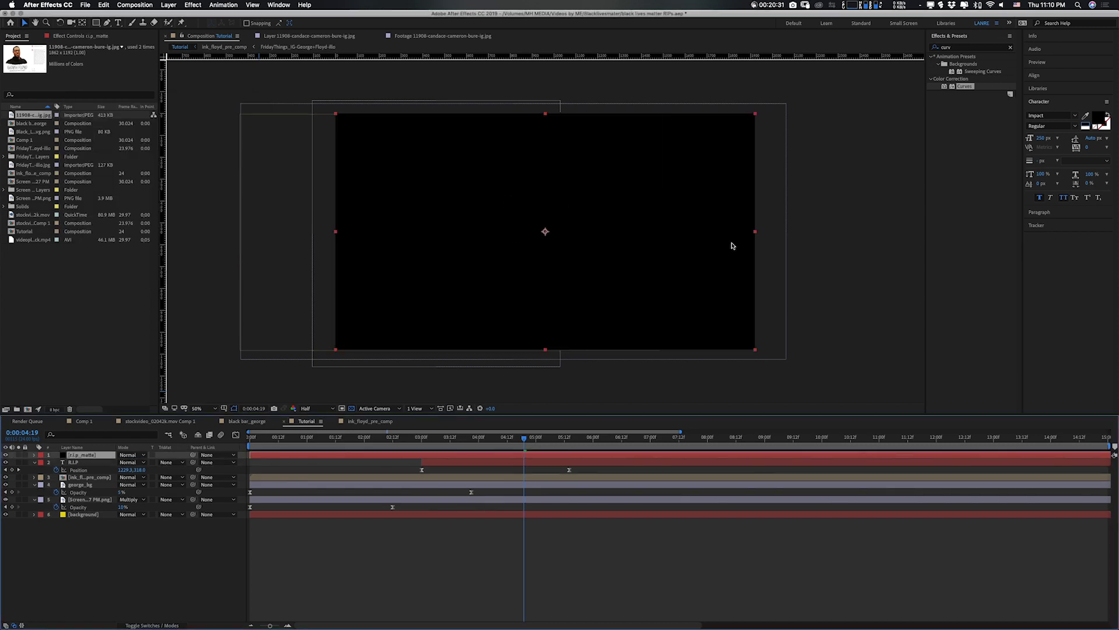
# Shrink the r.i.p_matte solid to a box slightly larger than the R.I.P title and place it over the portrait.
pyautogui.moveTo(757, 239); pyautogui.dragTo(582, 266)
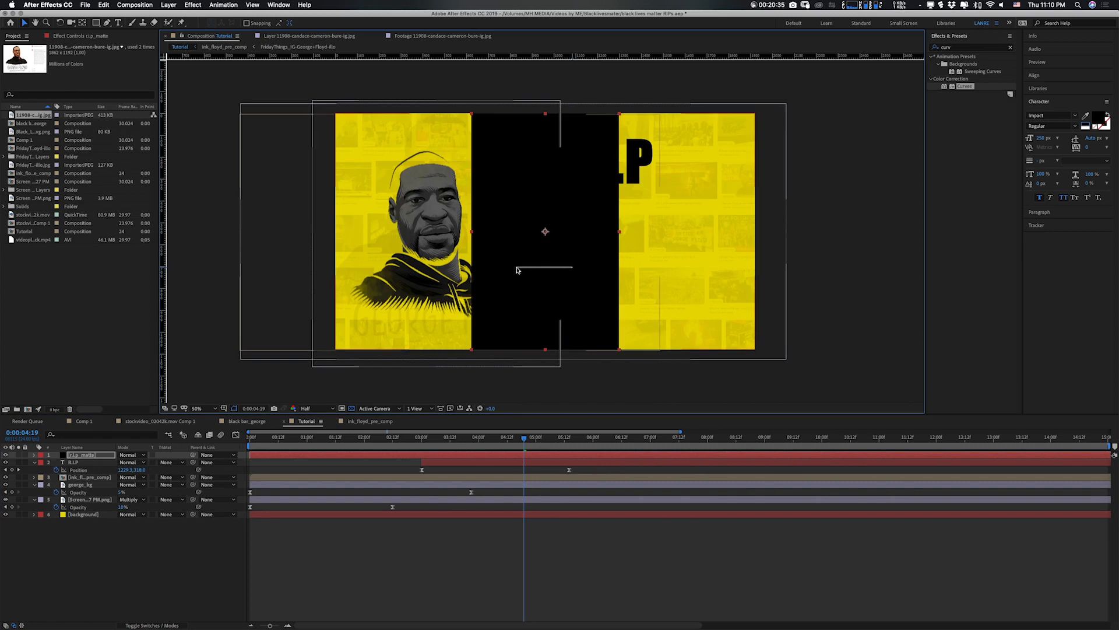
pyautogui.moveTo(558, 269); pyautogui.dragTo(474, 267)
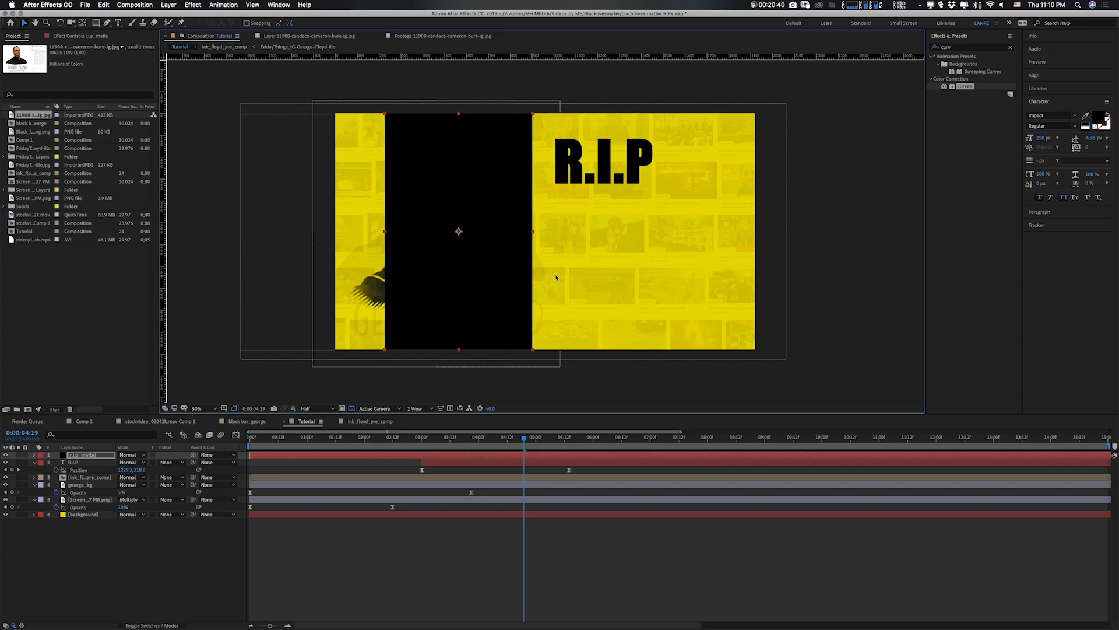
pyautogui.moveTo(460, 354); pyautogui.dragTo(481, 271)
# Raise the matte box level with the R.I.P title and shift it slightly toward the text, covering the title's starting area.
pyautogui.hotkey('shift', 'Up')
pyautogui.hotkey('shift', 'Up')
pyautogui.hotkey('shift', 'Up')
pyautogui.hotkey('shift', 'Up')
pyautogui.hotkey('shift', 'Up')
pyautogui.hotkey('shift', 'Up')
pyautogui.hotkey('shift', 'Up')
pyautogui.hotkey('shift', 'Up')
pyautogui.hotkey('shift', 'Up')
pyautogui.hotkey('shift', 'Up')
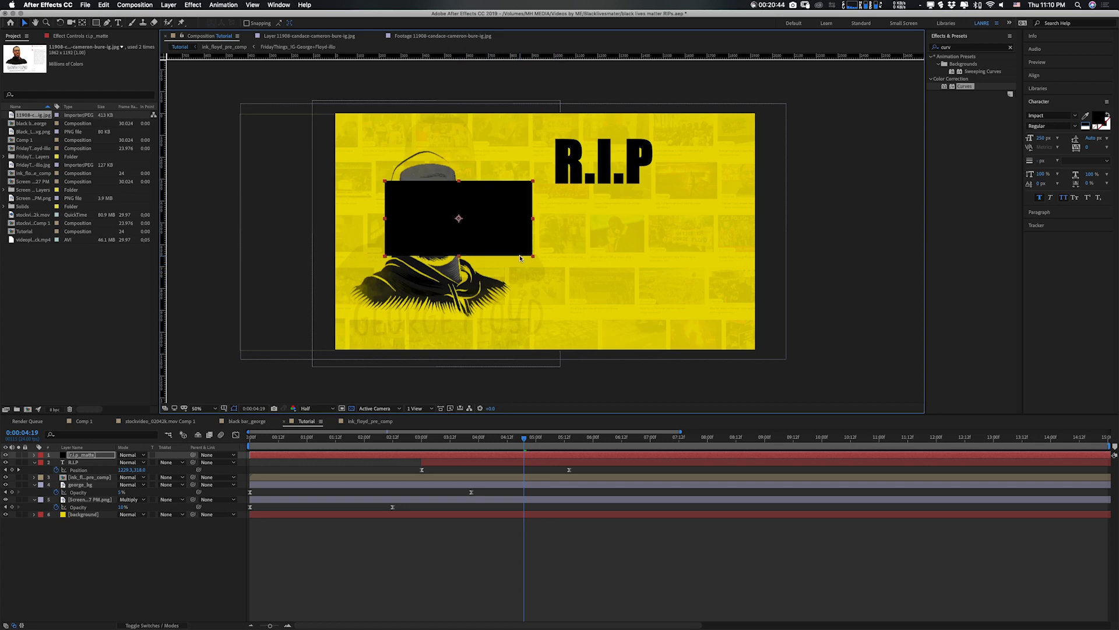
pyautogui.hotkey('shift', 'Up')
pyautogui.hotkey('shift', 'Up')
pyautogui.hotkey('shift', 'Up')
pyautogui.hotkey('shift', 'Up')
pyautogui.hotkey('shift', 'Up')
pyautogui.hotkey('shift', 'Up')
pyautogui.hotkey('shift', 'Up')
pyautogui.hotkey('shift', 'Up')
pyautogui.hotkey('shift', 'Up')
pyautogui.hotkey('shift', 'Up')
pyautogui.hotkey('shift', 'Up')
pyautogui.hotkey('shift', 'Up')
pyautogui.hotkey('shift', 'Up')
pyautogui.hotkey('shift', 'Up')
pyautogui.hotkey('shift', 'Up')
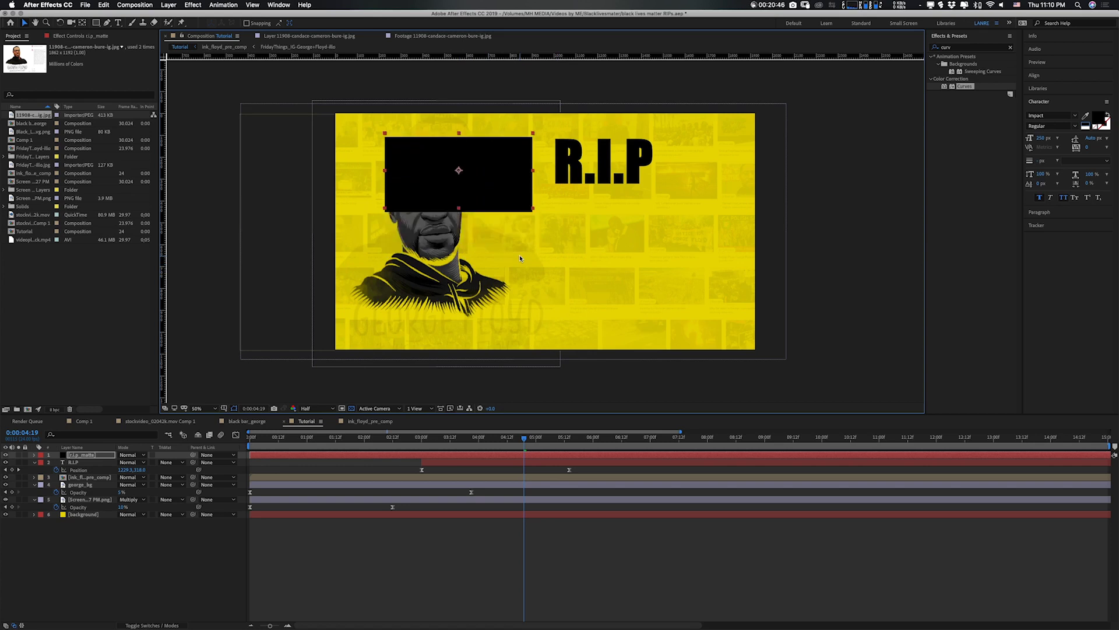
pyautogui.hotkey('shift', 'Down')
pyautogui.hotkey('shift', 'Down')
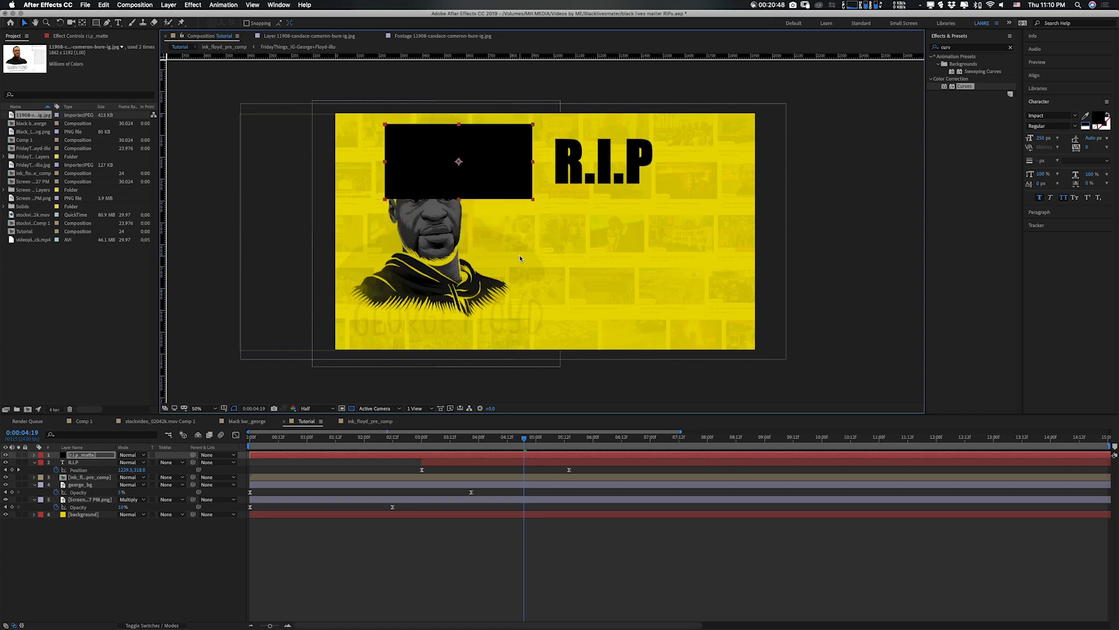
pyautogui.hotkey('shift', 'Up')
pyautogui.hotkey('shift', 'Up')
pyautogui.hotkey('shift', 'Down')
pyautogui.hotkey('shift', 'Down')
pyautogui.moveTo(519, 184); pyautogui.dragTo(528, 183)
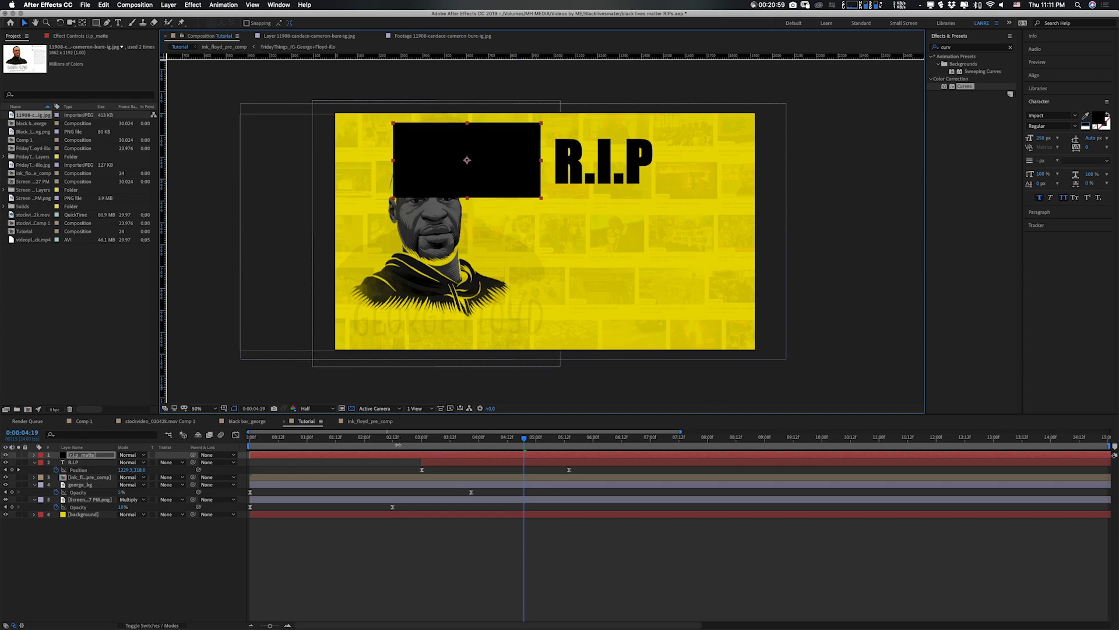
# Try starting the r.i.p_matte layer at 3 seconds and preview the title sliding past it.
pyautogui.moveTo(381, 456); pyautogui.dragTo(551, 449)
pyautogui.moveTo(424, 444); pyautogui.dragTo(392, 446)
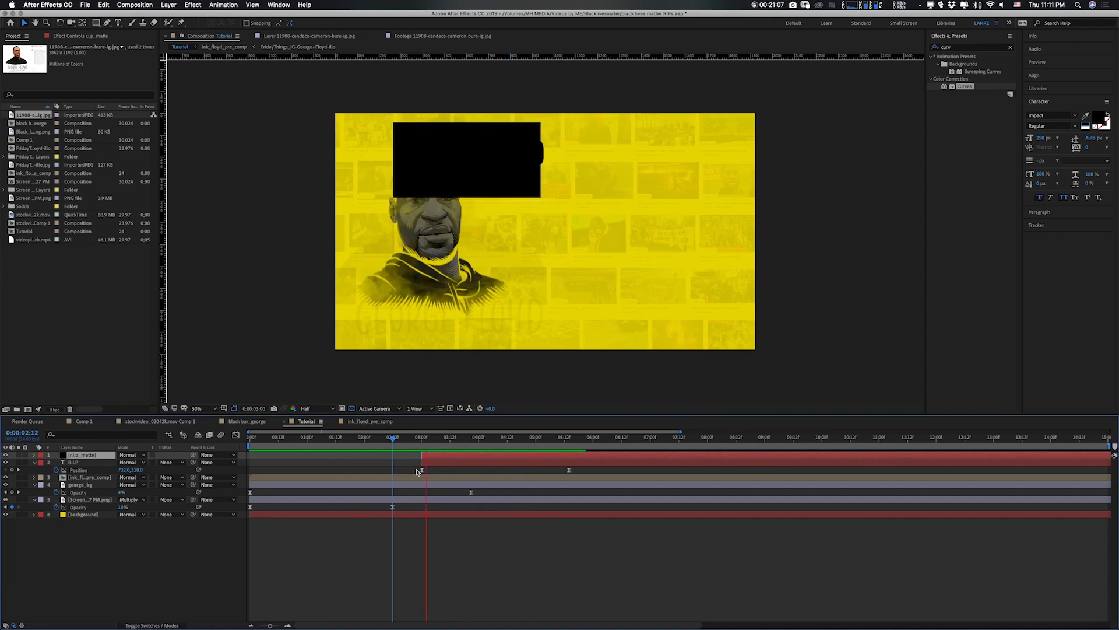
pyautogui.press('space')
# Return the r.i.p_matte layer's start to the beginning of the composition and preview the title's slide.
pyautogui.moveTo(422, 455); pyautogui.dragTo(402, 459)
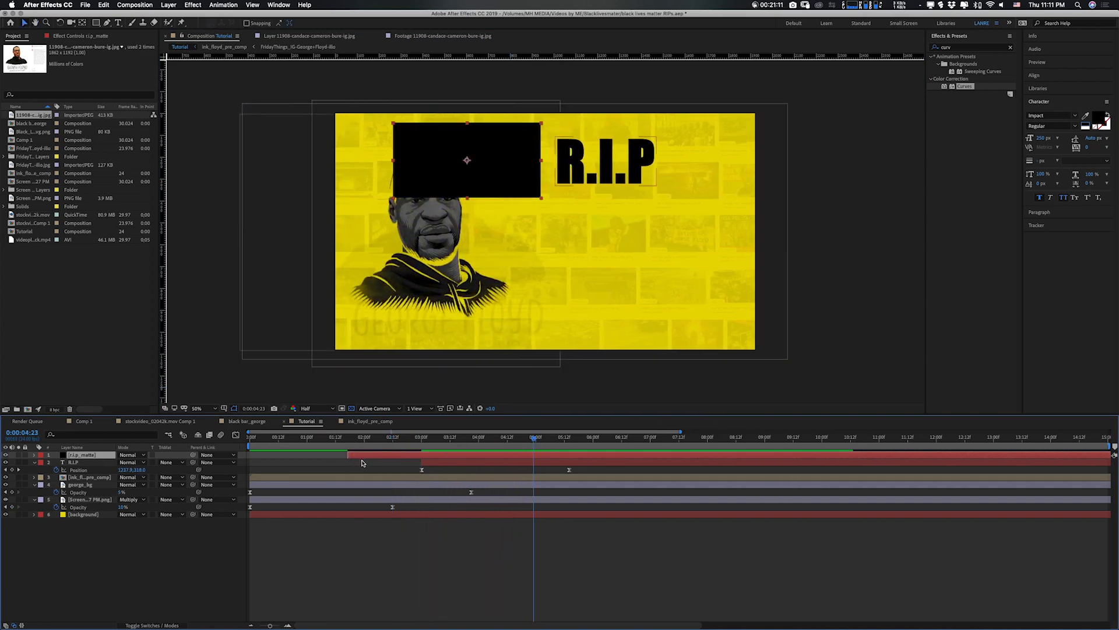
pyautogui.moveTo(371, 461); pyautogui.dragTo(264, 464)
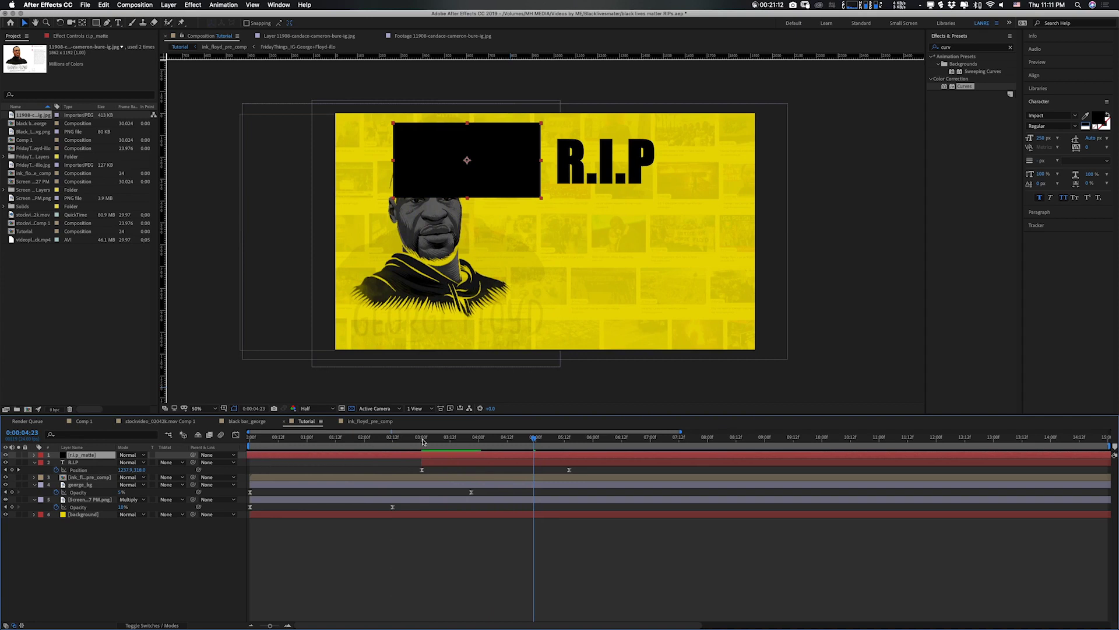
pyautogui.moveTo(424, 441); pyautogui.dragTo(404, 442)
pyautogui.press('space')
pyautogui.click(454, 182)
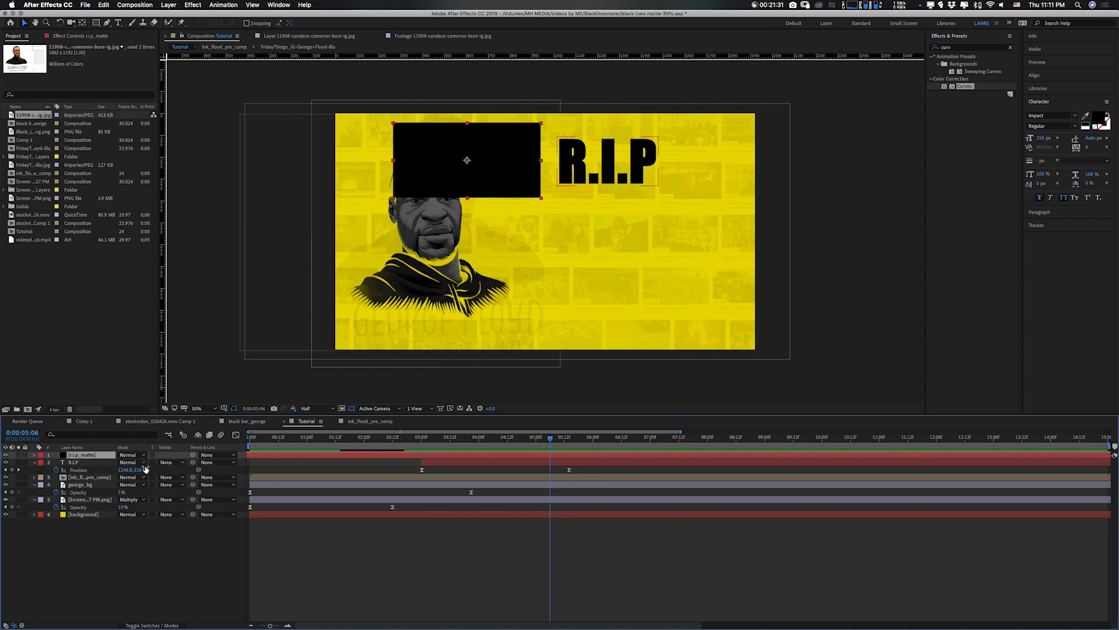
# Set the R.I.P layer's track matte to Alpha Inverted Matte using r.i.p_matte, and preview the masked reveal.
pyautogui.click(147, 626)
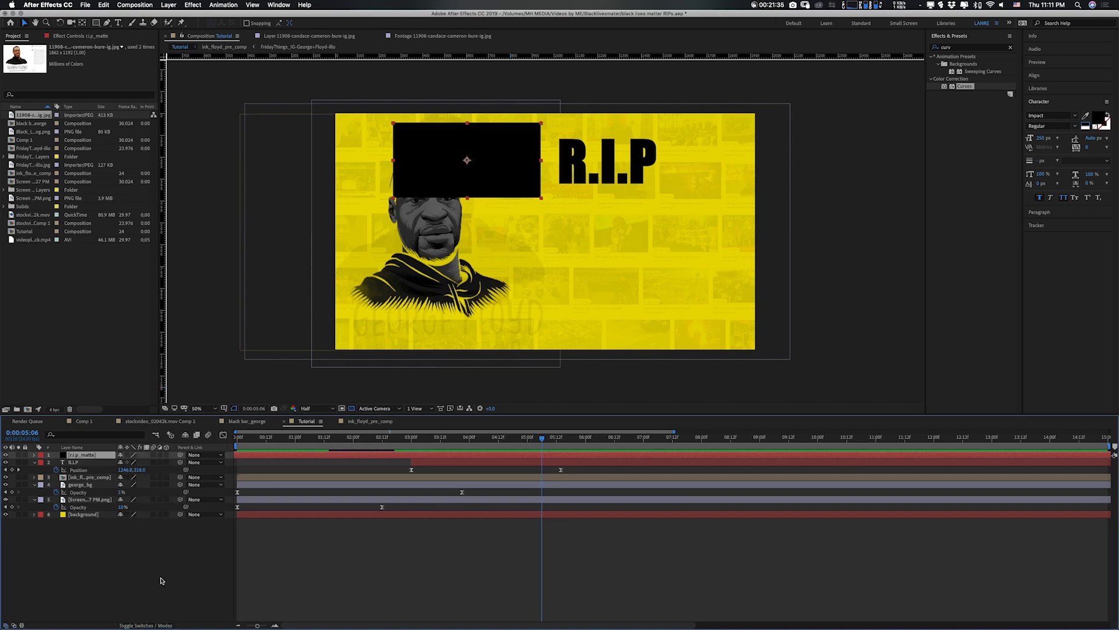
pyautogui.click(143, 626)
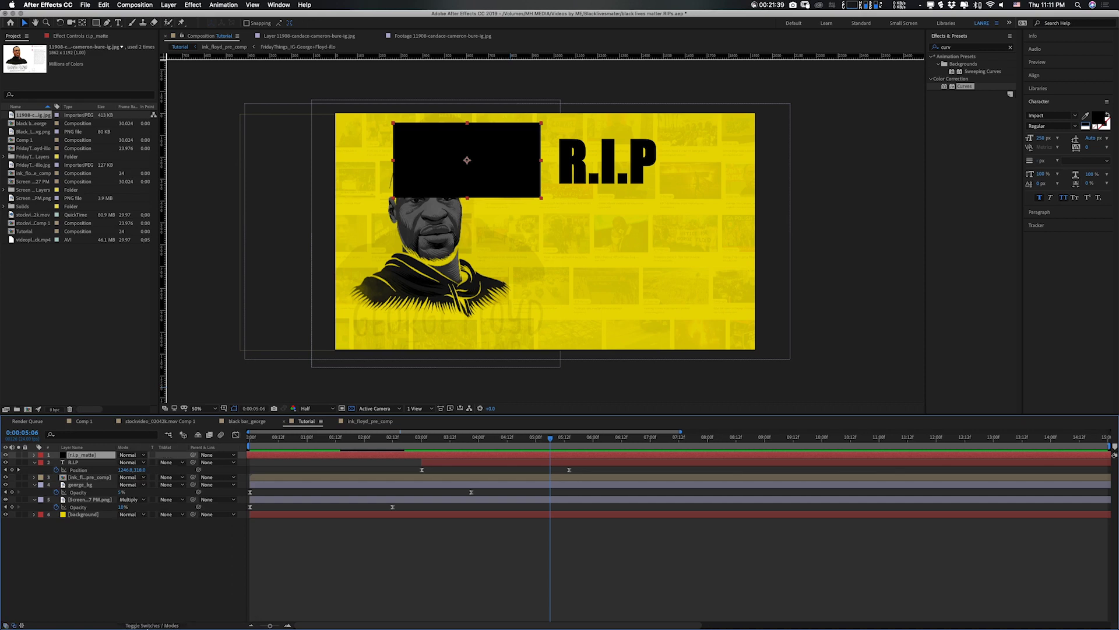
pyautogui.click(174, 463)
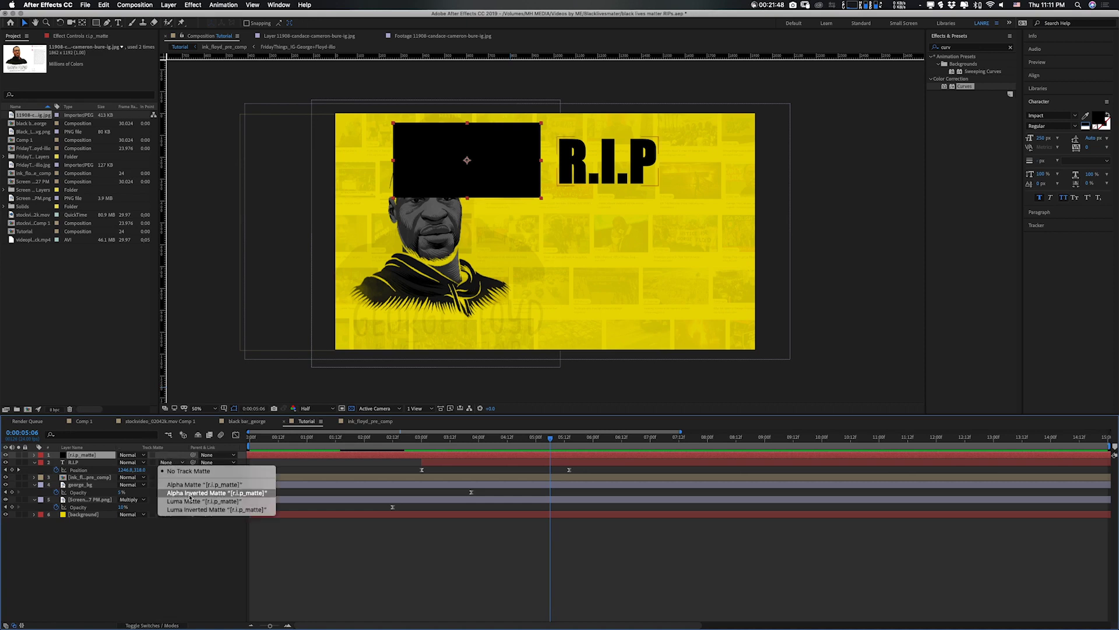
pyautogui.click(191, 493)
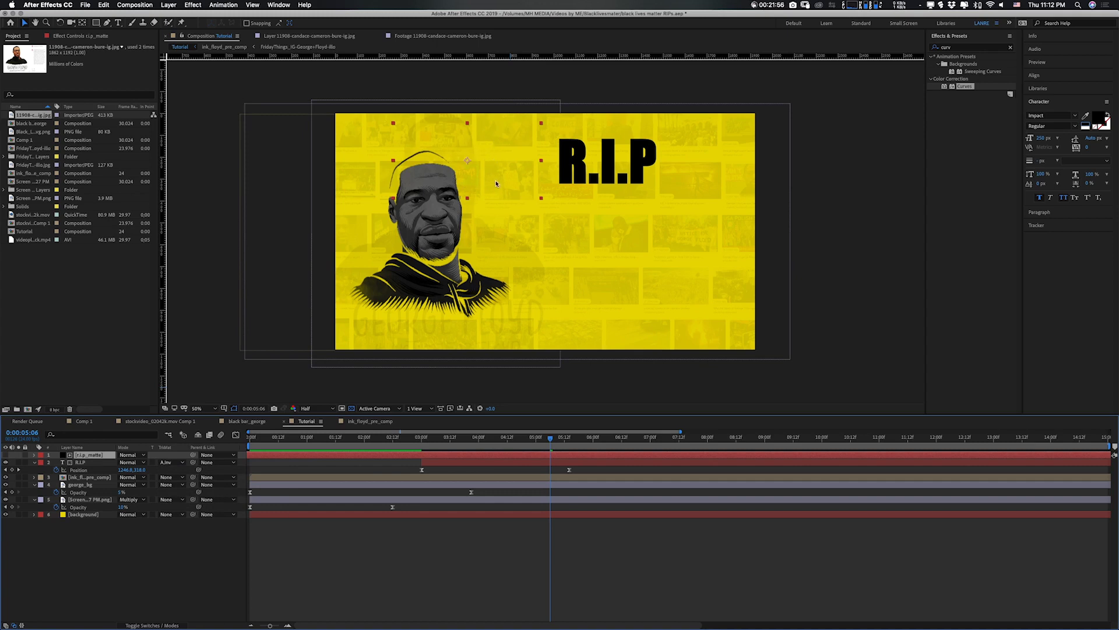
pyautogui.moveTo(455, 441); pyautogui.dragTo(371, 460)
pyautogui.click(386, 460)
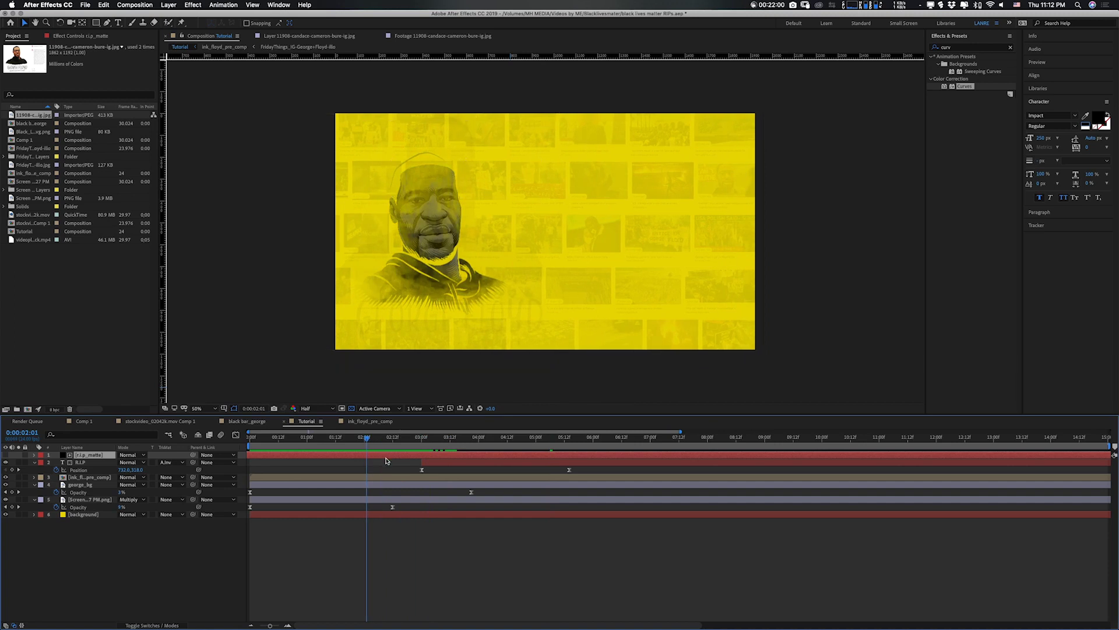
pyautogui.click(412, 443)
pyautogui.press('space')
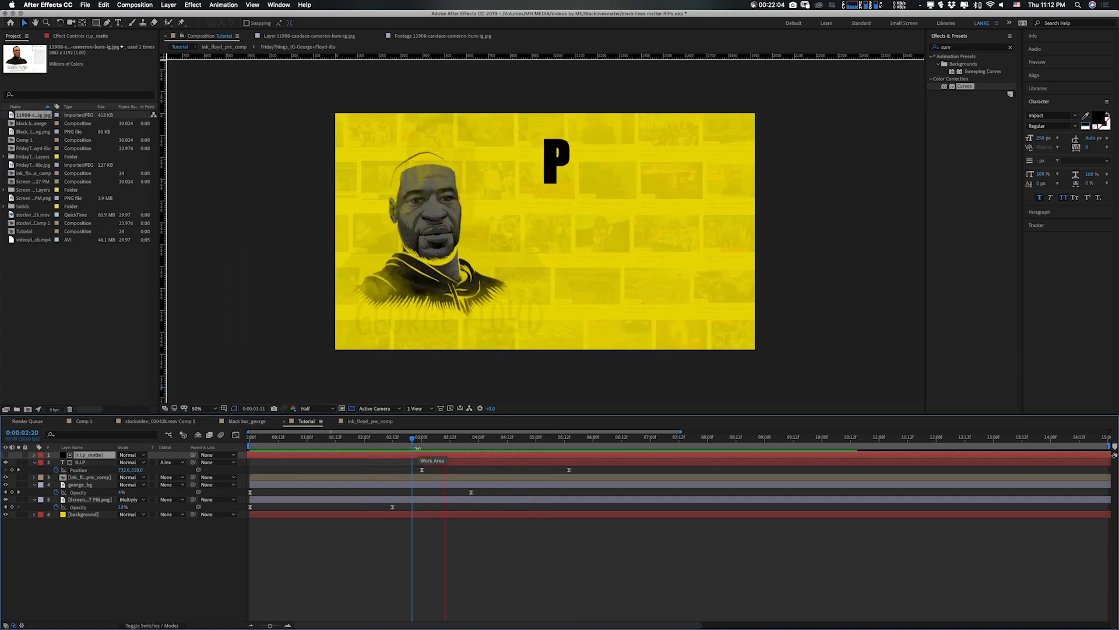
pyautogui.click(376, 443)
pyautogui.press('space')
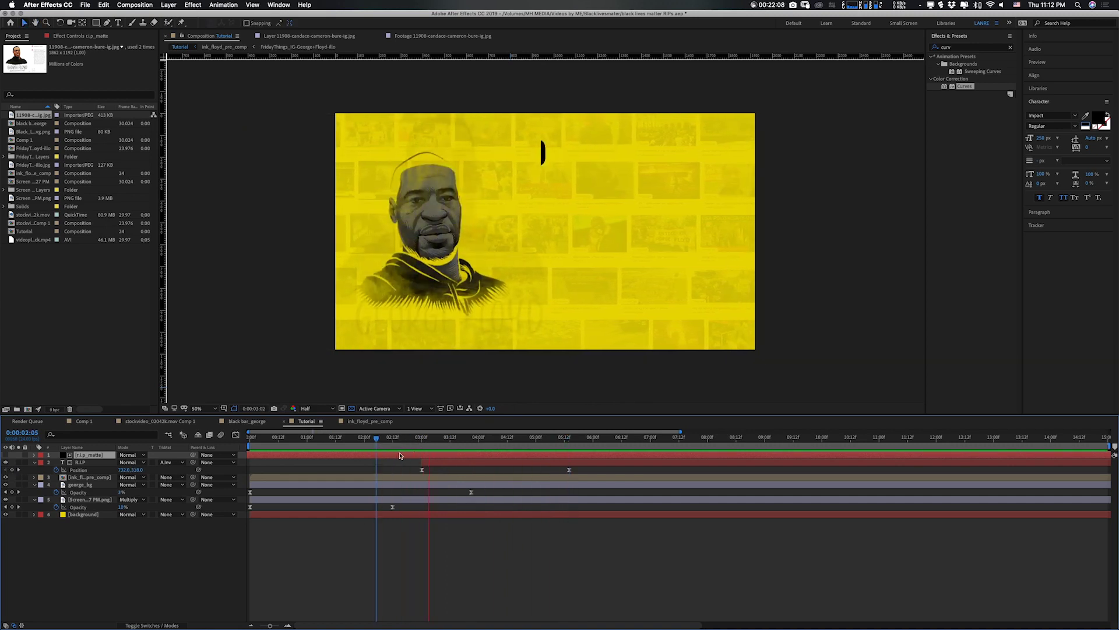
pyautogui.press('space')
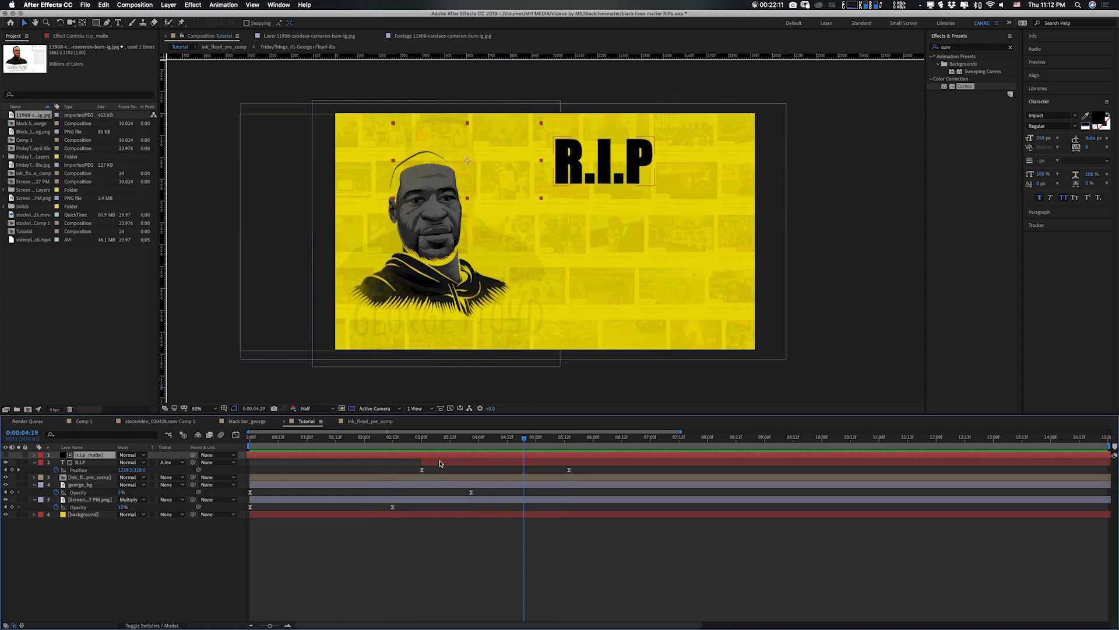
# Shift the R.I.P layer earlier in time to start at about 2.7 seconds and preview its reveal.
pyautogui.click(432, 452)
pyautogui.moveTo(432, 461); pyautogui.dragTo(413, 462)
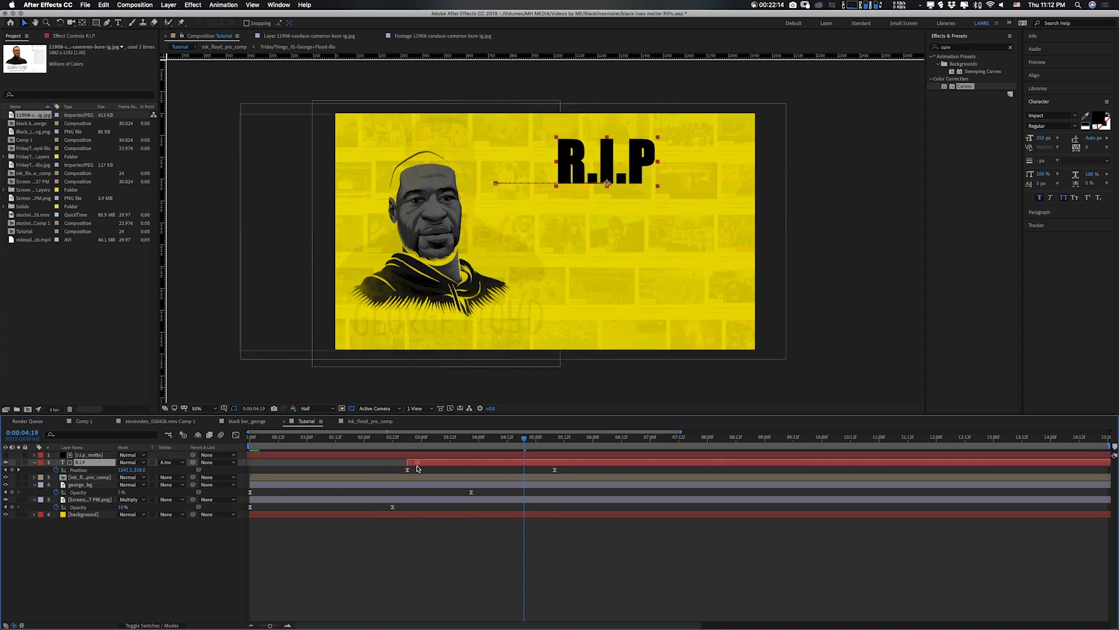
pyautogui.click(397, 443)
pyautogui.press('space')
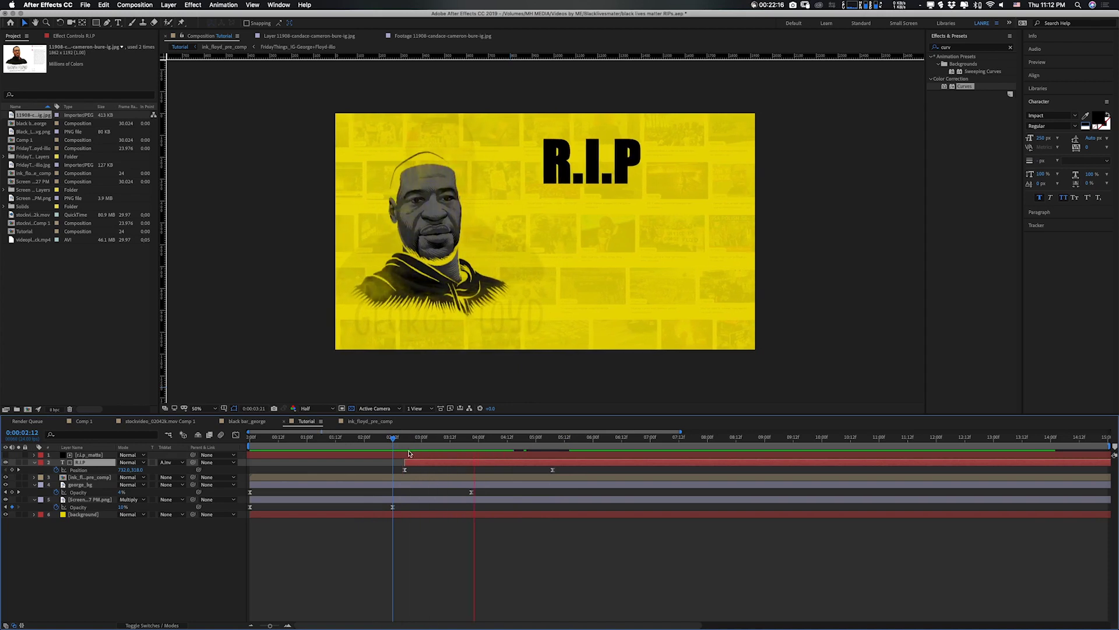
pyautogui.click(362, 439)
pyautogui.press('space')
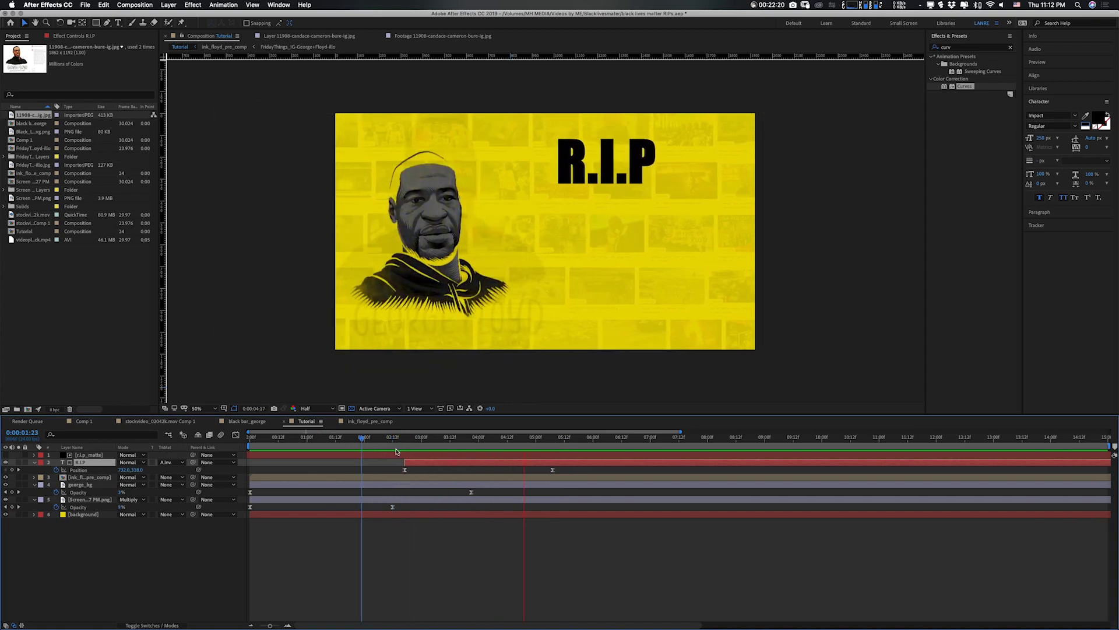
pyautogui.press('space')
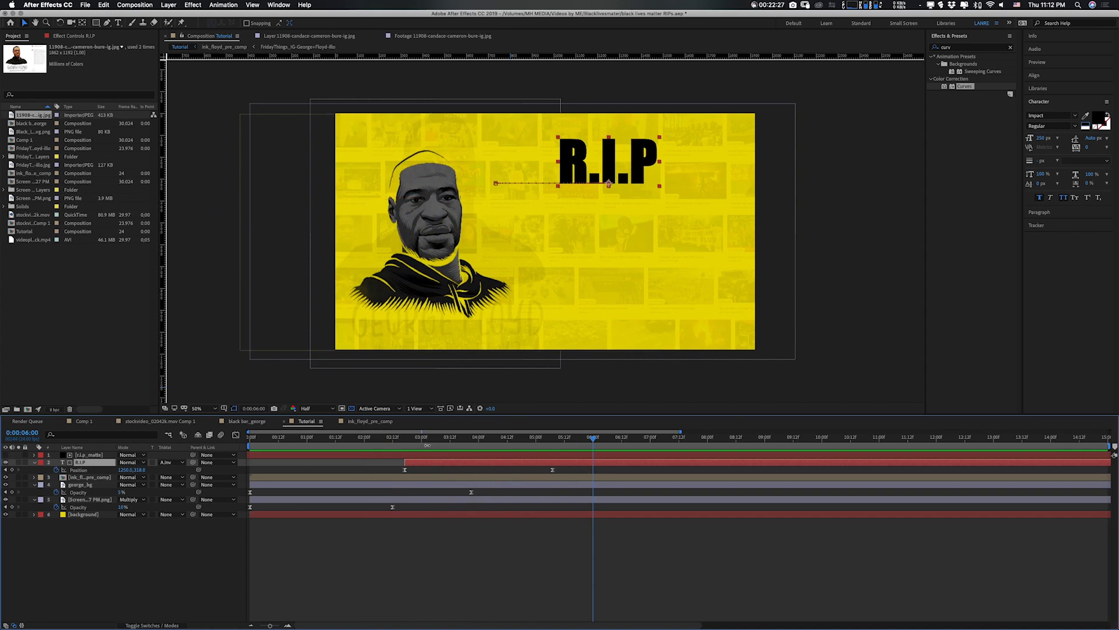
# Open the finished Comp 1 composition and play it from the beginning to review how the titles animate.
pyautogui.click(87, 422)
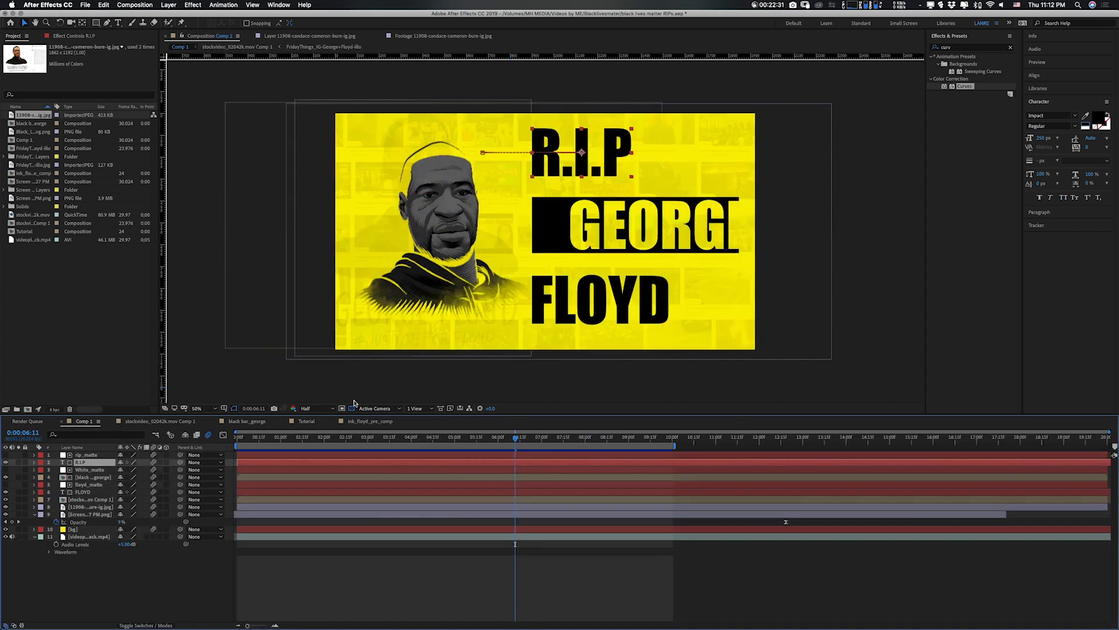
pyautogui.moveTo(480, 442); pyautogui.dragTo(234, 461)
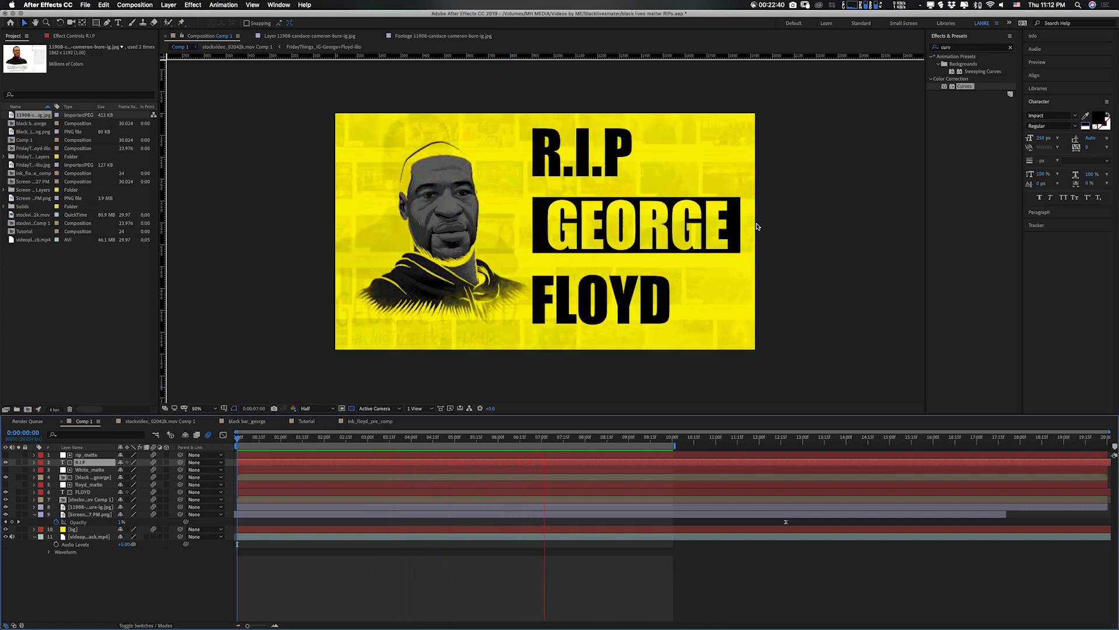
# Stop the preview, return to the Tutorial composition and add a GEORGE text layer beneath the R.I.P title.
pyautogui.press('space')
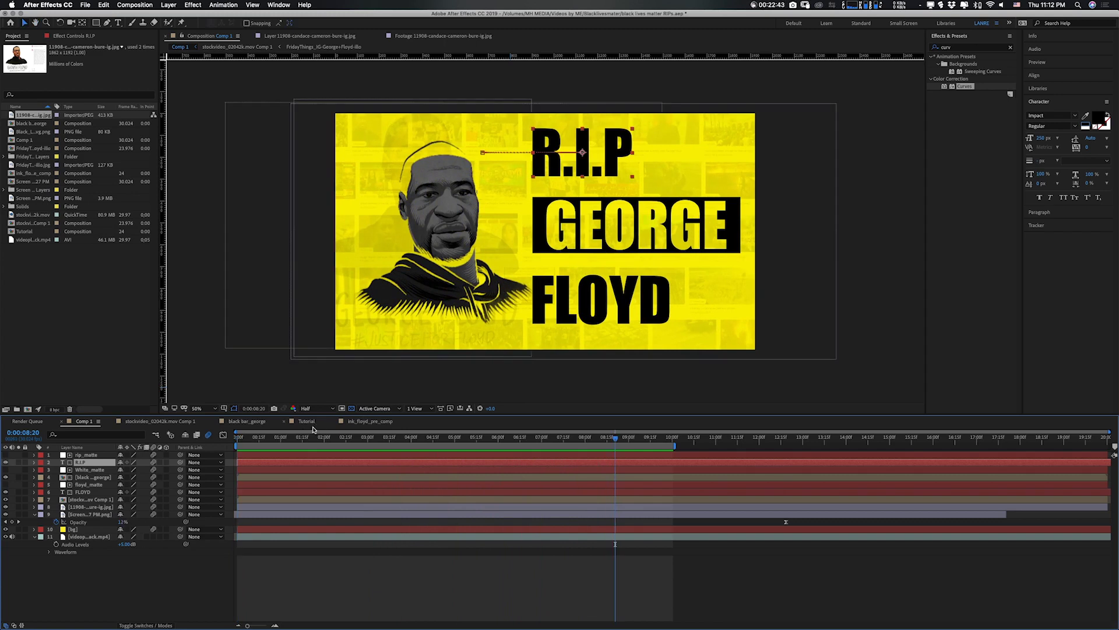
pyautogui.click(307, 422)
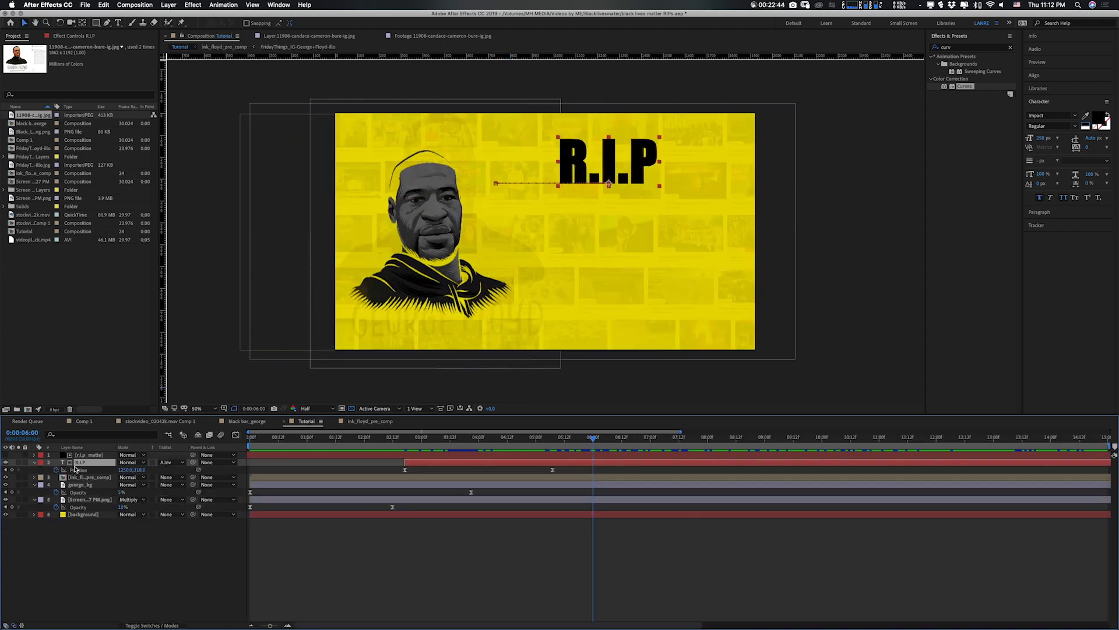
pyautogui.click(88, 542)
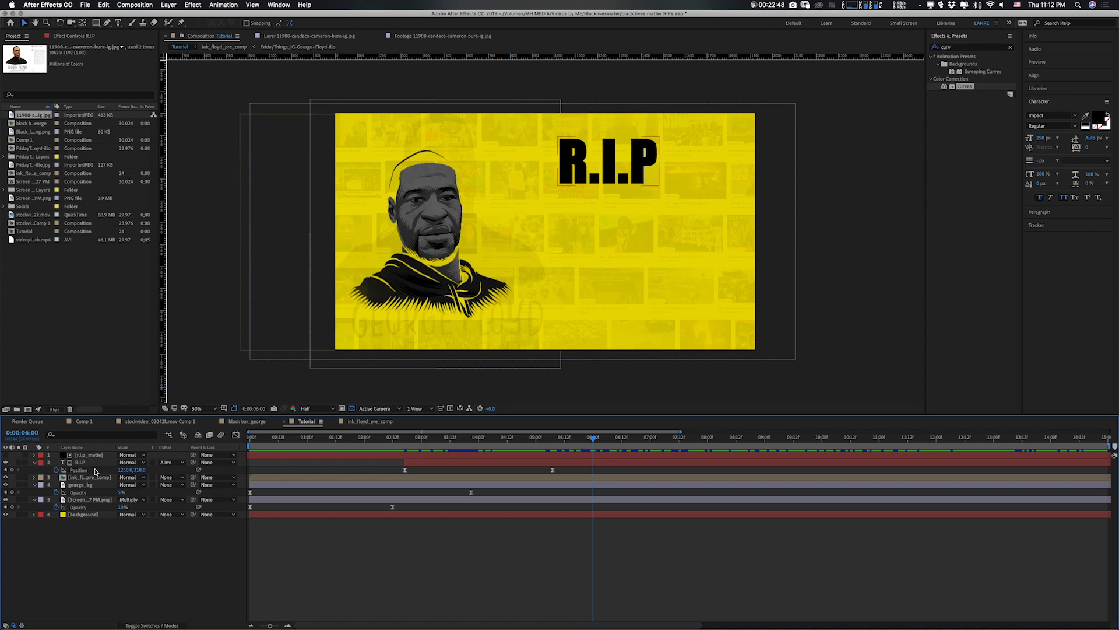
pyautogui.click(118, 22)
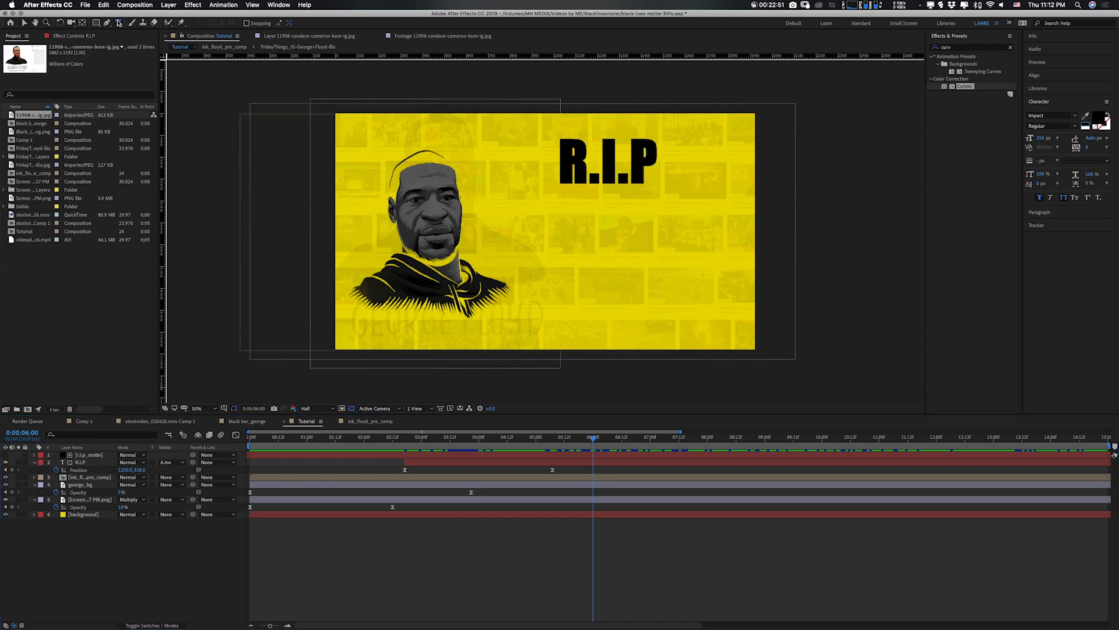
pyautogui.click(565, 235)
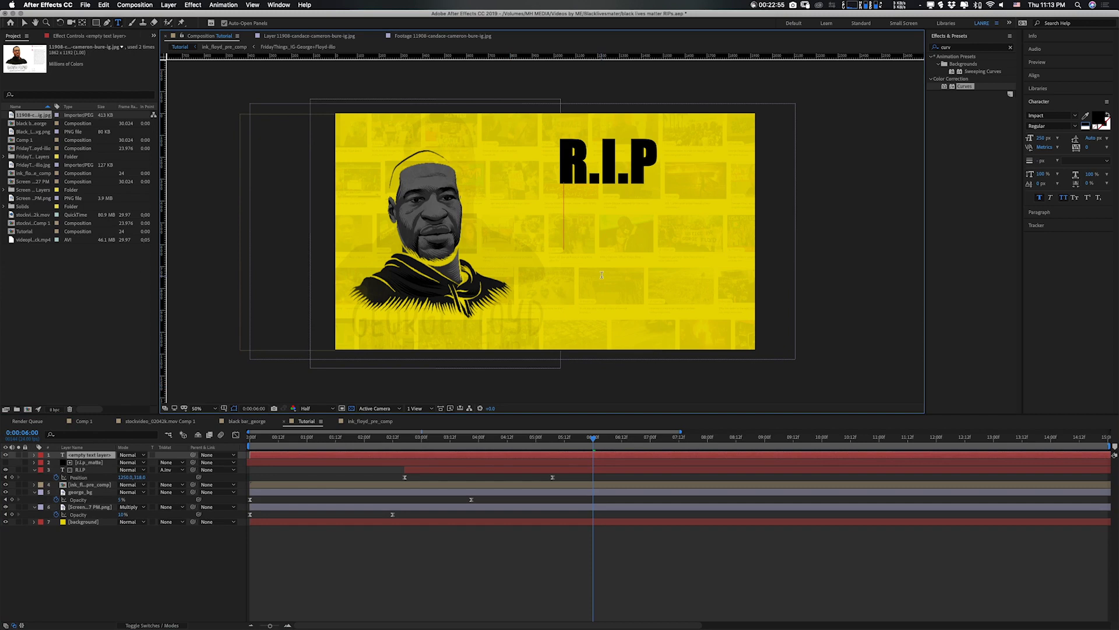
pyautogui.write('GEORGE')
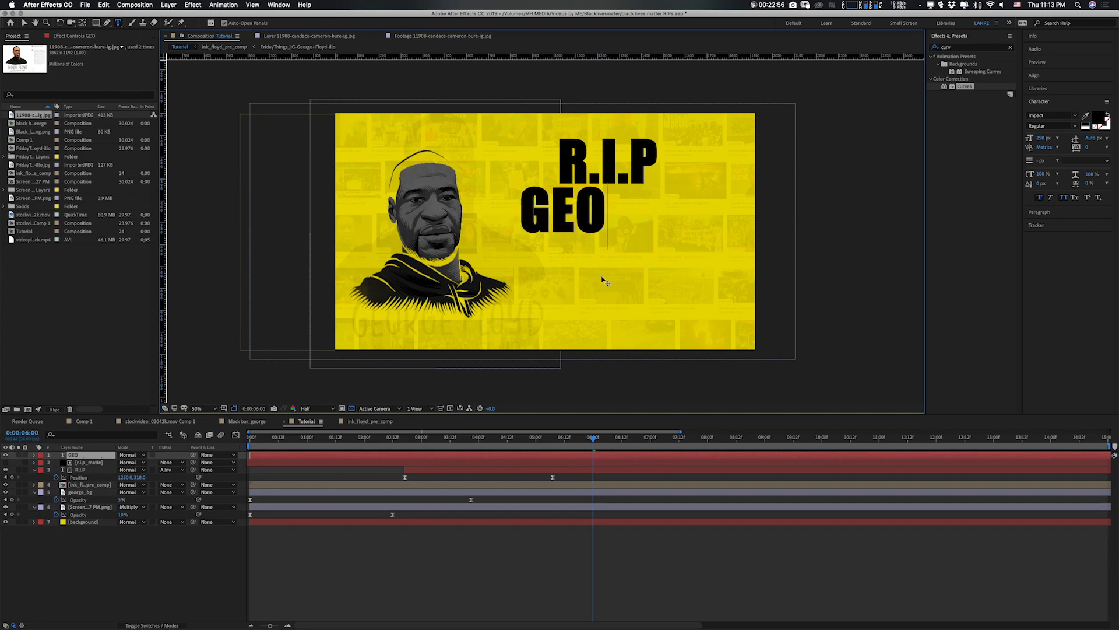
# Move the GEORGE text below R.I.P, align their starting edges and nudge it down for more line spacing.
pyautogui.click(24, 23)
pyautogui.moveTo(606, 236); pyautogui.dragTo(669, 243)
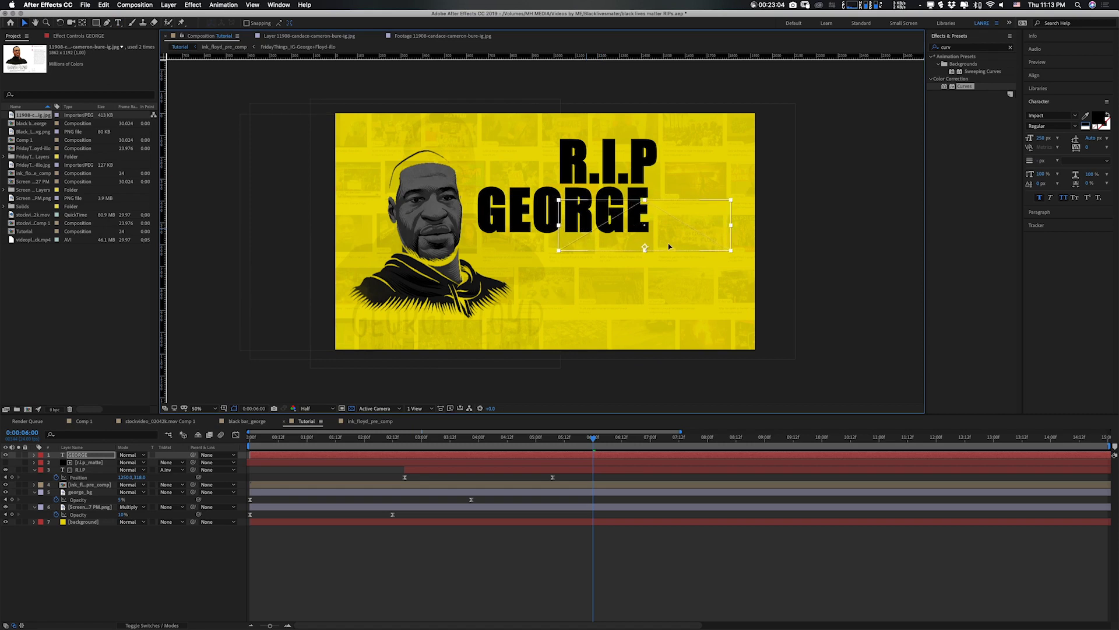
pyautogui.press('capslock')
pyautogui.press('capslock')
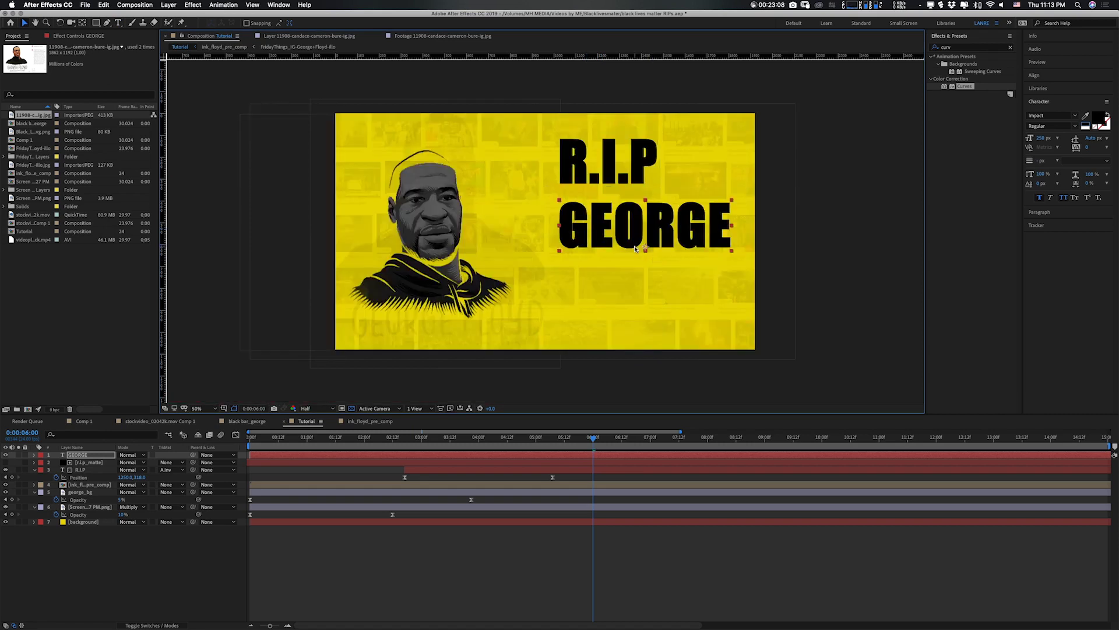
pyautogui.hotkey('shift', 'Down')
pyautogui.hotkey('shift', 'Down')
pyautogui.hotkey('shift', 'Down')
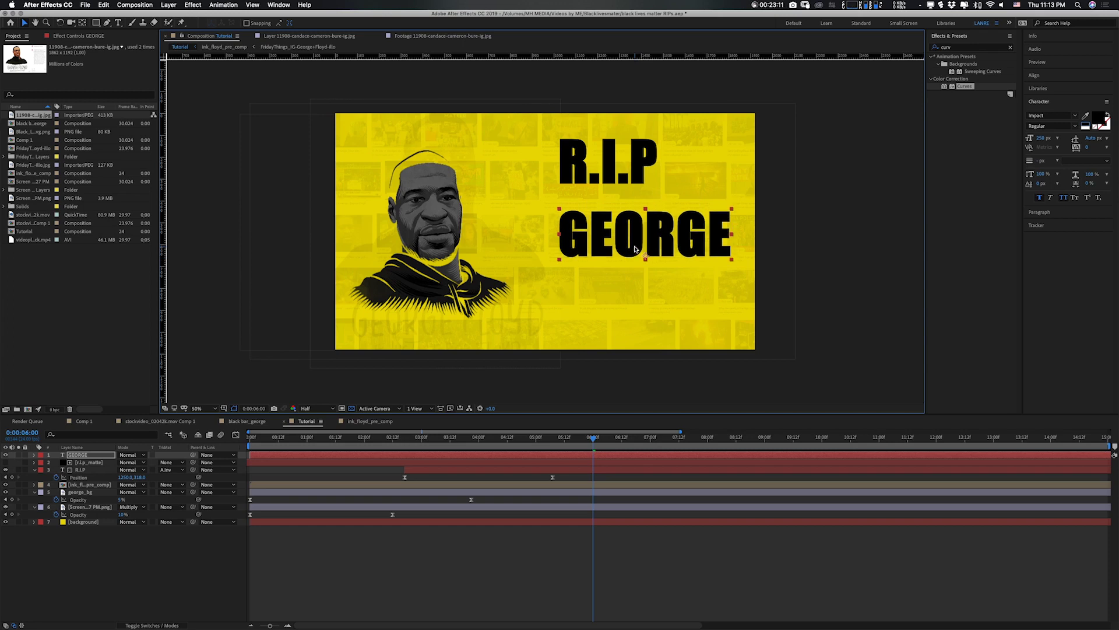
# Compare the GEORGE title's placement with the knocked-out black bar version in Comp 1, and return to the Tutorial composition.
pyautogui.click(231, 374)
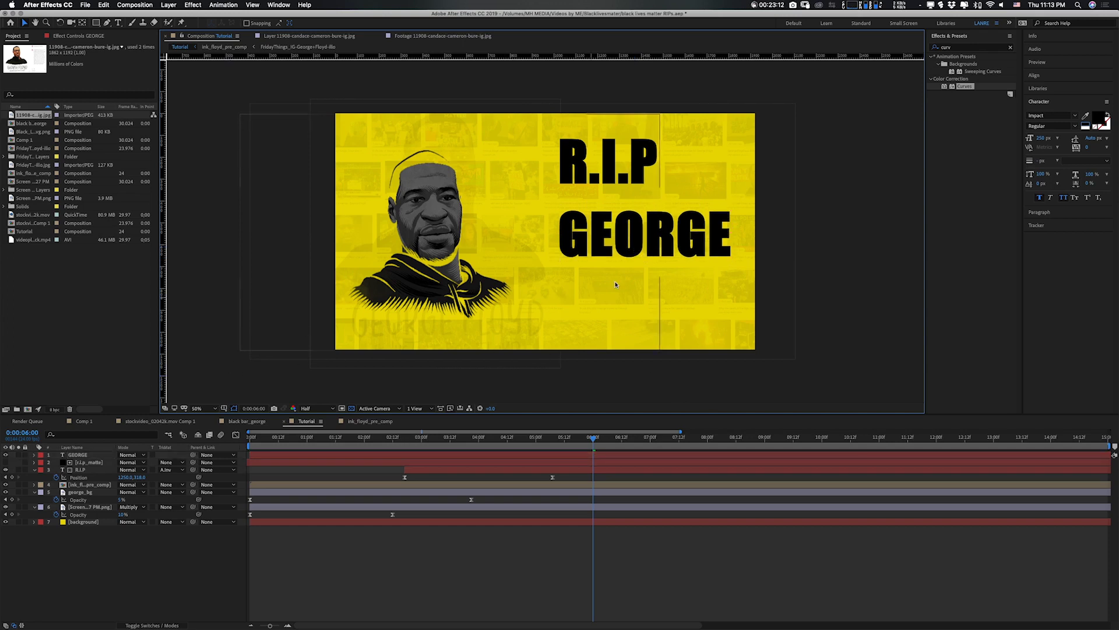
pyautogui.click(668, 239)
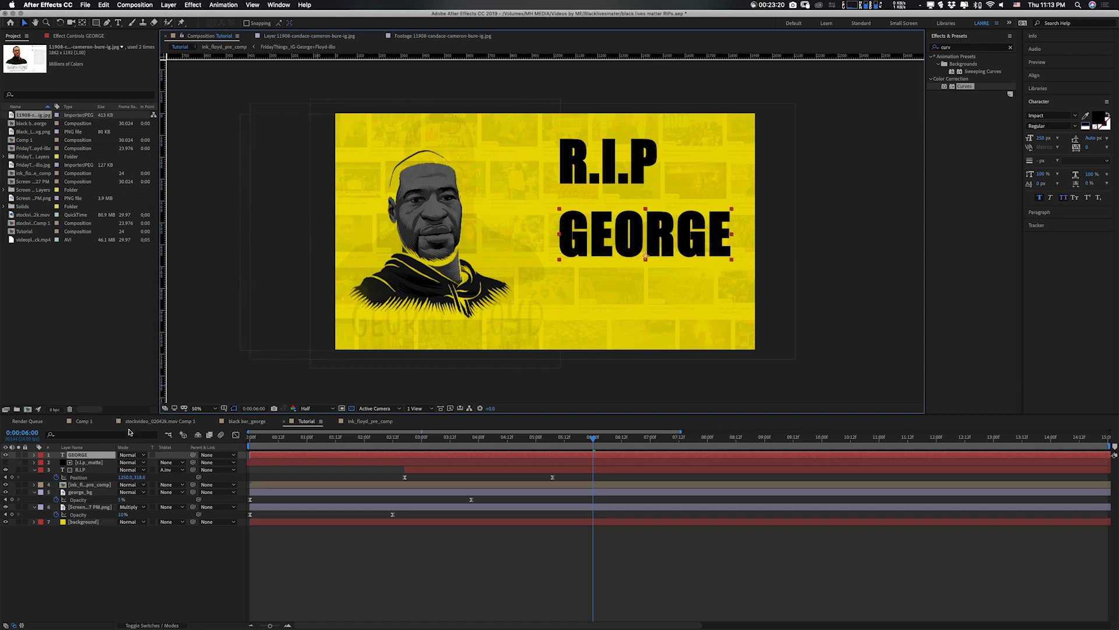
pyautogui.click(98, 424)
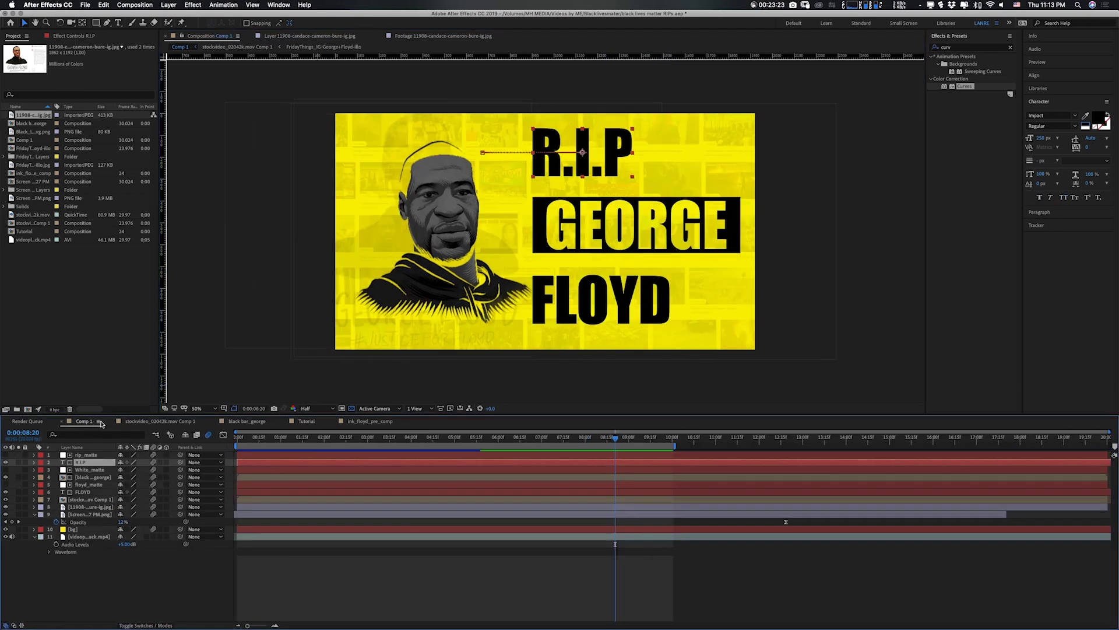
pyautogui.click(325, 420)
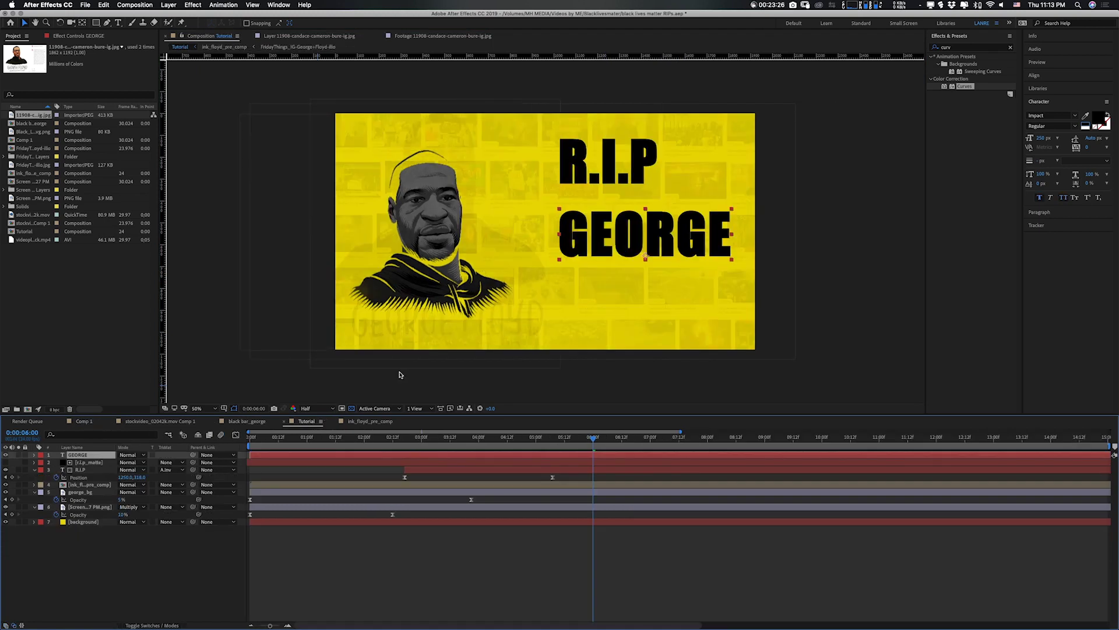
pyautogui.click(85, 421)
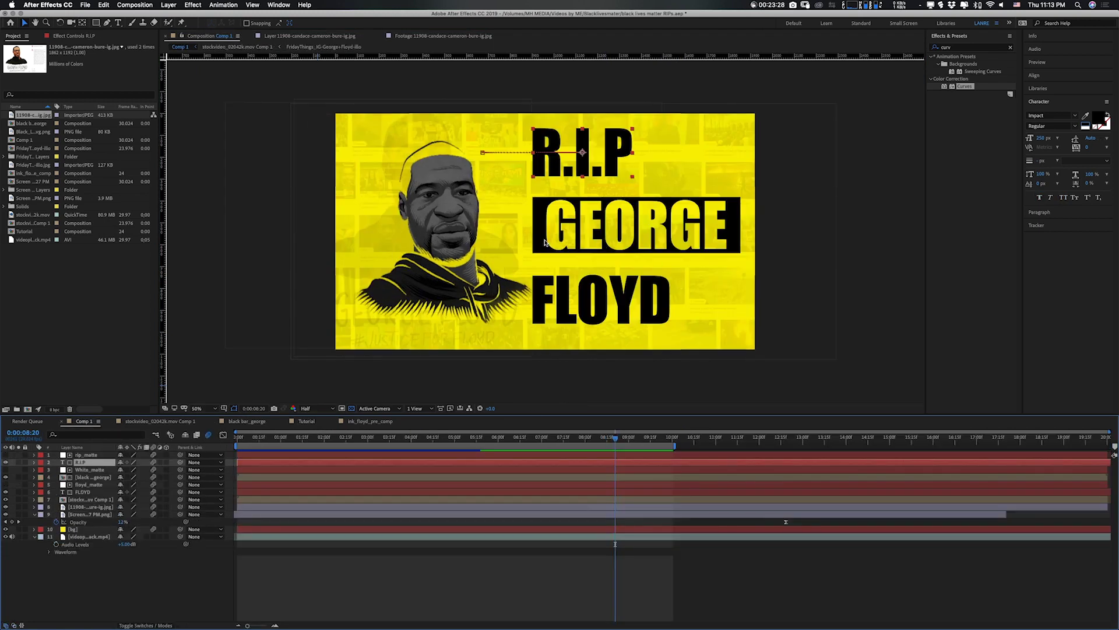
pyautogui.click(315, 422)
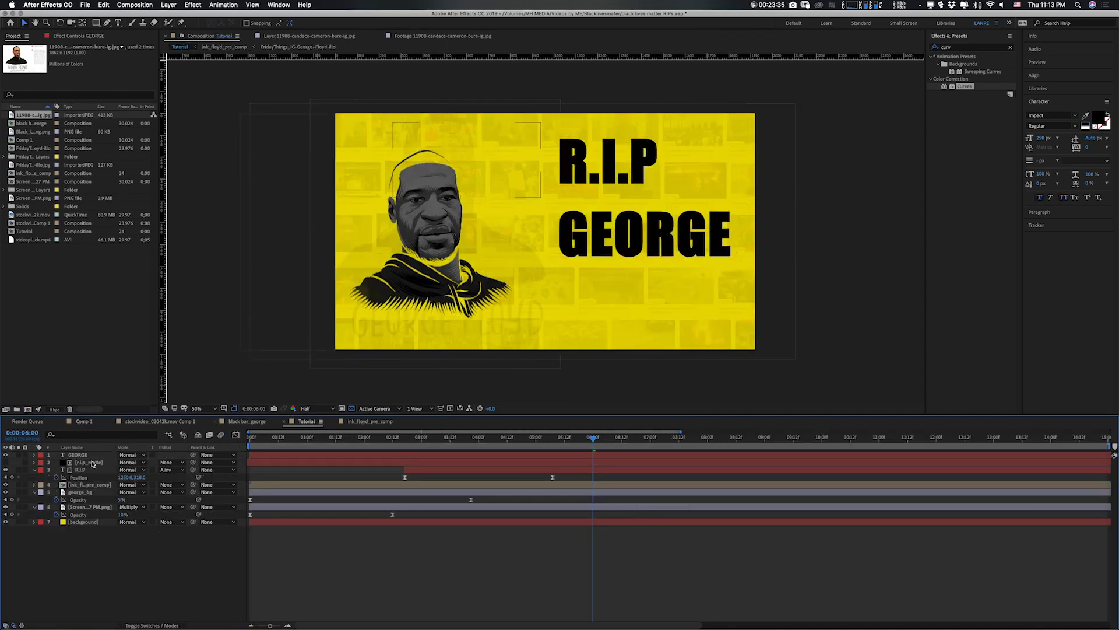
# Create a composition-sized solid named george_matte with the white colour FFFFFF.
pyautogui.press('super+y')
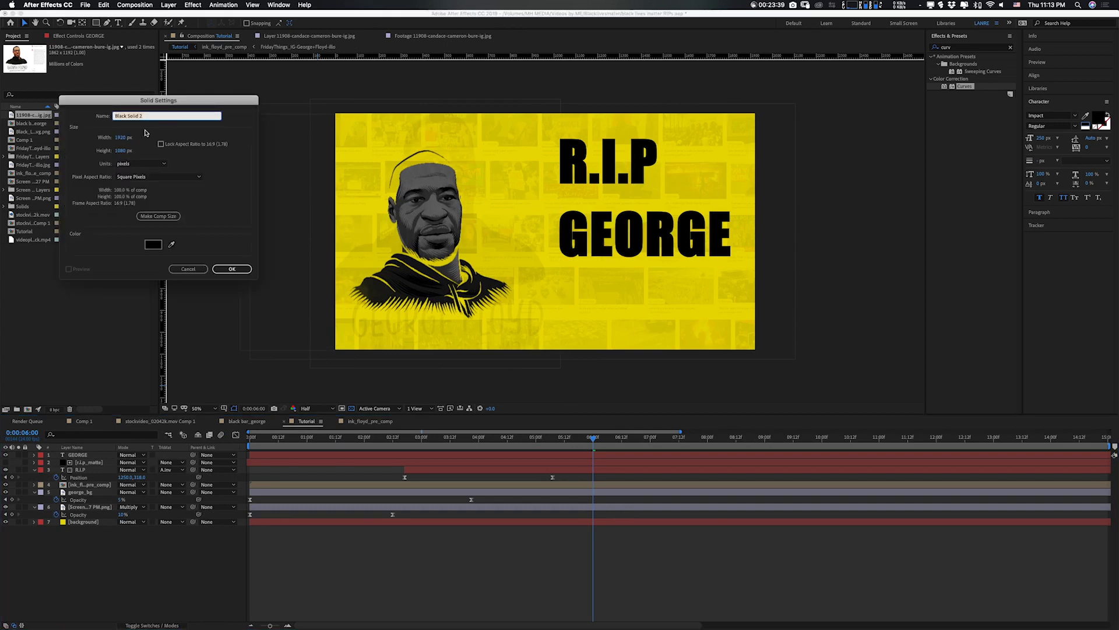
pyautogui.write('george_matte')
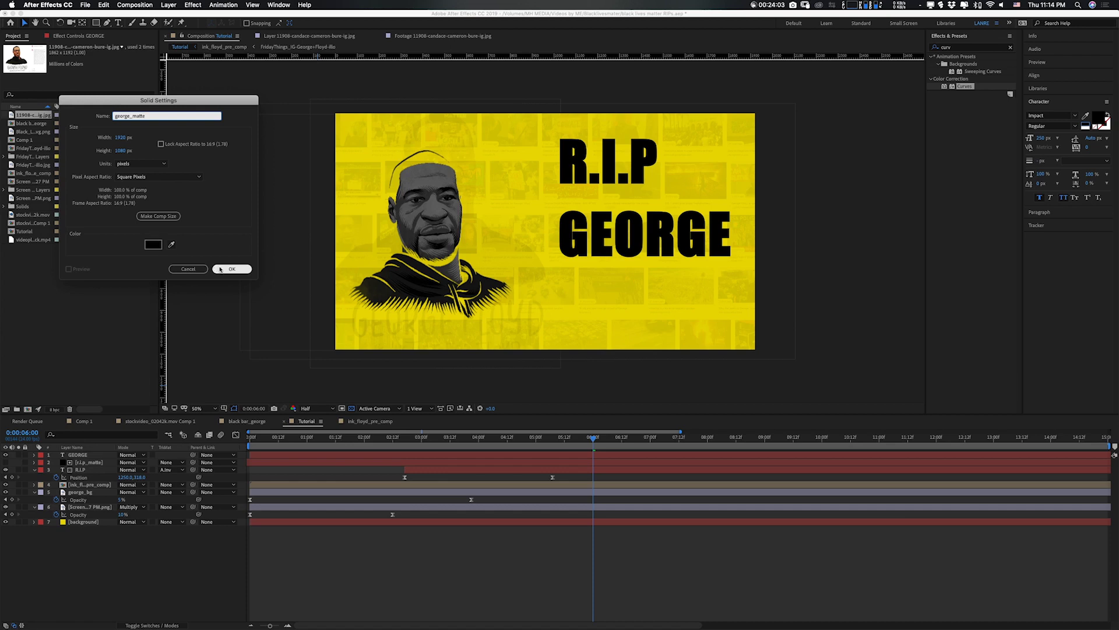
pyautogui.click(154, 244)
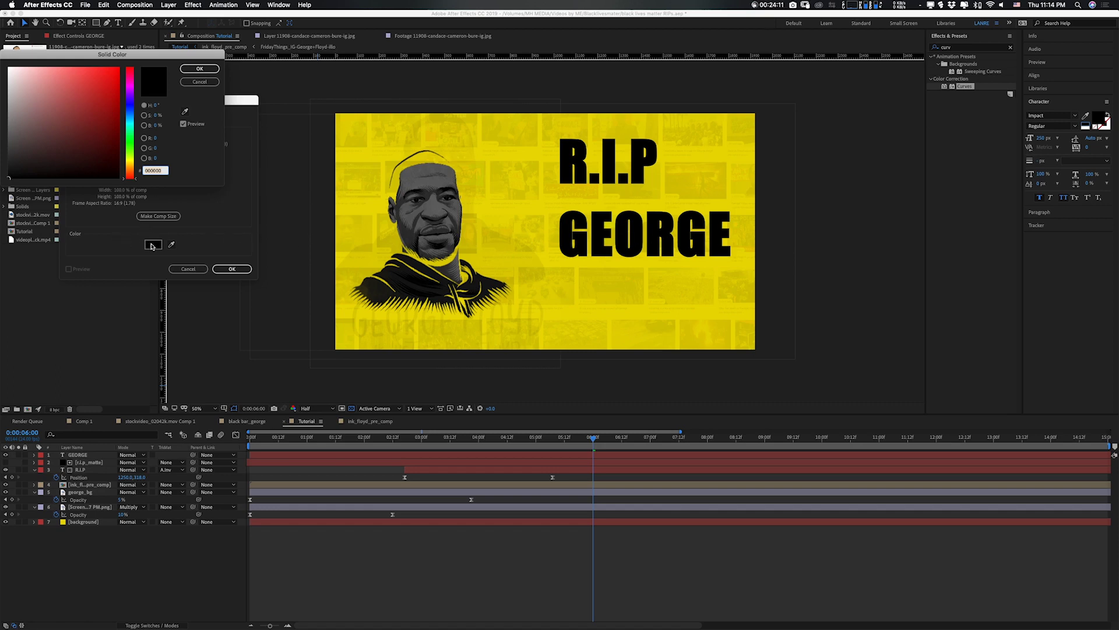
pyautogui.write('ffffff')
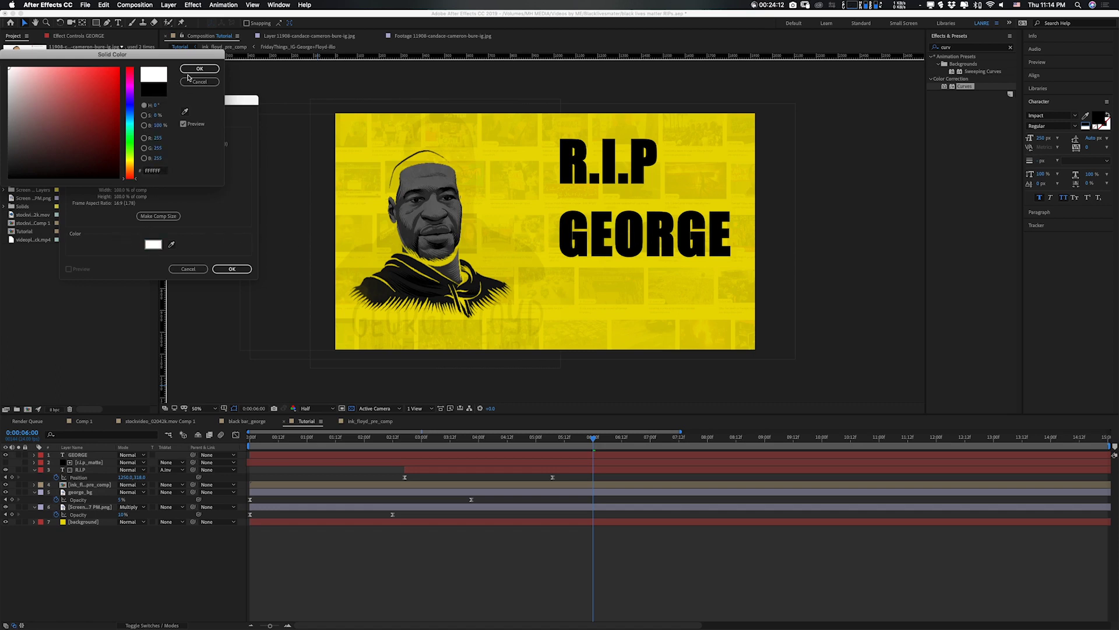
pyautogui.click(192, 69)
pyautogui.click(231, 269)
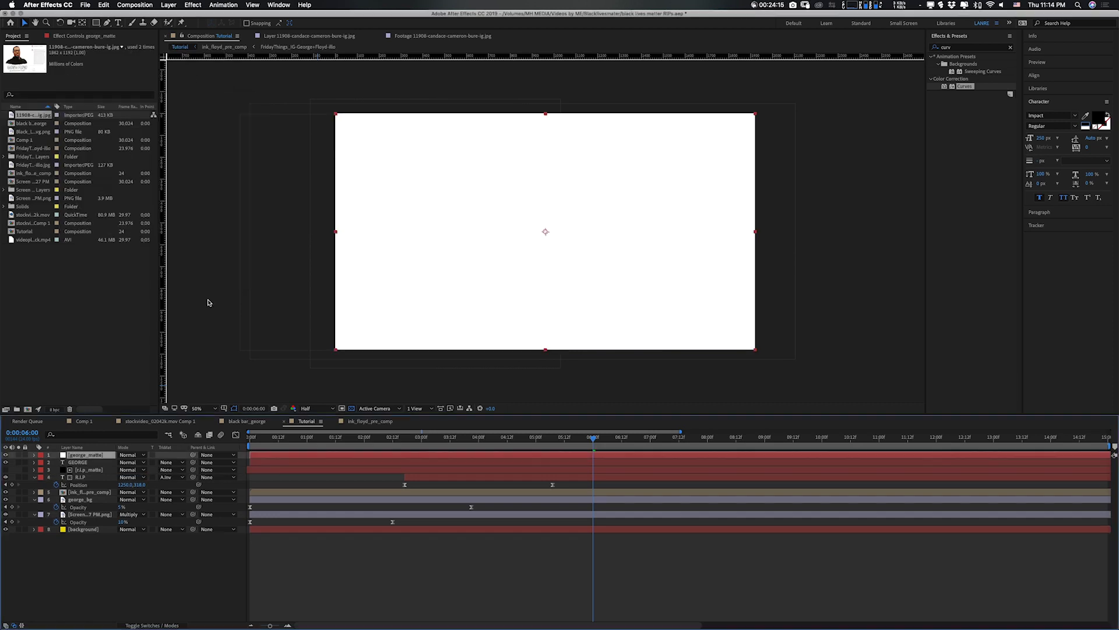
# Shrink the george_matte solid into a horizontal bar and position it to cover the GEORGE text with a slim margin.
pyautogui.moveTo(546, 115); pyautogui.dragTo(546, 186)
pyautogui.moveTo(336, 233); pyautogui.dragTo(460, 232)
pyautogui.moveTo(546, 188); pyautogui.dragTo(547, 204)
pyautogui.moveTo(592, 245); pyautogui.dragTo(736, 236)
pyautogui.moveTo(646, 207); pyautogui.dragTo(646, 205)
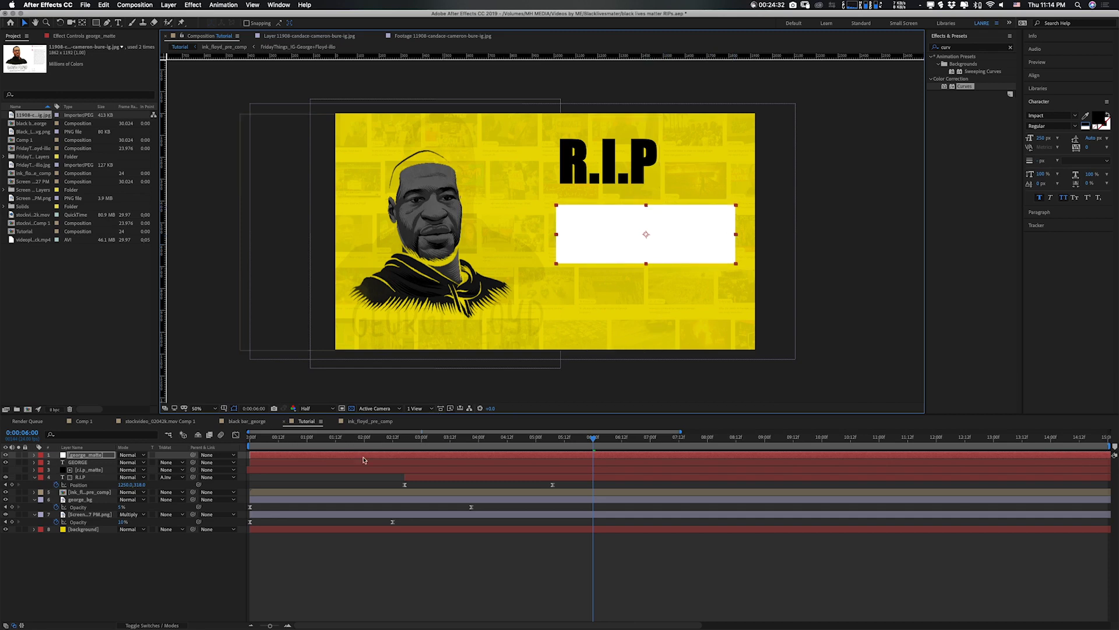
# Check the Comp 1 reference and scrub the Tutorial composition through the R.I.P reveal, stopping at 0:00:03:17.
pyautogui.click(88, 421)
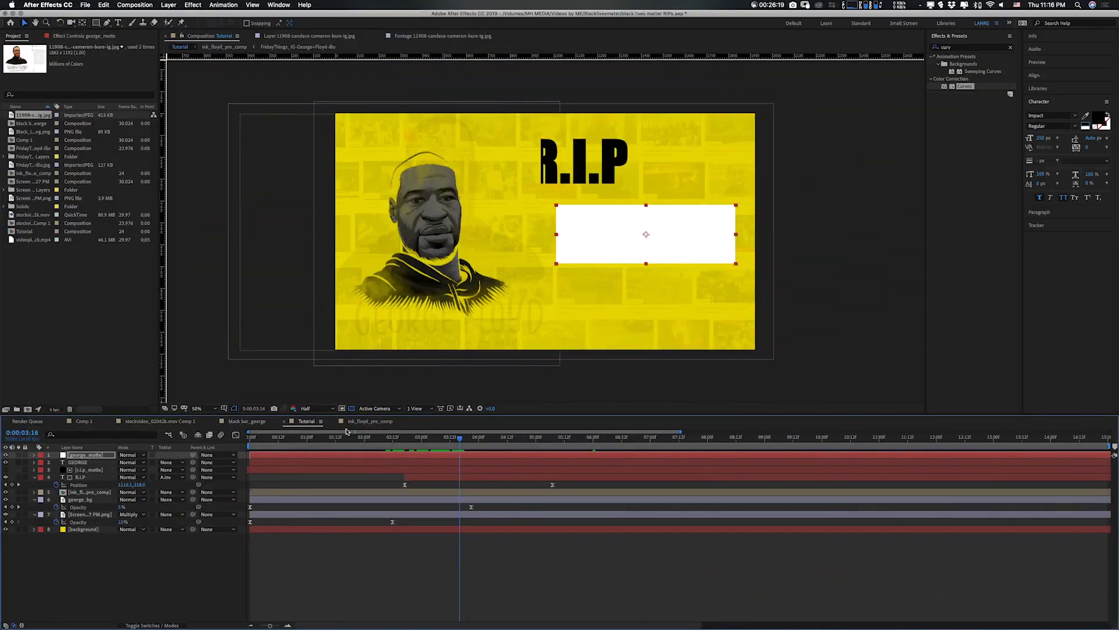
pyautogui.moveTo(385, 442); pyautogui.dragTo(496, 438)
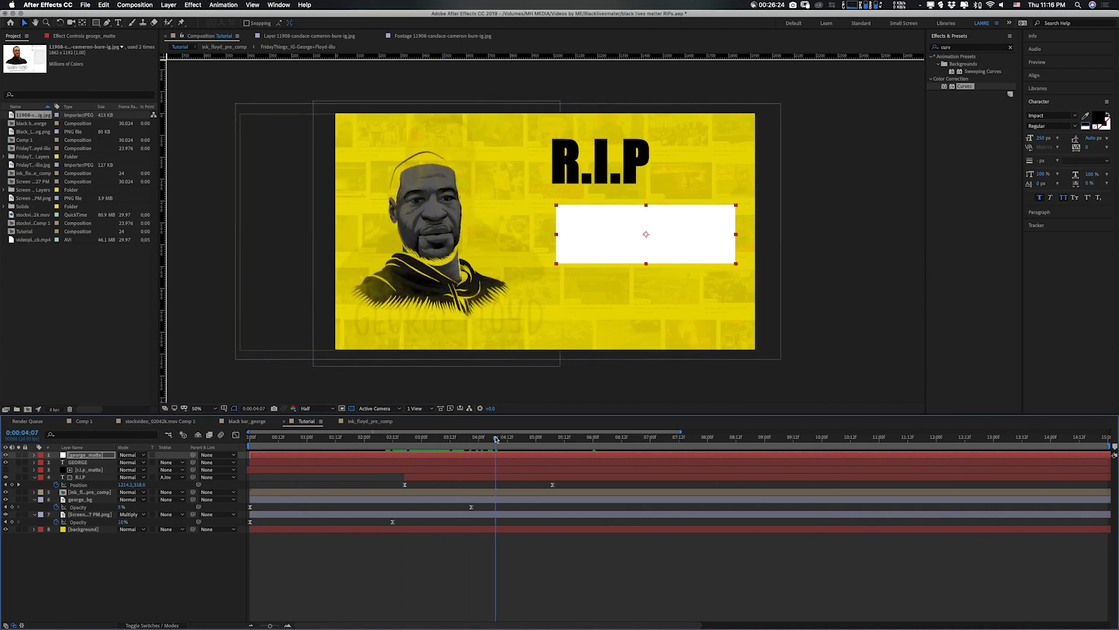
pyautogui.moveTo(496, 438); pyautogui.dragTo(462, 439)
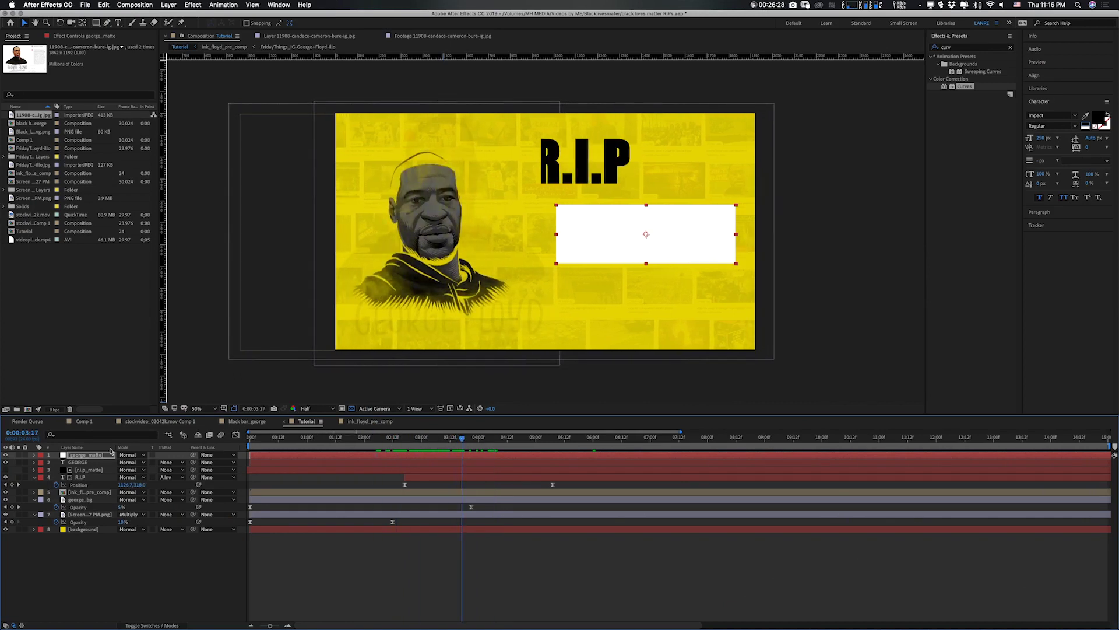
# Place the GEORGE layer above george_matte and set george_matte's track matte to Alpha Inverted Matte "GEORGE".
pyautogui.click(81, 462)
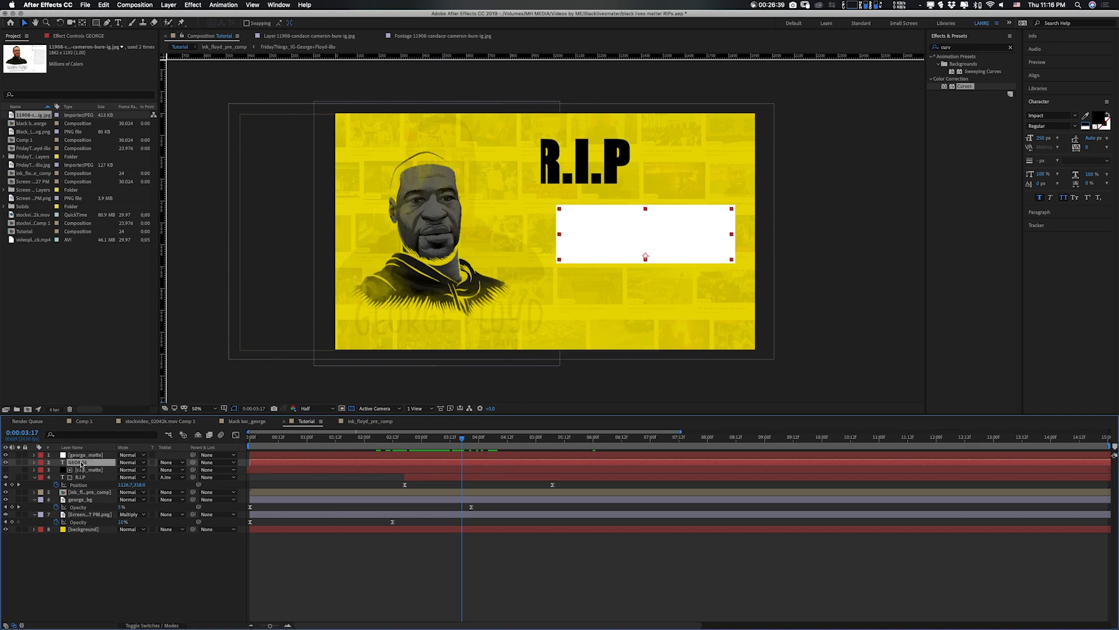
pyautogui.moveTo(81, 463); pyautogui.dragTo(81, 453)
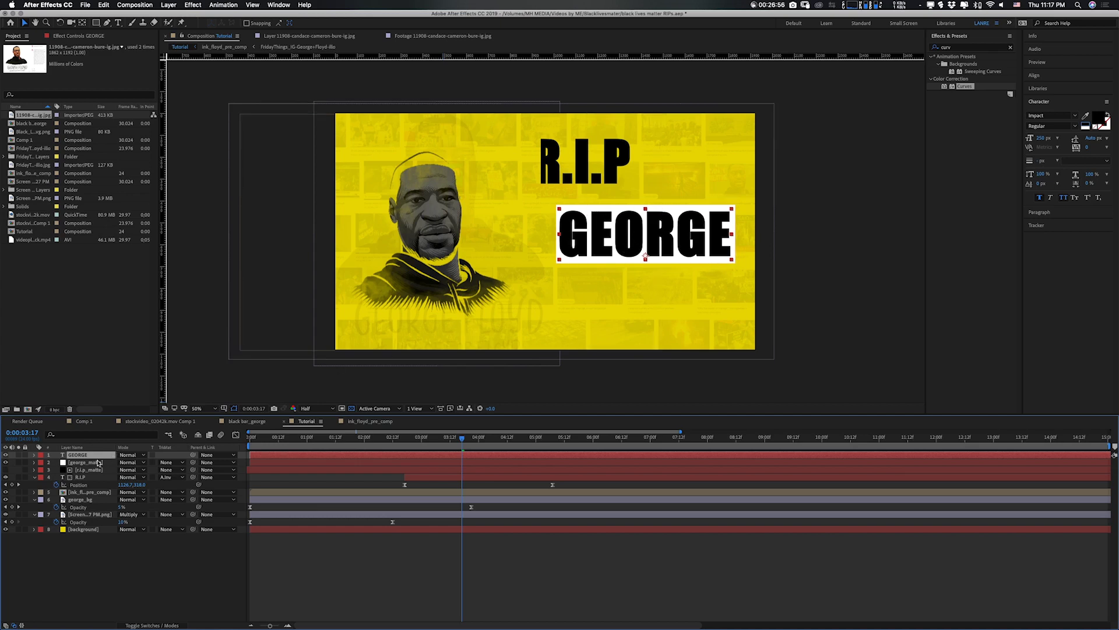
pyautogui.click(164, 464)
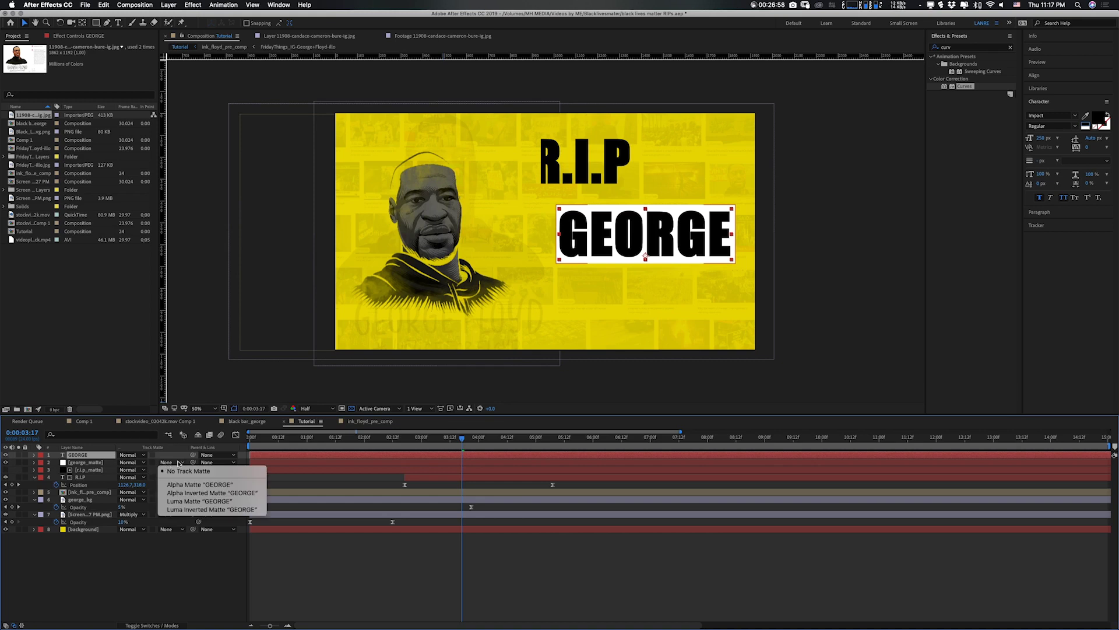
pyautogui.click(195, 493)
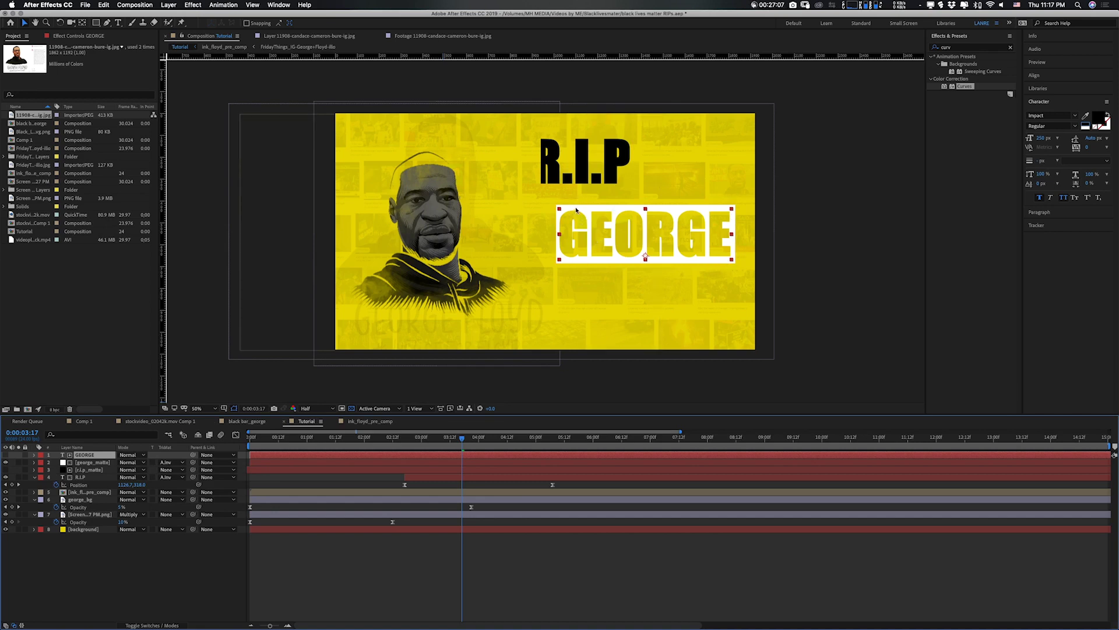
# Change the george_matte solid's colour to black.
pyautogui.click(90, 462)
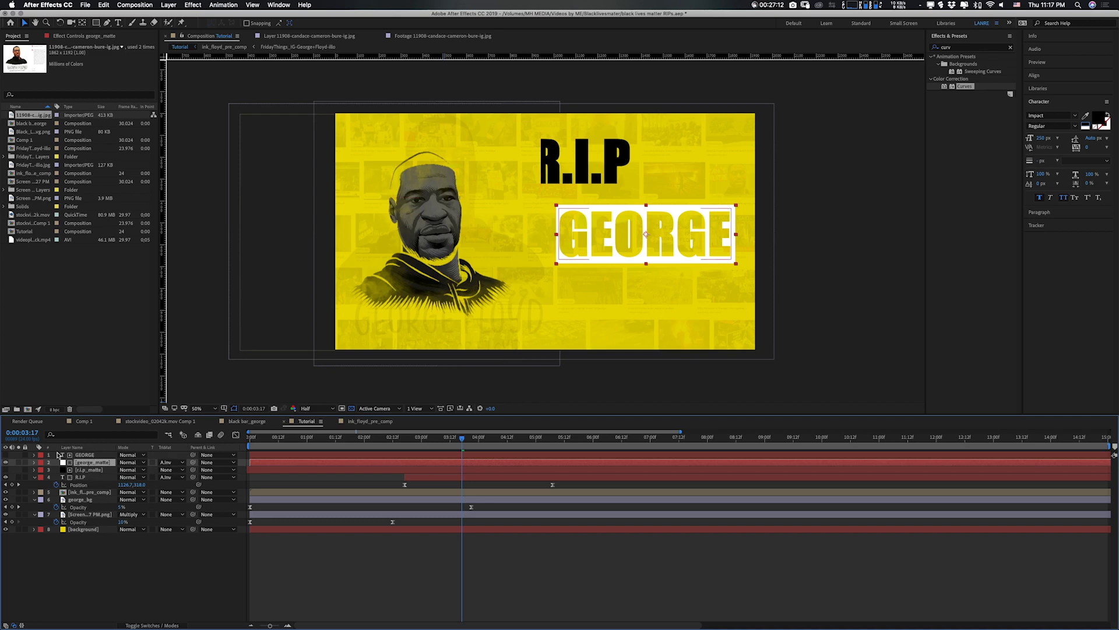
pyautogui.press('super+shift+y')
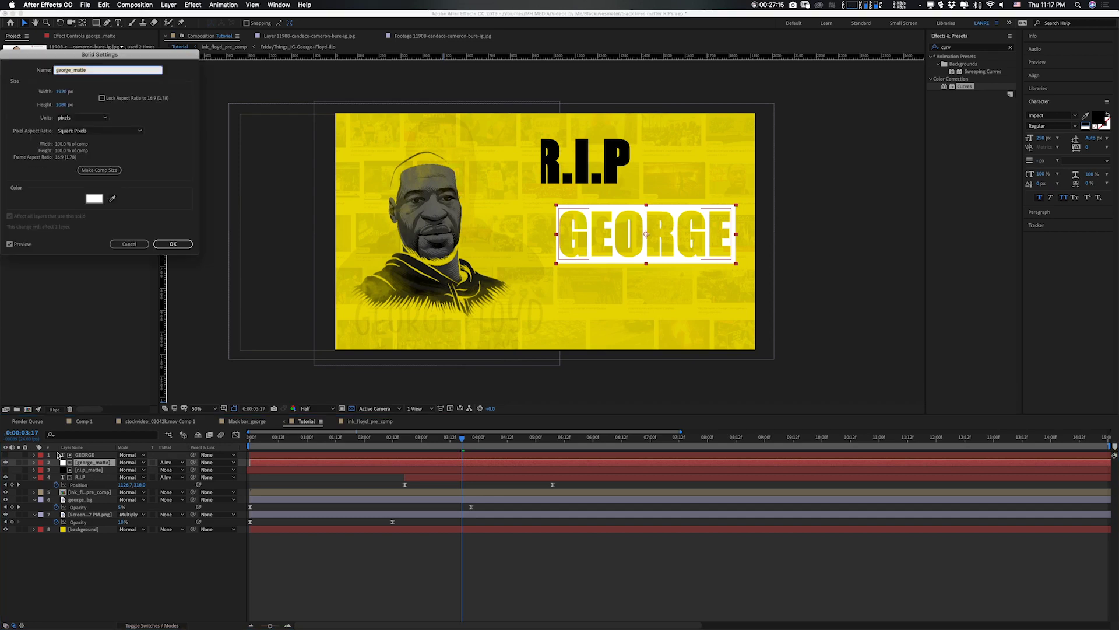
pyautogui.click(95, 198)
pyautogui.moveTo(47, 115)
pyautogui.mouseDown()
pyautogui.moveTo(22, 178)
pyautogui.moveTo(7, 179)
pyautogui.mouseUp()
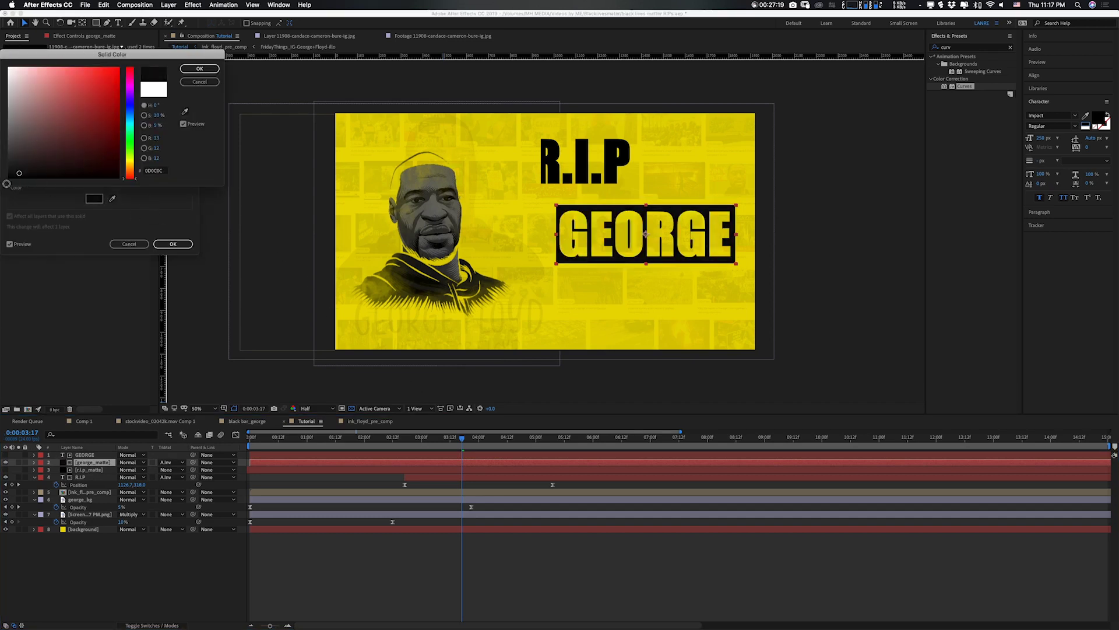
pyautogui.click(200, 68)
pyautogui.click(173, 244)
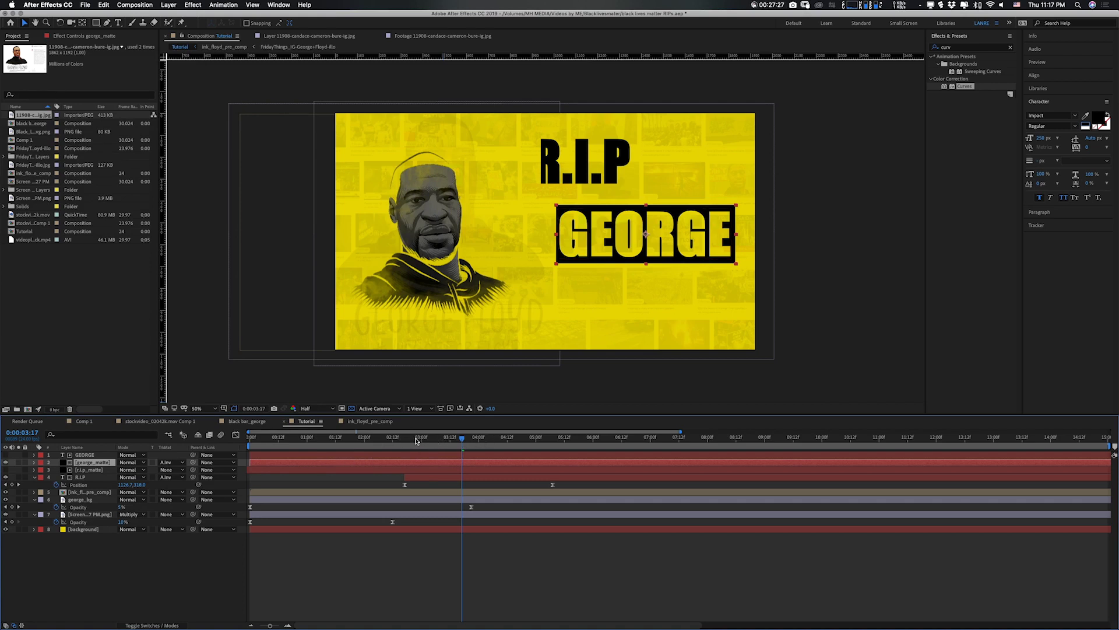
# Move the current time to 0:00:02:15 and close the stock video Comp 1 and black bar_george compositions.
pyautogui.moveTo(416, 440); pyautogui.dragTo(400, 444)
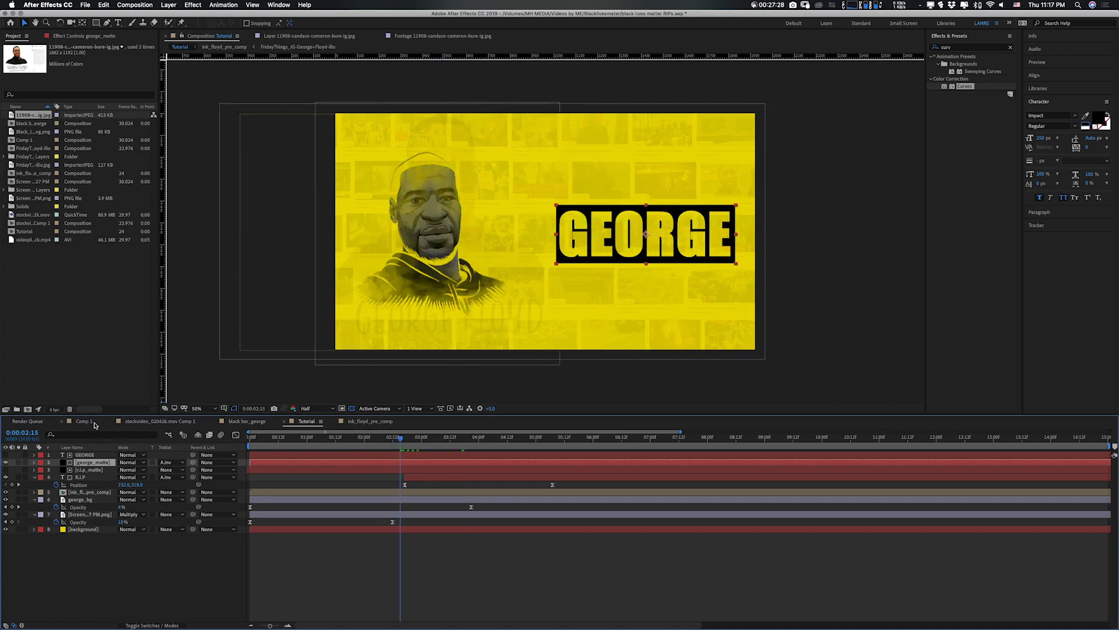
pyautogui.click(111, 422)
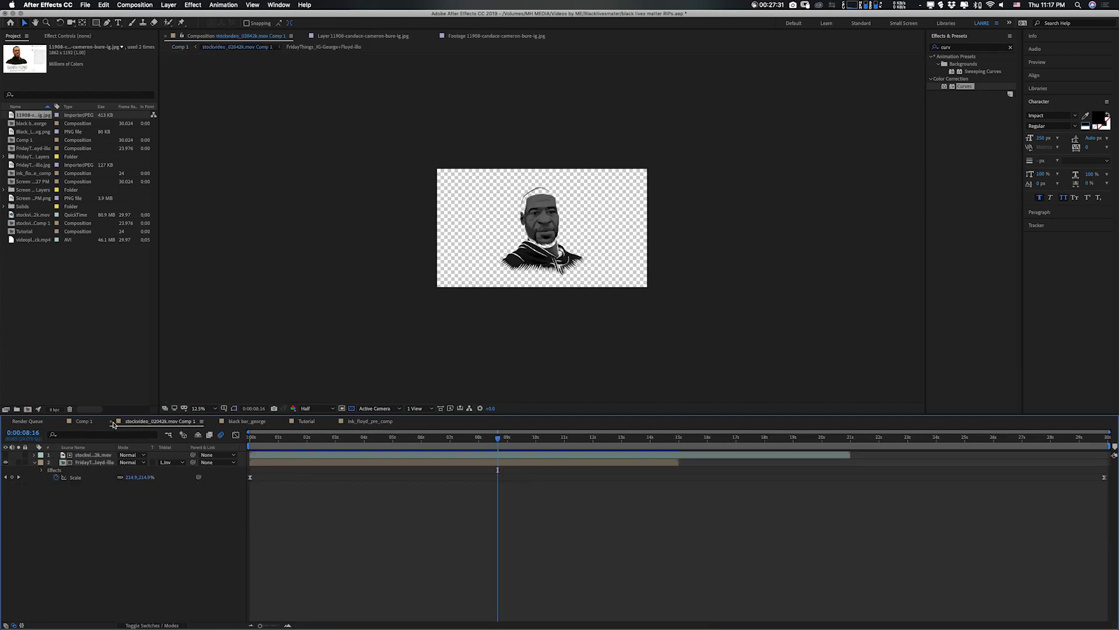
pyautogui.click(112, 422)
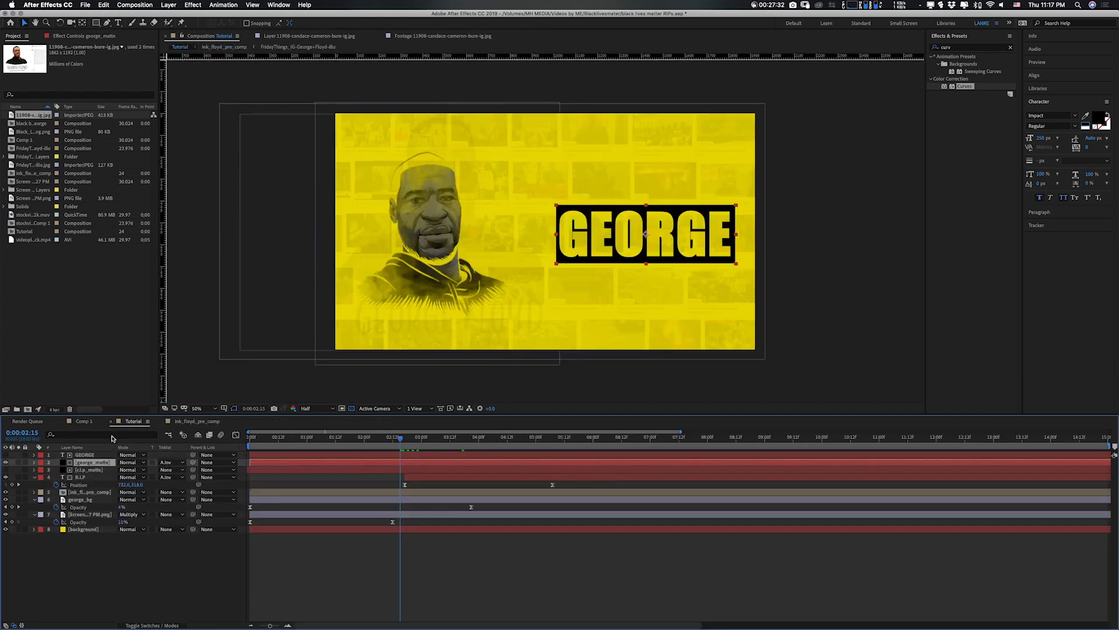
# Play and scrub the Comp 1 reference to study how the black bar and GEORGE title slide in, stopping at 0:00:07:18.
pyautogui.click(86, 421)
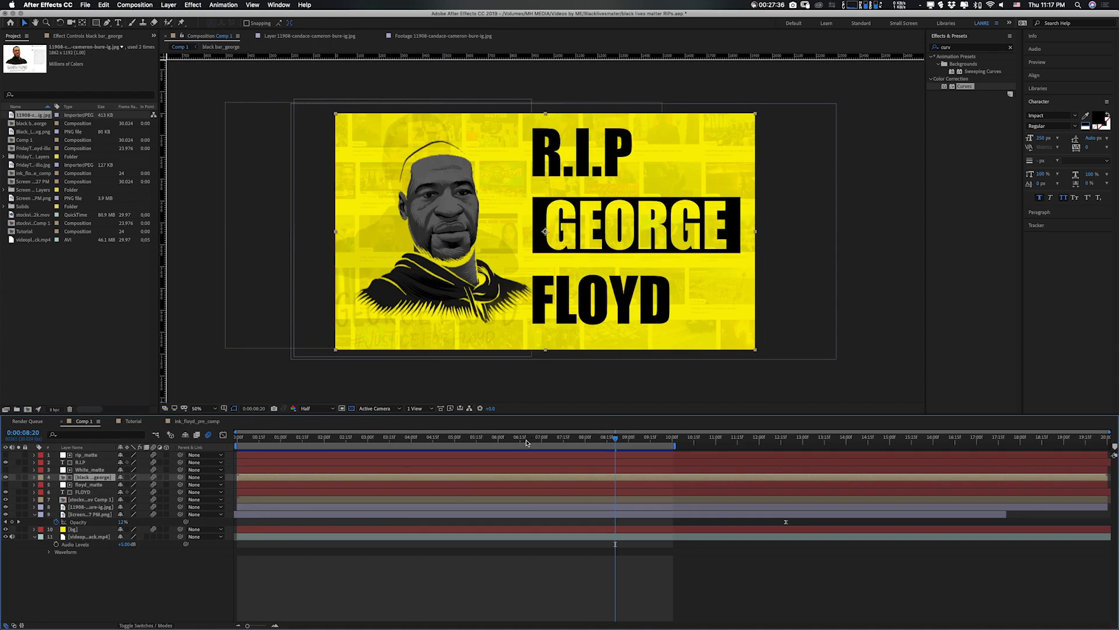
pyautogui.moveTo(455, 441); pyautogui.dragTo(373, 461)
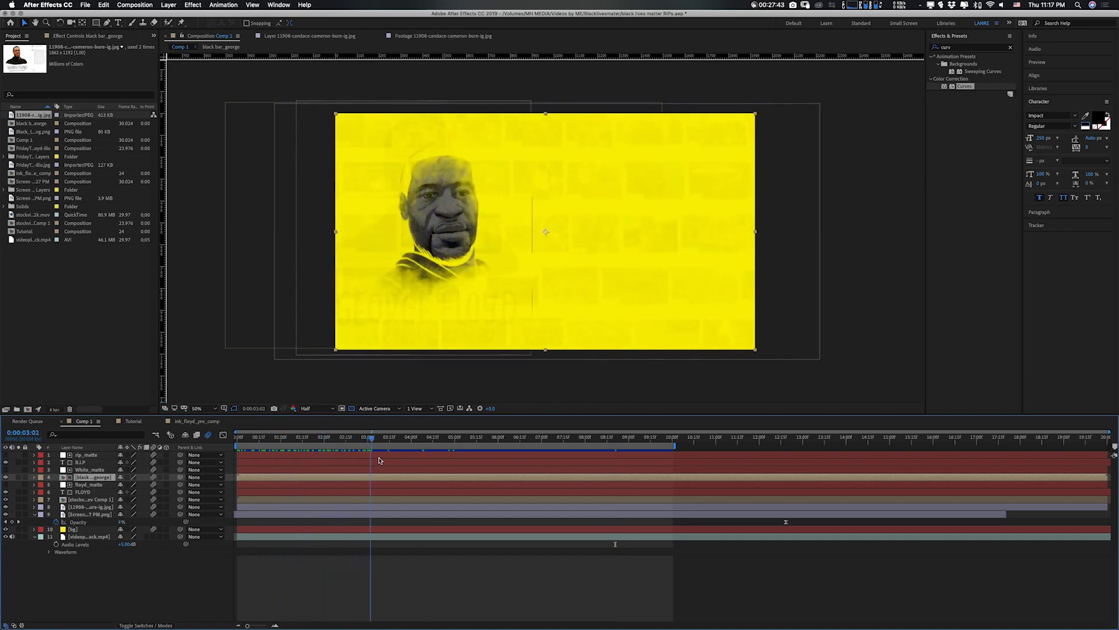
pyautogui.press('space')
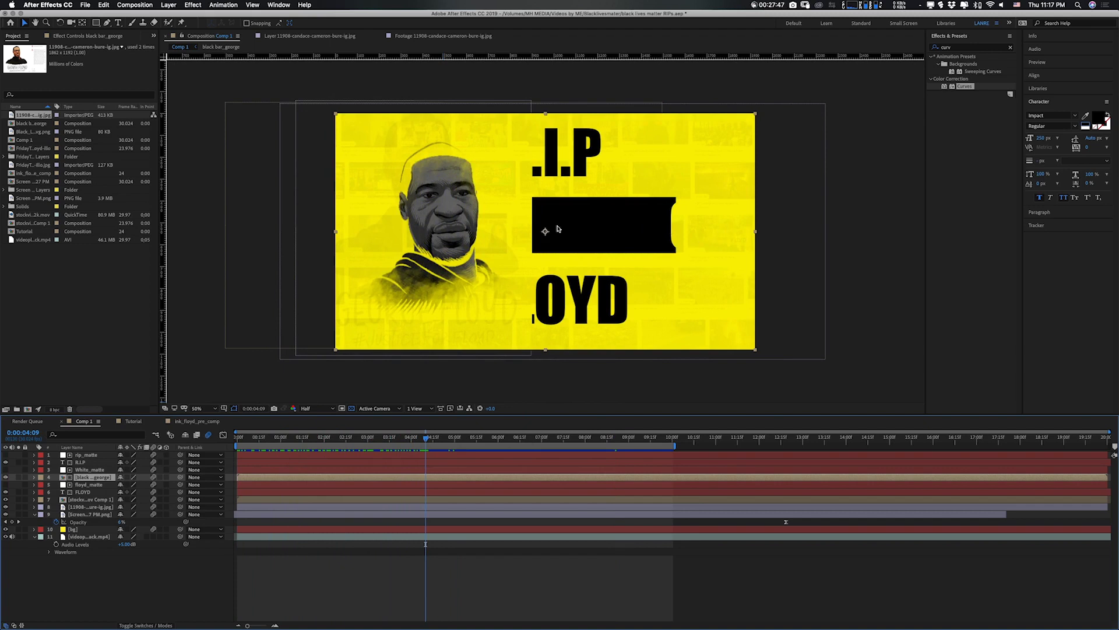
pyautogui.click(302, 438)
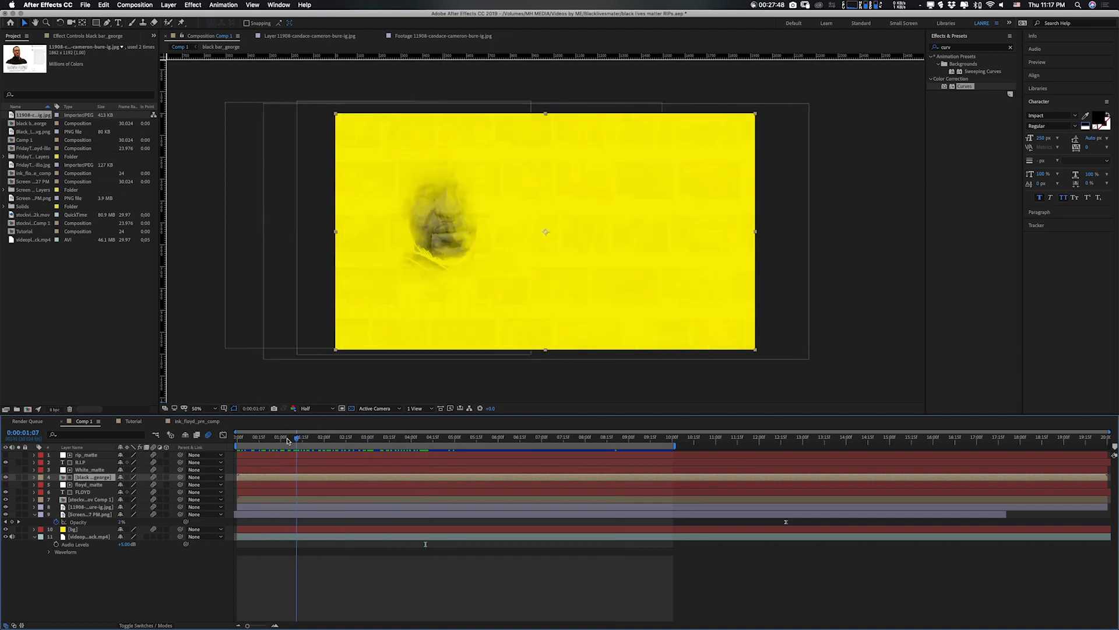
pyautogui.moveTo(313, 439); pyautogui.dragTo(568, 440)
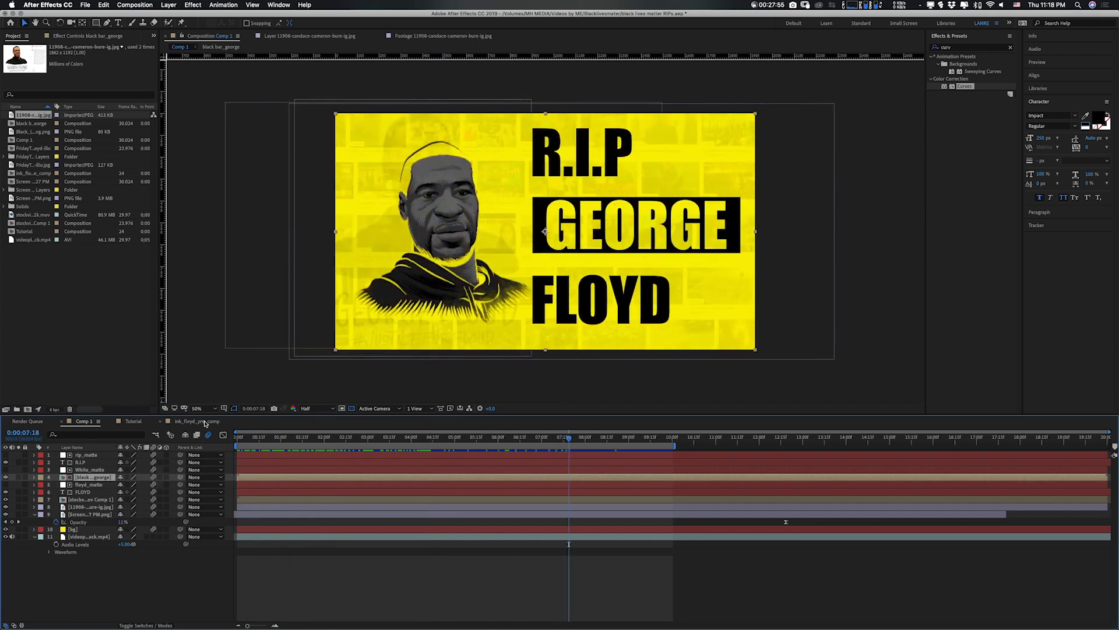
# Return to the Tutorial composition and preview the R.I.P reveal to judge the timing for the GEORGE bar.
pyautogui.click(141, 425)
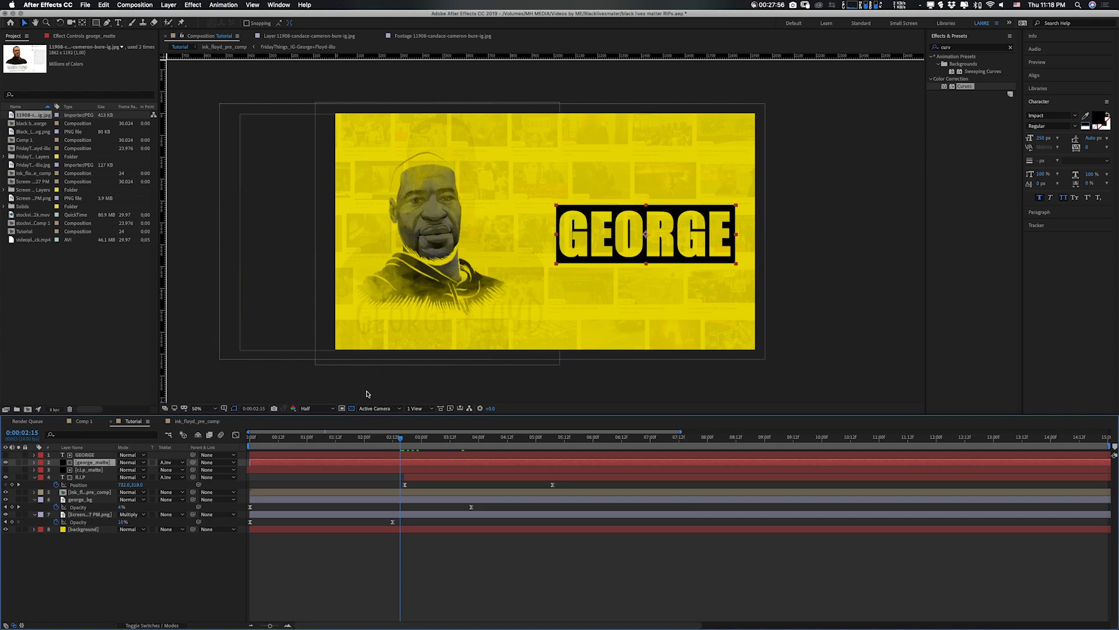
pyautogui.moveTo(303, 439); pyautogui.dragTo(369, 438)
pyautogui.press('space')
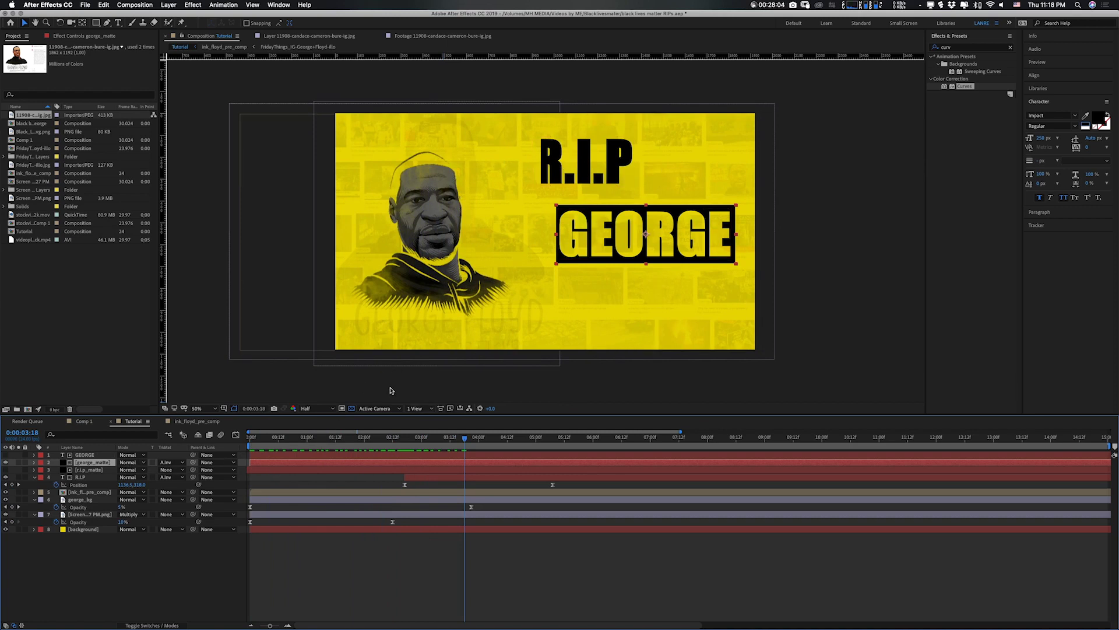
pyautogui.moveTo(296, 442); pyautogui.dragTo(361, 442)
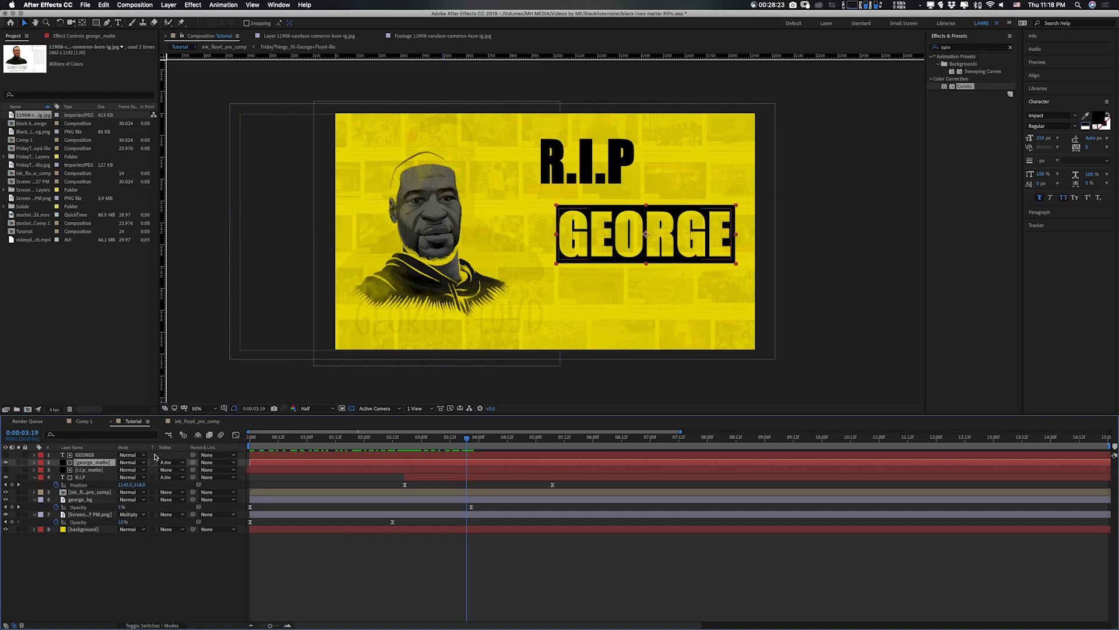
# Keyframe george_matte's Position at 0:00:03:12, and at 0:00:03:05 shift the bar left to an X position of about 473.
pyautogui.press('p')
pyautogui.moveTo(422, 441); pyautogui.dragTo(450, 448)
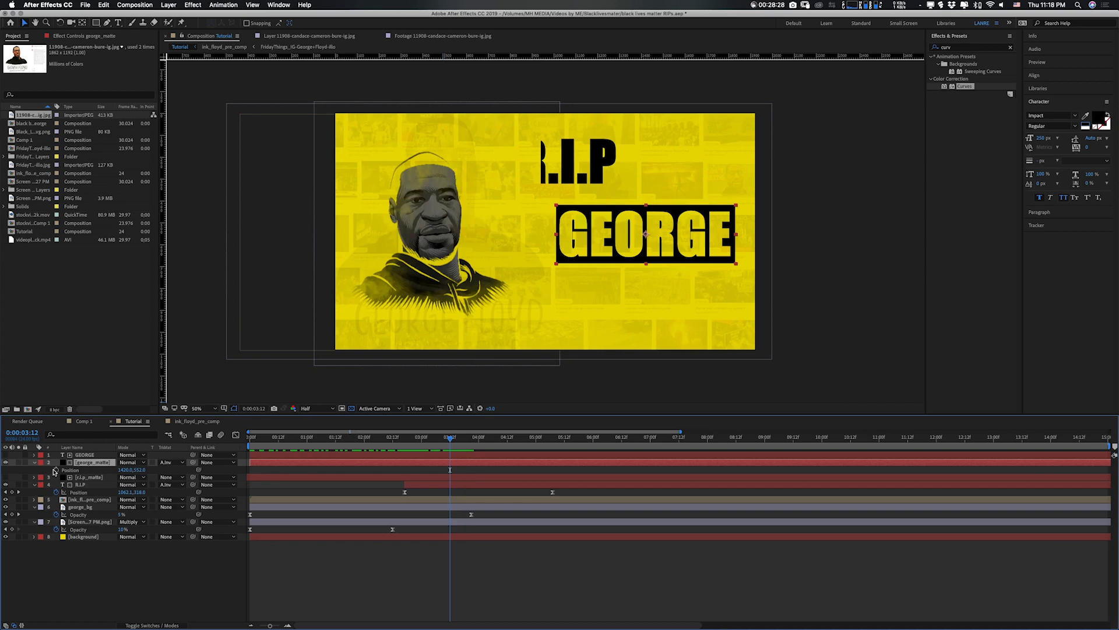
pyautogui.click(56, 470)
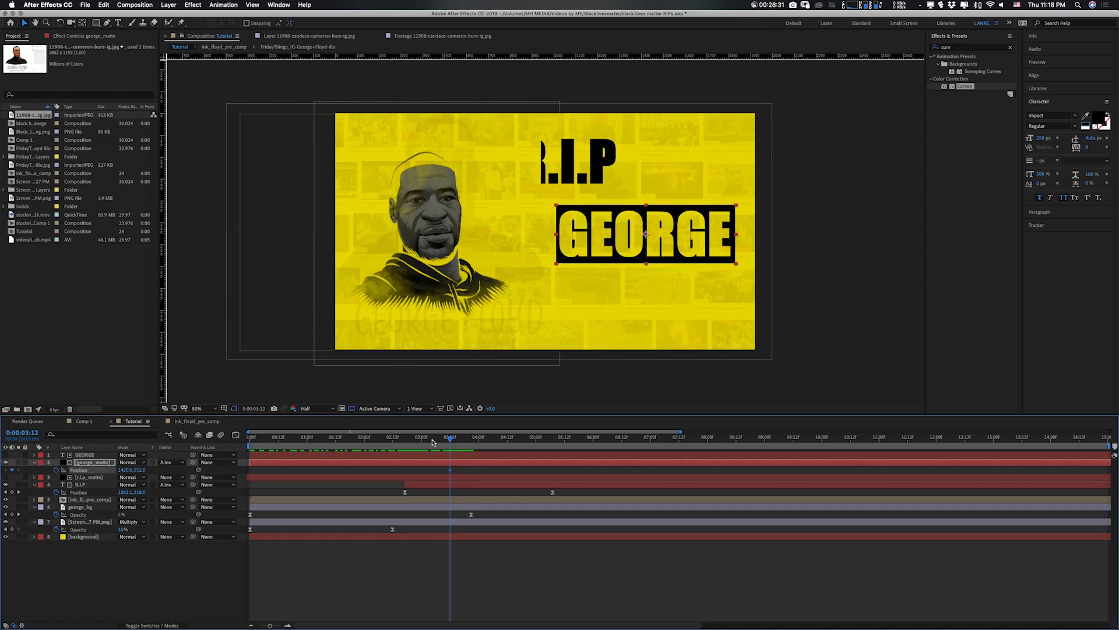
pyautogui.click(434, 445)
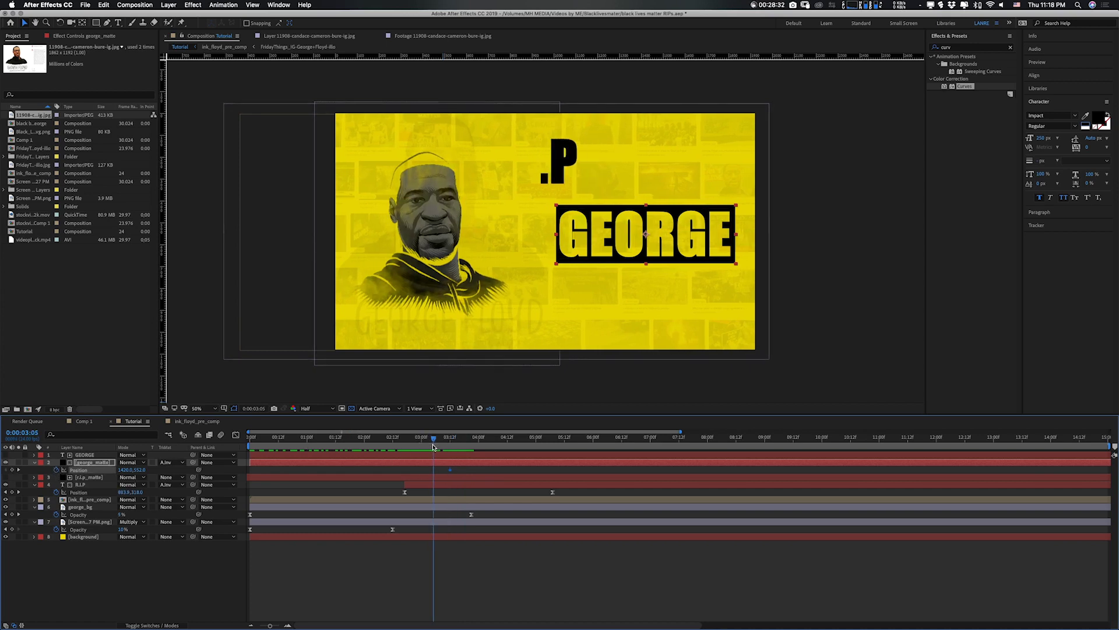
pyautogui.moveTo(126, 471); pyautogui.dragTo(51, 484)
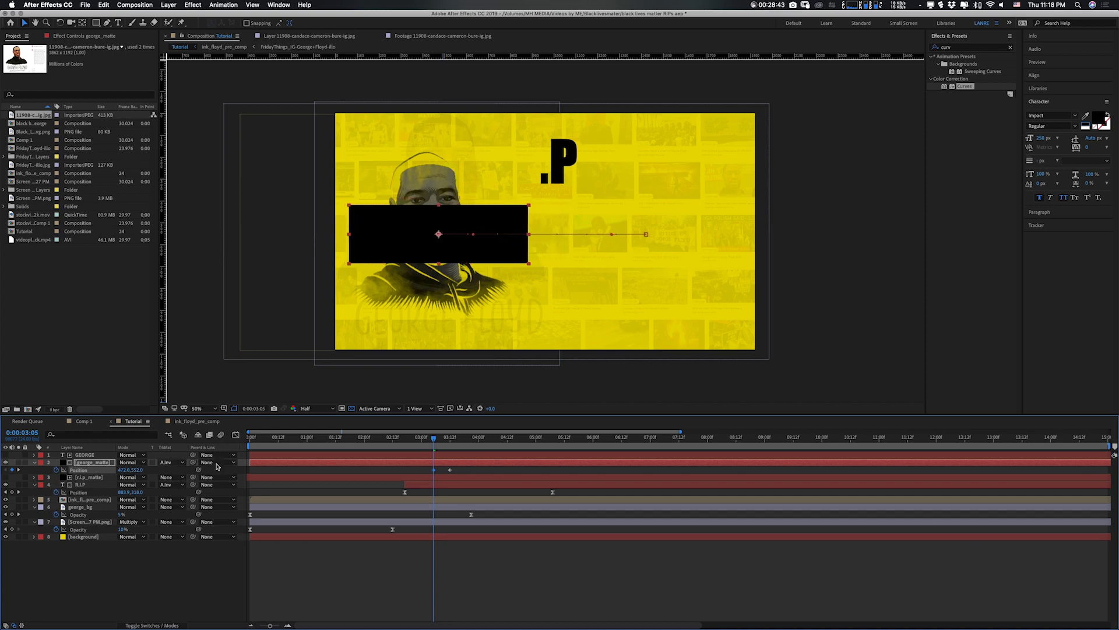
# Preview the bar's slide, apply Easy Ease to george_matte's Position keyframes and lengthen the ending ease in the speed graph.
pyautogui.press('space')
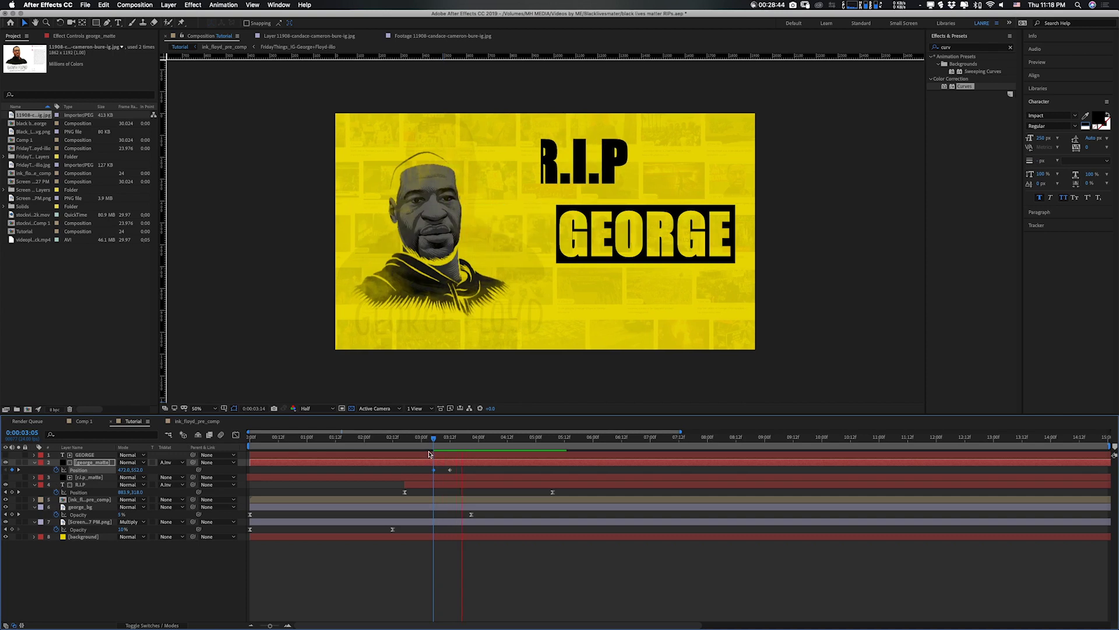
pyautogui.press('space')
pyautogui.click(450, 470)
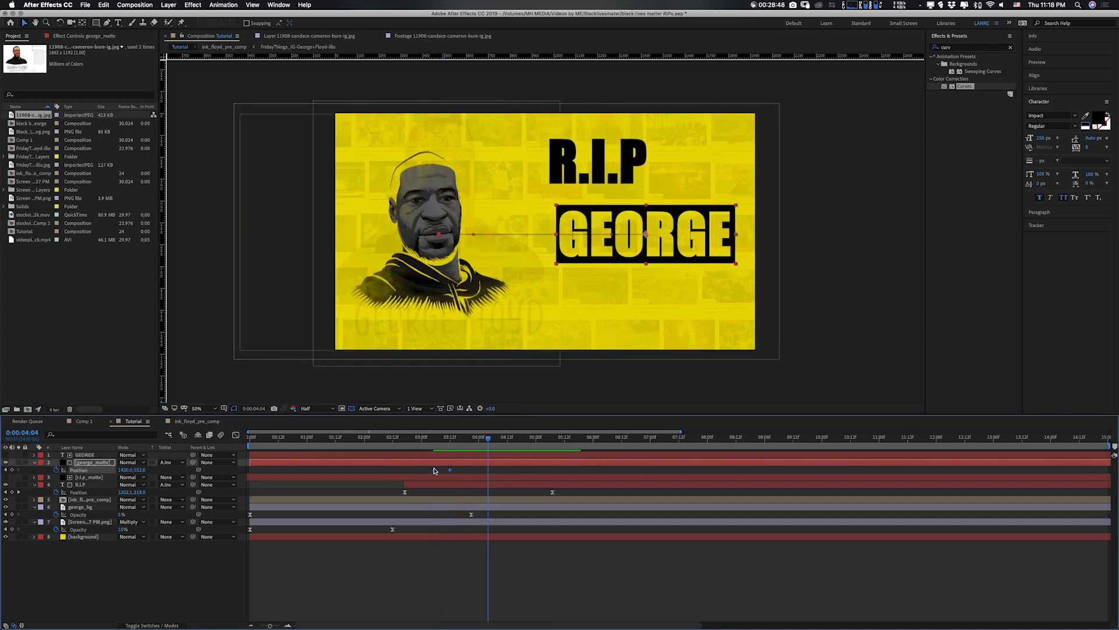
pyautogui.press('F9')
pyautogui.click(236, 436)
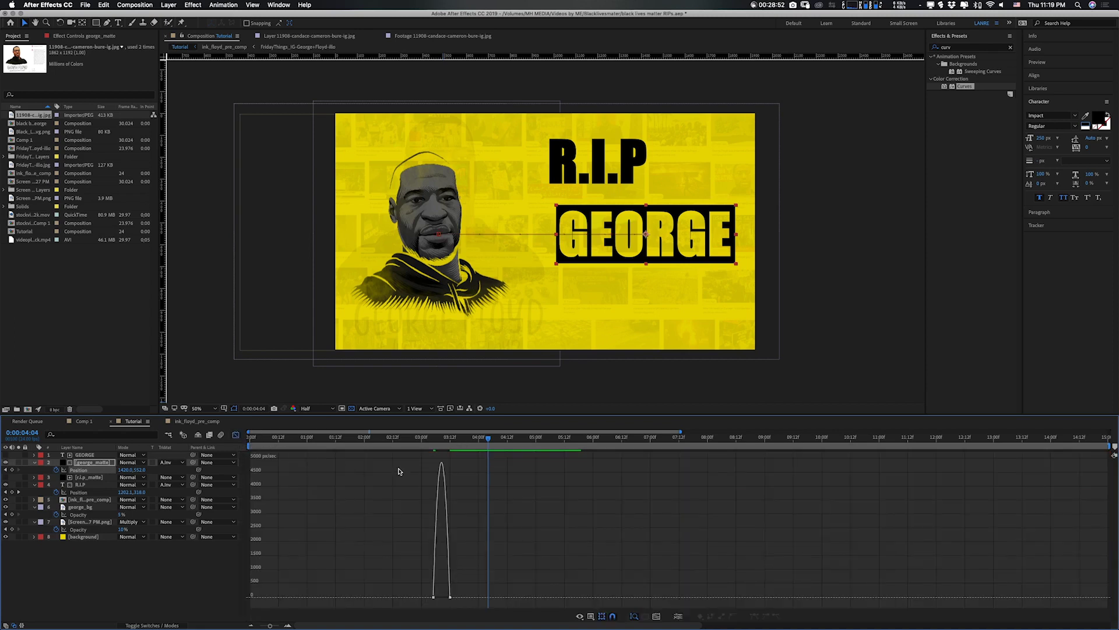
pyautogui.moveTo(444, 597); pyautogui.dragTo(441, 598)
pyautogui.click(236, 436)
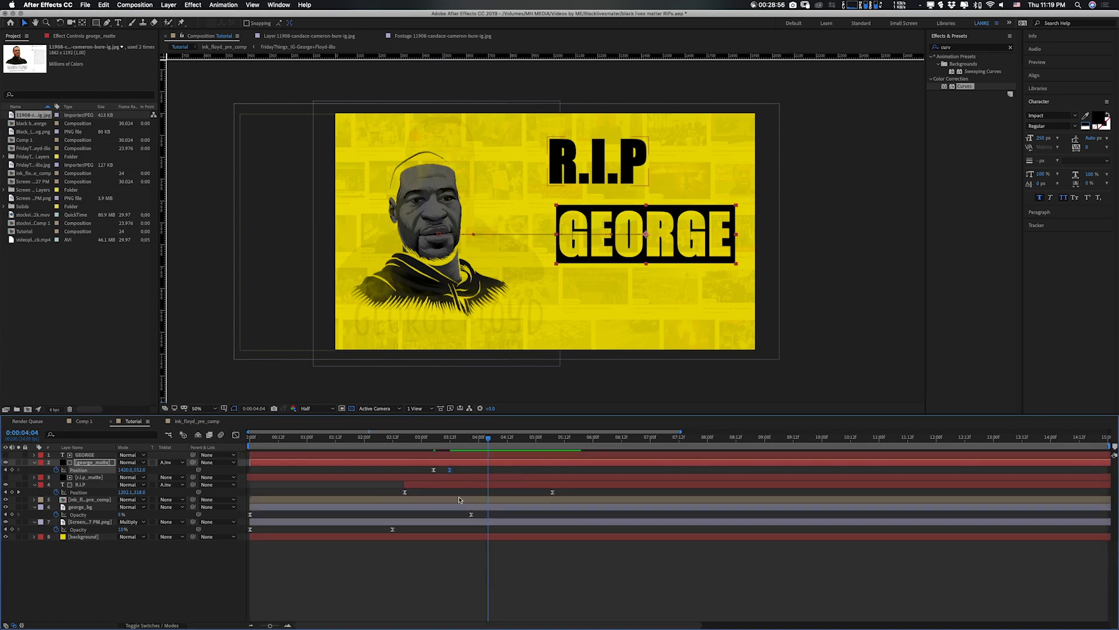
# Delay george_matte's ending Position keyframe to 0:00:05:06 and preview the slower slide.
pyautogui.moveTo(452, 470); pyautogui.dragTo(552, 477)
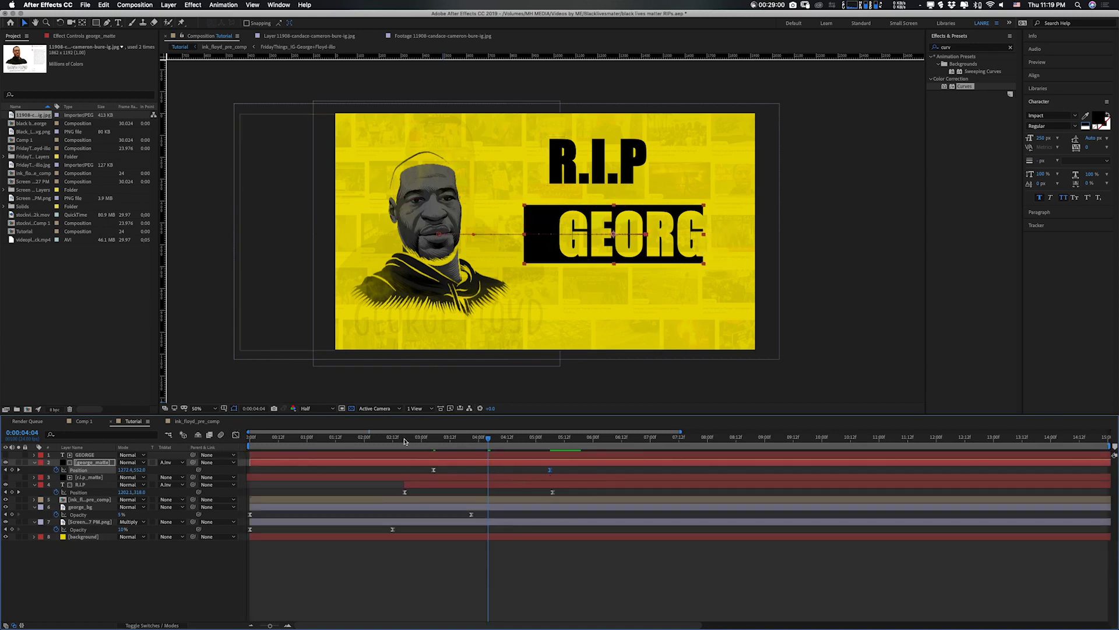
pyautogui.click(370, 439)
pyautogui.press('space')
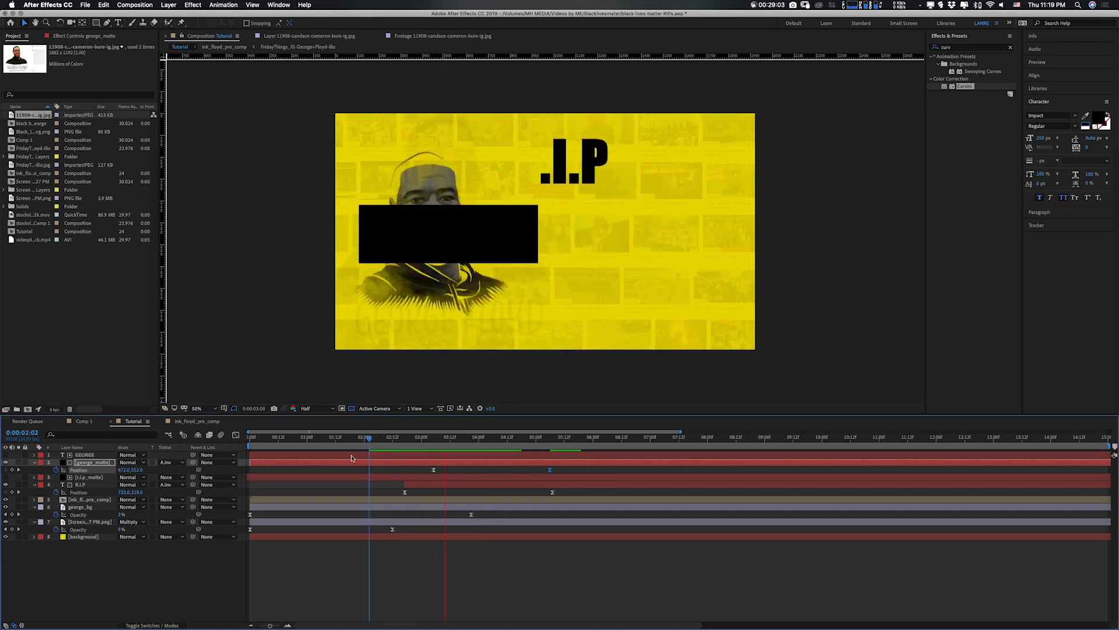
pyautogui.press('space')
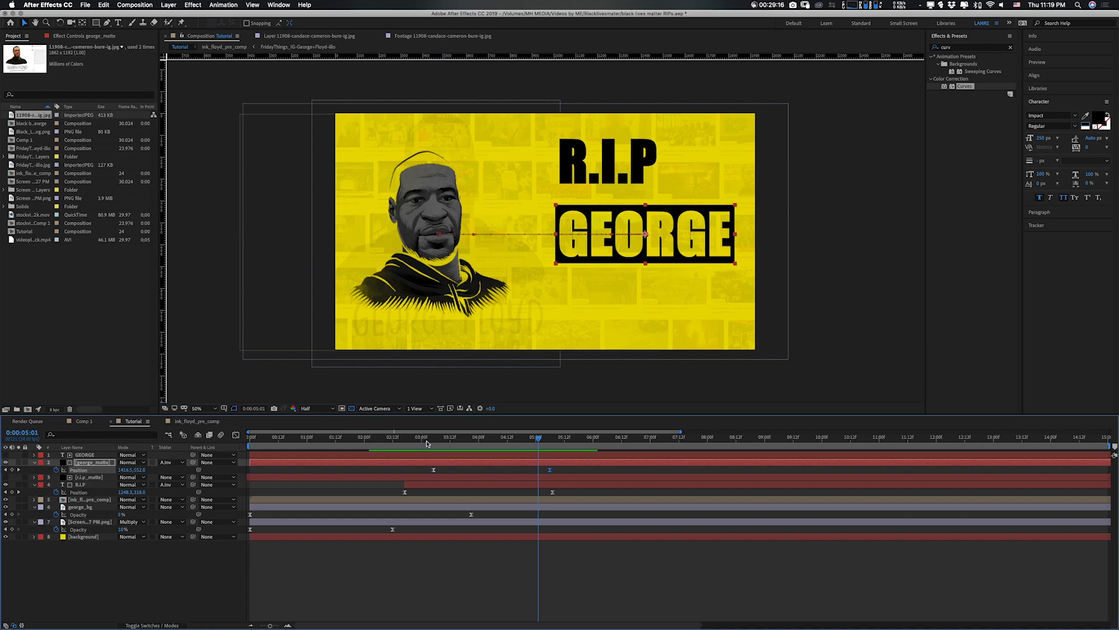
# Keyframe the GEORGE layer's Position at 0:00:05:06, and at 0:00:05:00 move it beyond the frame's right edge to X 2341.
pyautogui.moveTo(537, 441); pyautogui.dragTo(553, 443)
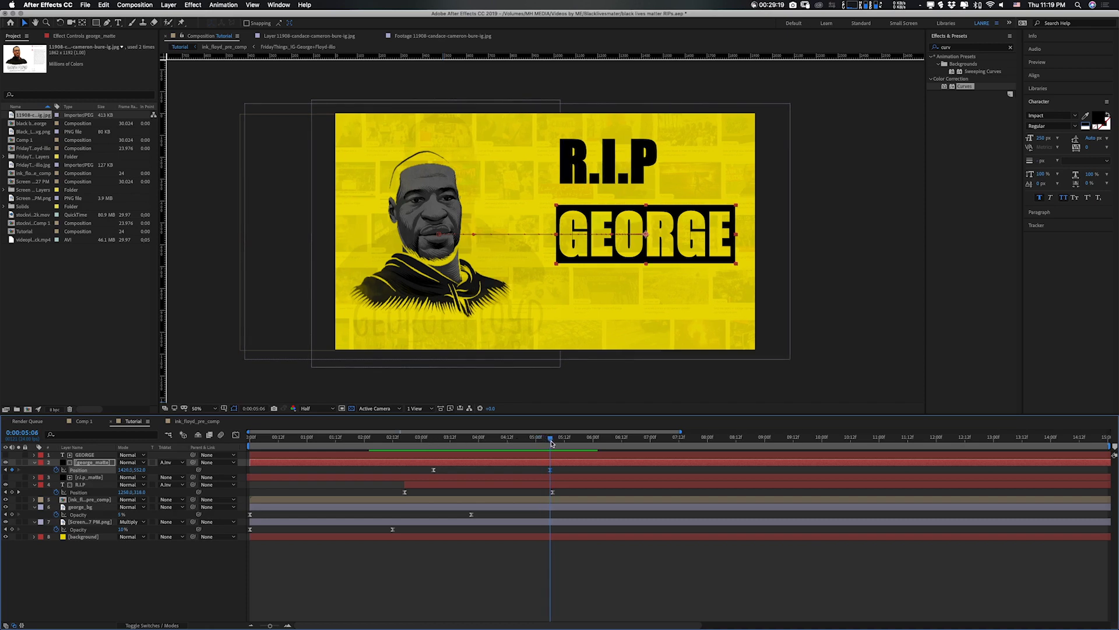
pyautogui.click(83, 455)
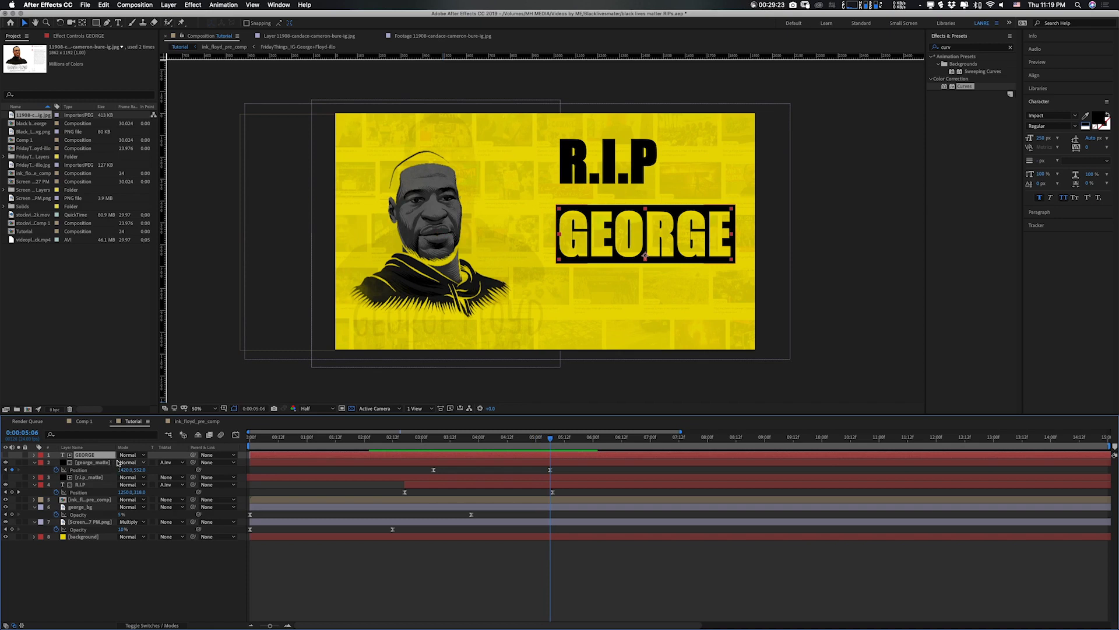
pyautogui.press('p')
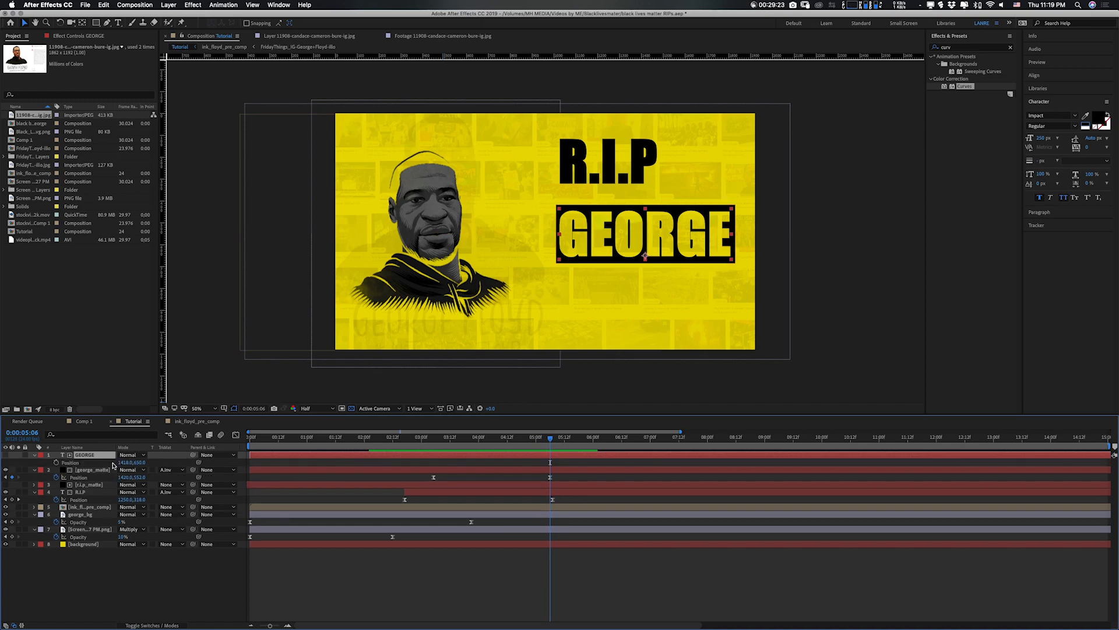
pyautogui.click(56, 462)
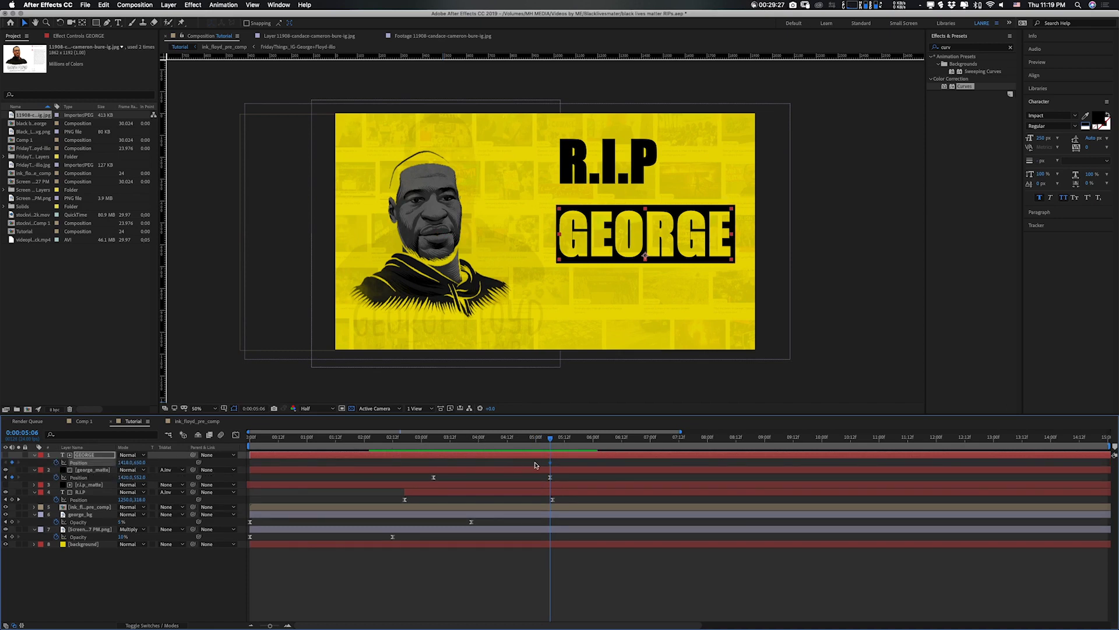
pyautogui.click(536, 444)
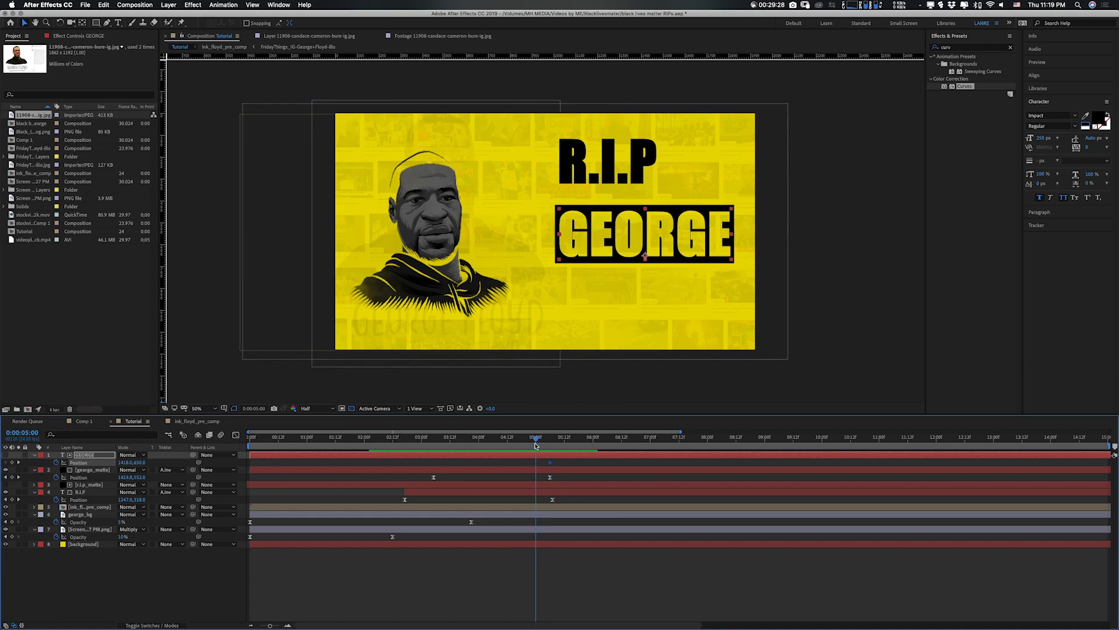
pyautogui.click(124, 462)
pyautogui.write('1745')
pyautogui.press('Return')
pyautogui.moveTo(275, 461); pyautogui.dragTo(509, 446)
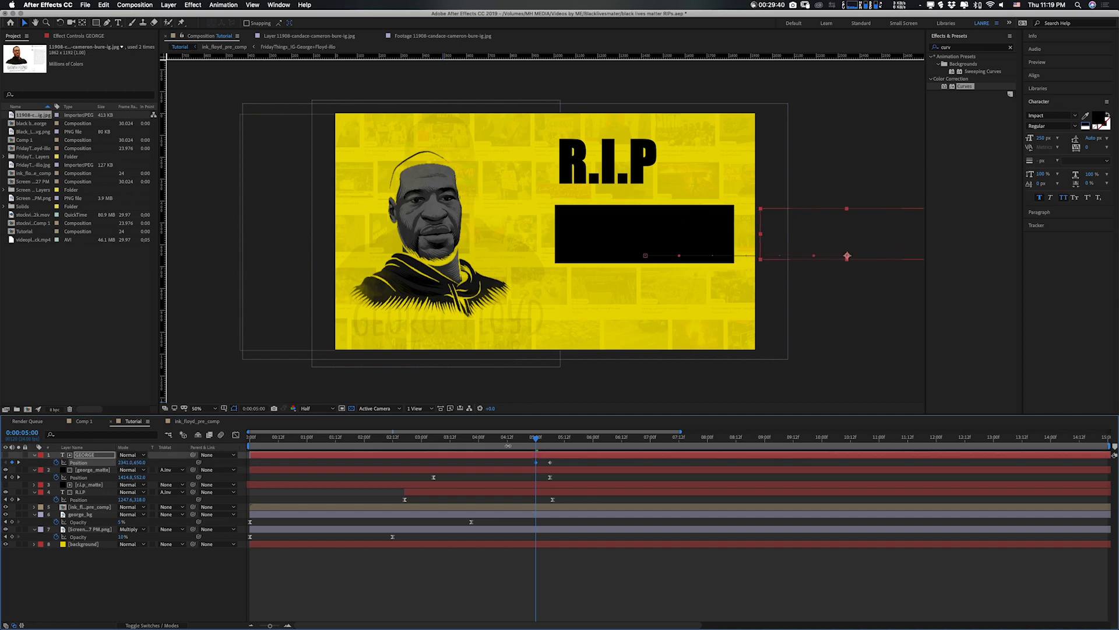
# Preview the title's entrance, apply Easy Ease to GEORGE's Position keyframes and shape the speed graph to peak early and slow gradually.
pyautogui.press('space')
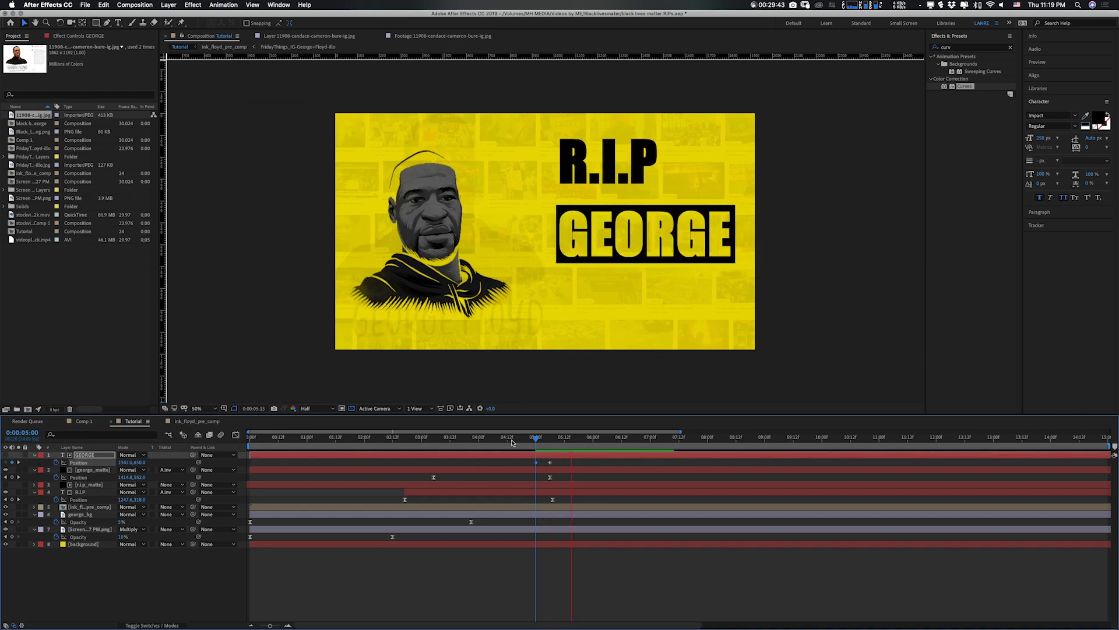
pyautogui.click(403, 439)
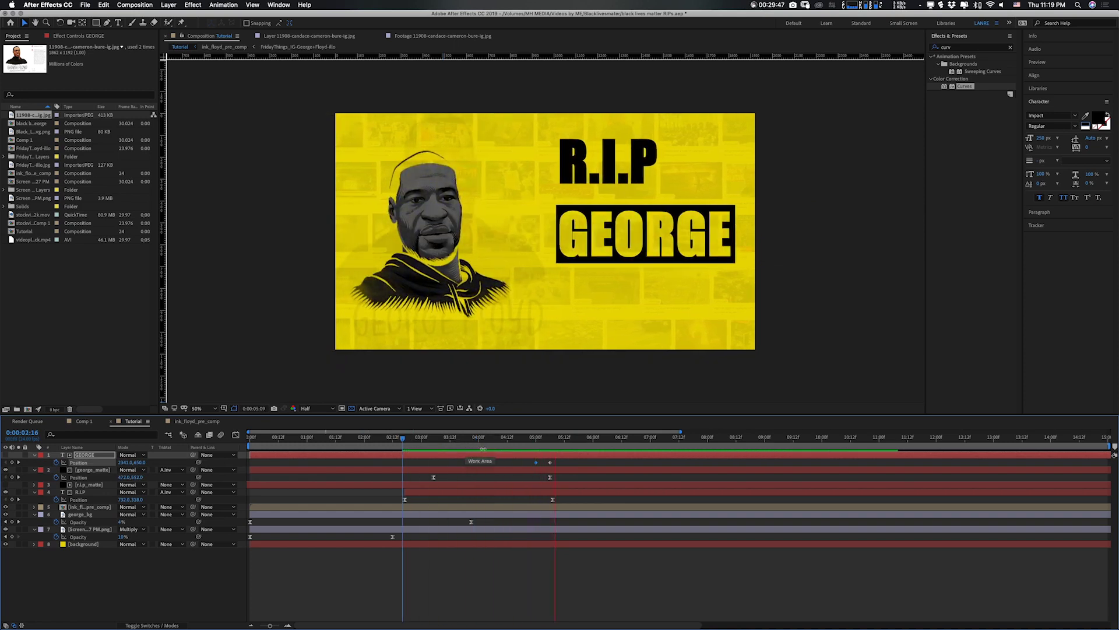
pyautogui.press('space')
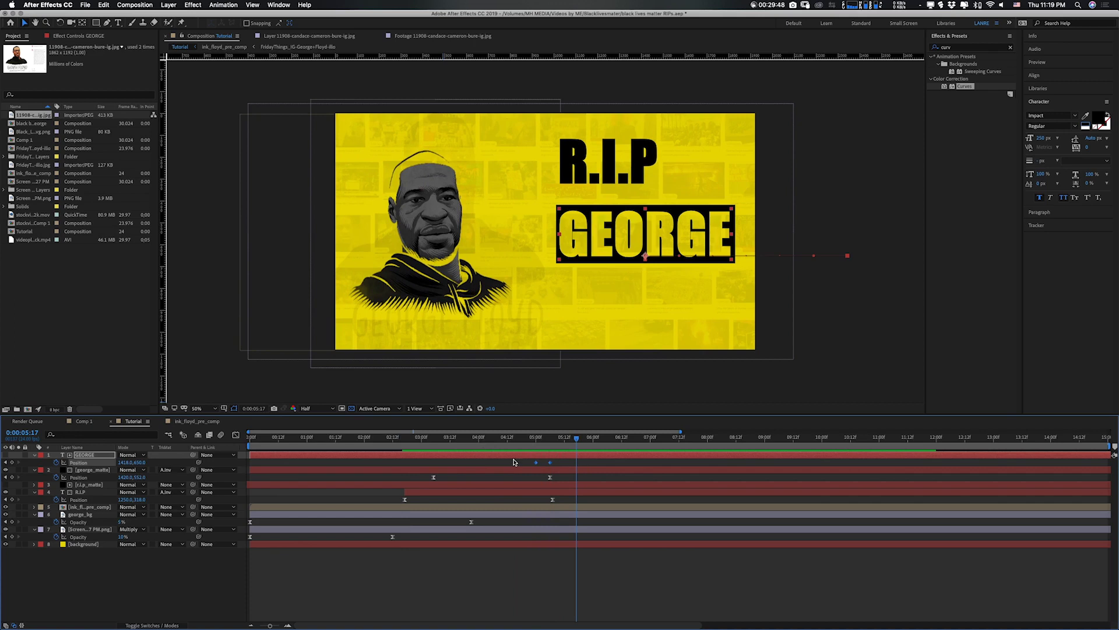
pyautogui.press('F9')
pyautogui.click(237, 436)
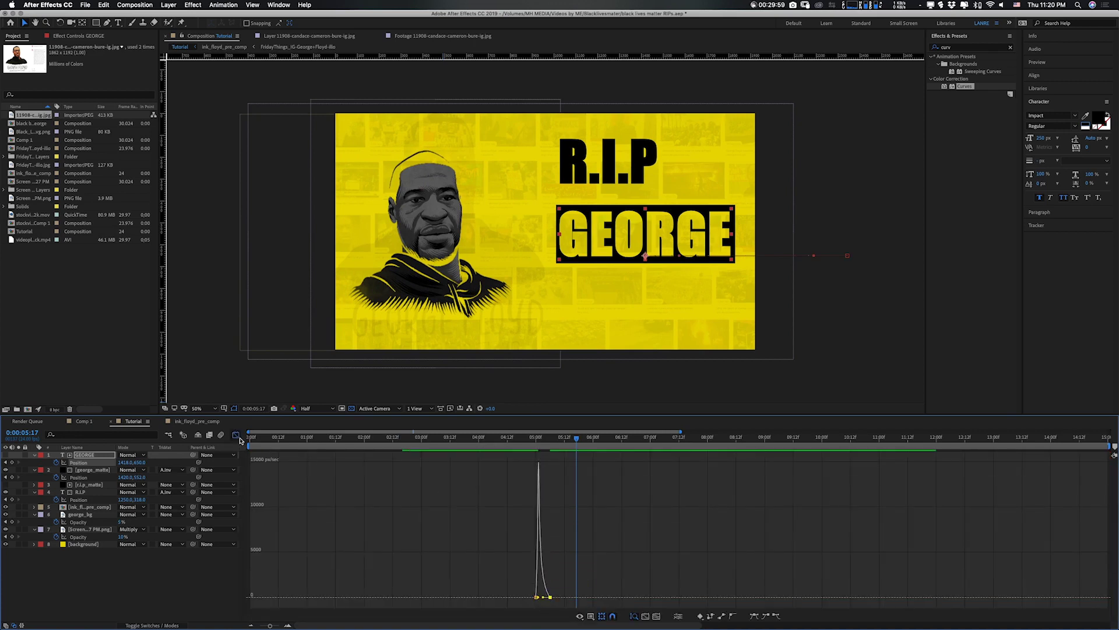
pyautogui.click(237, 435)
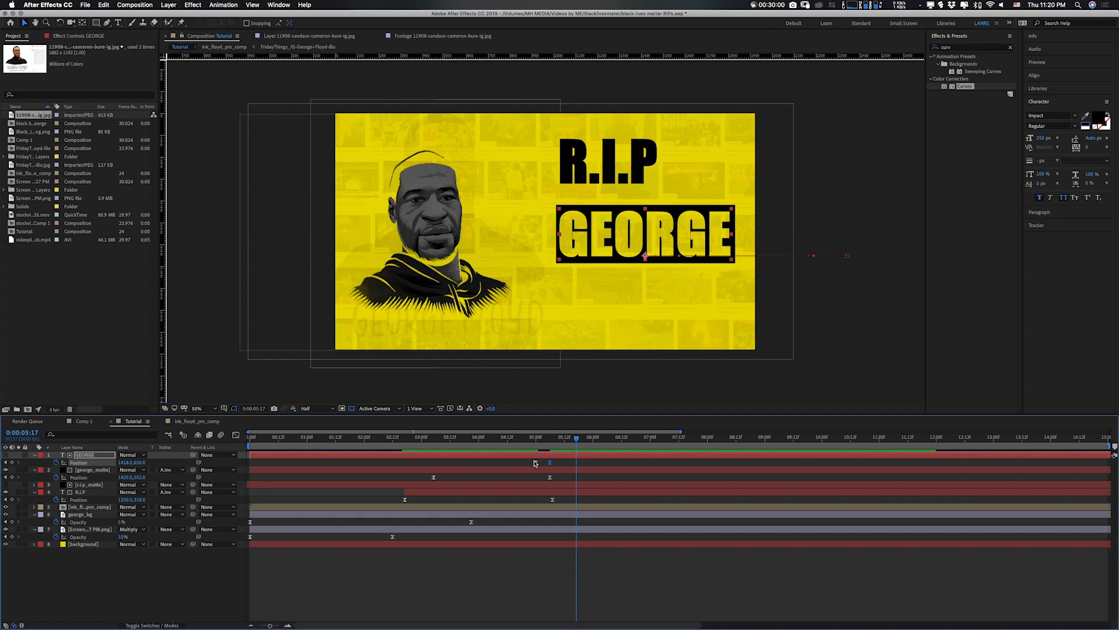
# Move GEORGE's starting Position keyframe to 0:00:03:05, aligned with george_matte's first keyframe, and preview the reveal from 0:00:02:16.
pyautogui.moveTo(536, 464); pyautogui.dragTo(465, 464)
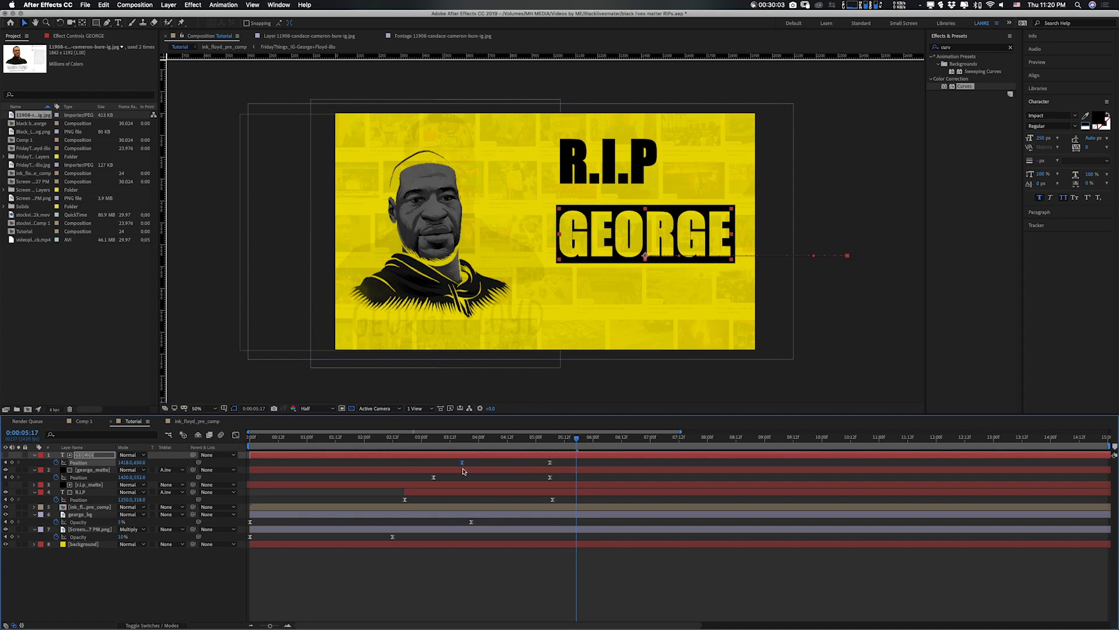
pyautogui.click(417, 438)
pyautogui.press('space')
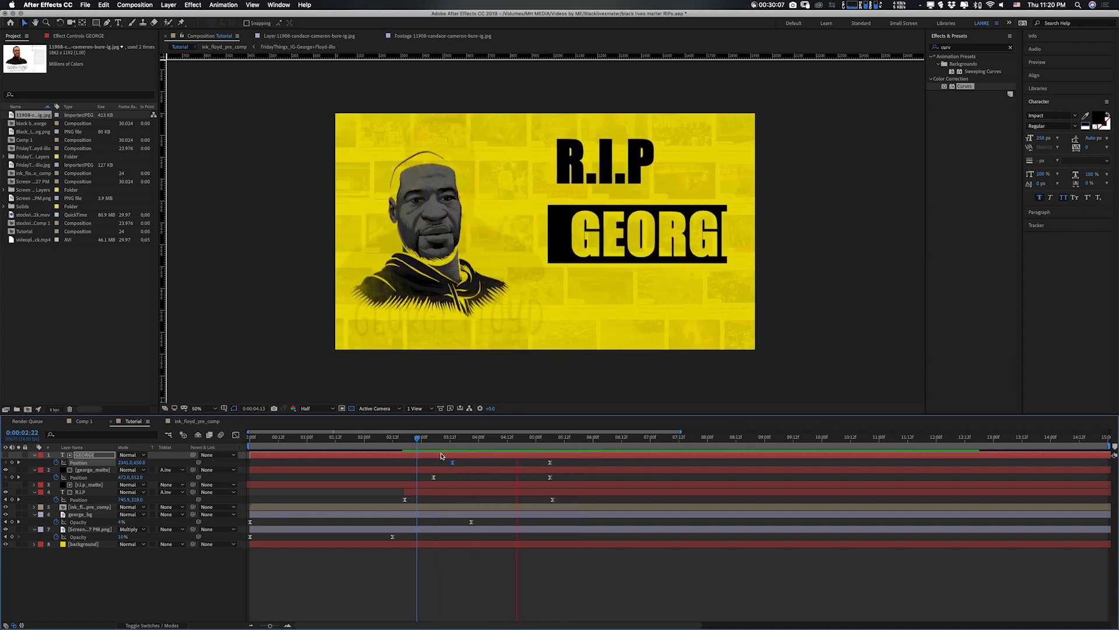
pyautogui.moveTo(453, 463); pyautogui.dragTo(434, 463)
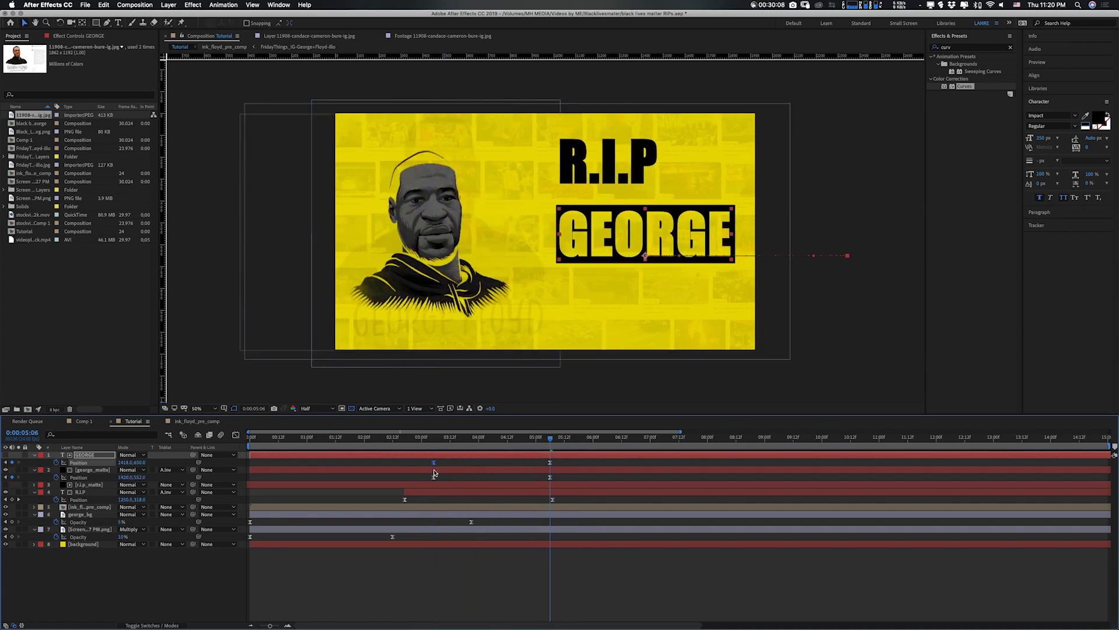
pyautogui.click(403, 439)
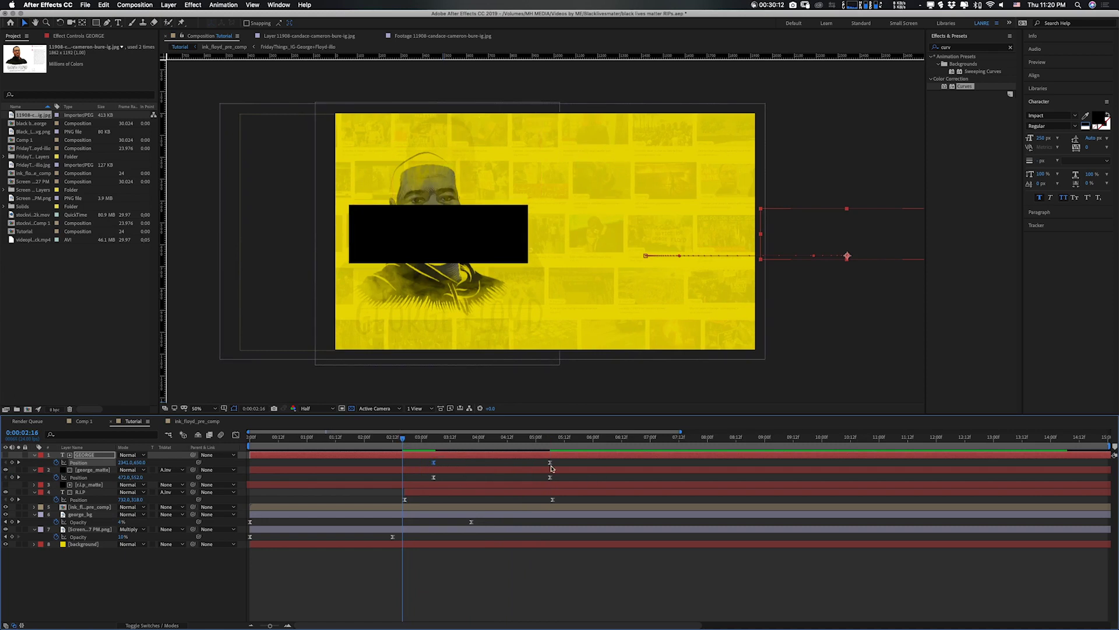
pyautogui.press('space')
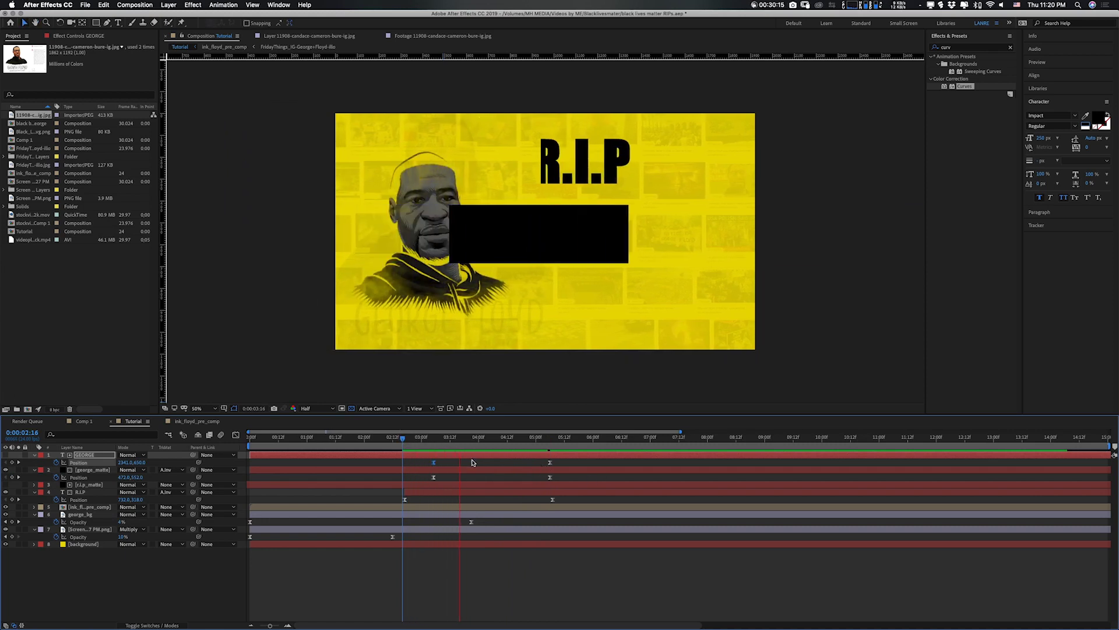
# Preview the R.I.P and GEORGE title reveals from 0:00:02:11 and again from 0:00:02:23.
pyautogui.press('space')
pyautogui.click(391, 438)
pyautogui.press('space')
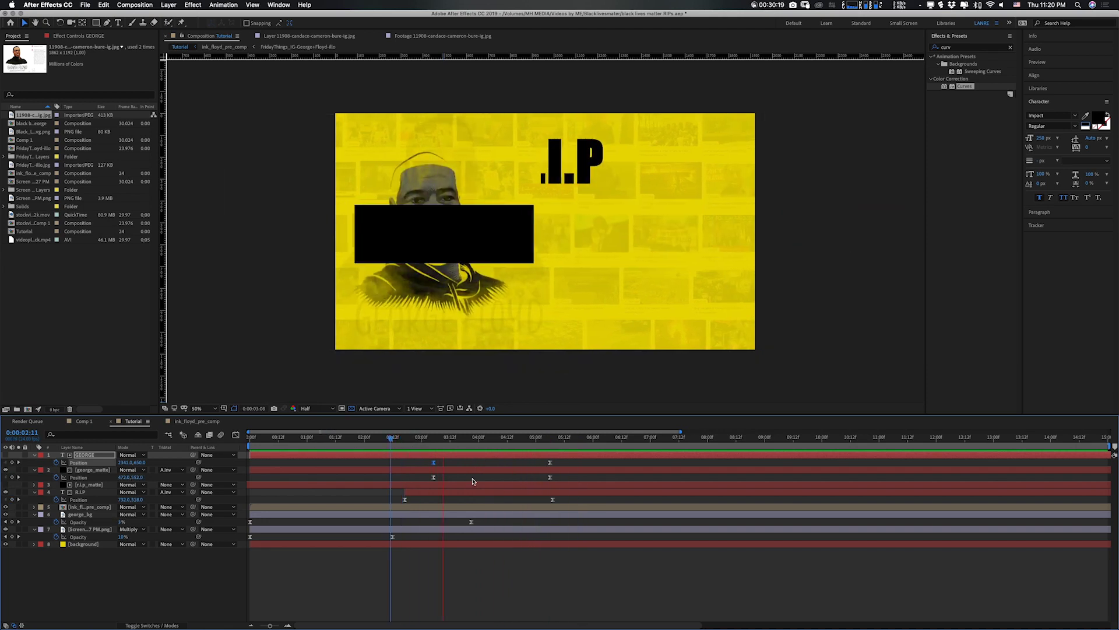
pyautogui.press('space')
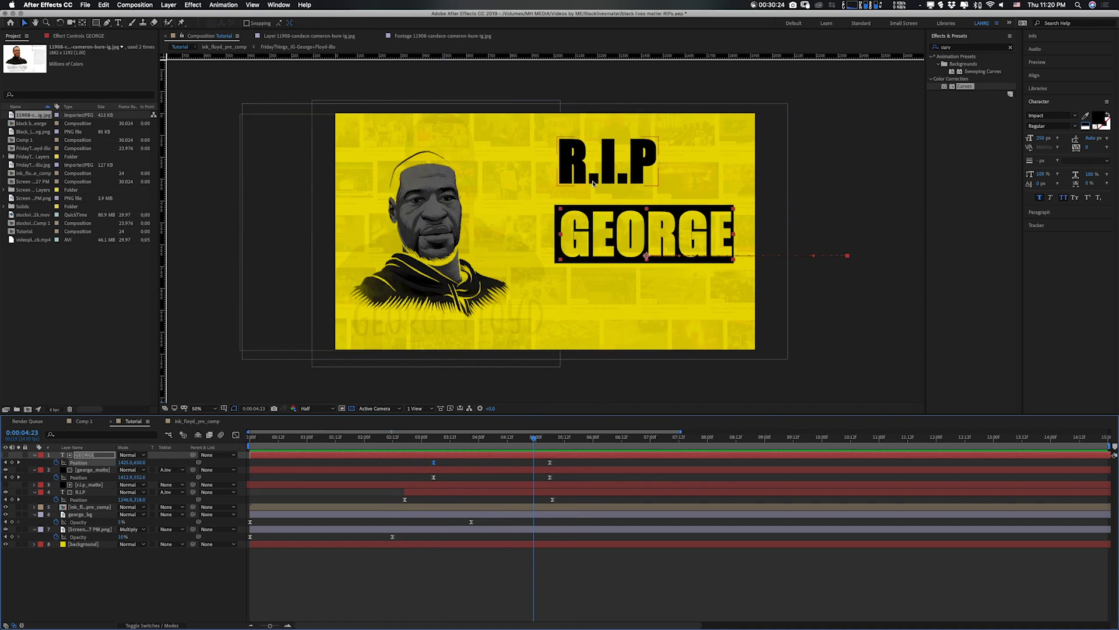
pyautogui.click(421, 441)
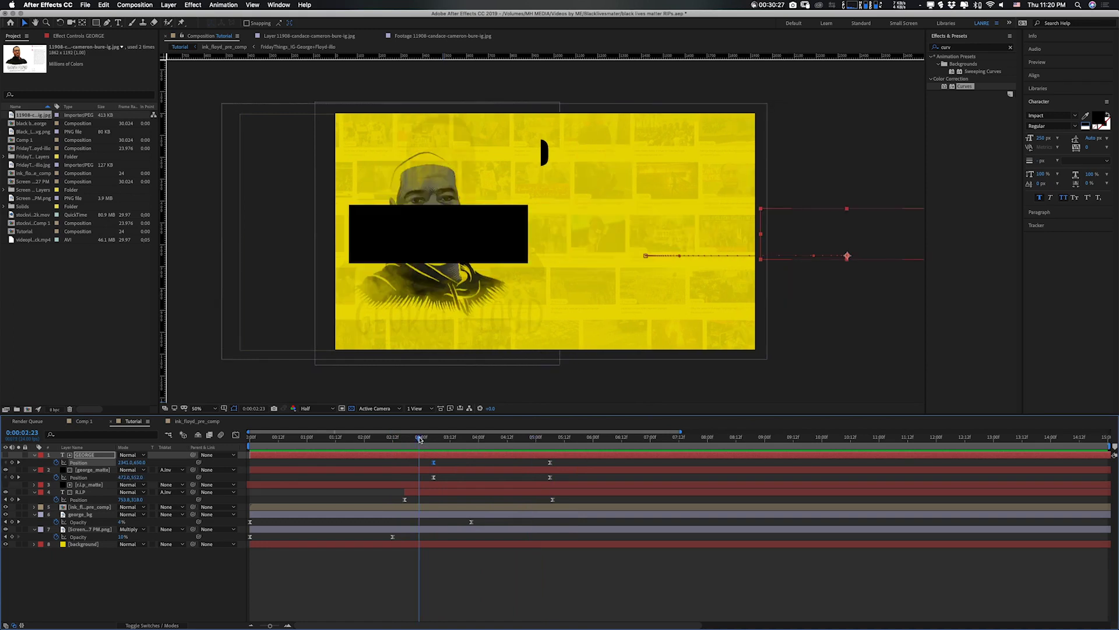
pyautogui.press('space')
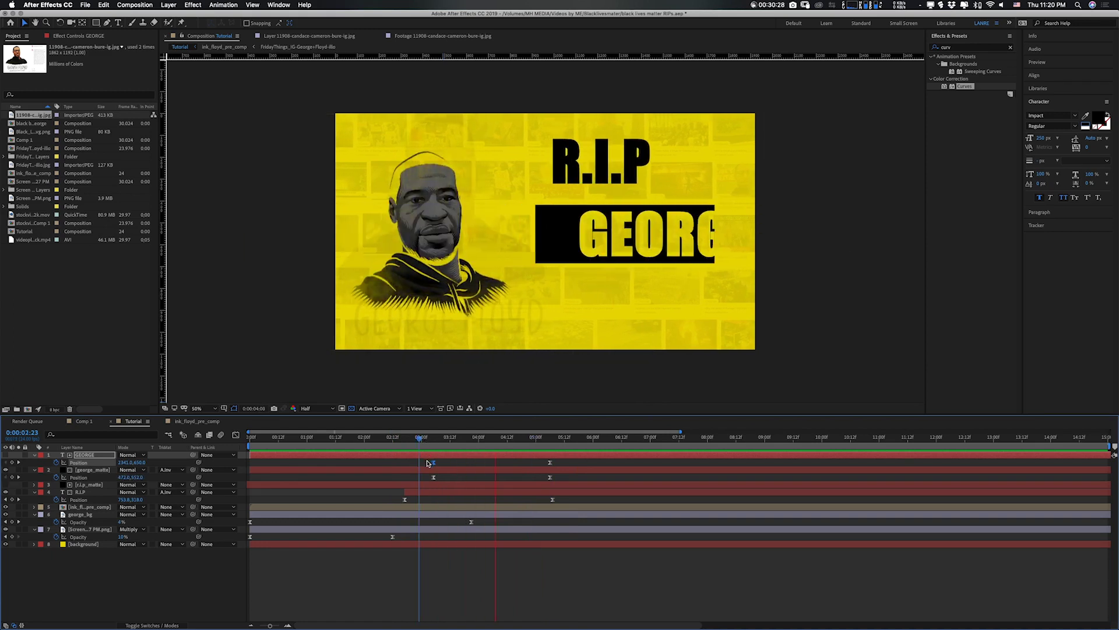
pyautogui.press('space')
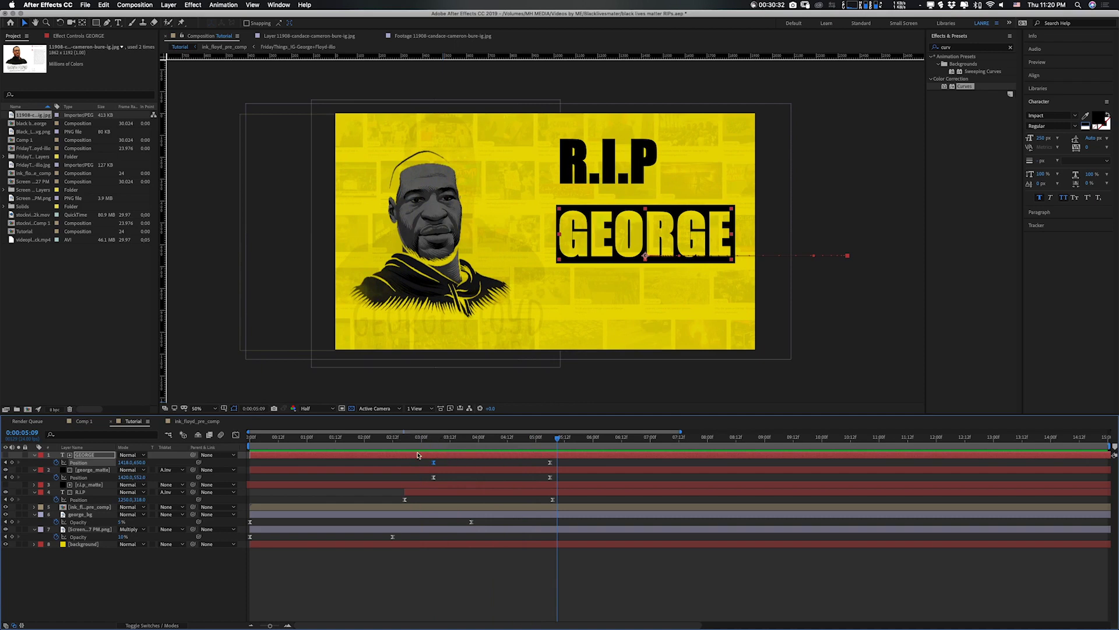
# Collapse the Position properties of the GEORGE and george_matte layers and leave every layer deselected.
pyautogui.click(34, 454)
pyautogui.click(34, 462)
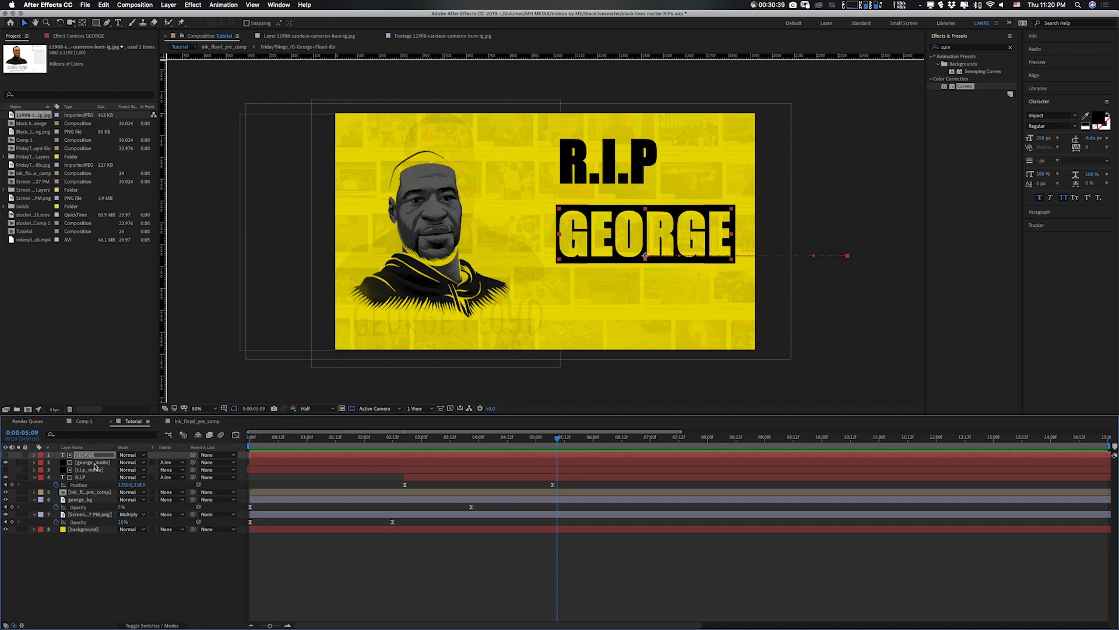
pyautogui.click(97, 462)
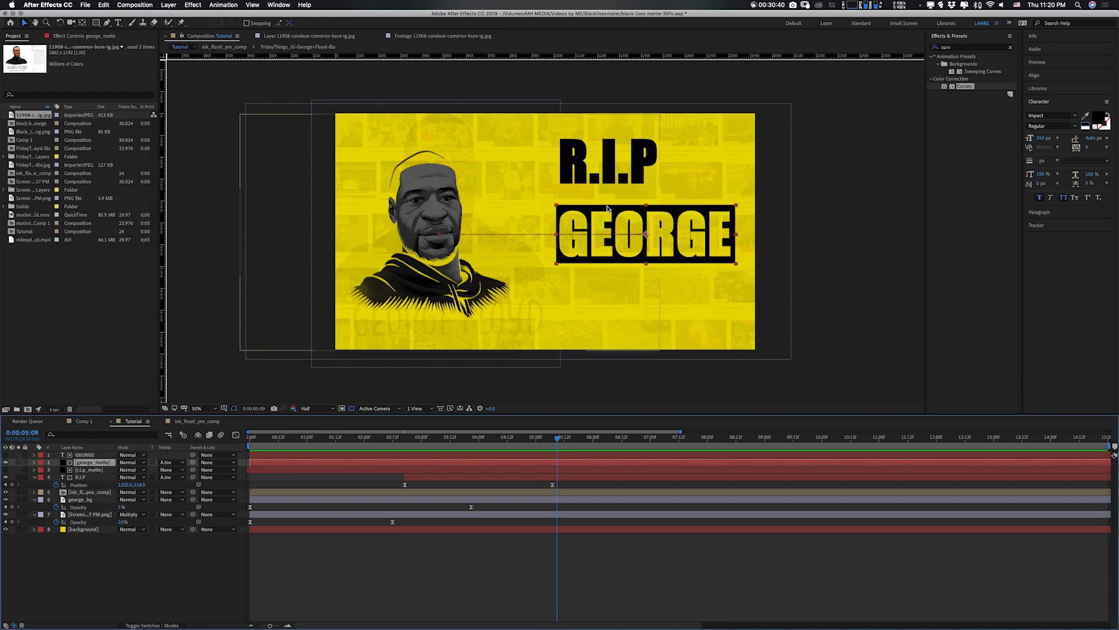
pyautogui.click(90, 583)
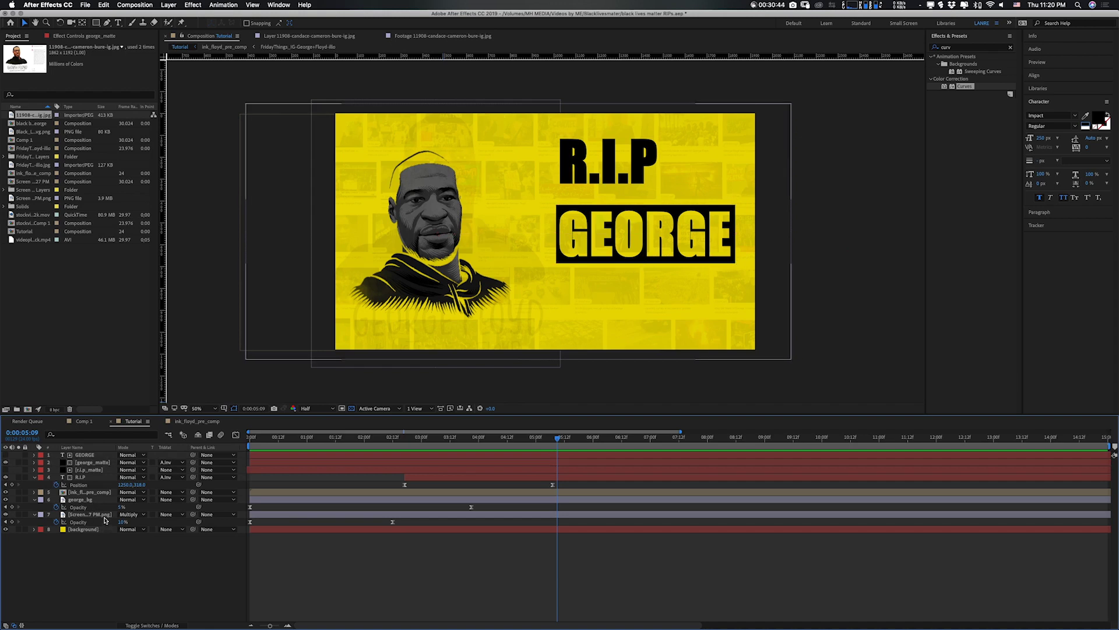
# Create a 400 by 400 px black solid named matte_george_matte.
pyautogui.press('super+y')
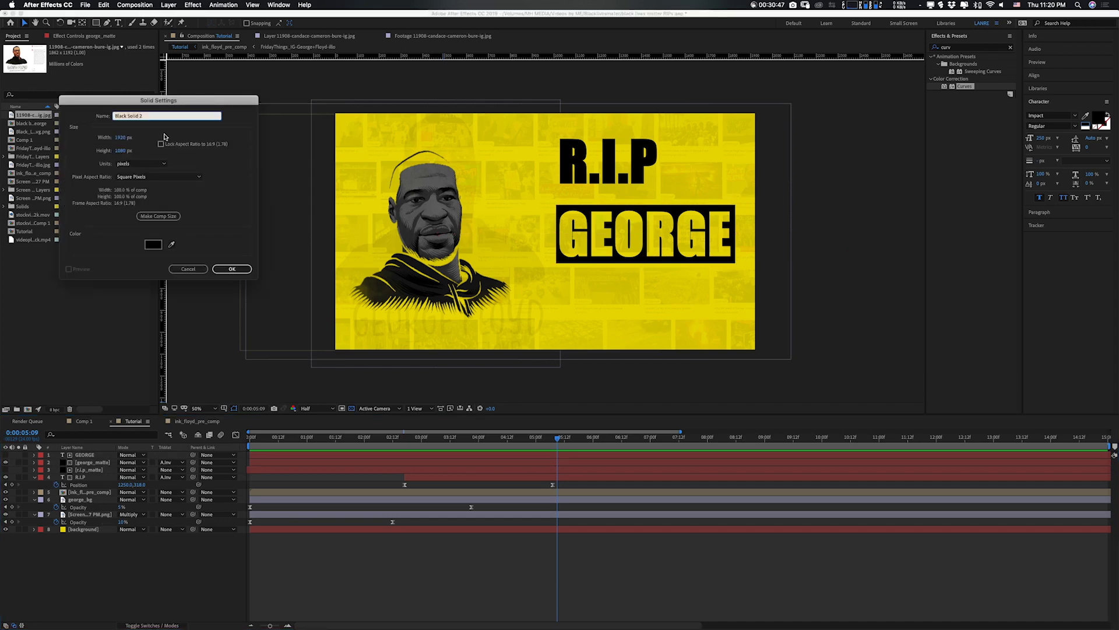
pyautogui.write('matte_george_matte')
pyautogui.click(119, 137)
pyautogui.write('400')
pyautogui.press('Tab')
pyautogui.write('400')
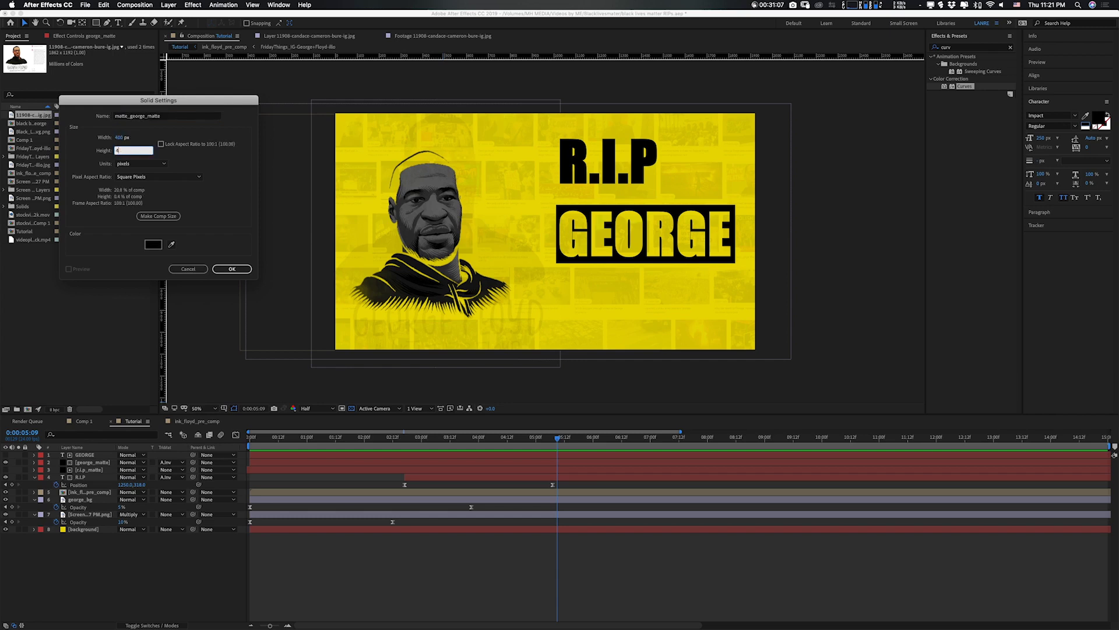
pyautogui.click(231, 269)
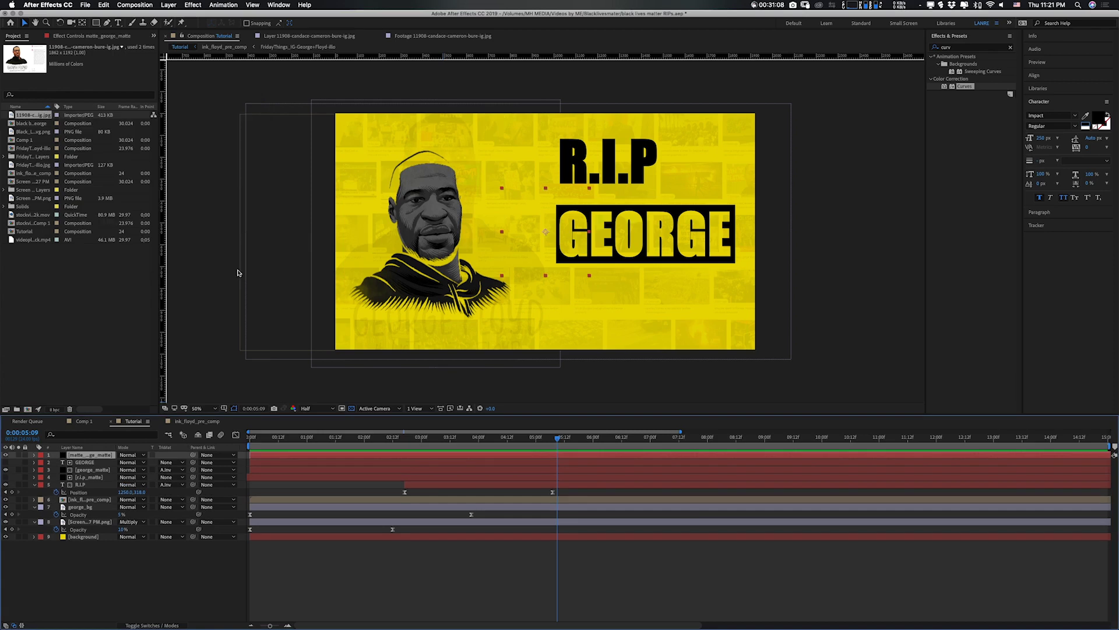
# Widen the matte_george_matte solid and place it over the portrait, with its right edge just short of the GEORGE bar.
pyautogui.moveTo(537, 262); pyautogui.dragTo(495, 262)
pyautogui.hotkey('shift', 'Right')
pyautogui.hotkey('shift', 'Right')
pyautogui.hotkey('shift', 'Right')
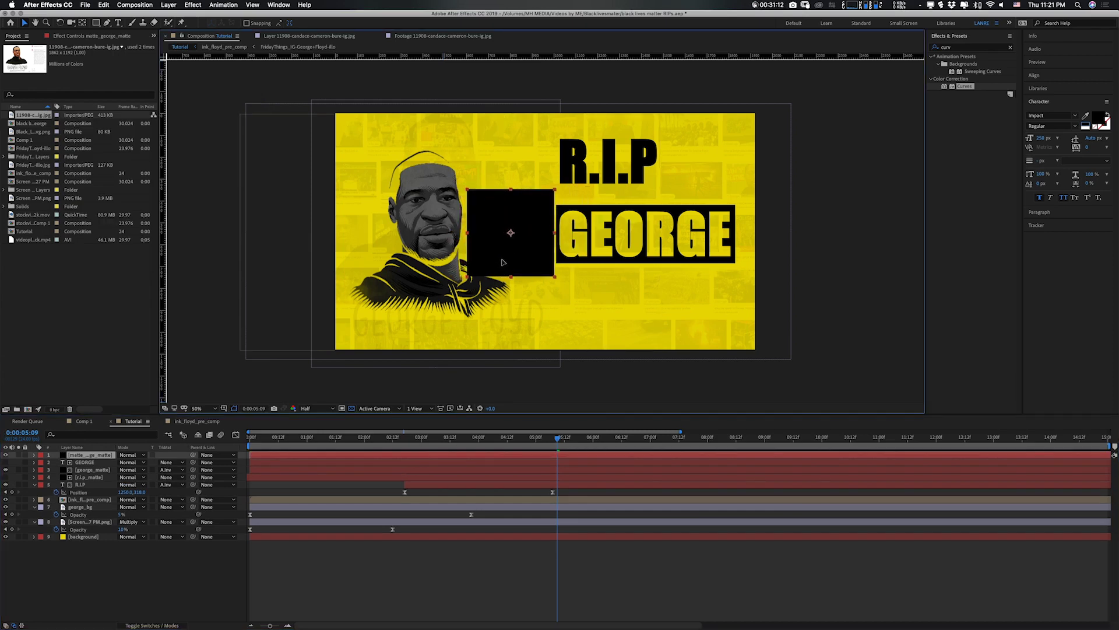
pyautogui.moveTo(467, 235); pyautogui.dragTo(398, 233)
pyautogui.moveTo(570, 258); pyautogui.dragTo(483, 259)
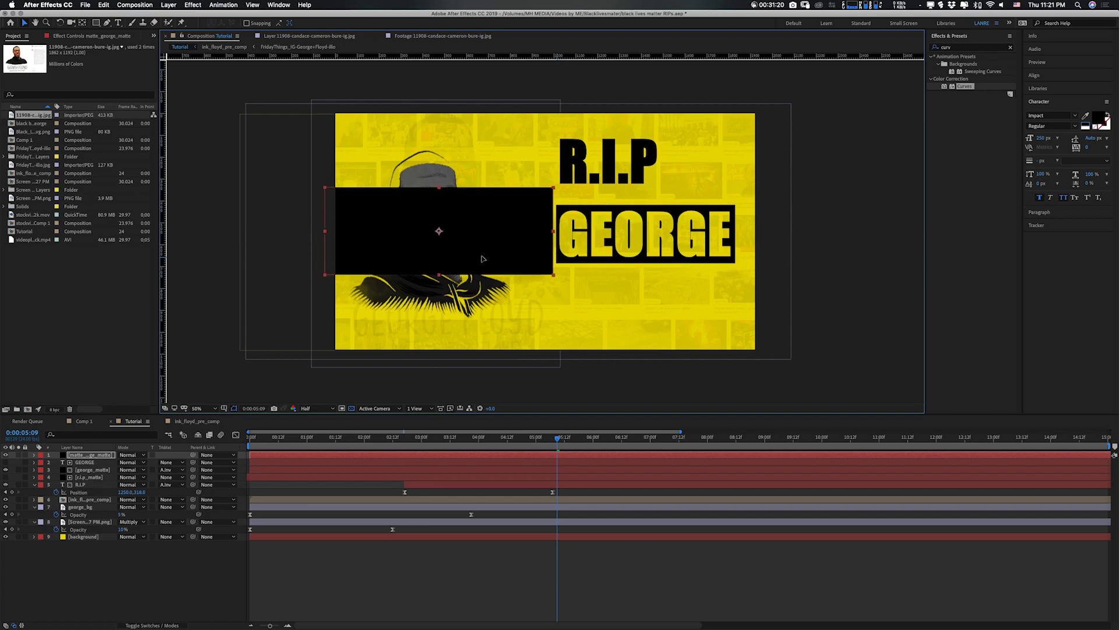
# Preview the titles from 0:00:02:17 and nudge the matte_george_matte solid 40 px to the left.
pyautogui.moveTo(464, 441); pyautogui.dragTo(407, 453)
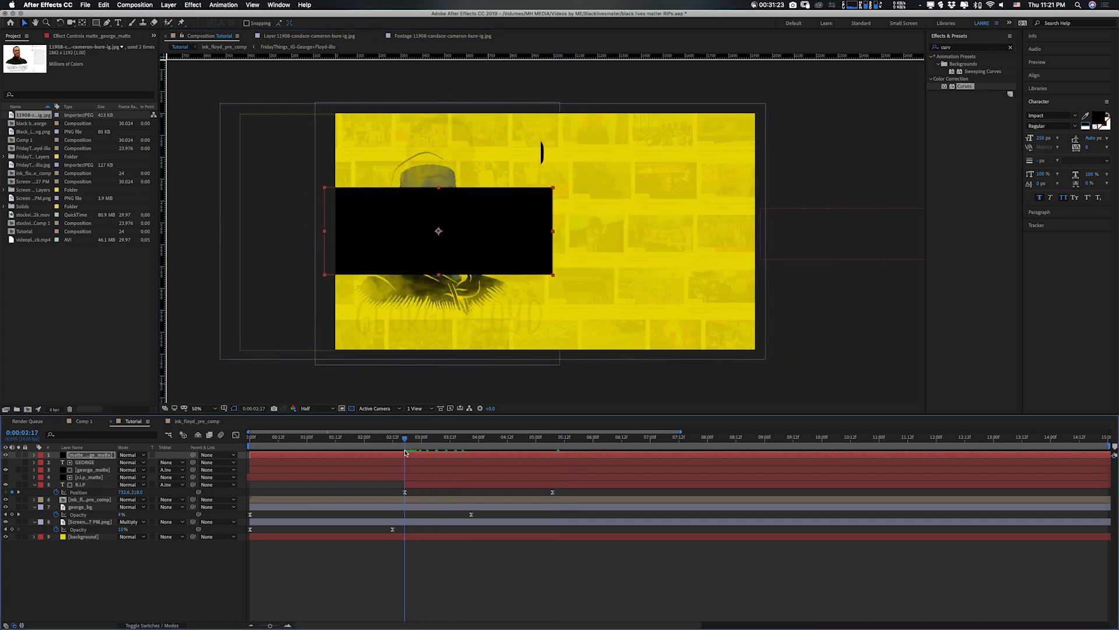
pyautogui.press('space')
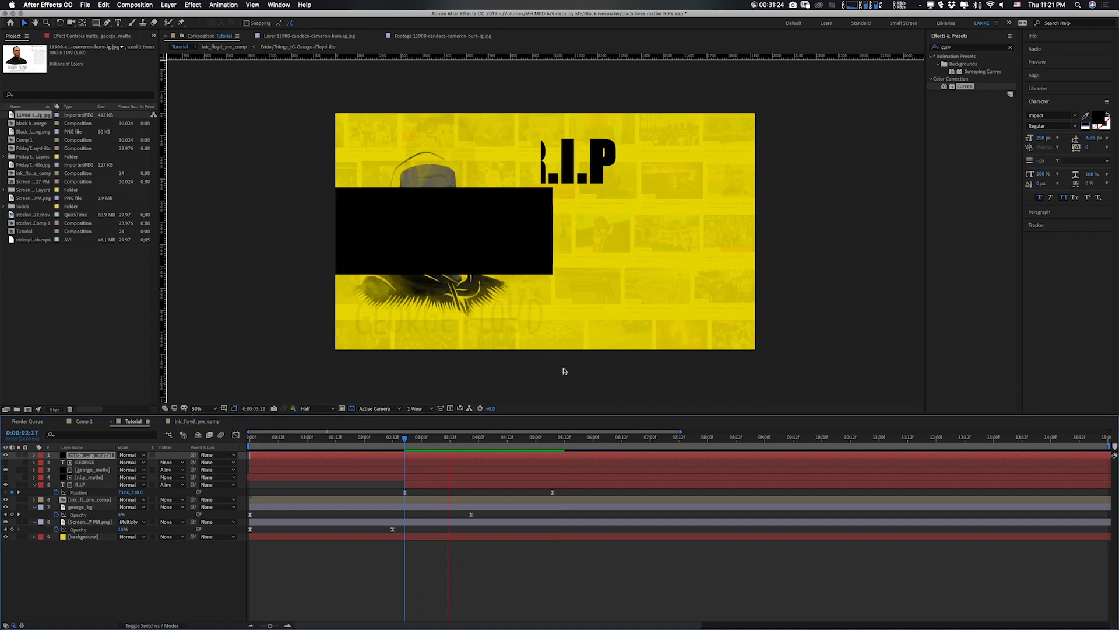
pyautogui.press('space')
pyautogui.click(495, 253)
pyautogui.hotkey('shift', 'Left')
pyautogui.hotkey('shift', 'Left')
pyautogui.hotkey('shift', 'Left')
pyautogui.hotkey('shift', 'Left')
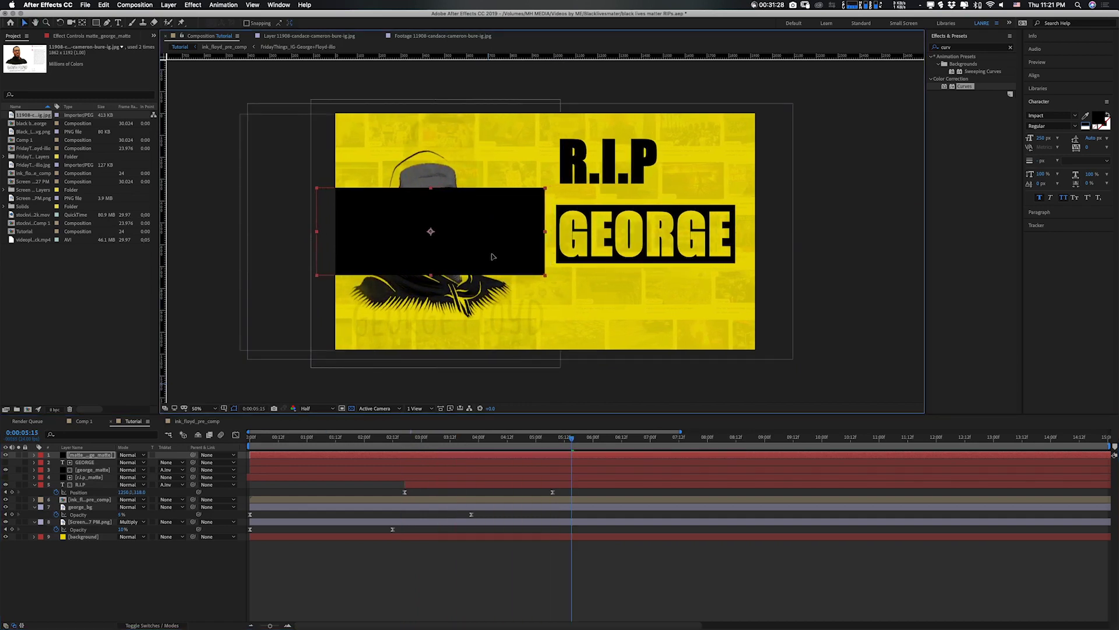
# Preview the animation from the beginning and check the george_matte bar's starting position at 0:00:03:05 against the new solid.
pyautogui.press('Home')
pyautogui.press('space')
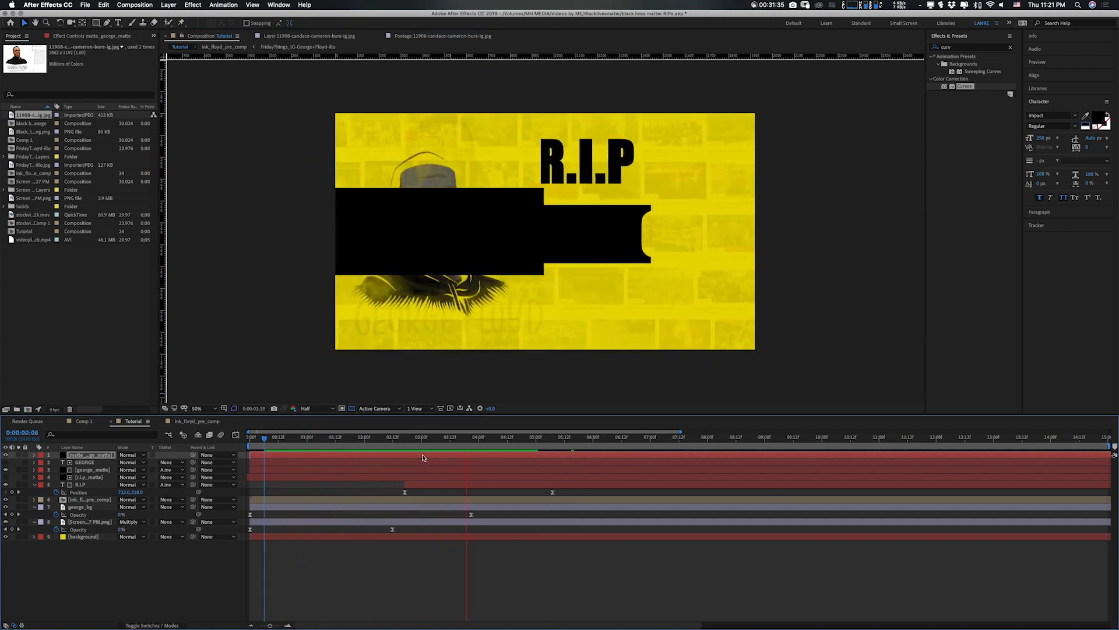
pyautogui.click(633, 211)
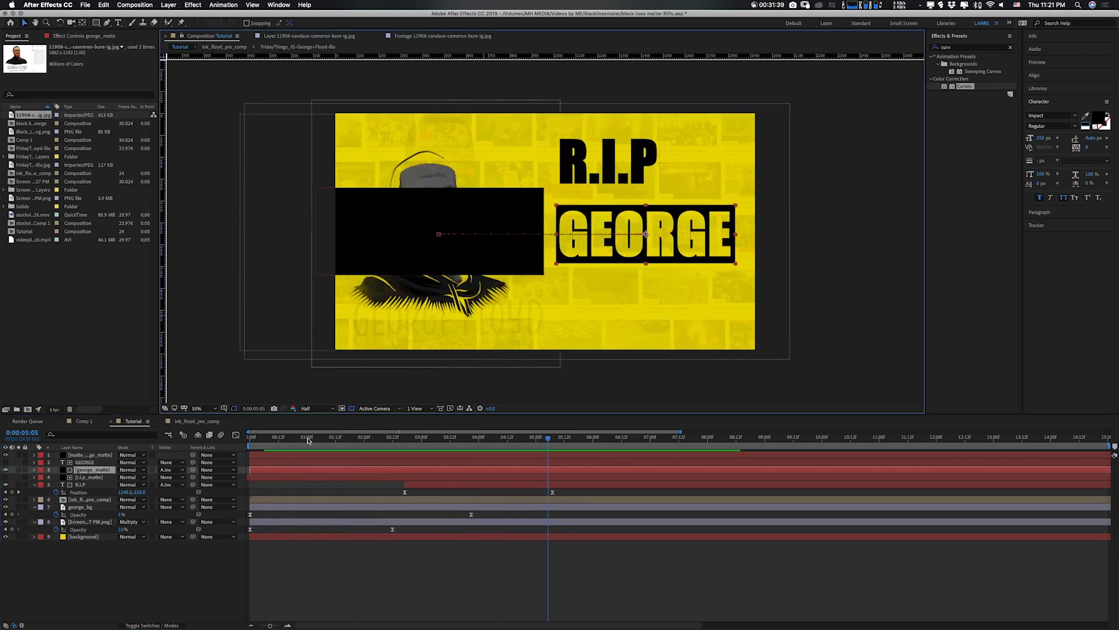
pyautogui.click(432, 441)
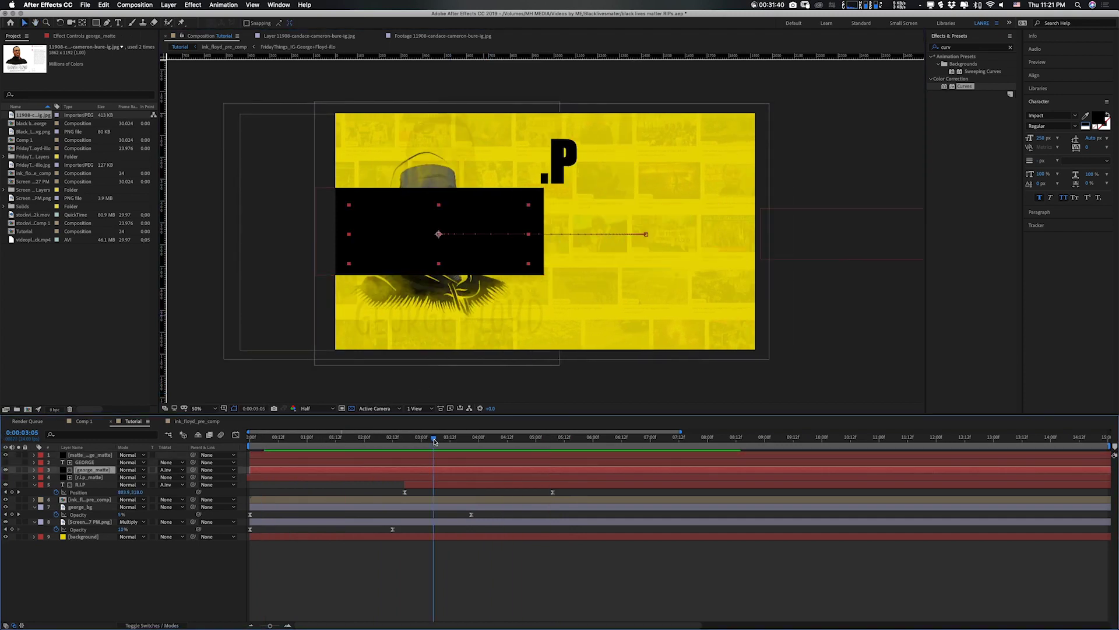
# Pre-compose the GEORGE and george_matte layers into a composition named george_matte, moving all attributes into it.
pyautogui.click(82, 454)
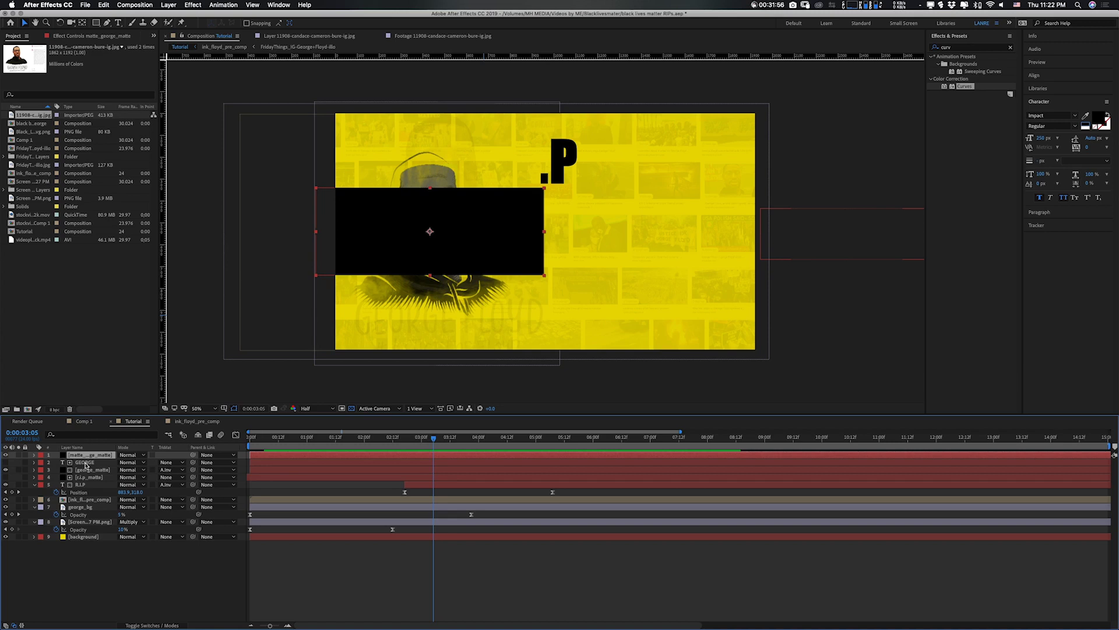
pyautogui.click(85, 463)
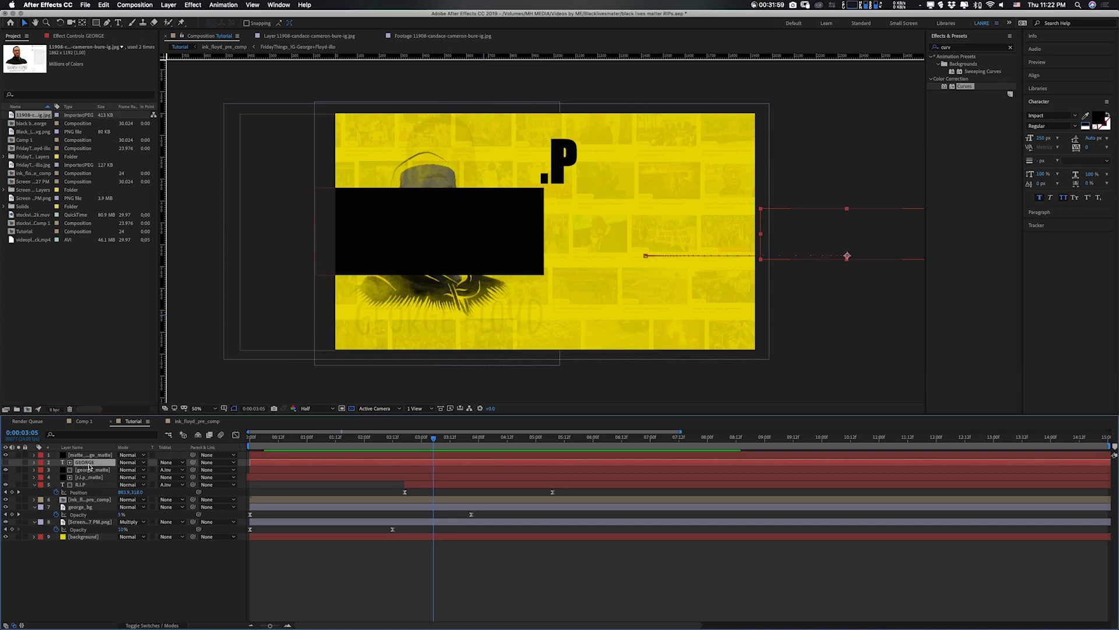
pyautogui.keyDown('shift'); pyautogui.click(102, 470); pyautogui.keyUp('shift')
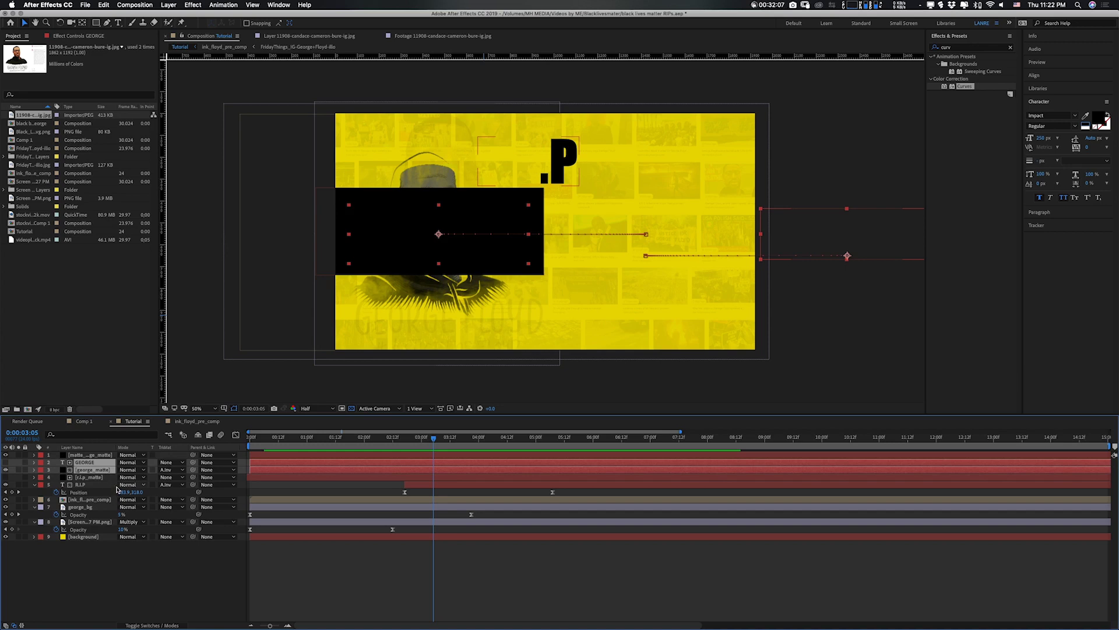
pyautogui.press('super+shift+c')
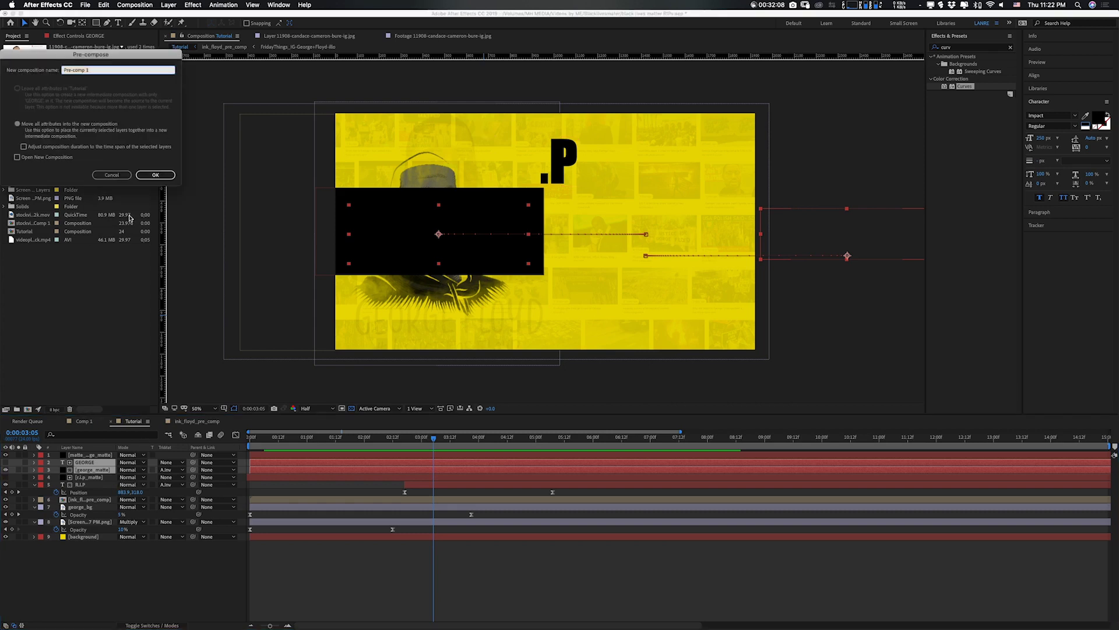
pyautogui.write('george_matte')
pyautogui.click(156, 175)
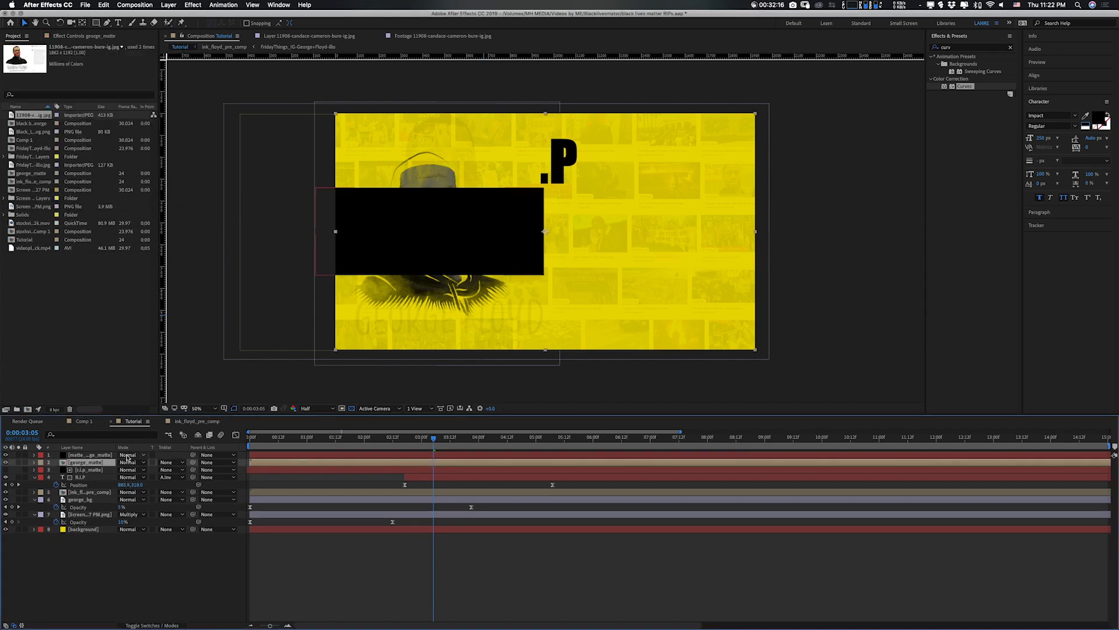
# Preview the pre-composed GEORGE bar's slide from 0:00:00:00.
pyautogui.click(254, 444)
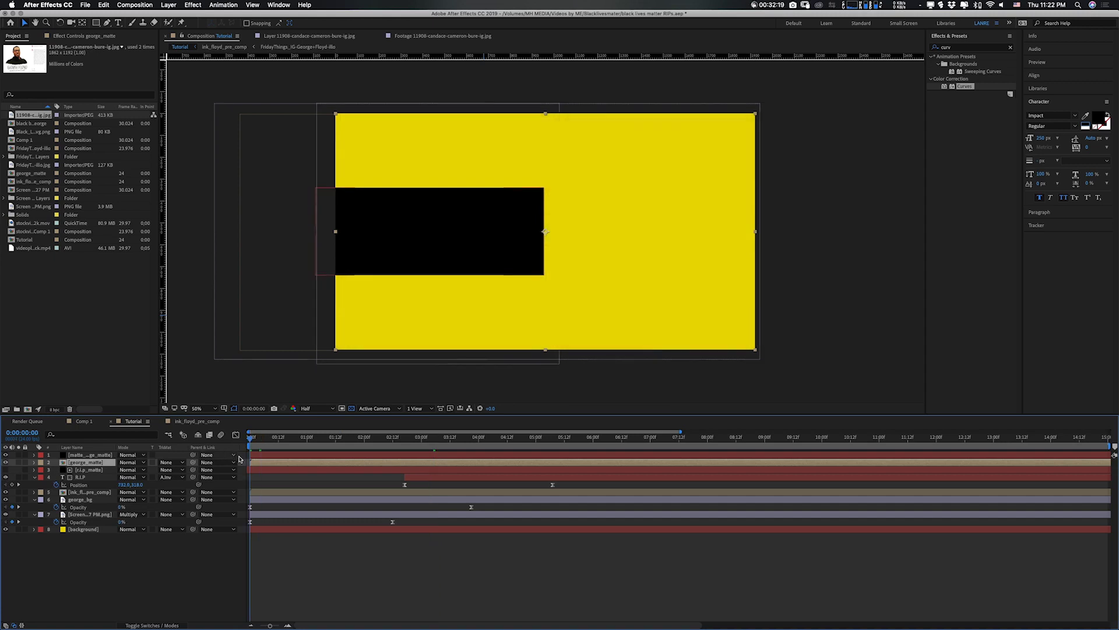
pyautogui.press('space')
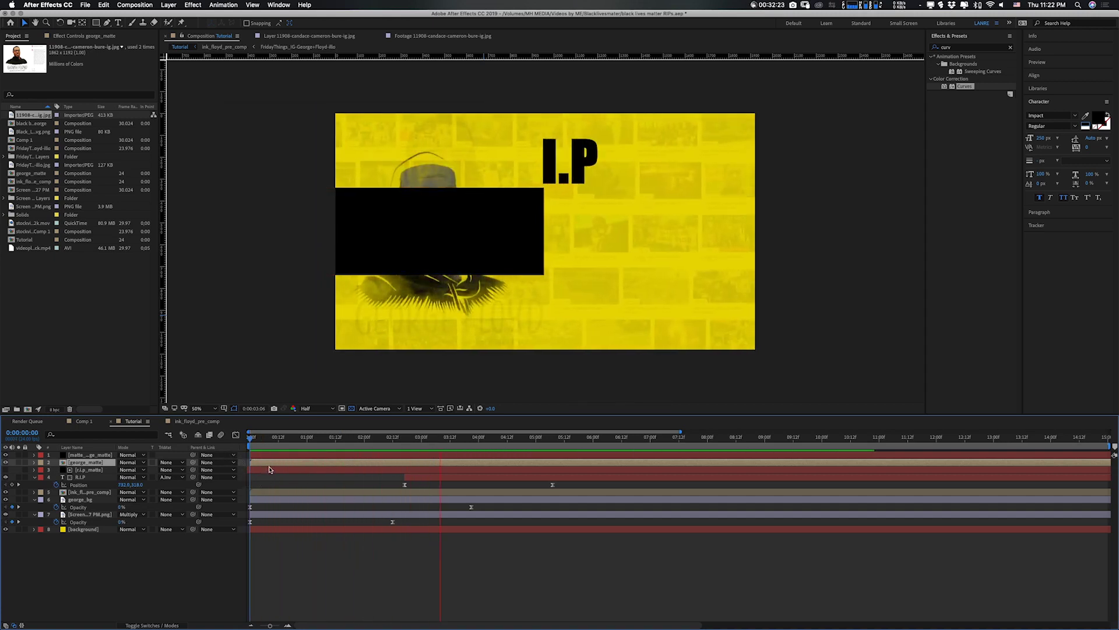
pyautogui.press('space')
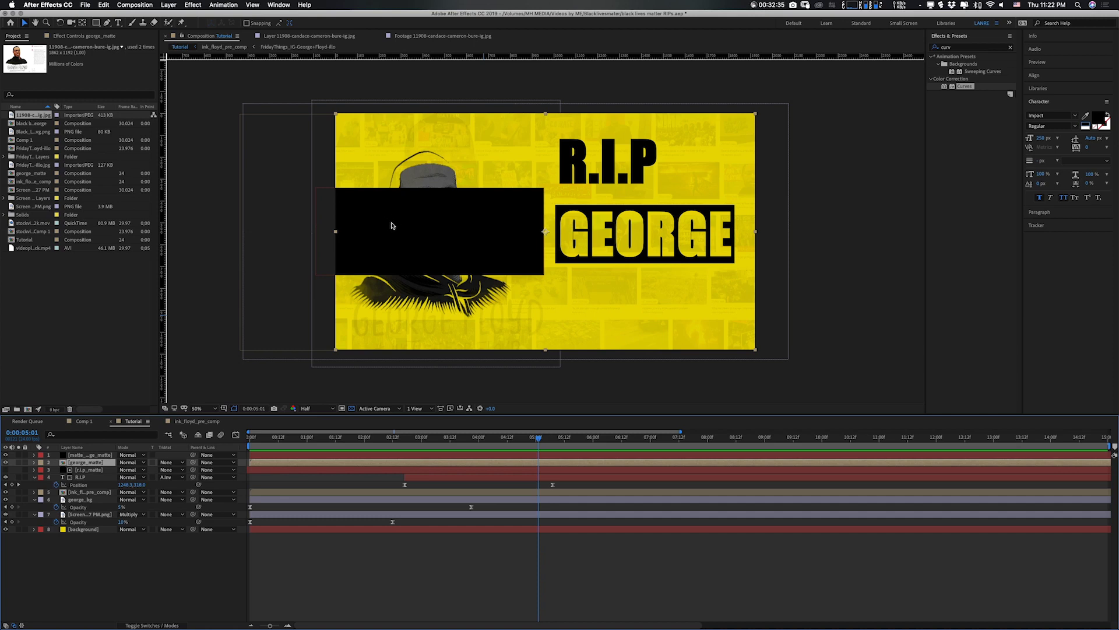
# Set the george_matte pre-comp's track matte to Alpha Inverted Matte using matte_george_matte, and preview the reveal from the start.
pyautogui.click(166, 463)
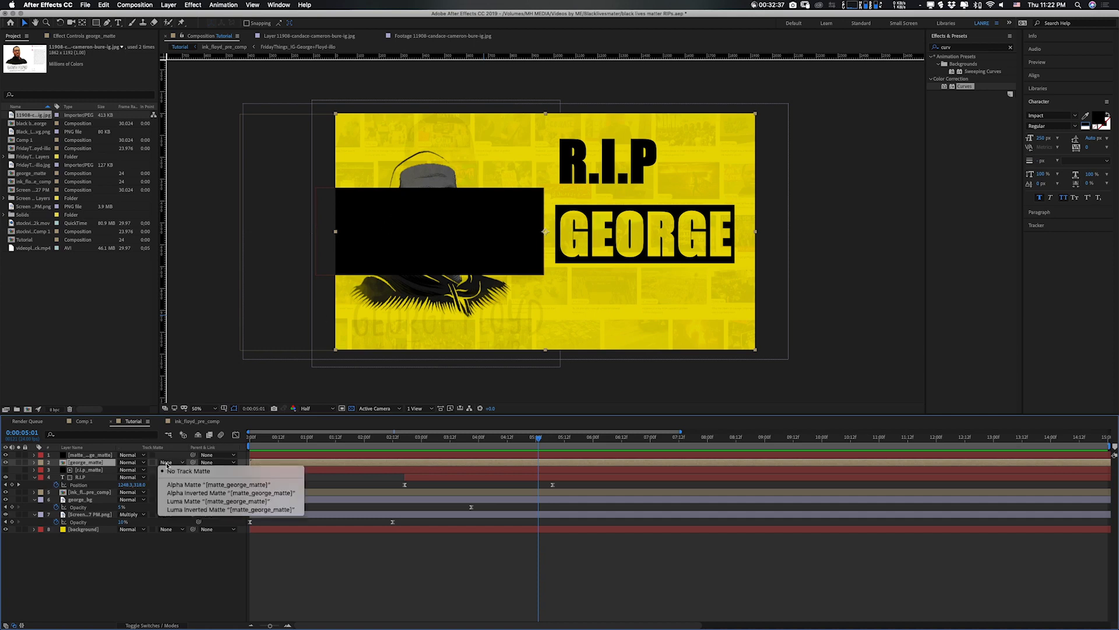
pyautogui.click(180, 494)
pyautogui.press('Home')
pyautogui.press('space')
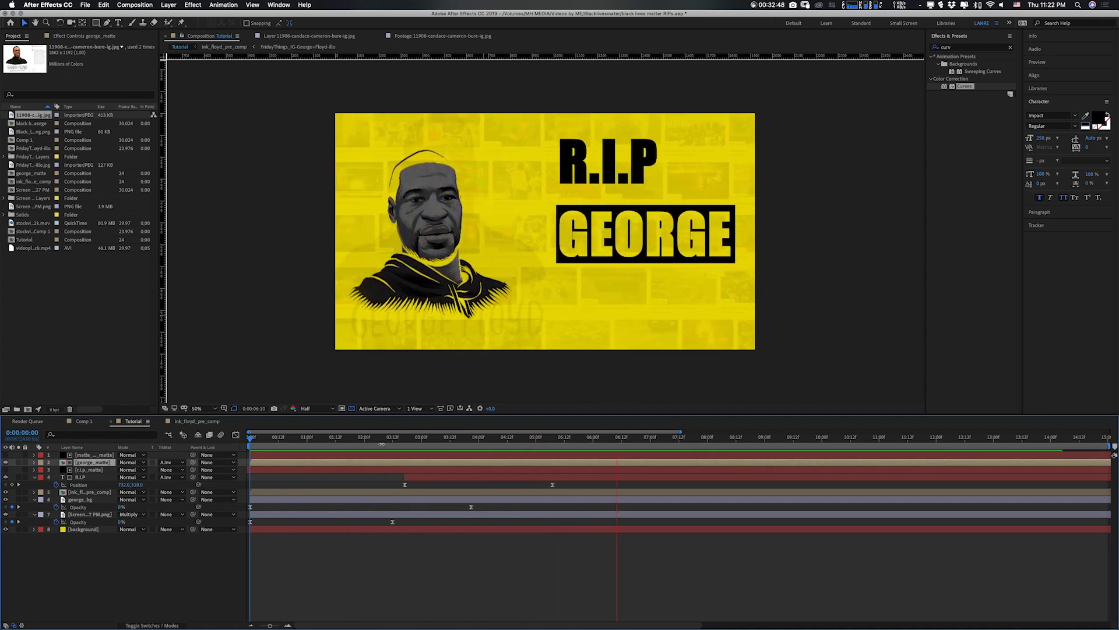
pyautogui.press('space')
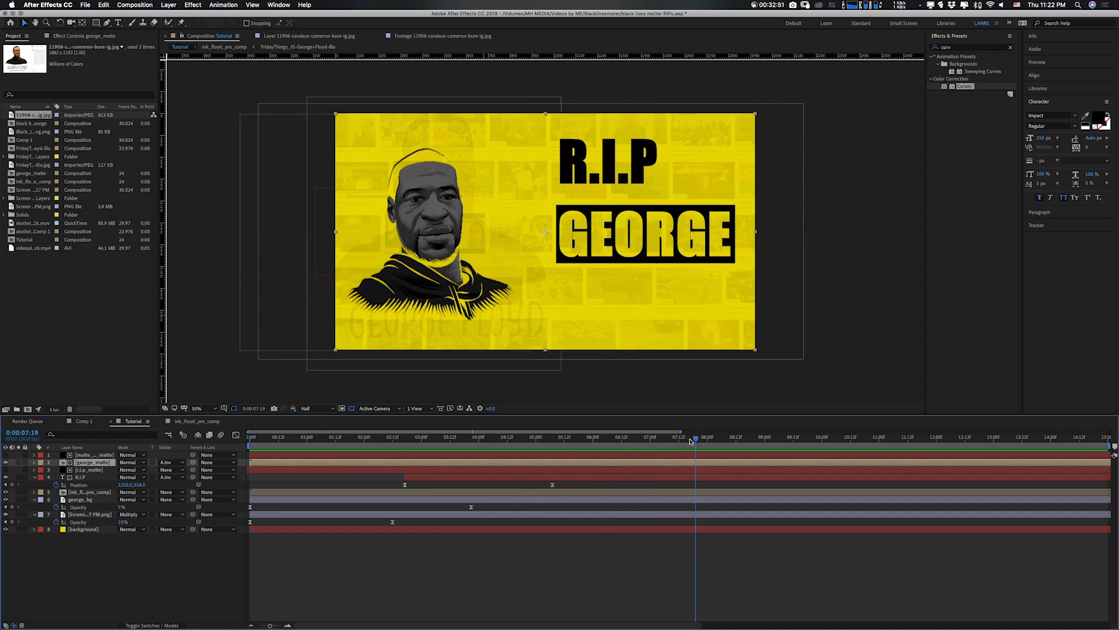
pyautogui.press('-')
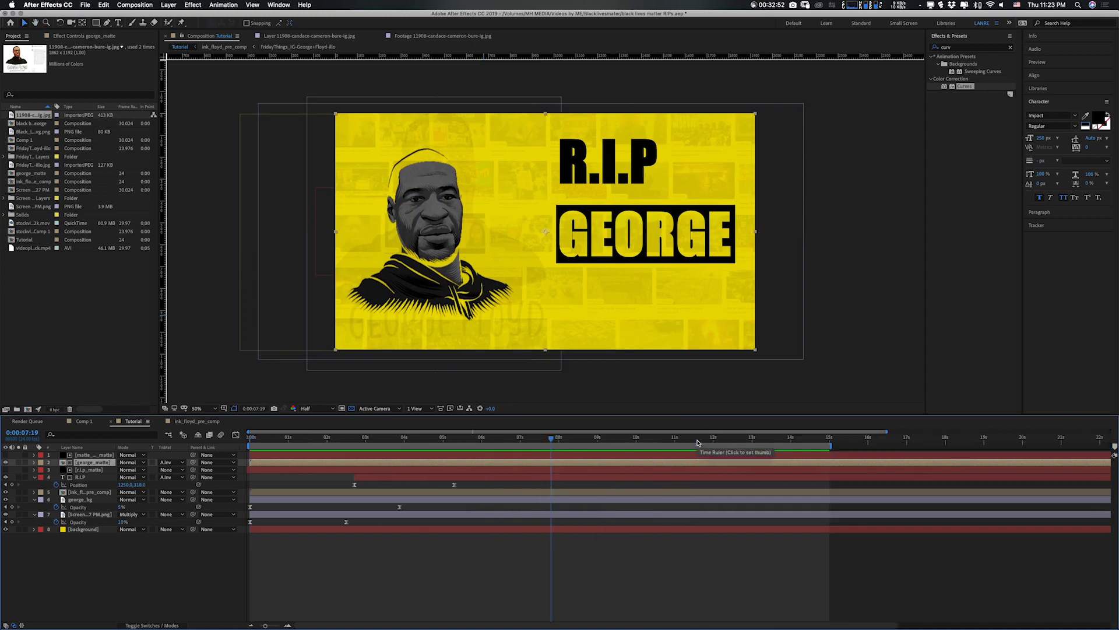